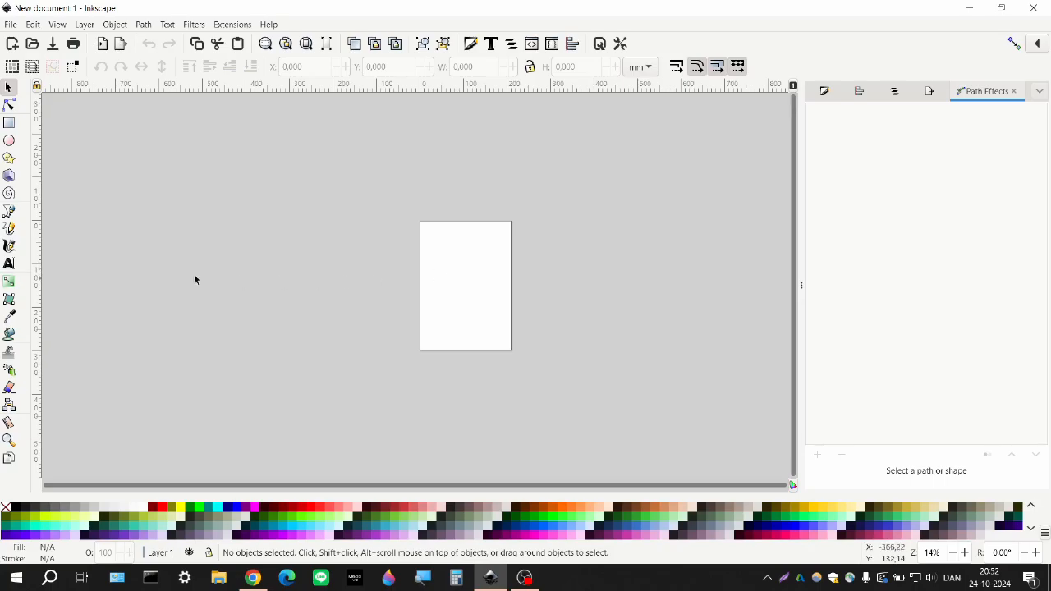
- Lock the width-to-height ratio for resizing objects
{"action": "key", "text": "ctrl"}
{"action": "scroll", "coordinate": [459, 290], "scroll_direction": "up", "scroll_amount": 3}
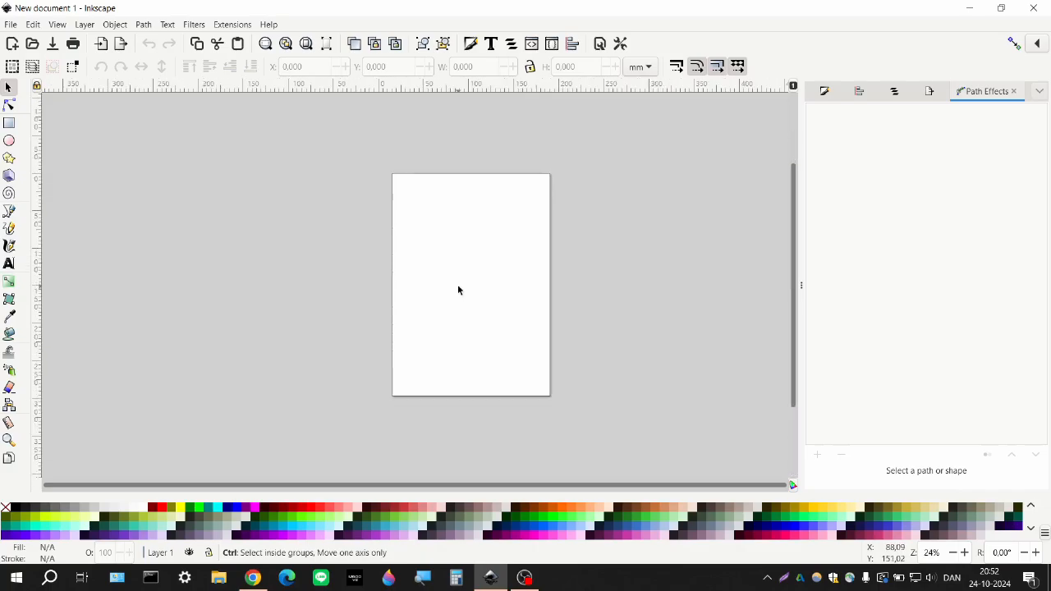
{"action": "scroll", "coordinate": [441, 283], "scroll_direction": "right", "scroll_amount": 1}
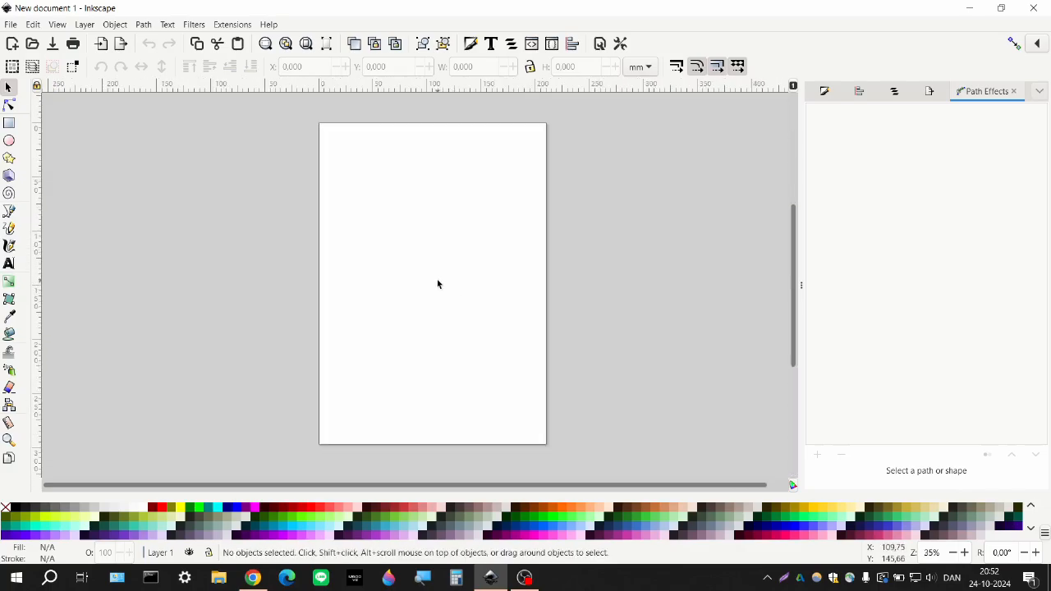
{"action": "left_click", "coordinate": [531, 68]}
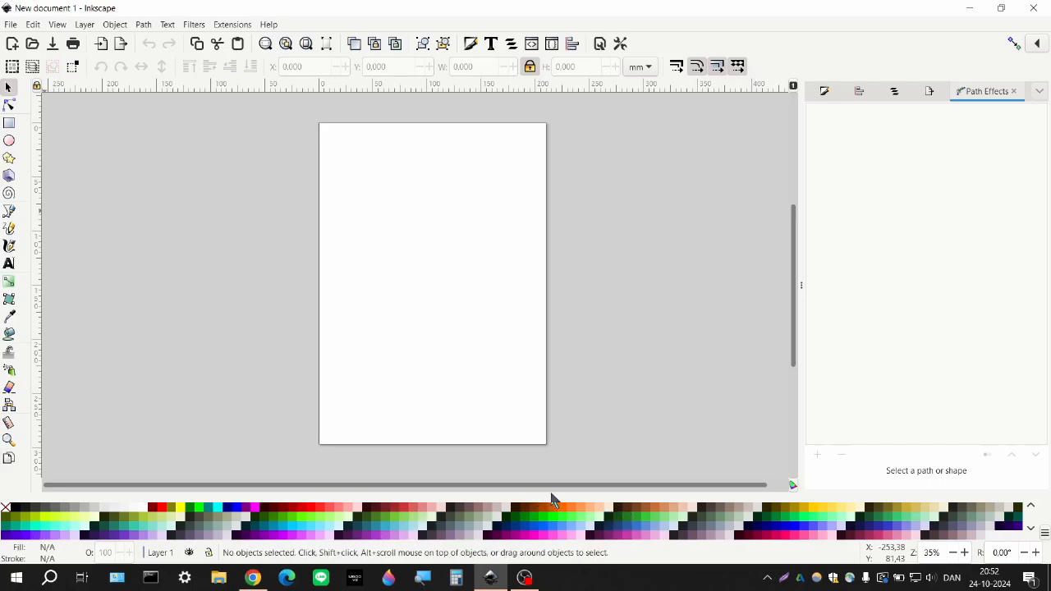
- Look through the available colour palettes and the Fill and Stroke, Align and Distribute, Layers and Objects, Export and Path Effects settings
{"action": "left_click", "coordinate": [1044, 533]}
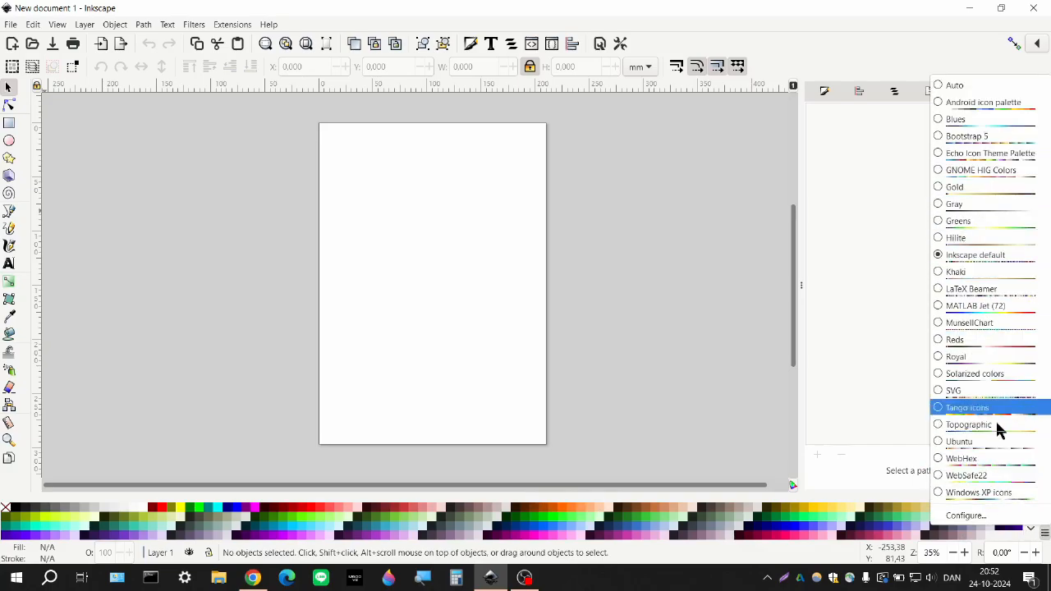
{"action": "left_click", "coordinate": [536, 451]}
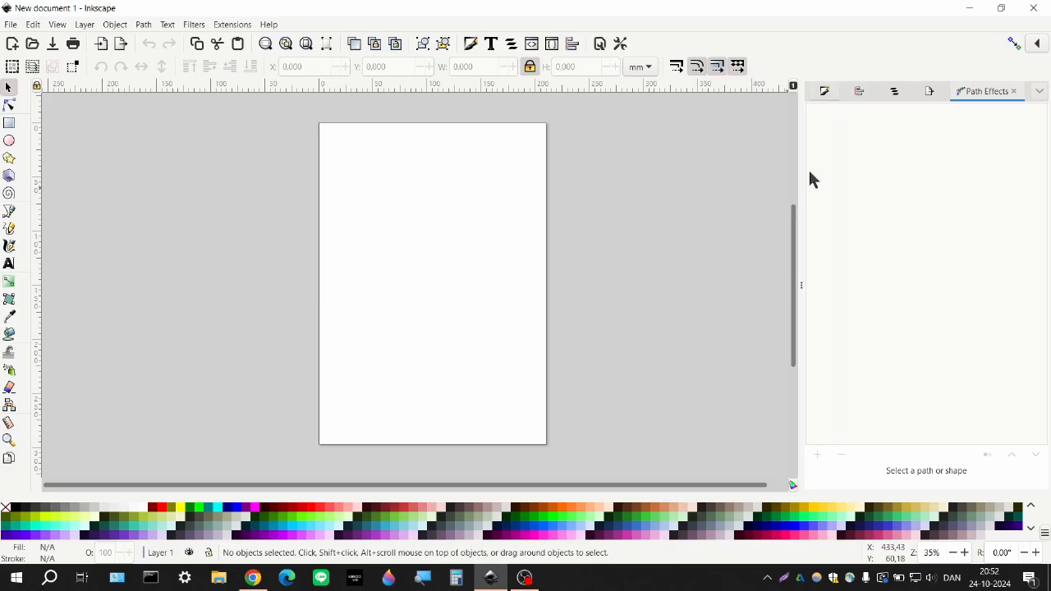
{"action": "key", "text": "ctrl+shift+f"}
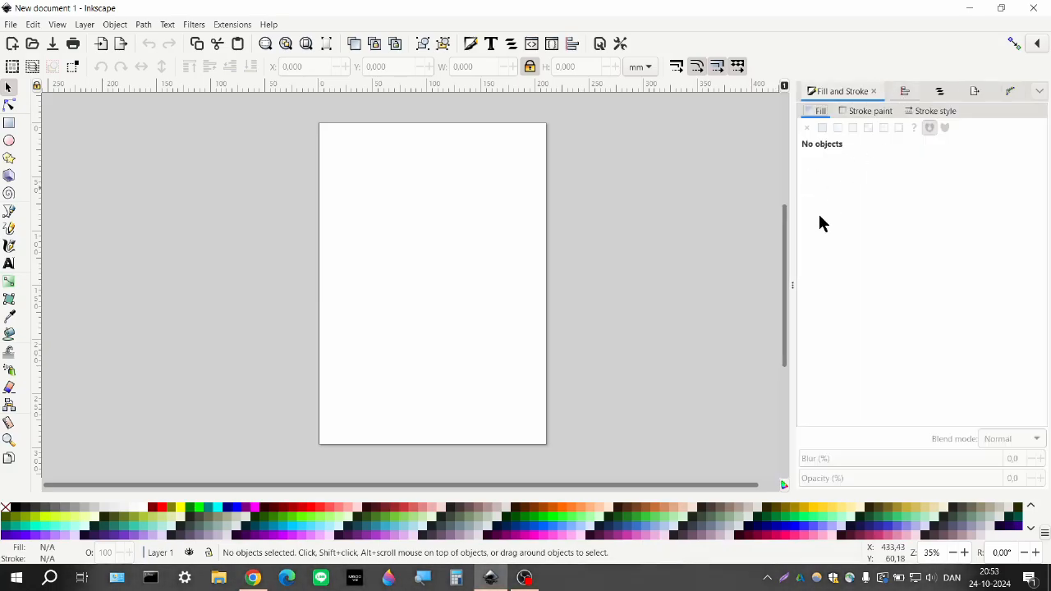
{"action": "key", "text": "ctrl+shift+a"}
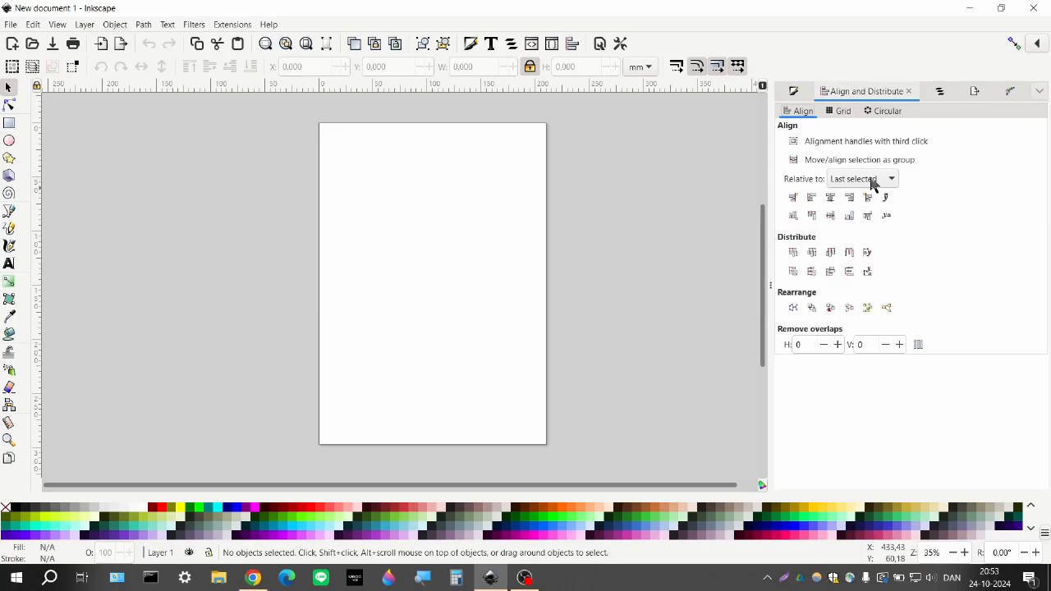
{"action": "left_click", "coordinate": [939, 92]}
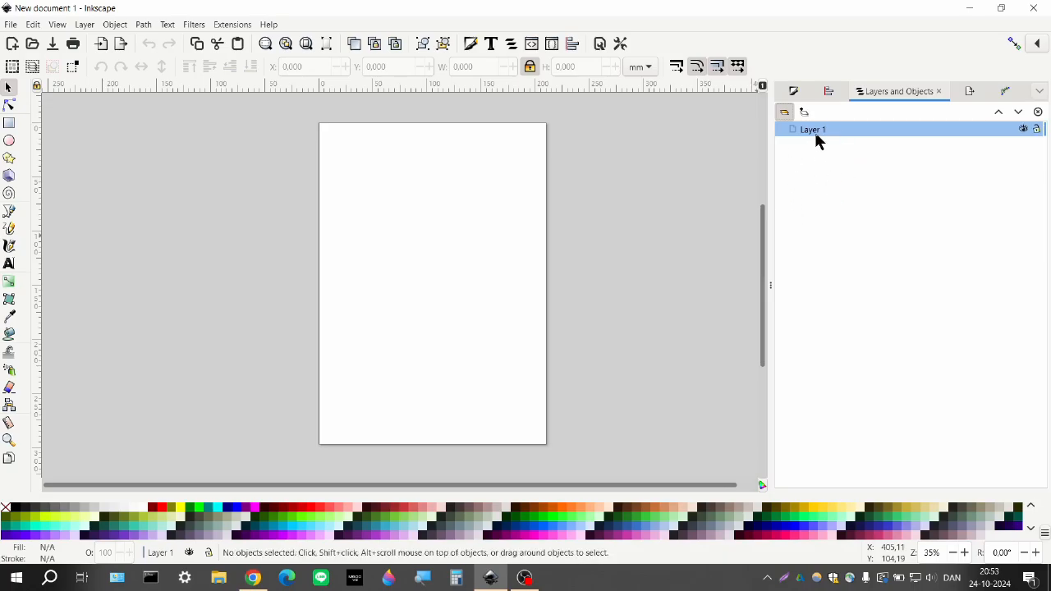
{"action": "left_click", "coordinate": [969, 92]}
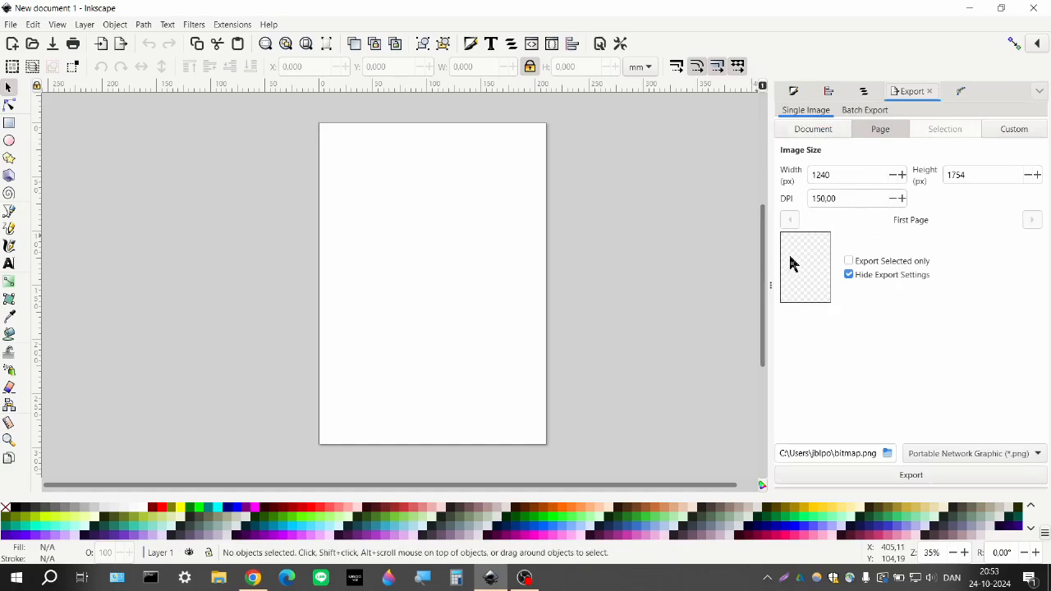
{"action": "left_click", "coordinate": [960, 91]}
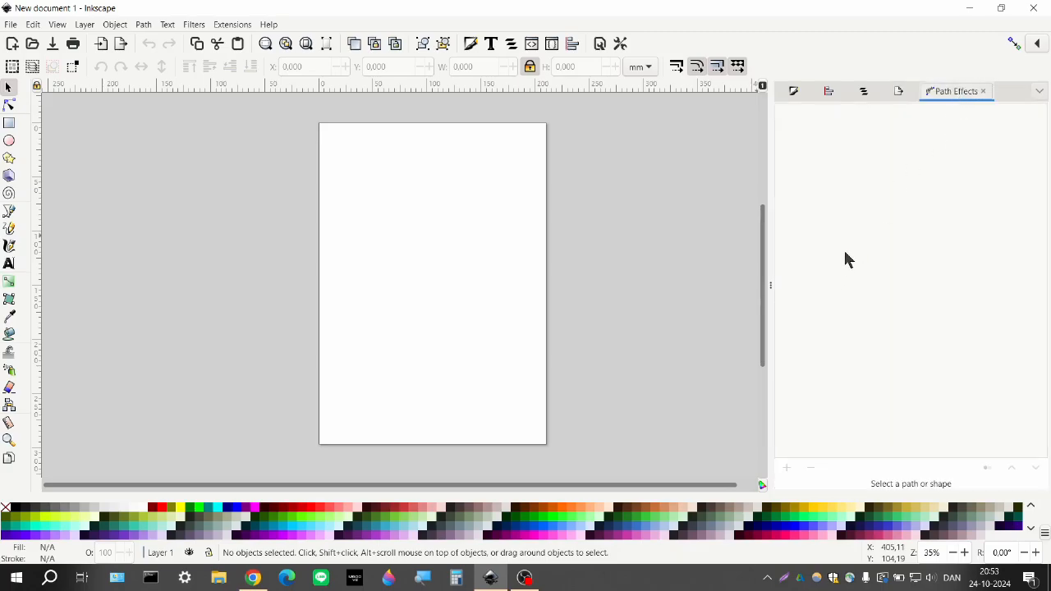
{"action": "left_click", "coordinate": [794, 93]}
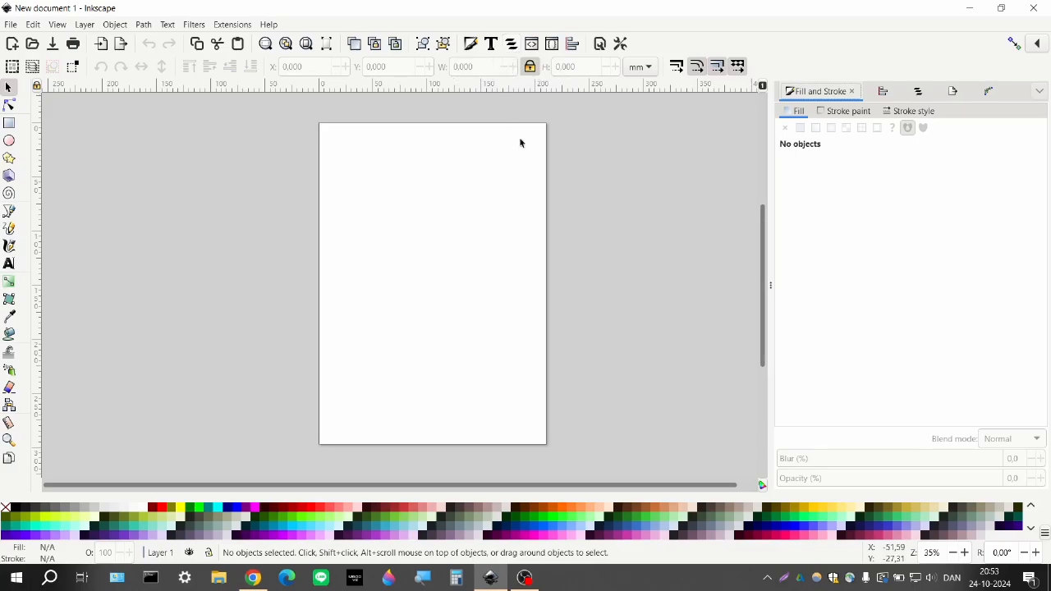
- Look over the available path, object and file commands and the Path Effects settings
{"action": "left_click", "coordinate": [144, 24]}
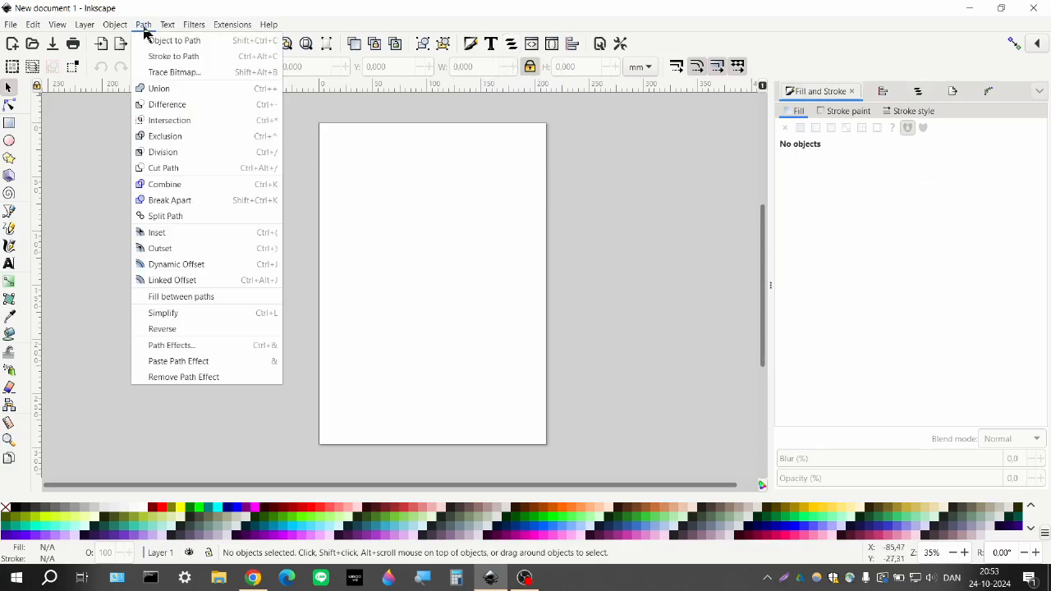
{"action": "mouse_move", "coordinate": [115, 27]}
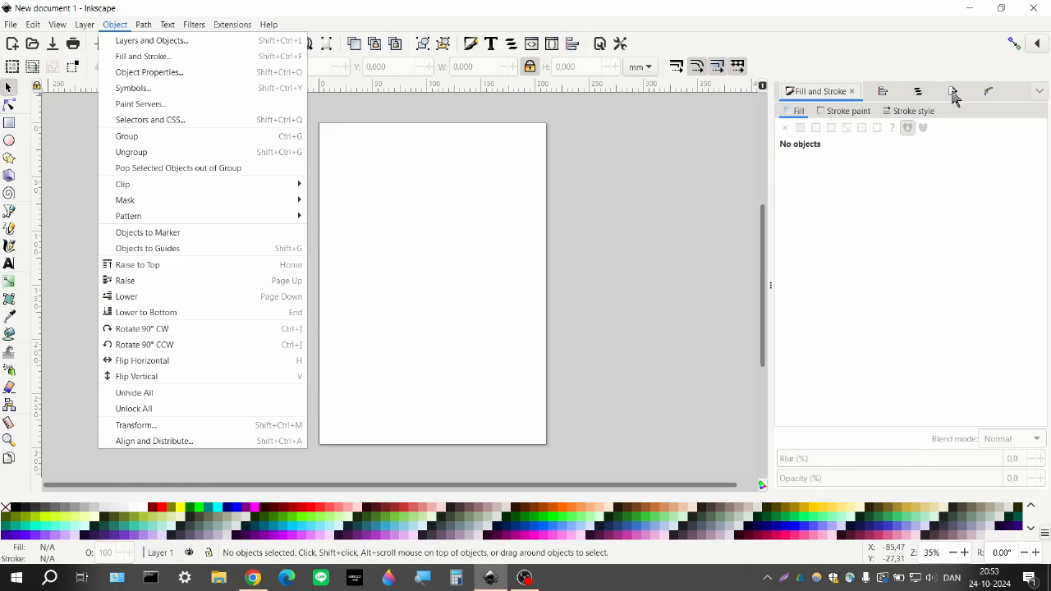
{"action": "key", "text": "Escape"}
{"action": "left_click", "coordinate": [11, 25]}
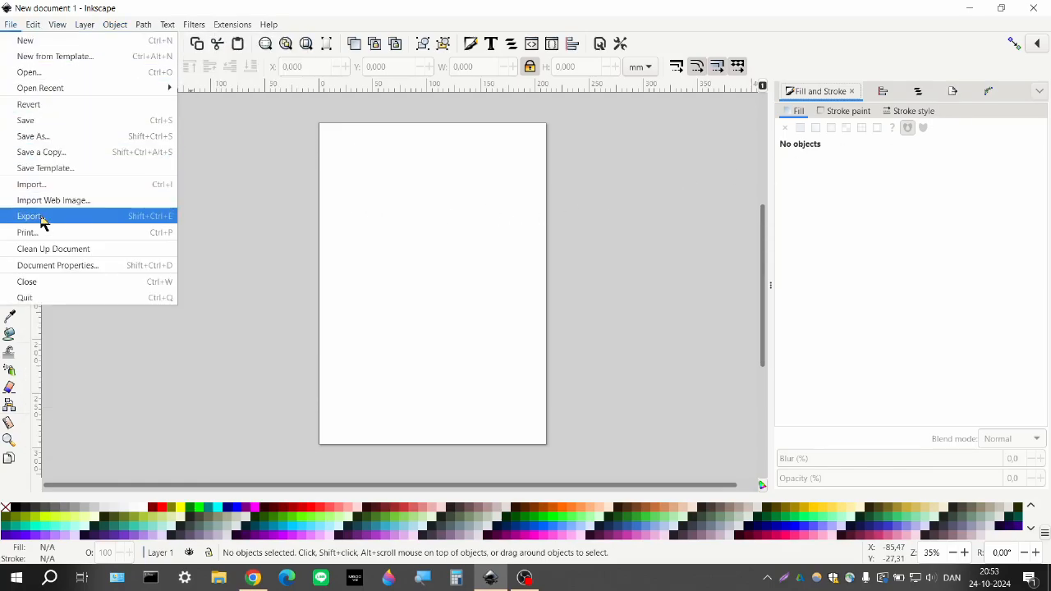
{"action": "left_click", "coordinate": [987, 95]}
{"action": "left_click", "coordinate": [988, 93]}
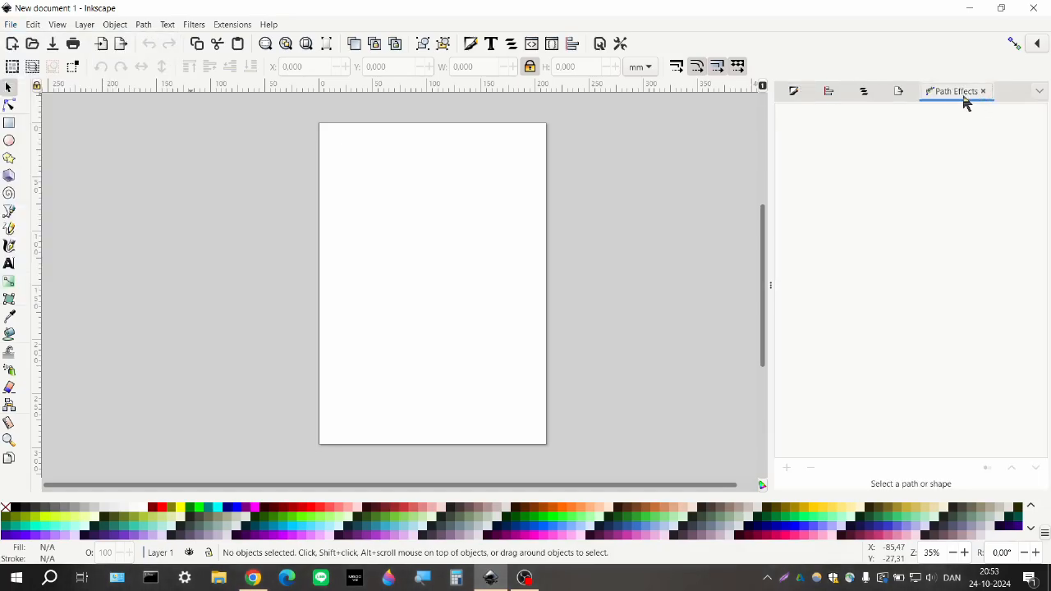
{"action": "left_click", "coordinate": [143, 28]}
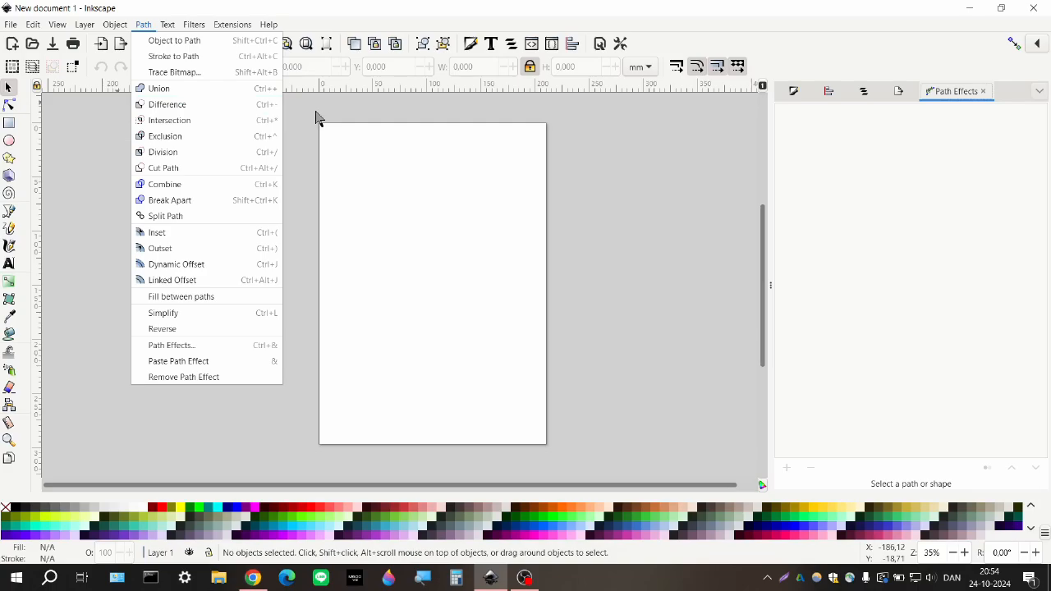
{"action": "left_click", "coordinate": [349, 198]}
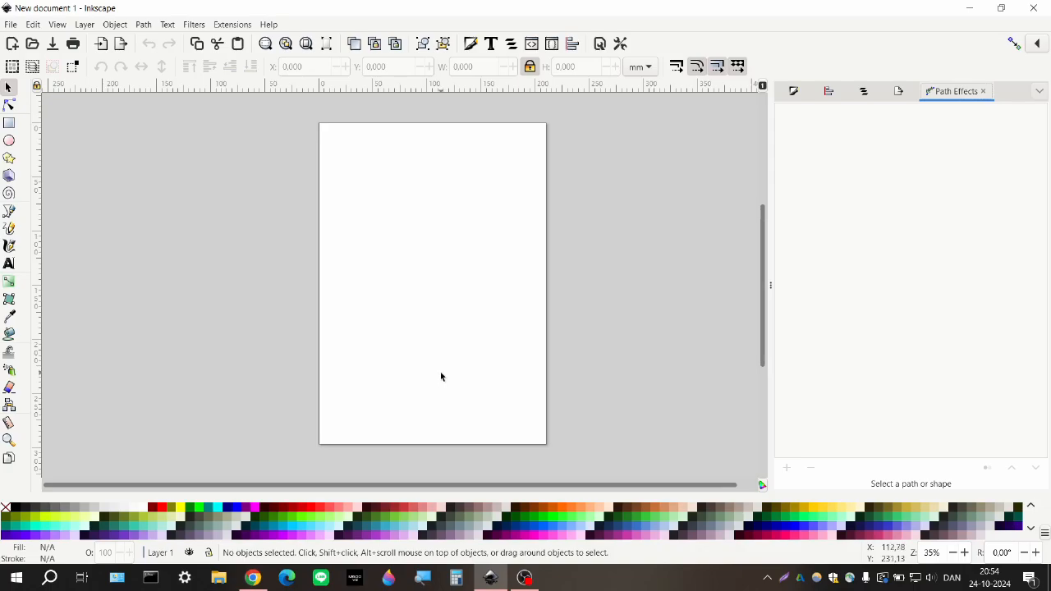
- Add the text "This is a test" near the page's upper-left corner
{"action": "scroll", "coordinate": [386, 370], "scroll_direction": "right", "scroll_amount": 1}
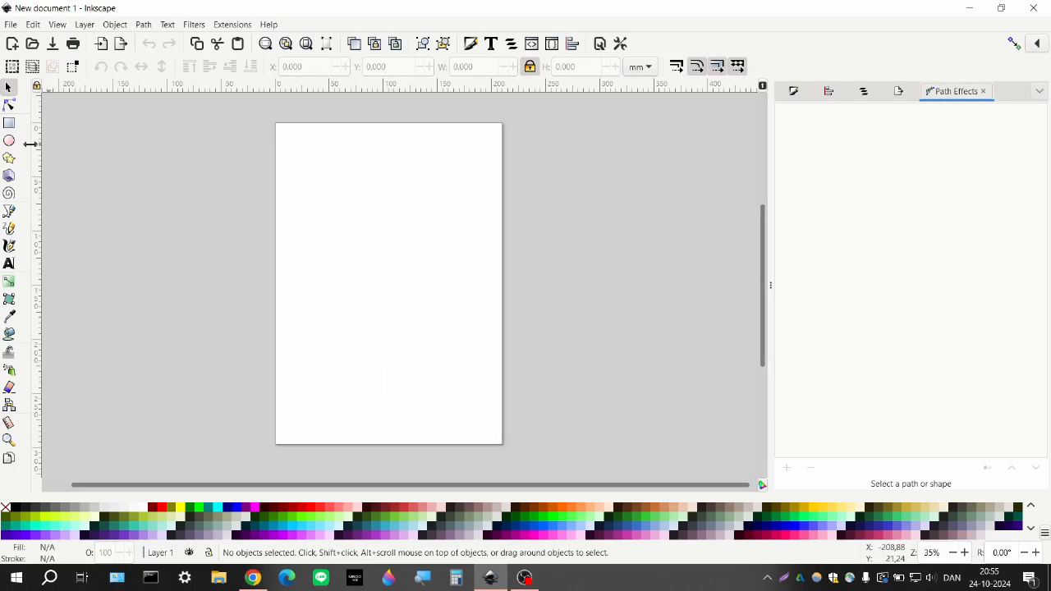
{"action": "left_click", "coordinate": [8, 262]}
{"action": "left_click", "coordinate": [301, 141]}
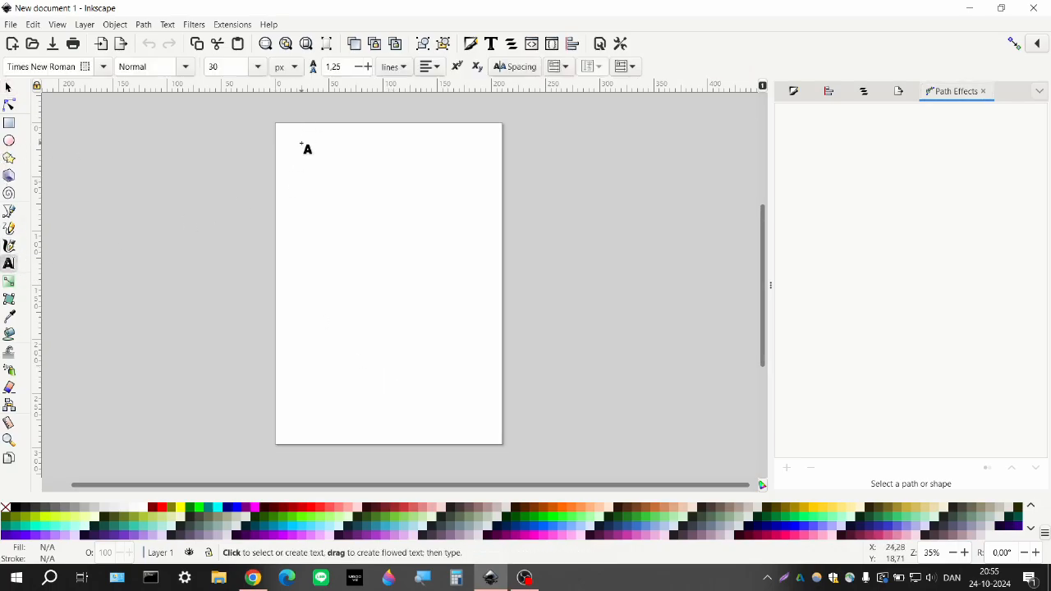
{"action": "type", "text": "To"}
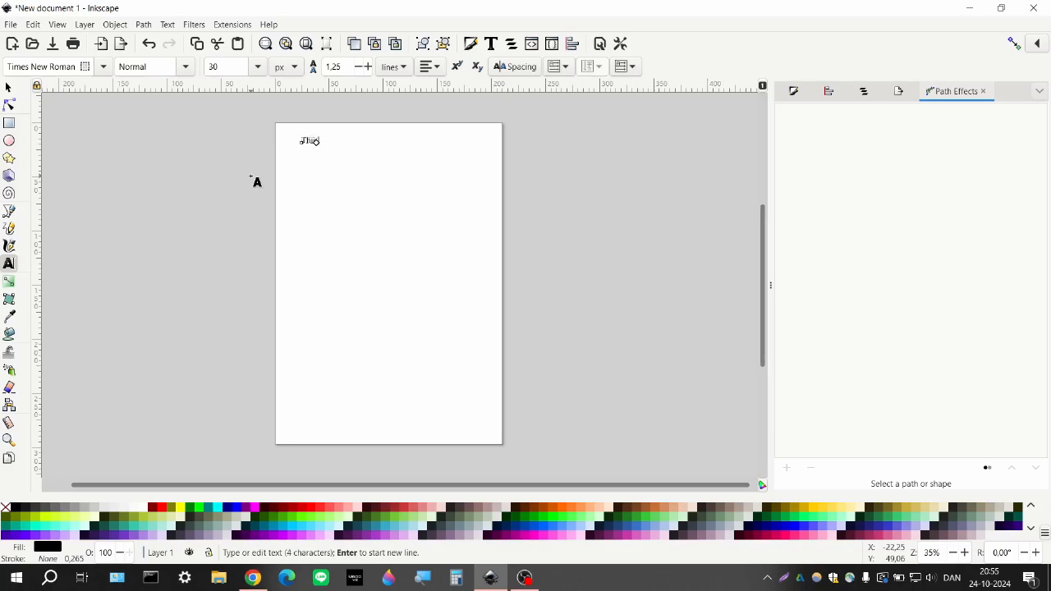
{"action": "type", "text": "is is a test"}
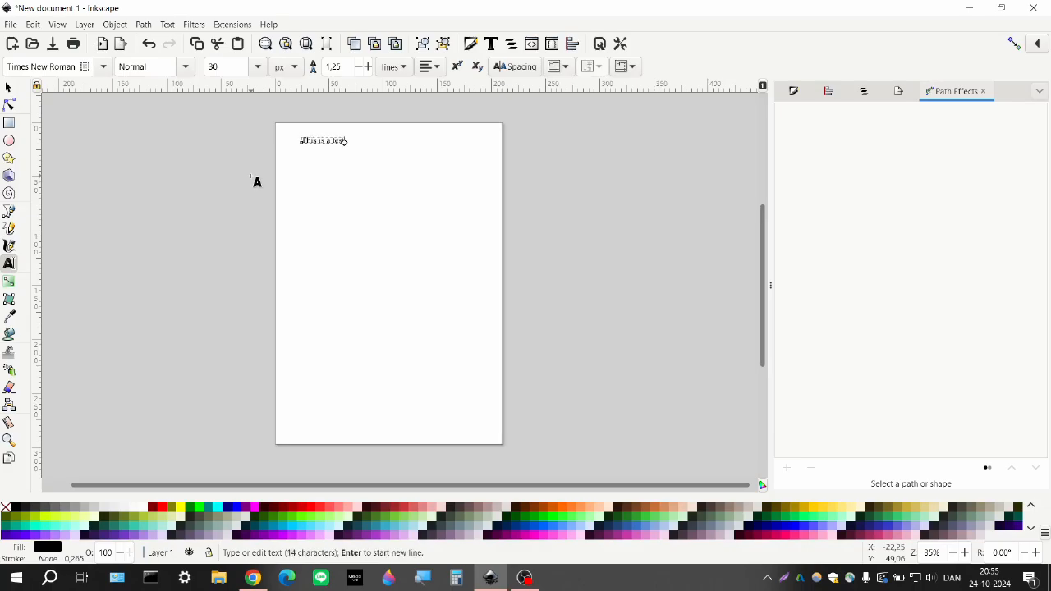
{"action": "key", "text": "Escape"}
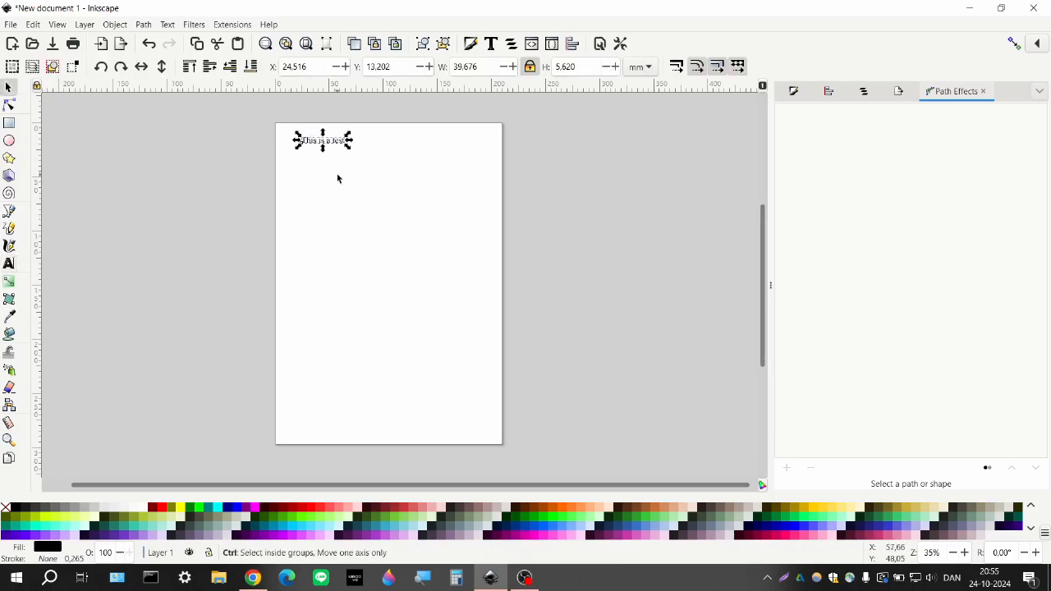
- Move the text "This is a test" to about X 11.5 mm, Y 10.1 mm, just inside the page's upper-left corner
{"action": "scroll", "coordinate": [337, 173], "scroll_direction": "up", "scroll_amount": 4}
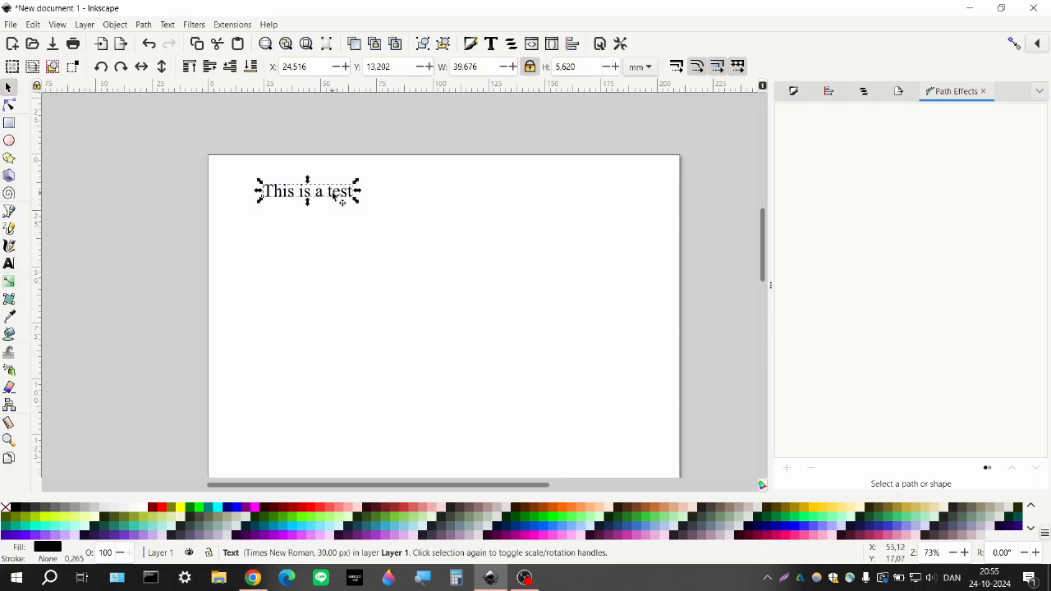
{"action": "left_click_drag", "start_coordinate": [340, 195], "coordinate": [332, 142]}
{"action": "left_click", "coordinate": [320, 171]}
{"action": "scroll", "coordinate": [315, 160], "scroll_direction": "down", "scroll_amount": 3}
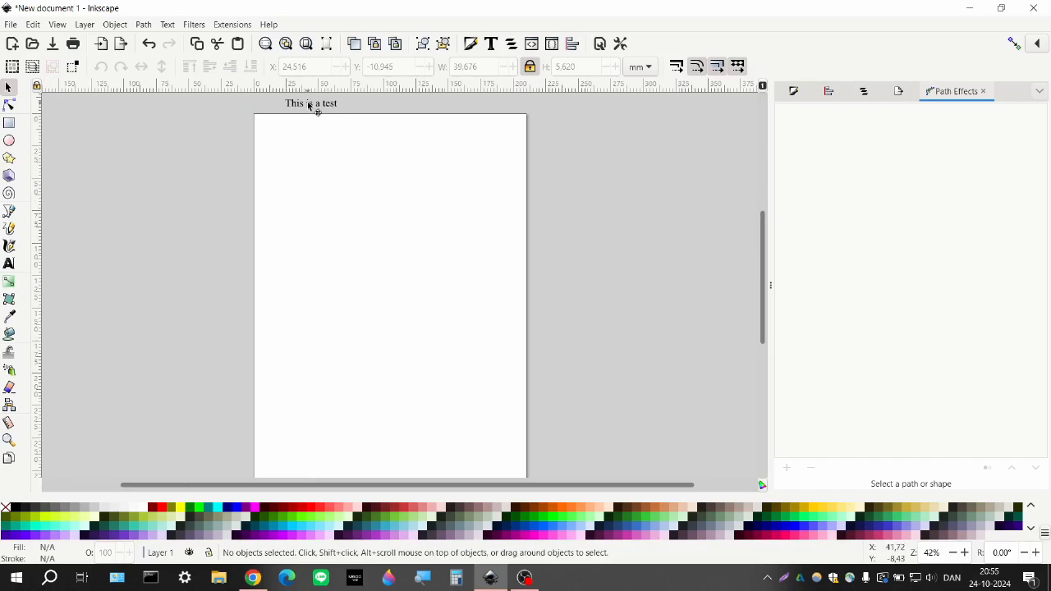
{"action": "left_click_drag", "start_coordinate": [309, 105], "coordinate": [293, 134]}
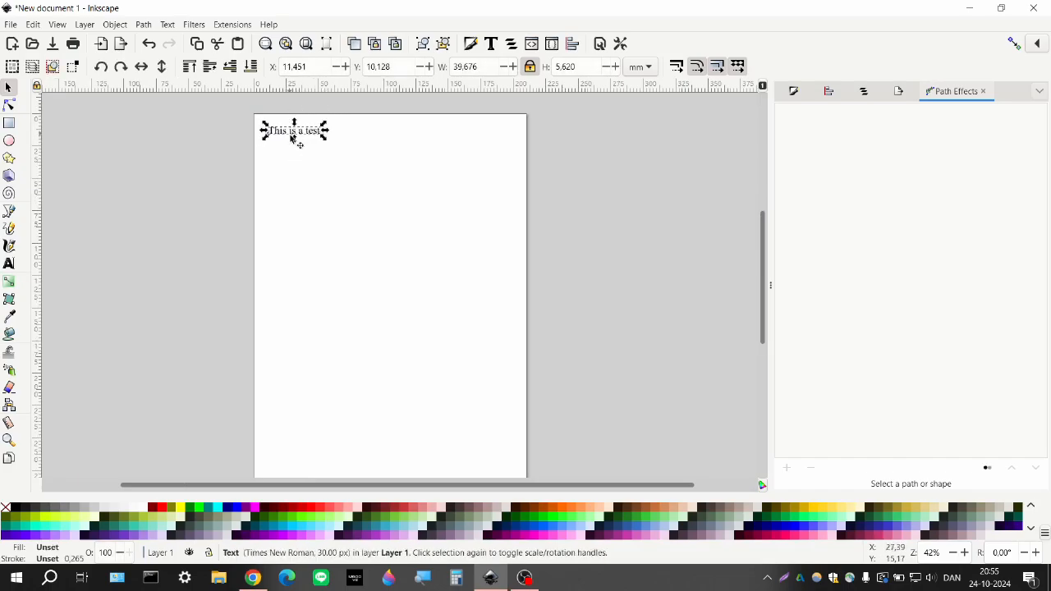
{"action": "left_click", "coordinate": [312, 183]}
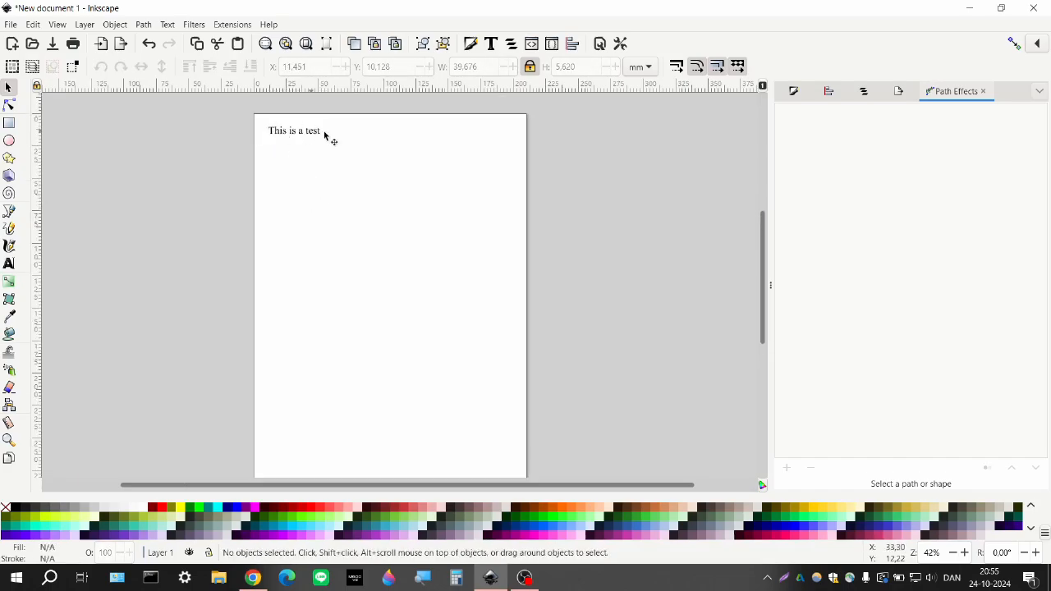
- Draw a circle with a radius of about 67 mm in the middle of the page
{"action": "scroll", "coordinate": [292, 134], "scroll_direction": "up", "scroll_amount": 2, "text": "ctrl"}
{"action": "scroll", "coordinate": [326, 147], "scroll_direction": "down", "scroll_amount": 2, "text": "ctrl"}
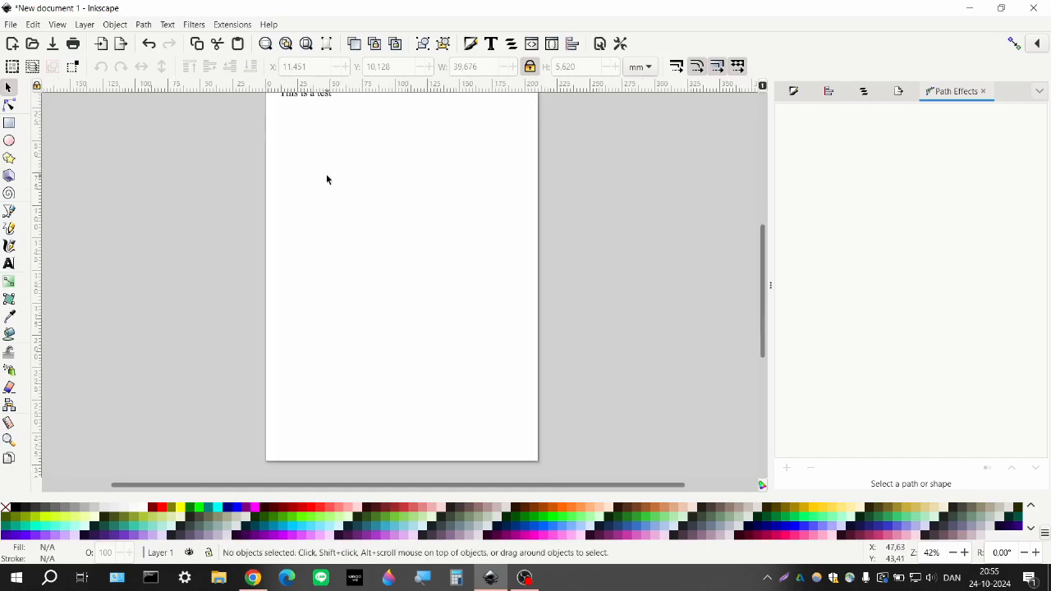
{"action": "scroll", "coordinate": [393, 254], "scroll_direction": "down", "scroll_amount": 1, "text": "ctrl"}
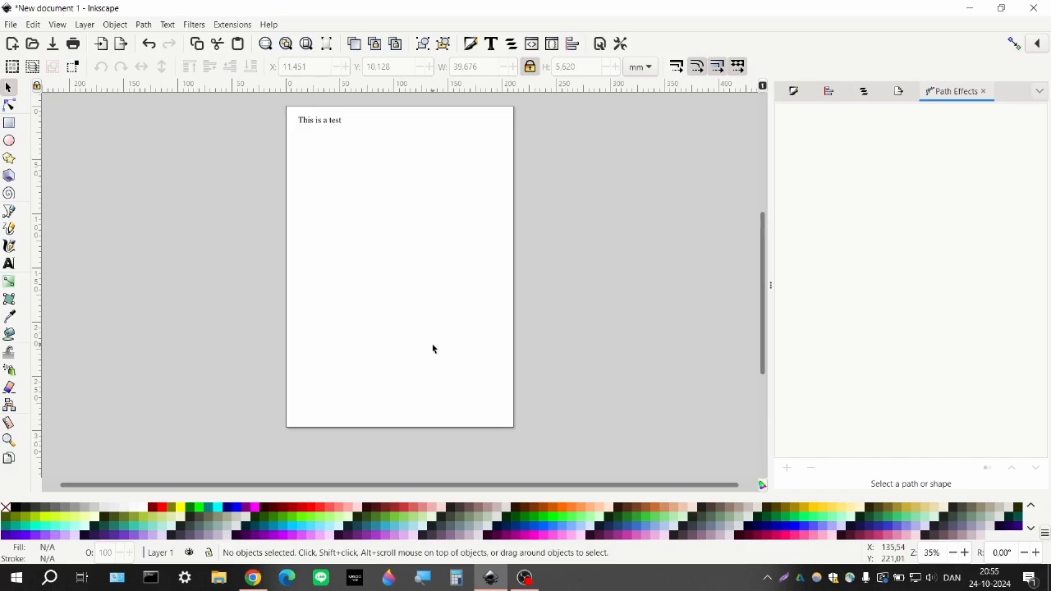
{"action": "scroll", "coordinate": [336, 122], "scroll_direction": "up", "scroll_amount": 1, "text": "ctrl"}
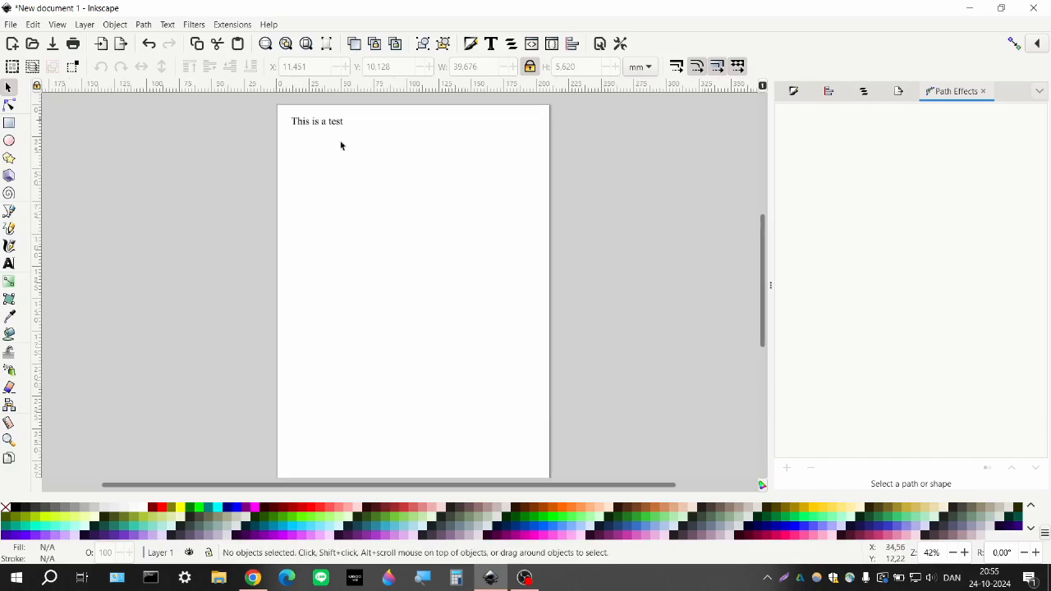
{"action": "left_click", "coordinate": [9, 140]}
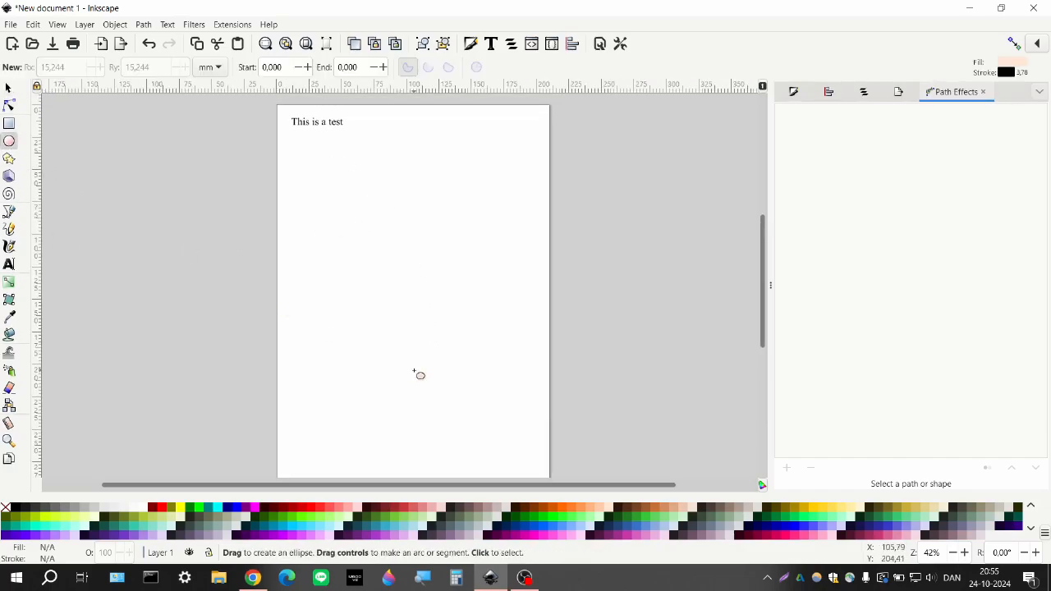
{"action": "left_click_drag", "start_coordinate": [415, 297], "coordinate": [504, 382]}
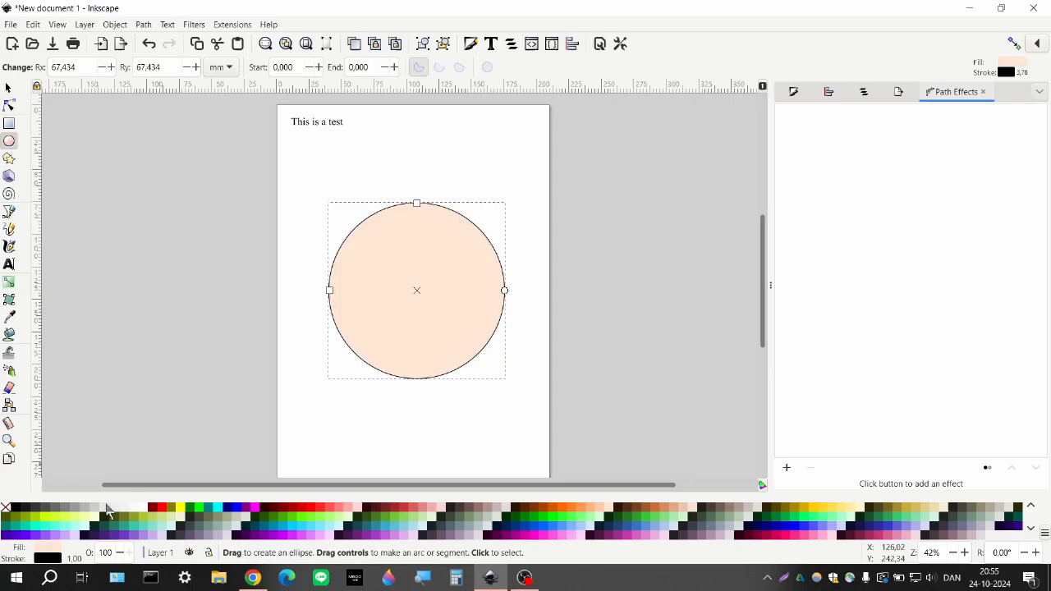
- Remove the circle's fill and shift the circle slightly to about X 36.6 mm, Y 79.6 mm
{"action": "left_click", "coordinate": [7, 508]}
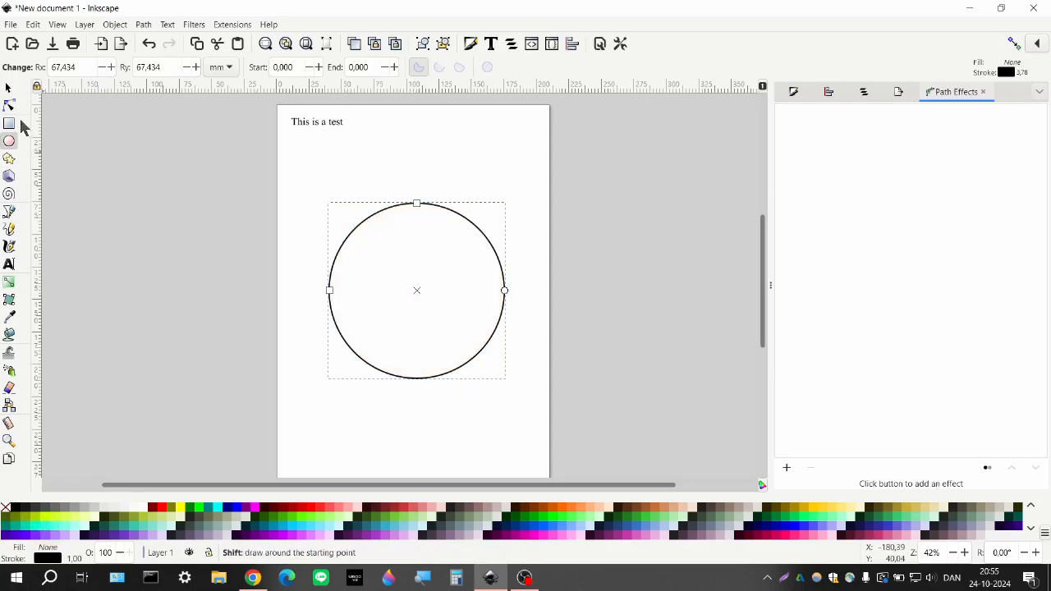
{"action": "left_click", "coordinate": [8, 88]}
{"action": "left_click_drag", "start_coordinate": [438, 214], "coordinate": [434, 218]}
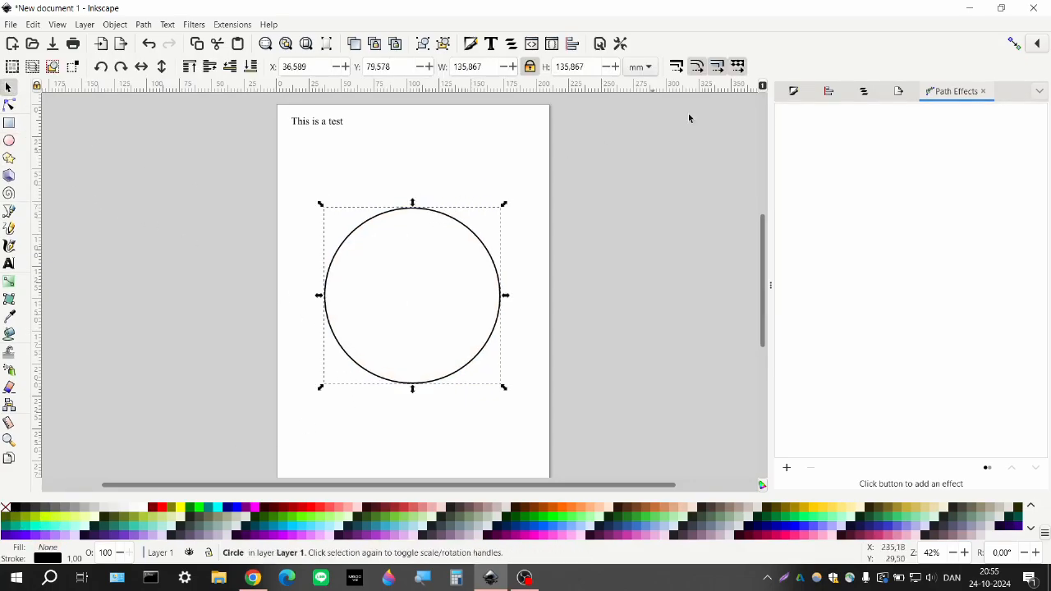
- Set the circle's stroke width to 2 mm and enlarge it about its centre to about 195 mm across
{"action": "left_click", "coordinate": [801, 93]}
{"action": "left_click", "coordinate": [910, 111]}
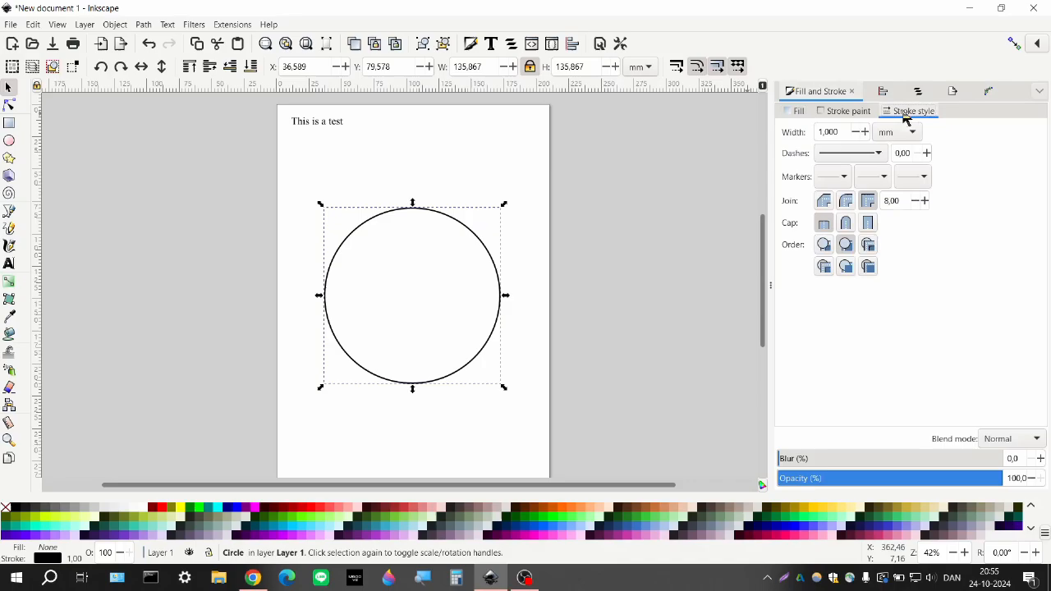
{"action": "double_click", "coordinate": [836, 131]}
{"action": "type", "text": "2"}
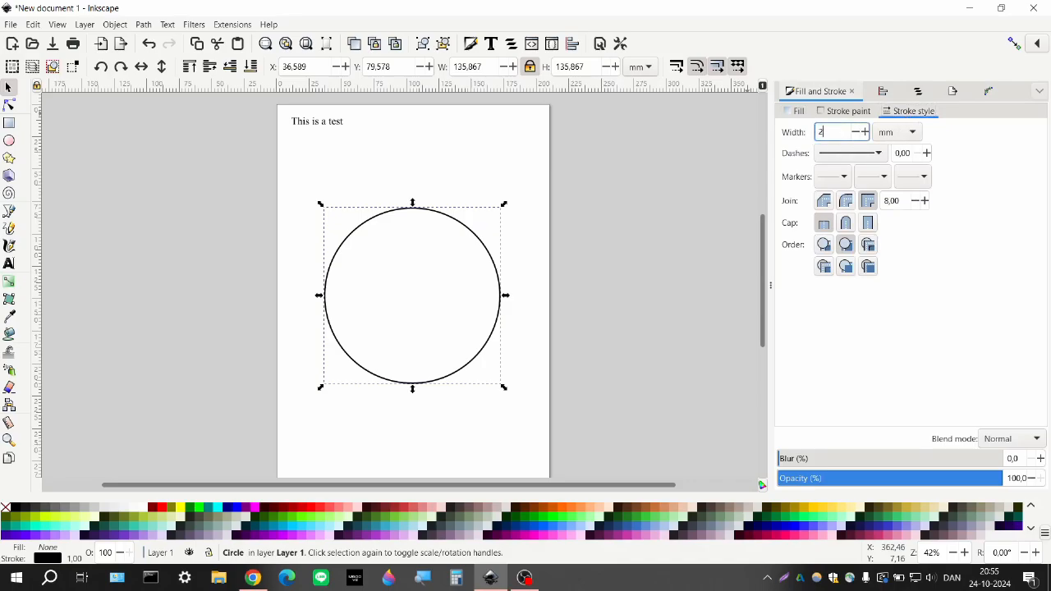
{"action": "key", "text": "Return"}
{"action": "left_click_drag", "start_coordinate": [413, 202], "coordinate": [413, 165]}
- Centre the circle horizontally and vertically relative to the page
{"action": "left_click", "coordinate": [918, 92]}
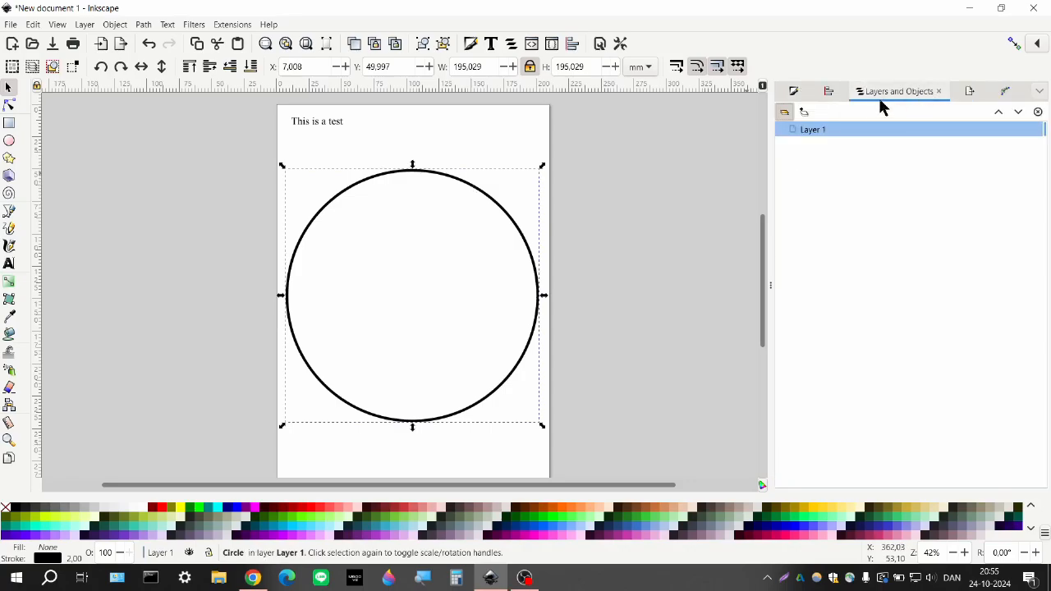
{"action": "left_click", "coordinate": [838, 92]}
{"action": "left_click", "coordinate": [858, 182]}
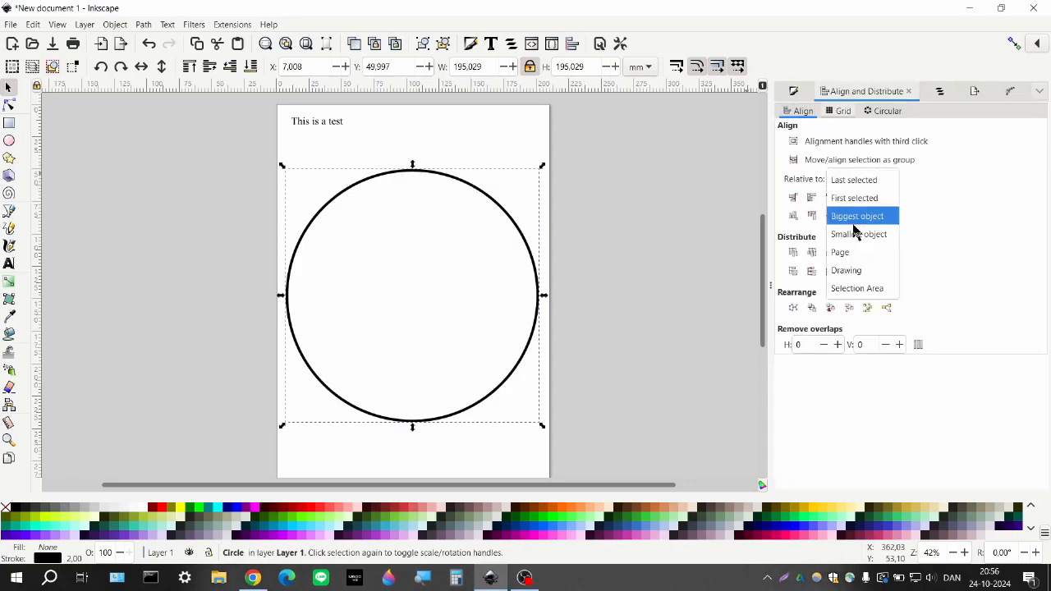
{"action": "left_click", "coordinate": [871, 253]}
{"action": "left_click", "coordinate": [830, 198]}
{"action": "left_click", "coordinate": [830, 214]}
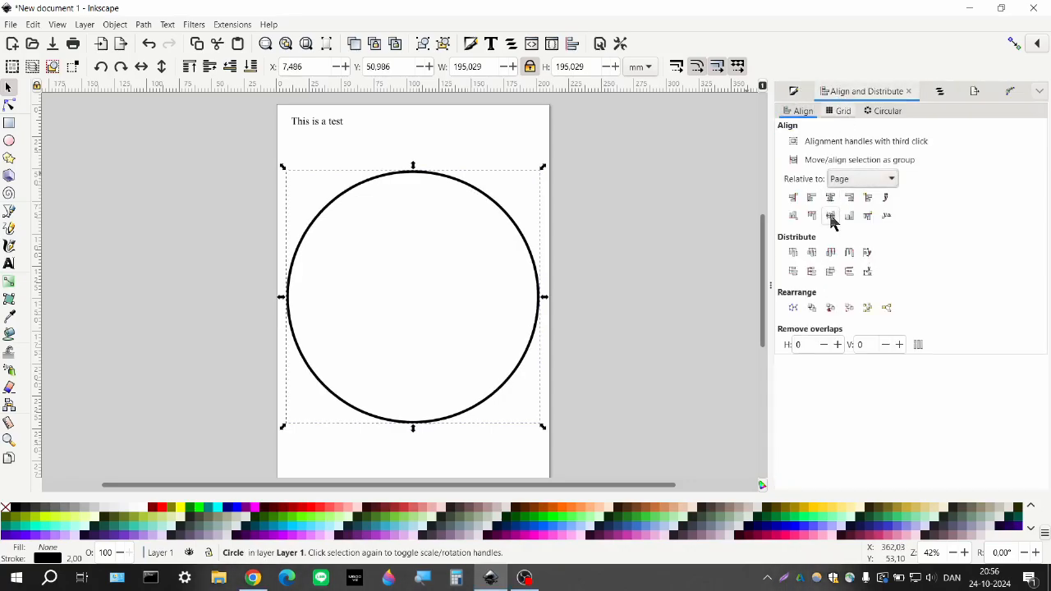
- Duplicate the large circle and shrink the copy about its centre to about 187 mm across, forming a double ring
{"action": "left_click", "coordinate": [542, 263]}
{"action": "left_click", "coordinate": [546, 304]}
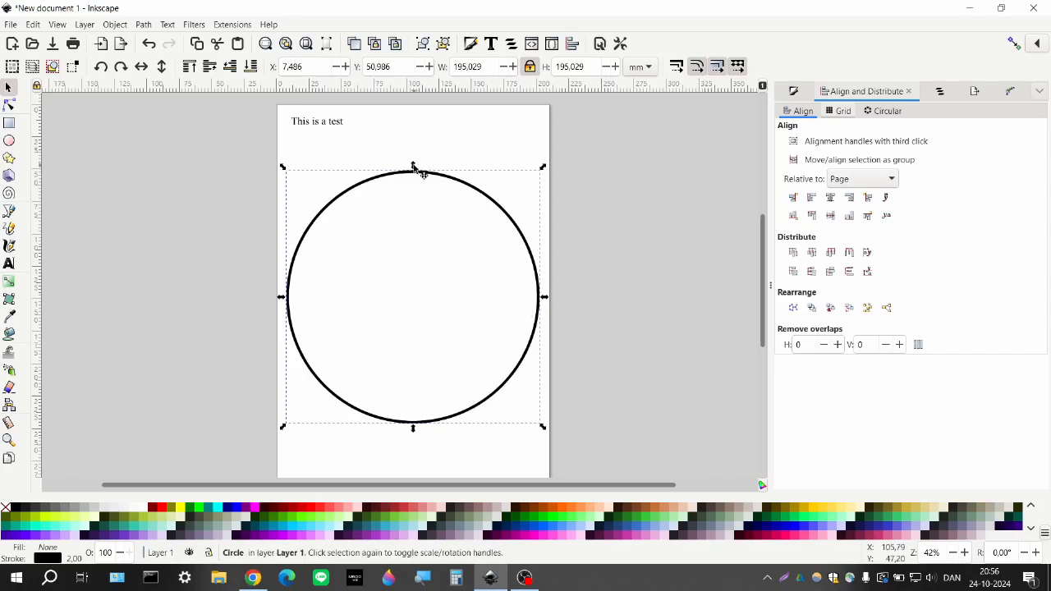
{"action": "left_click", "coordinate": [417, 175]}
{"action": "left_click", "coordinate": [414, 170]}
{"action": "left_click_drag", "start_coordinate": [414, 166], "coordinate": [414, 171]}
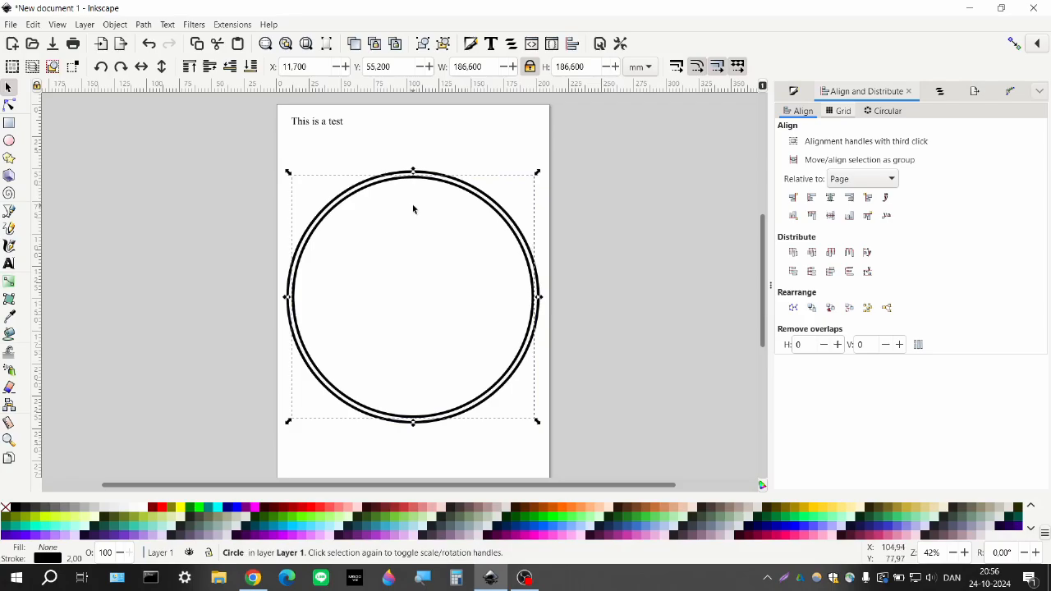
{"action": "left_click", "coordinate": [336, 260]}
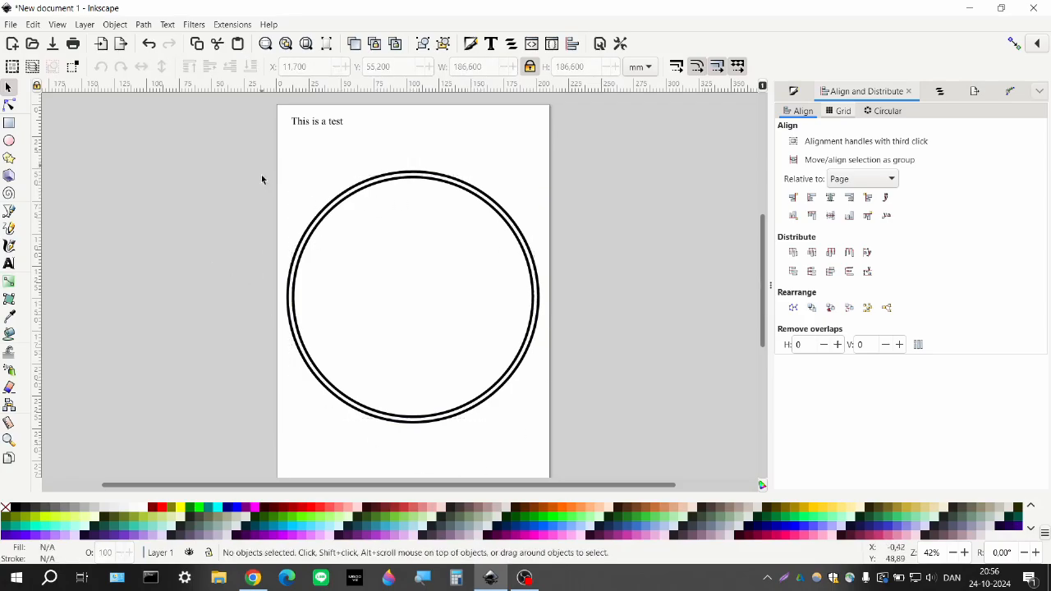
- Draw a circle of about 34 mm radius inside the ring near its bottom and set its stroke width to 1.5 mm
{"action": "left_click", "coordinate": [9, 141]}
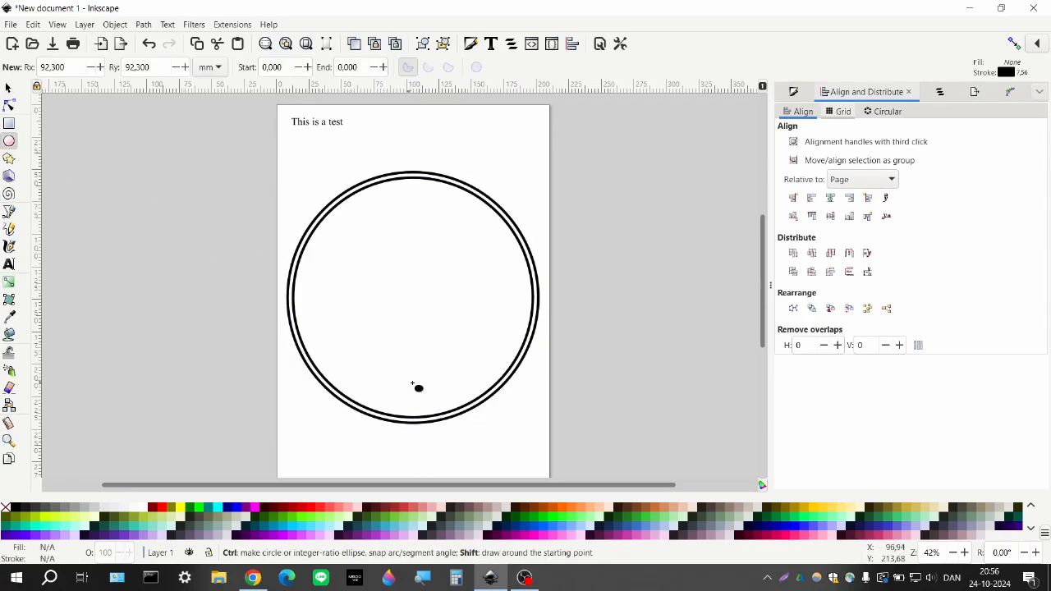
{"action": "left_click_drag", "start_coordinate": [415, 368], "coordinate": [460, 413]}
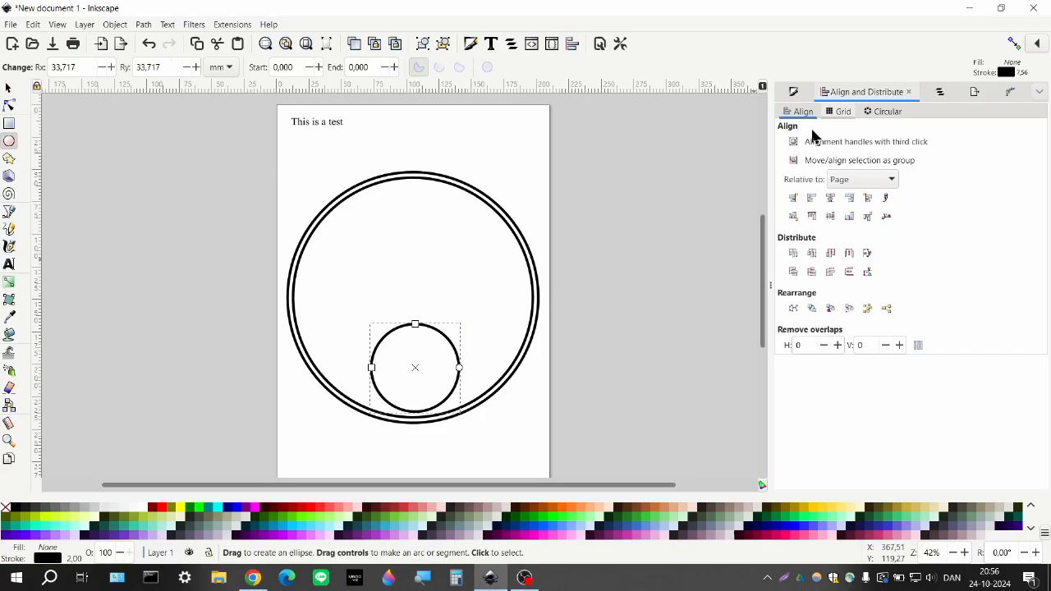
{"action": "left_click", "coordinate": [793, 92]}
{"action": "double_click", "coordinate": [835, 134]}
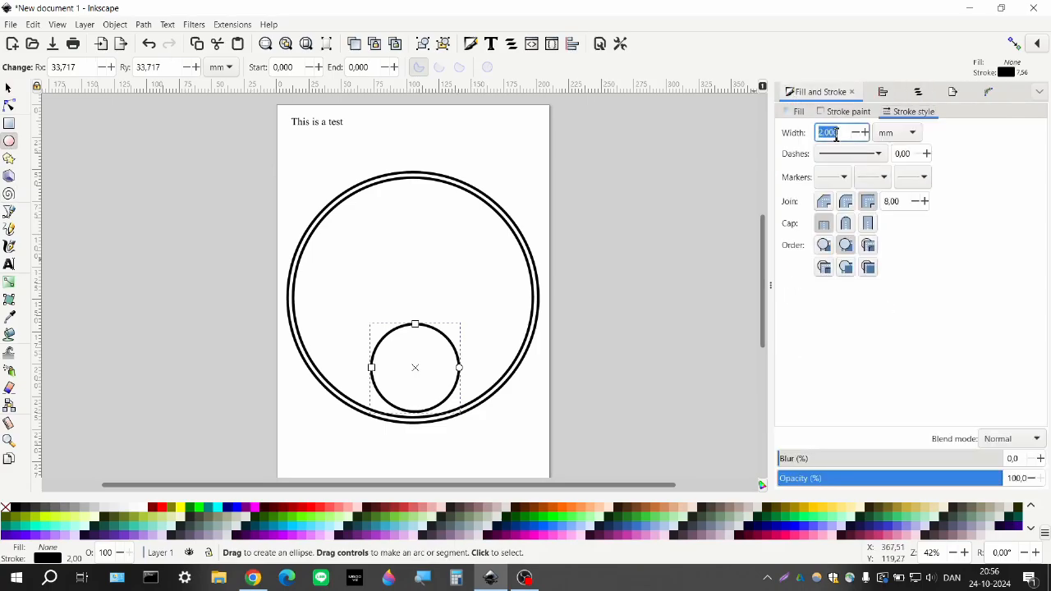
{"action": "type", "text": "1"}
{"action": "key", "text": "Return"}
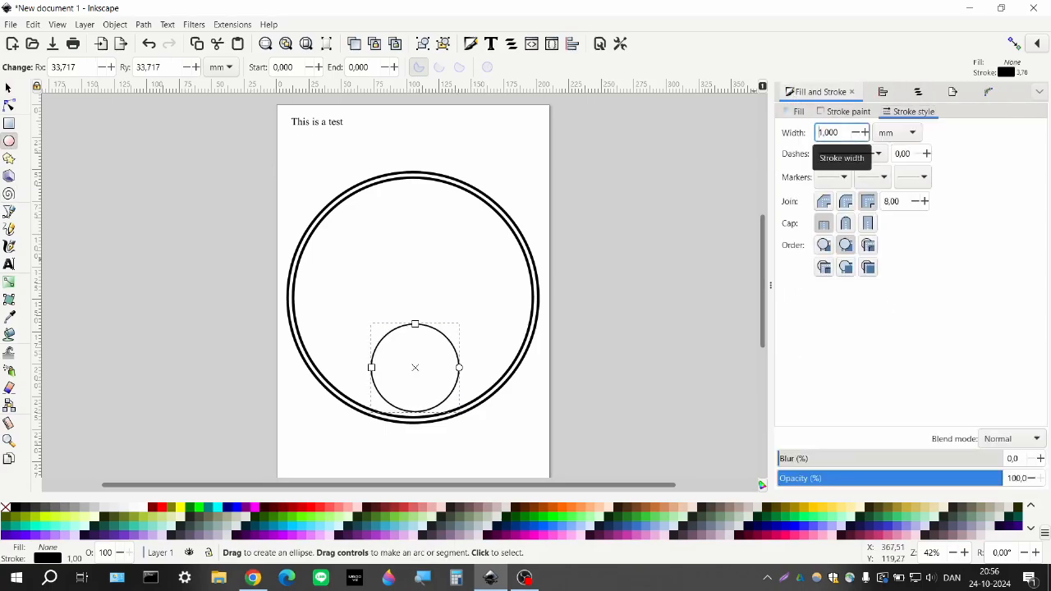
{"action": "double_click", "coordinate": [834, 134]}
{"action": "type", "text": "5"}
{"action": "key", "text": "Return"}
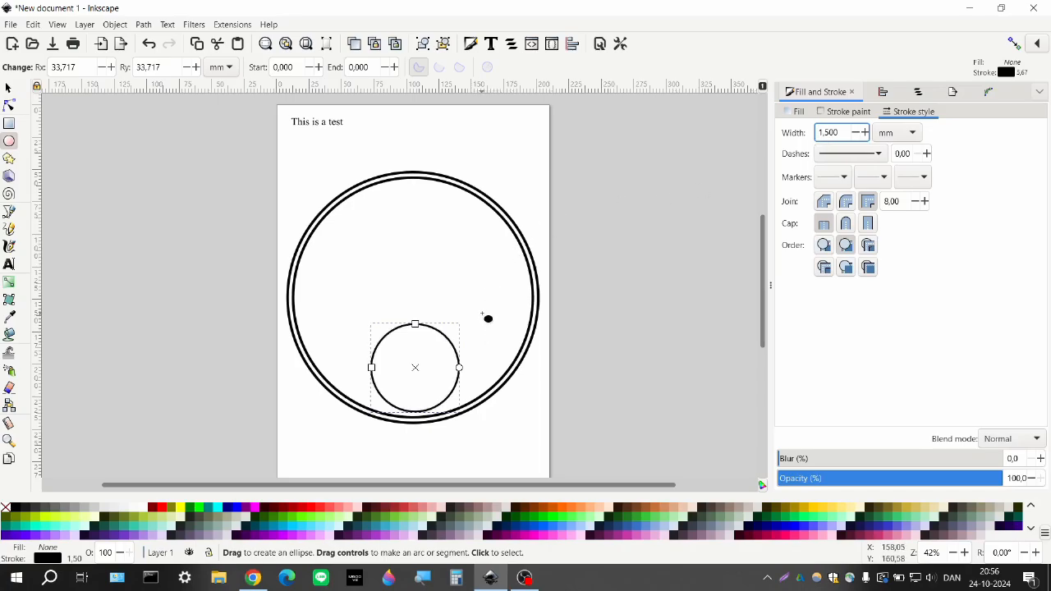
- Draw three more circles inside the ring: about 27 mm radius at right, 21 mm at upper right and 38 mm at left
{"action": "left_click_drag", "start_coordinate": [482, 313], "coordinate": [516, 348]}
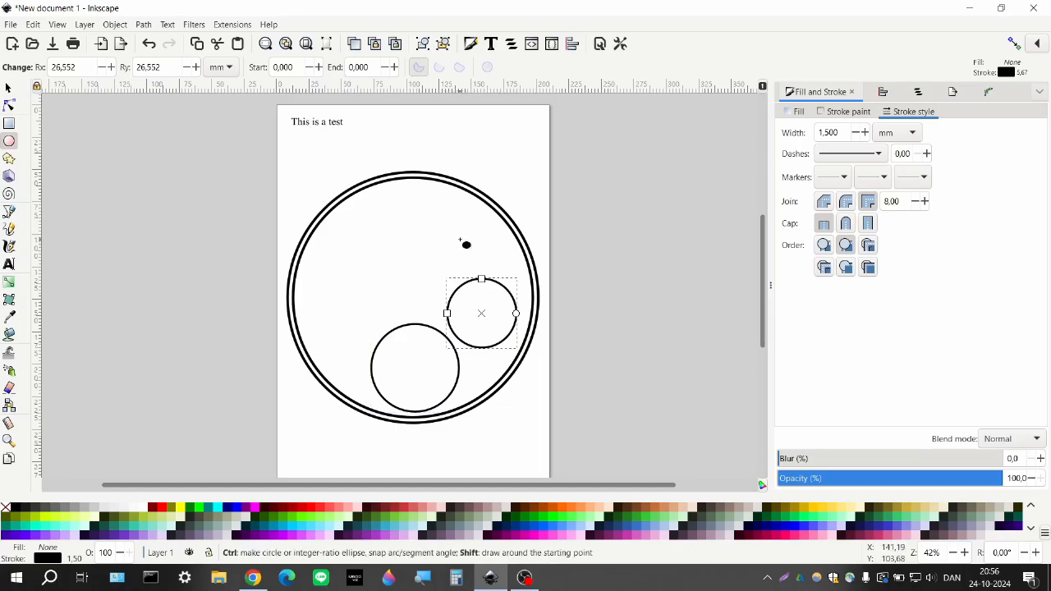
{"action": "left_click_drag", "start_coordinate": [433, 212], "coordinate": [488, 267]}
{"action": "left_click_drag", "start_coordinate": [343, 239], "coordinate": [422, 319]}
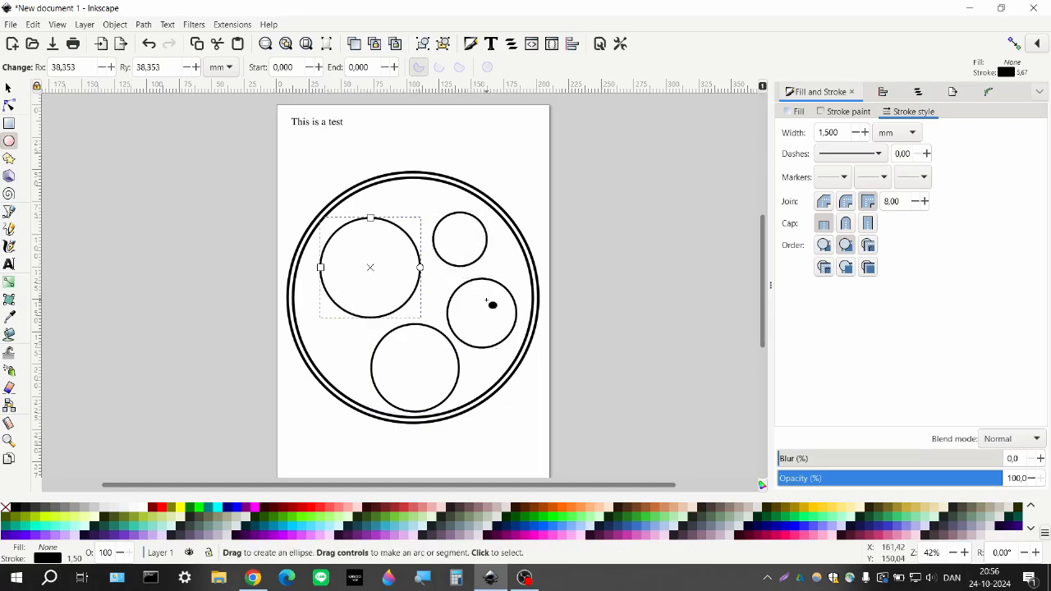
- Shift the left inner circle down and outward, then enlarge the bottom circle to about 87 mm and the left circle to about 89 mm so they overlap
{"action": "left_click", "coordinate": [8, 88]}
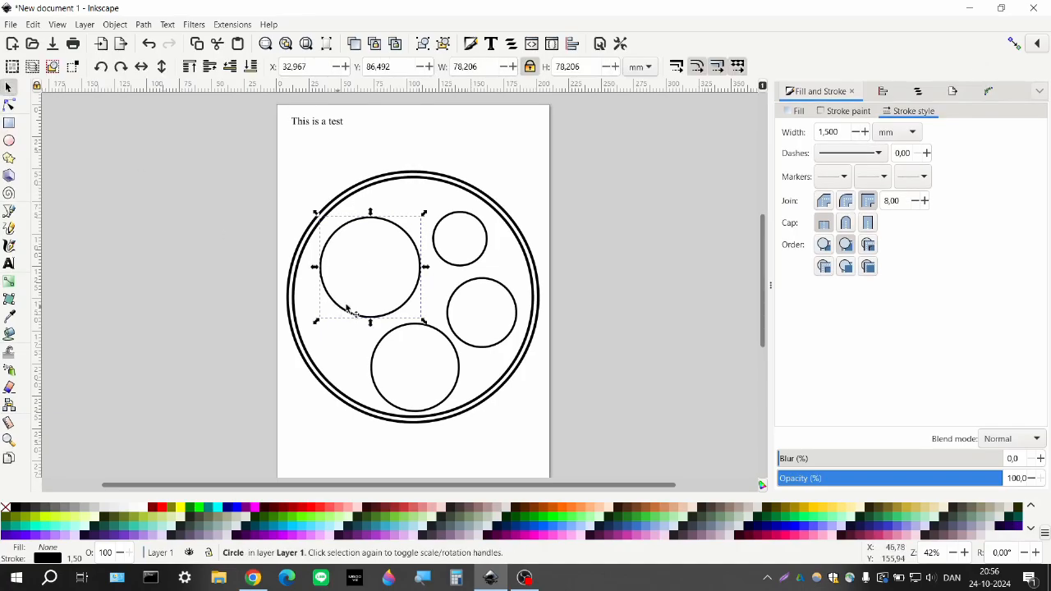
{"action": "left_click_drag", "start_coordinate": [355, 317], "coordinate": [342, 329]}
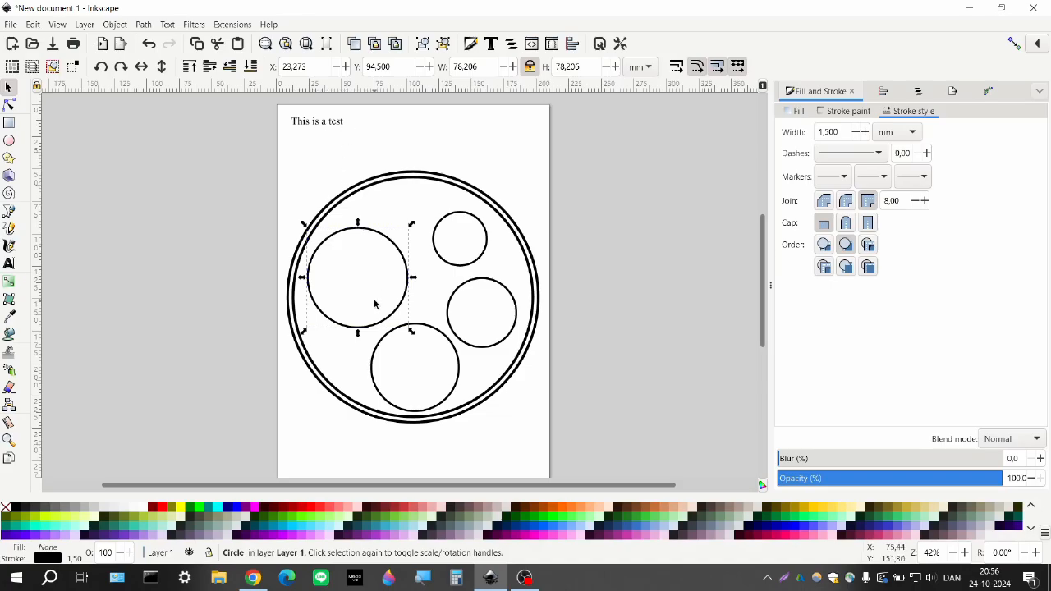
{"action": "left_click", "coordinate": [417, 325]}
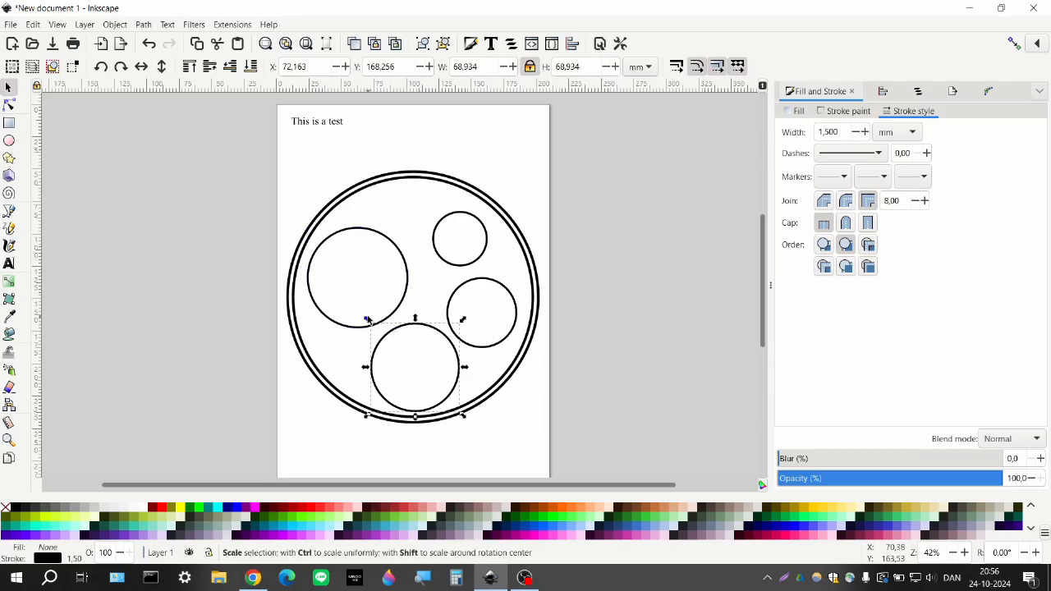
{"action": "left_click_drag", "start_coordinate": [368, 321], "coordinate": [332, 296]}
{"action": "left_click", "coordinate": [390, 254]}
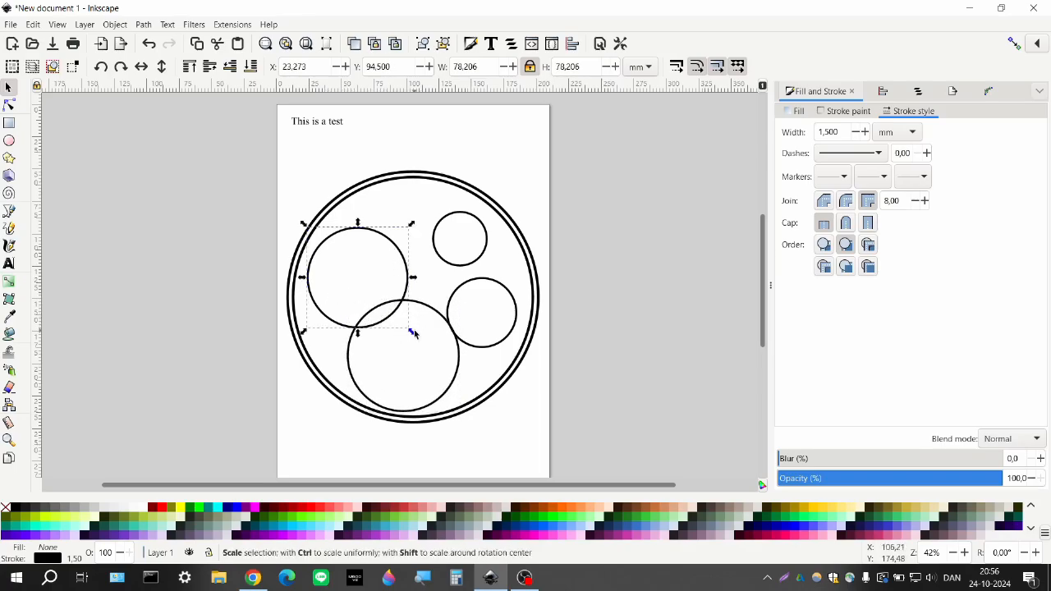
{"action": "mouse_move", "coordinate": [413, 332]}
{"action": "left_mouse_down"}
{"action": "mouse_move", "coordinate": [425, 347]}
{"action": "mouse_move", "coordinate": [405, 322]}
{"action": "left_mouse_up"}
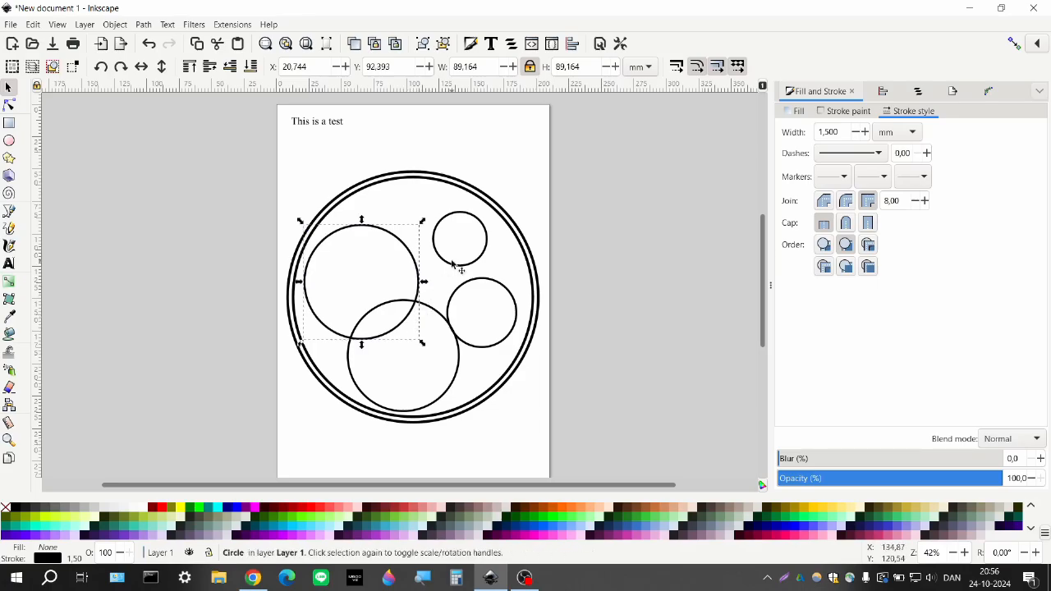
- Move the smallest circle to about X 104 mm, Y 72 mm and enlarge the right circle to about 75 mm across
{"action": "left_click", "coordinate": [453, 265]}
{"action": "mouse_move", "coordinate": [452, 264]}
{"action": "left_mouse_down"}
{"action": "mouse_move", "coordinate": [422, 252]}
{"action": "mouse_move", "coordinate": [451, 274]}
{"action": "left_mouse_up"}
{"action": "left_click", "coordinate": [454, 292]}
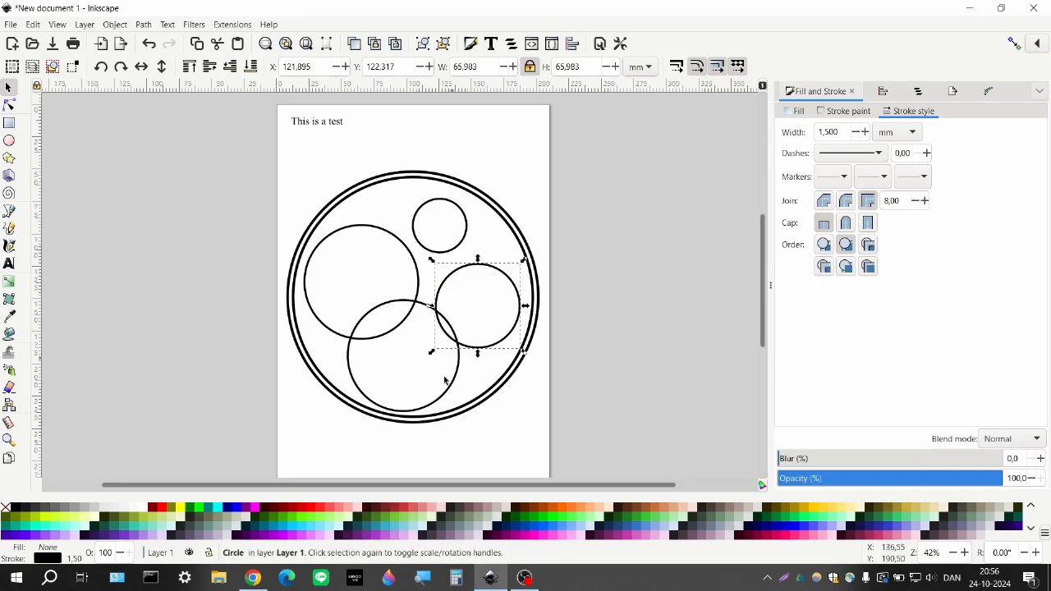
{"action": "left_click_drag", "start_coordinate": [432, 352], "coordinate": [423, 361]}
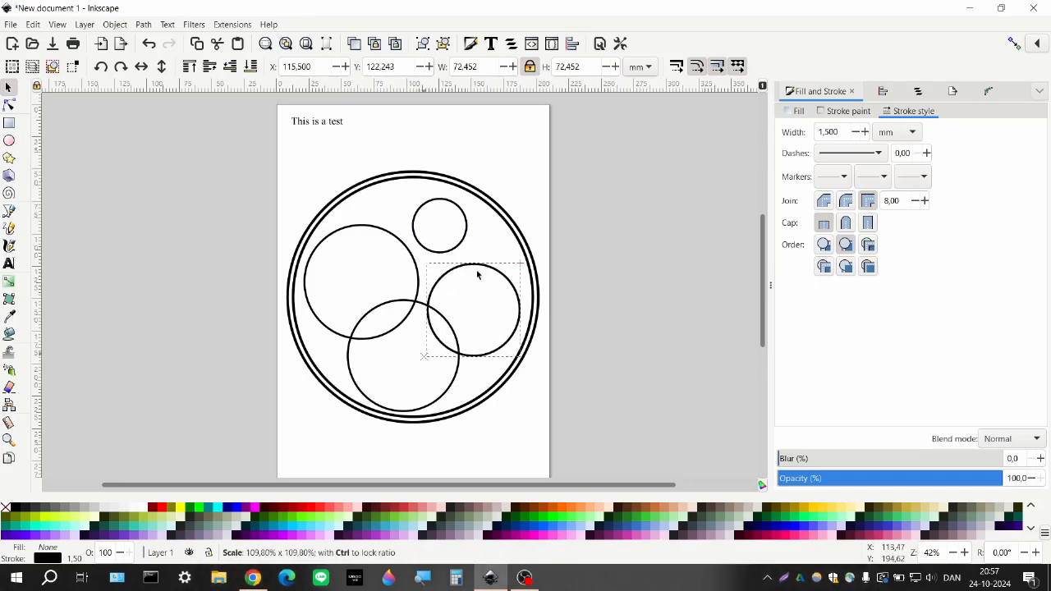
{"action": "left_click_drag", "start_coordinate": [521, 265], "coordinate": [524, 261]}
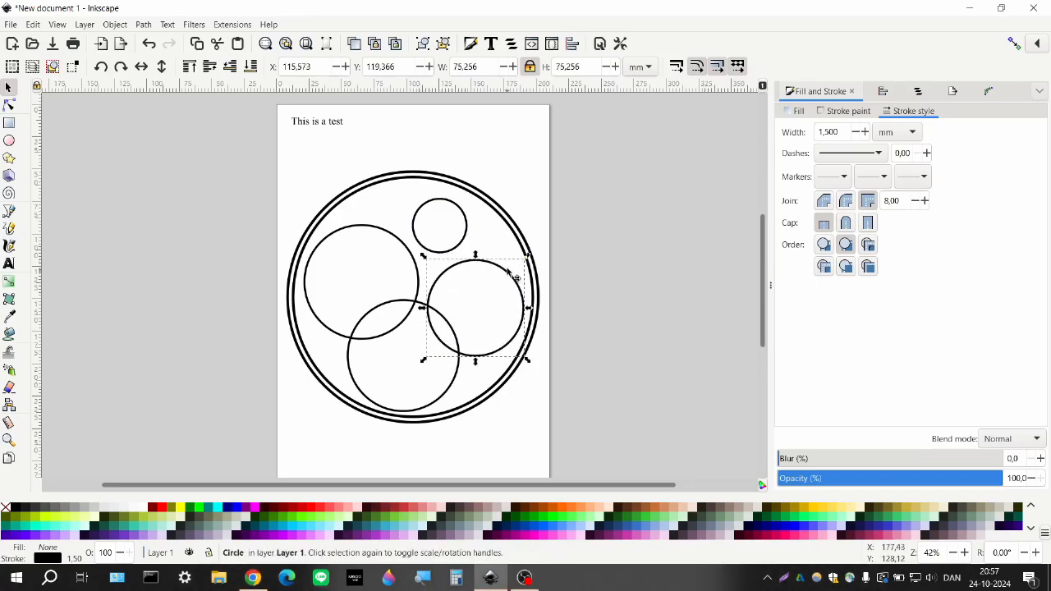
{"action": "left_click", "coordinate": [462, 242]}
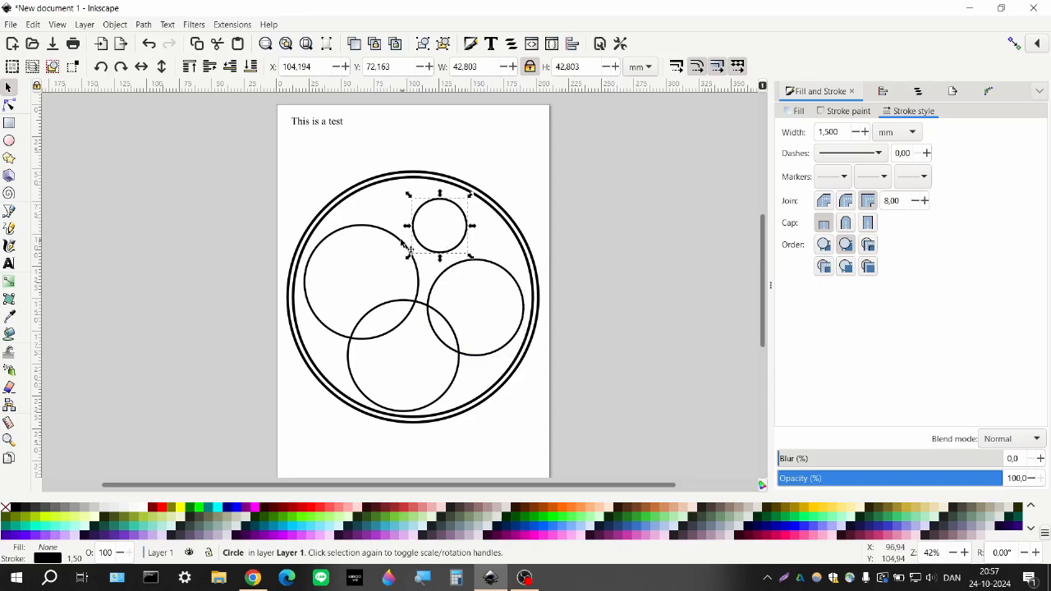
{"action": "left_click", "coordinate": [403, 244]}
{"action": "left_click", "coordinate": [337, 340]}
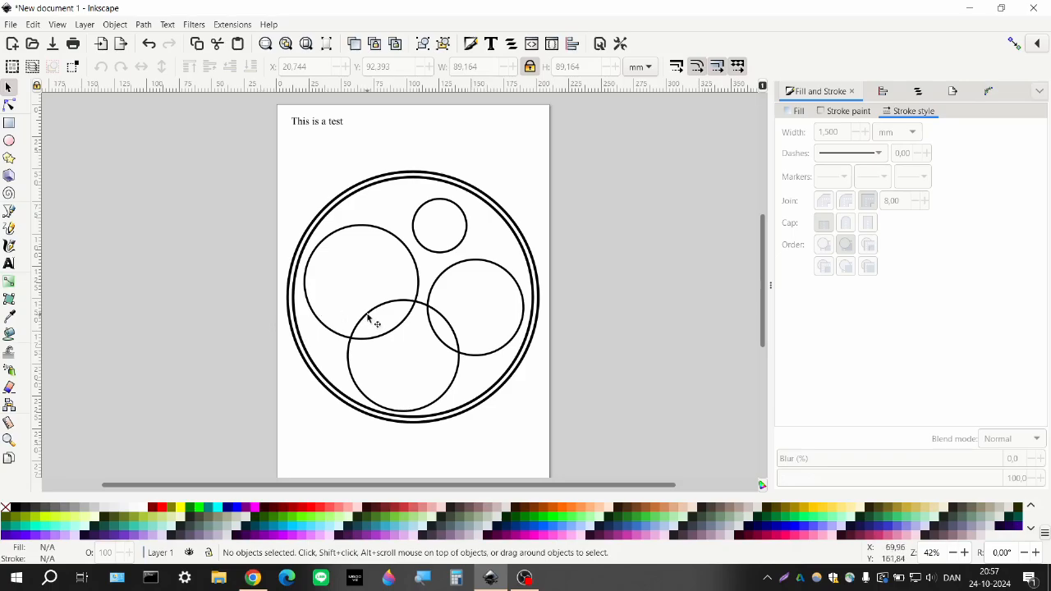
- Rearrange the four inner circles: bottom one rightward, smallest up and left, left one down and right one upward
{"action": "left_click_drag", "start_coordinate": [365, 323], "coordinate": [403, 326]}
{"action": "left_click_drag", "start_coordinate": [441, 261], "coordinate": [424, 250]}
{"action": "left_click_drag", "start_coordinate": [360, 230], "coordinate": [353, 246]}
{"action": "left_click_drag", "start_coordinate": [446, 271], "coordinate": [400, 241]}
{"action": "left_click", "coordinate": [269, 229]}
- Enlarge the right circle to about 79 mm, shift the smallest circle right to overlap it, and move the left circle to about X 20 mm, Y 87 mm
{"action": "left_click", "coordinate": [456, 298]}
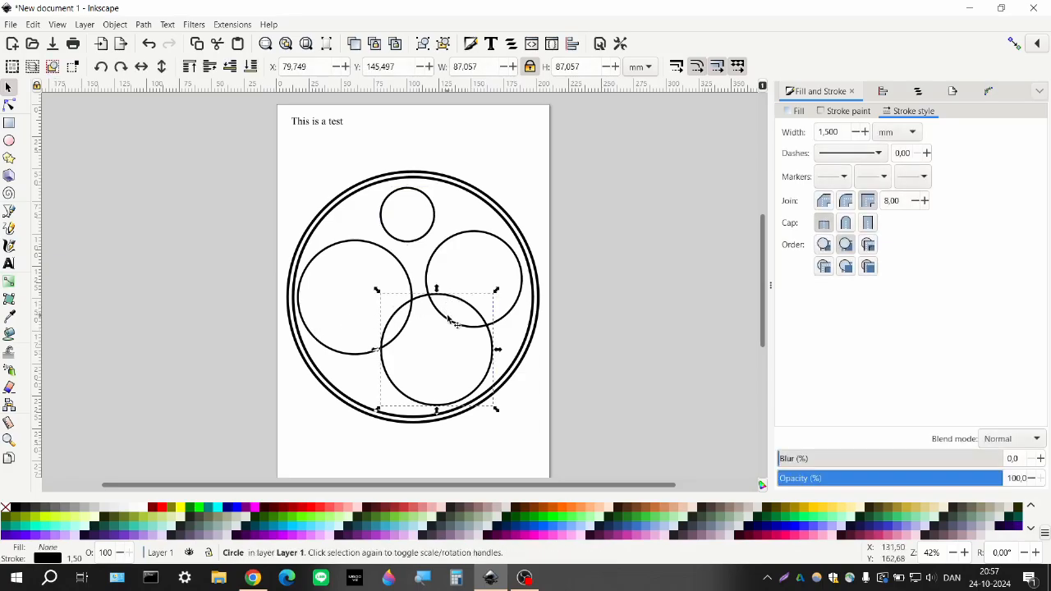
{"action": "left_click", "coordinate": [419, 240]}
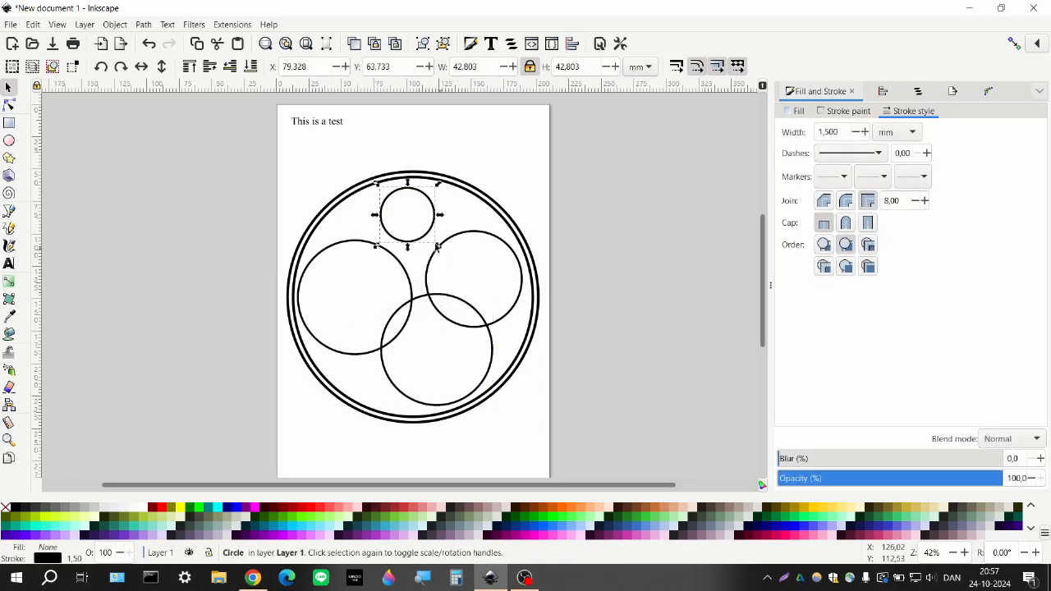
{"action": "left_click", "coordinate": [429, 237]}
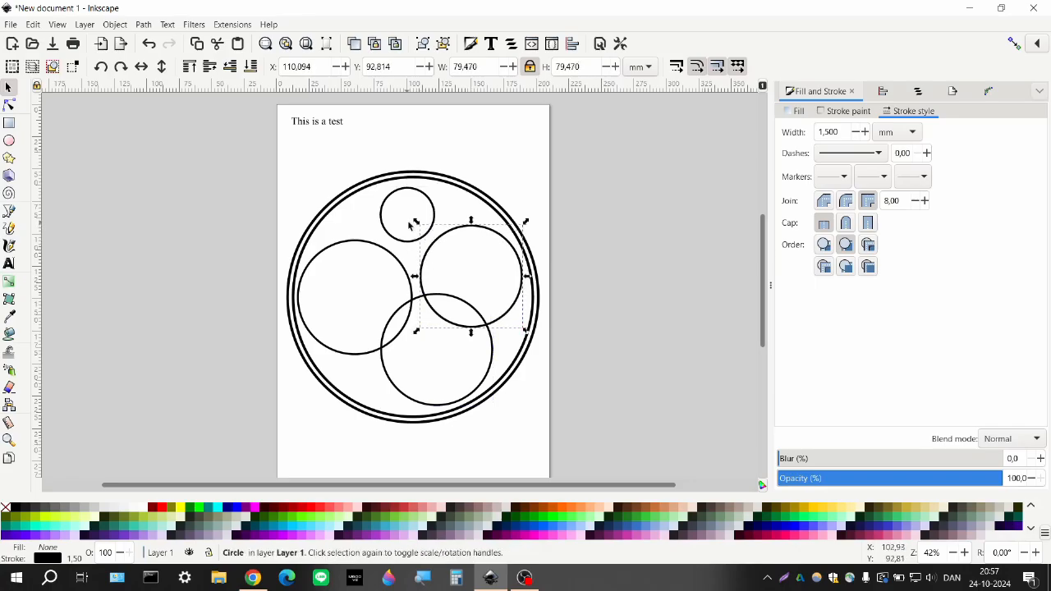
{"action": "left_click_drag", "start_coordinate": [411, 244], "coordinate": [388, 228]}
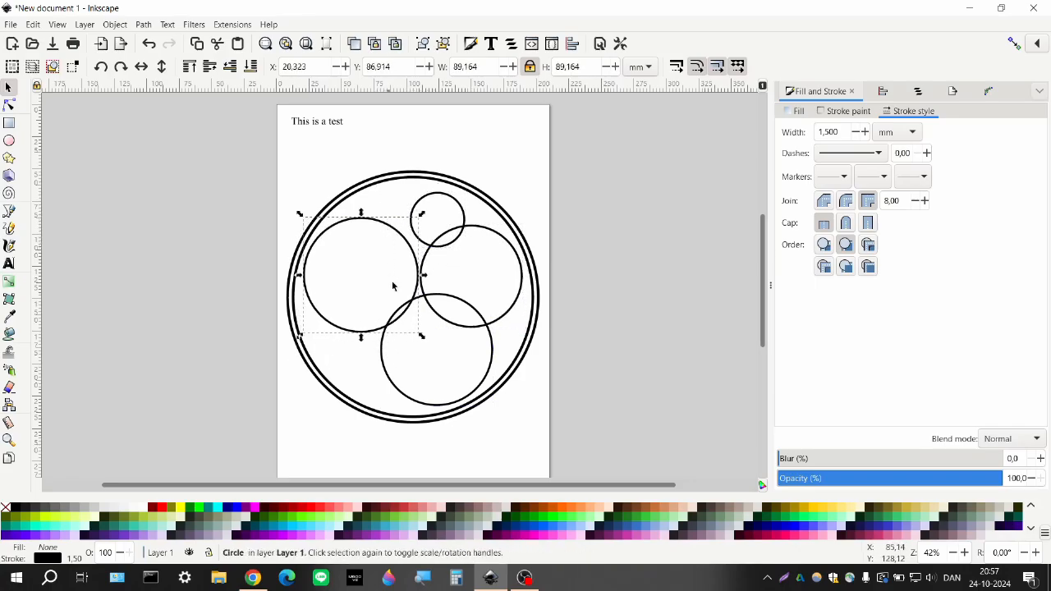
{"action": "left_click", "coordinate": [389, 287]}
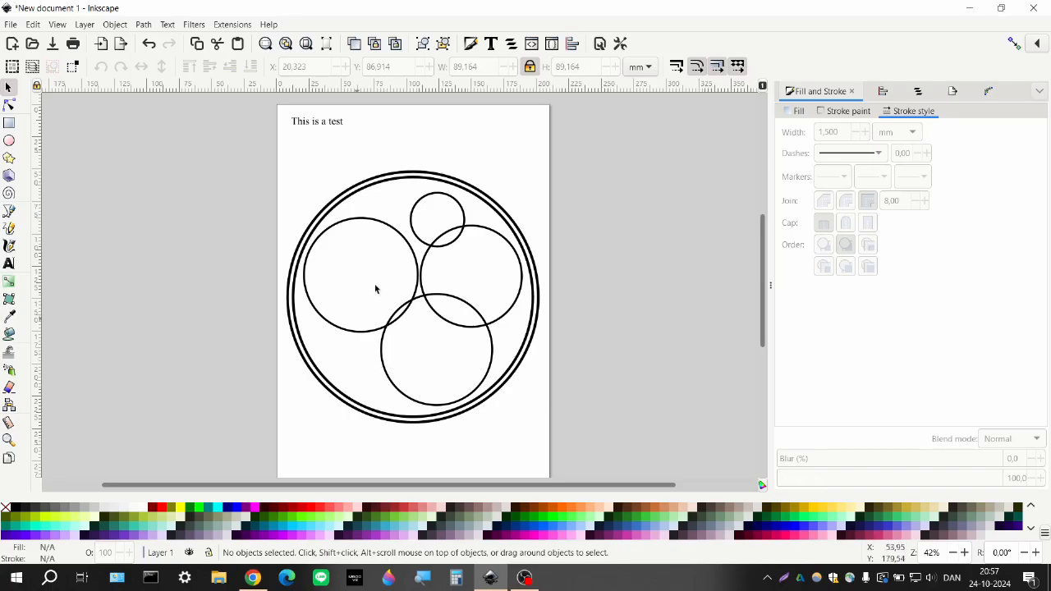
- Draw a small circle of about 7 mm radius over the lower-right edge of the right inner circle
{"action": "scroll", "coordinate": [411, 310], "scroll_direction": "right", "scroll_amount": 1}
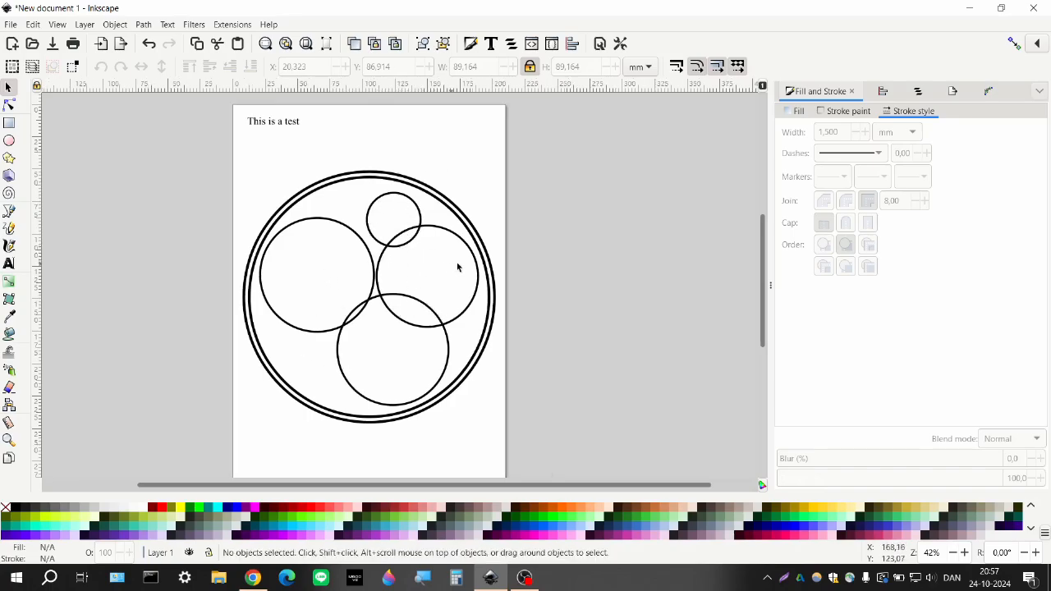
{"action": "left_click", "coordinate": [12, 141]}
{"action": "scroll", "coordinate": [455, 314], "scroll_direction": "up", "scroll_amount": 3, "text": "ctrl"}
{"action": "left_click_drag", "start_coordinate": [456, 310], "coordinate": [495, 350]}
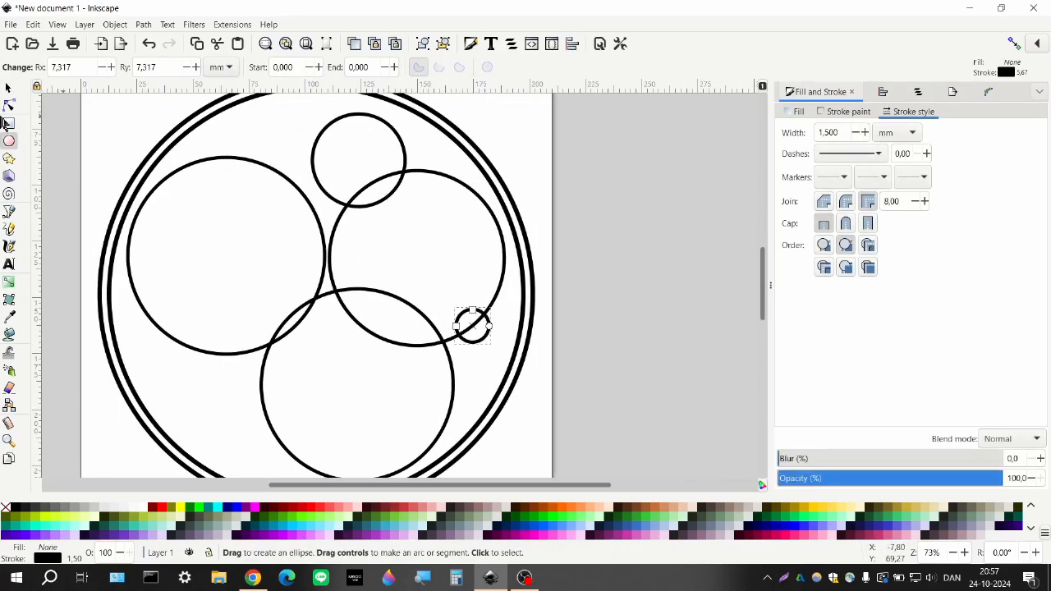
- Duplicate the top inner circle, enlarge the copy about its centre to about 53 mm across and make its stroke red
{"action": "left_click", "coordinate": [8, 88]}
{"action": "left_click", "coordinate": [313, 149]}
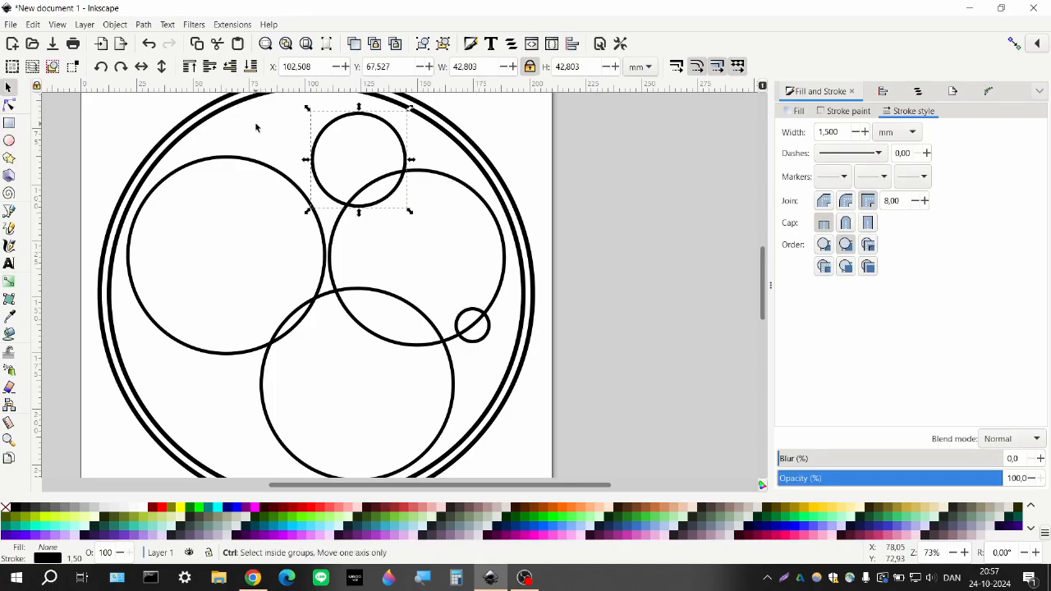
{"action": "key", "text": "ctrl+d"}
{"action": "left_click_drag", "start_coordinate": [306, 108], "coordinate": [295, 98]}
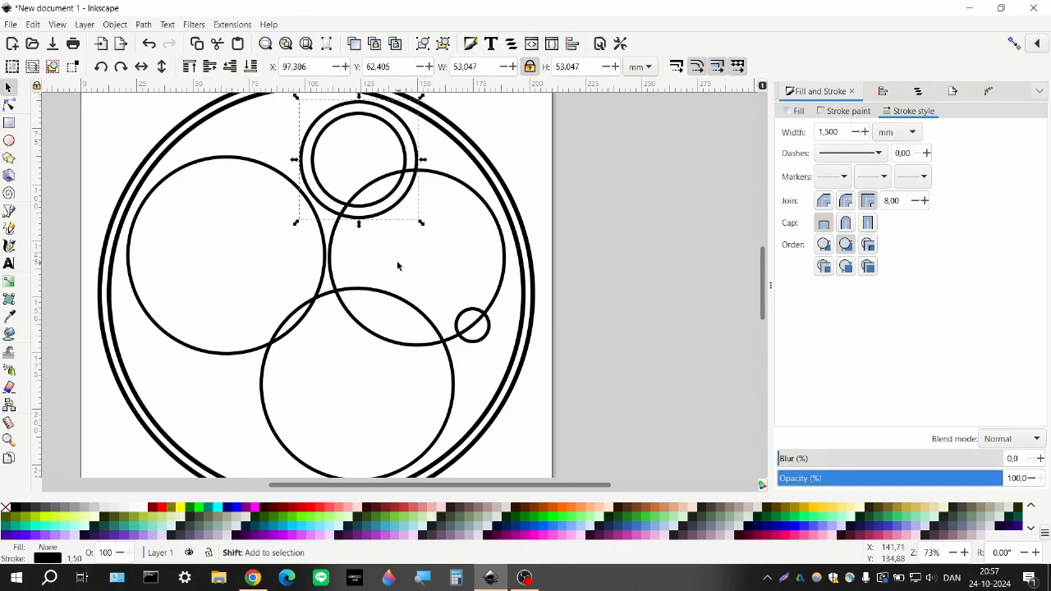
{"action": "left_click", "coordinate": [163, 509], "text": "shift"}
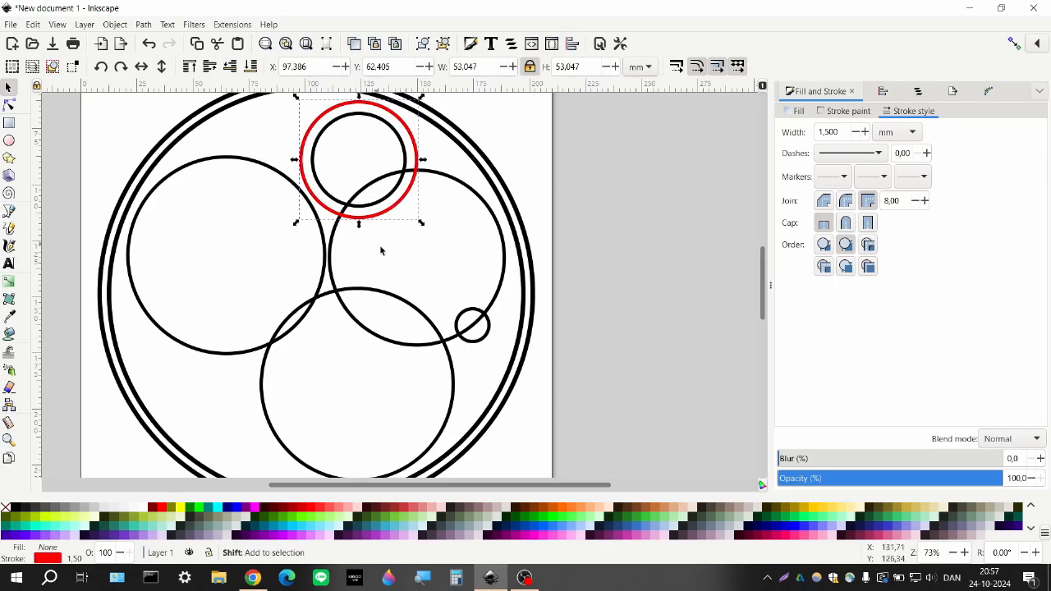
- Duplicate the bottom inner circle, enlarge the copy about its centre to about 104 mm across and make its stroke red
{"action": "scroll", "coordinate": [380, 250], "scroll_direction": "left", "scroll_amount": 3}
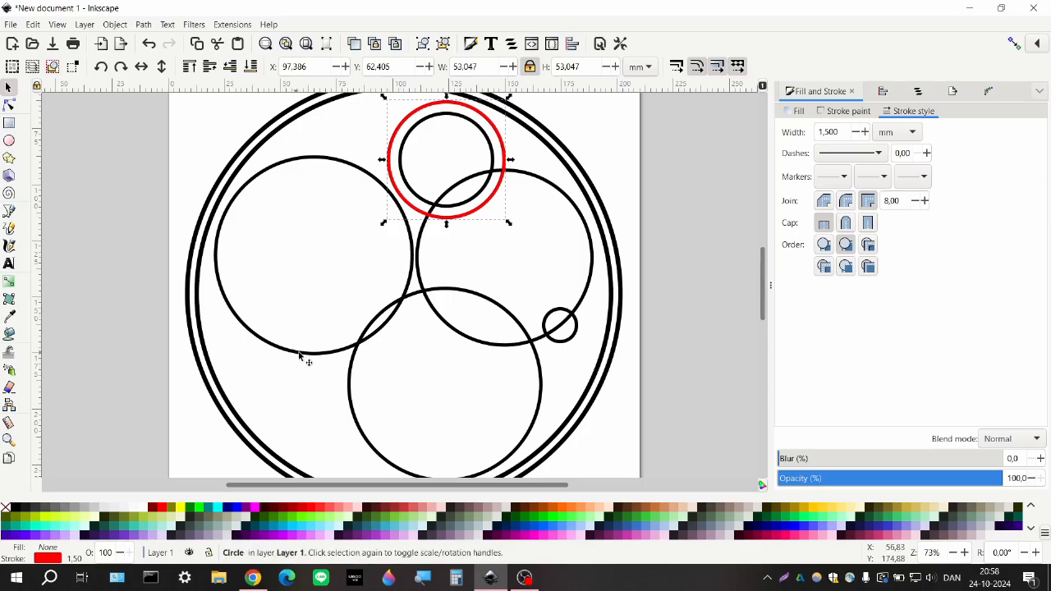
{"action": "left_click", "coordinate": [354, 360]}
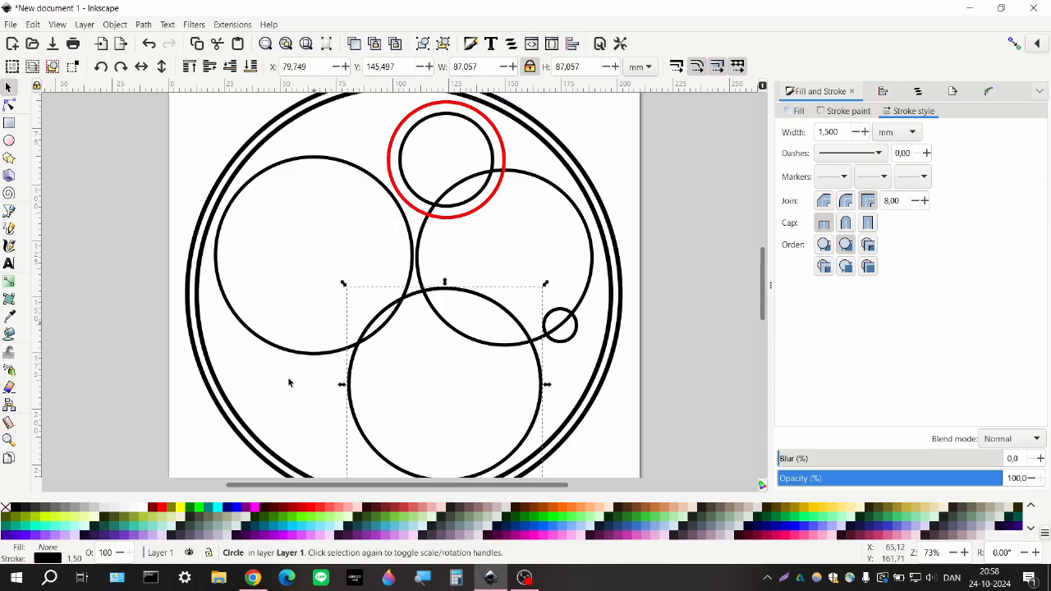
{"action": "key", "text": "ctrl+d"}
{"action": "mouse_move", "coordinate": [344, 285]}
{"action": "left_mouse_down"}
{"action": "mouse_move", "coordinate": [306, 271]}
{"action": "mouse_move", "coordinate": [324, 265]}
{"action": "left_mouse_up"}
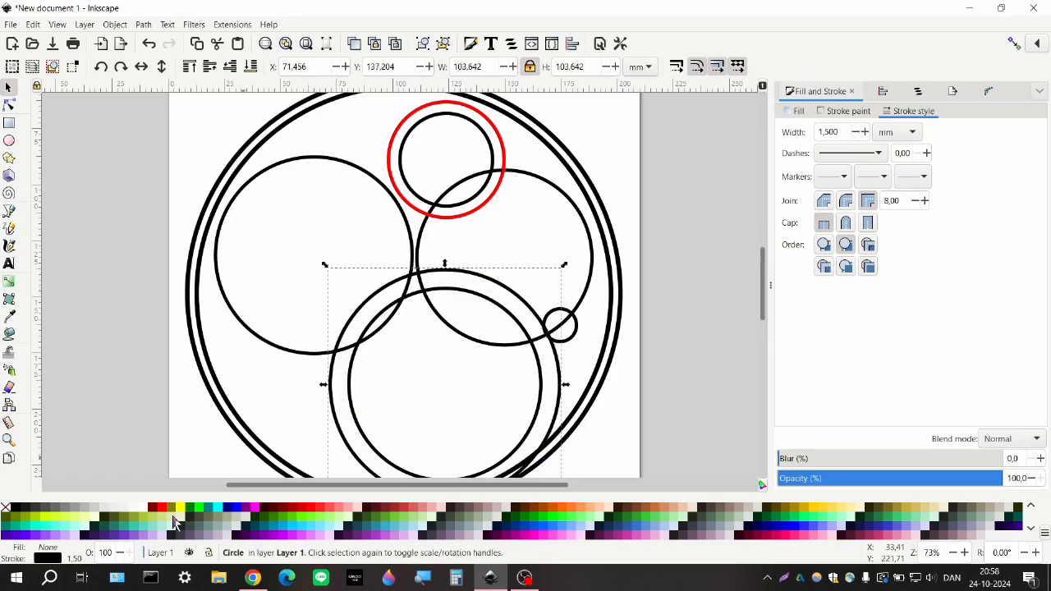
{"action": "left_click", "coordinate": [156, 507], "text": "shift"}
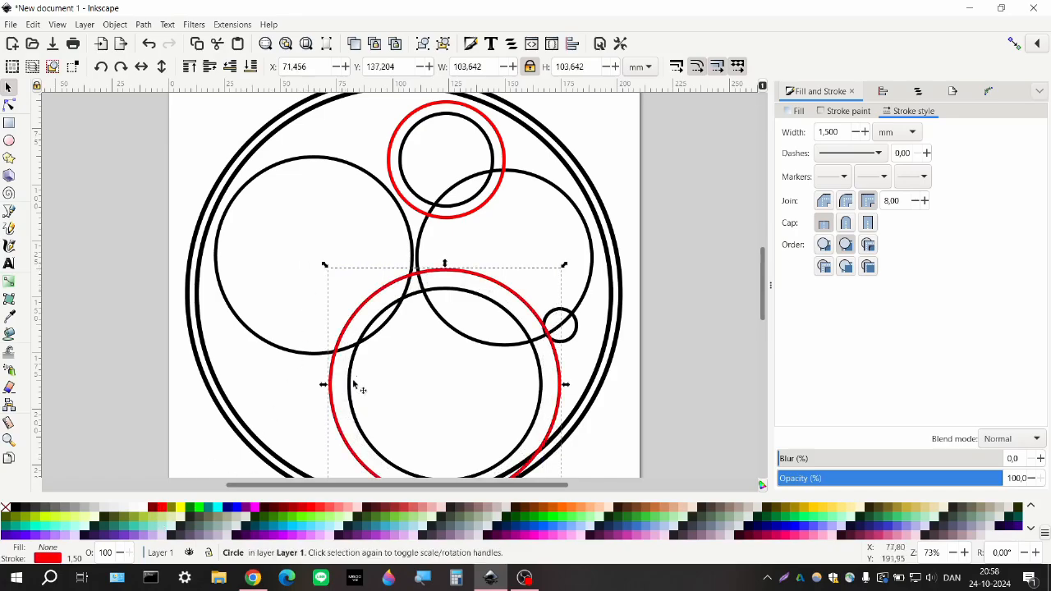
{"action": "left_click", "coordinate": [320, 323]}
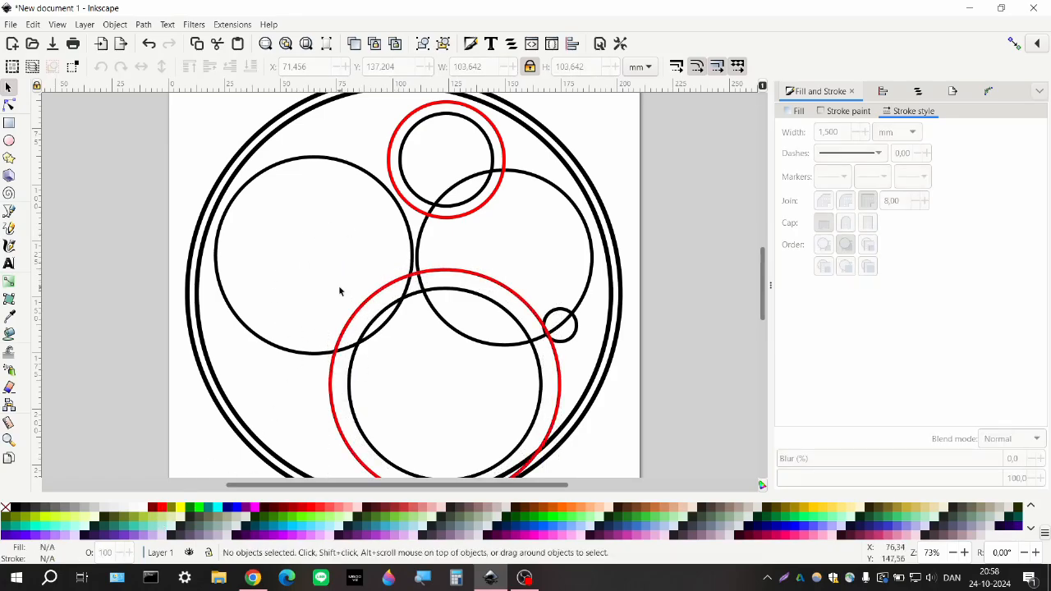
- Draw a small red circle of about 4.9 mm radius over the upper edge of the left inner circle
{"action": "left_click", "coordinate": [9, 141]}
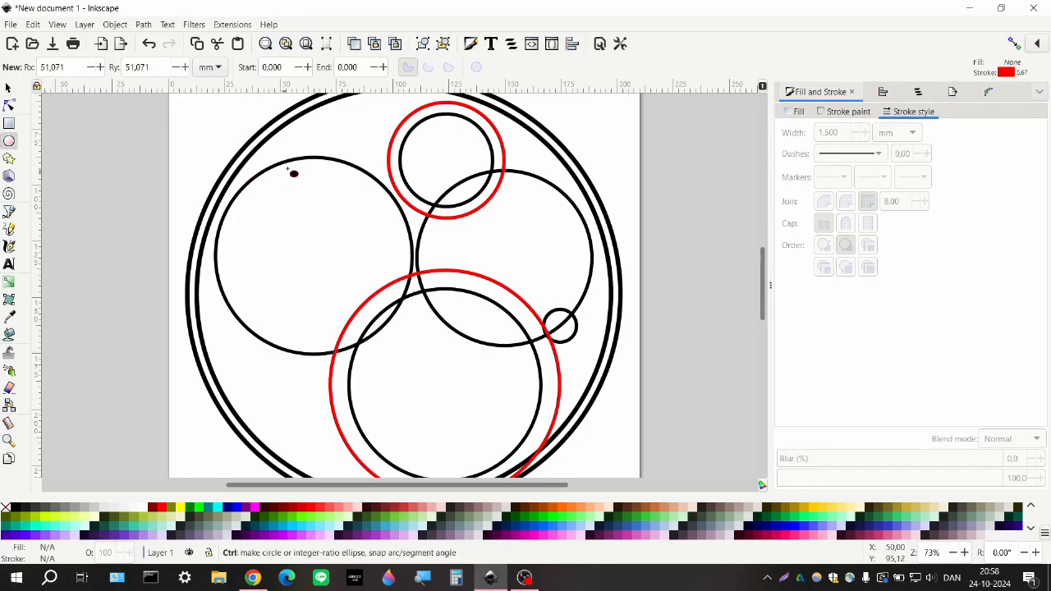
{"action": "left_click_drag", "start_coordinate": [344, 162], "coordinate": [358, 173]}
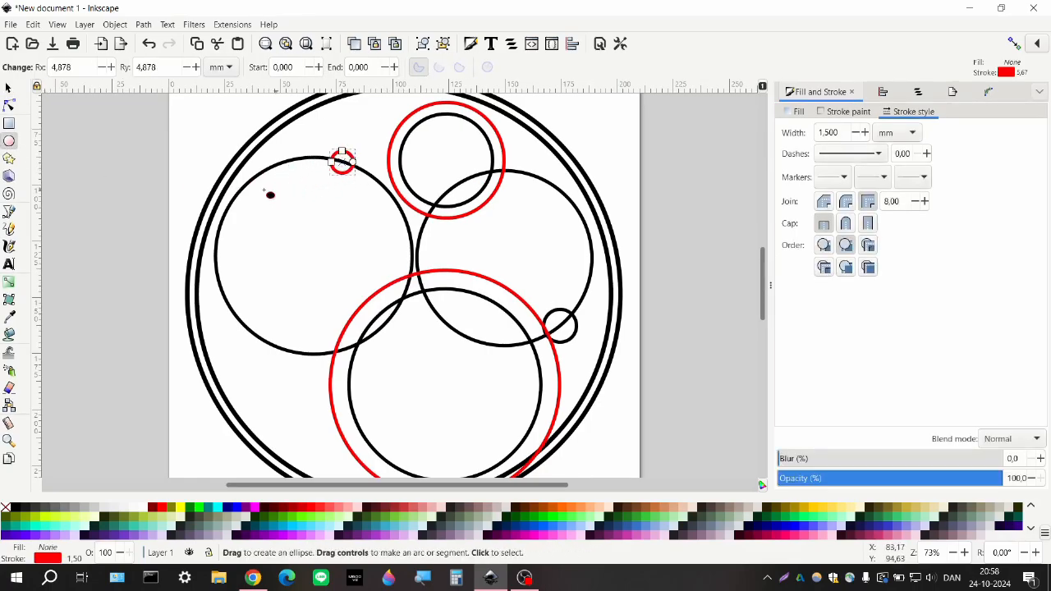
{"action": "scroll", "coordinate": [270, 235], "scroll_direction": "left", "scroll_amount": 1}
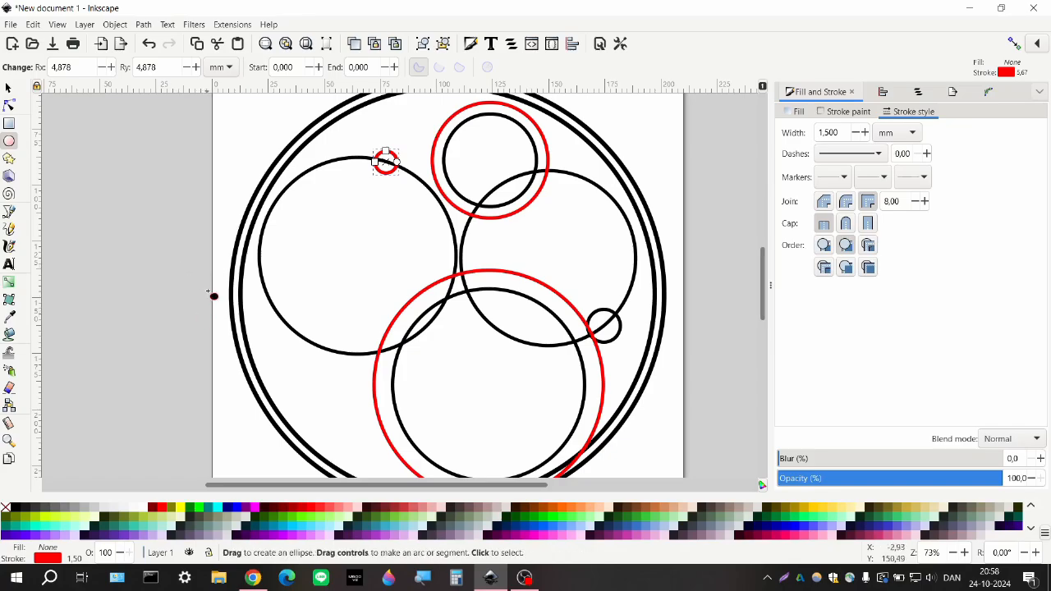
- Draw a red circle of about 87 mm radius overlapping the ring's left side, with concentric copies of about 80 and 73 mm radius
{"action": "scroll", "coordinate": [216, 293], "scroll_direction": "down", "scroll_amount": 2, "text": "ctrl"}
{"action": "scroll", "coordinate": [221, 293], "scroll_direction": "left", "scroll_amount": 2}
{"action": "scroll", "coordinate": [221, 293], "scroll_direction": "down", "scroll_amount": 1}
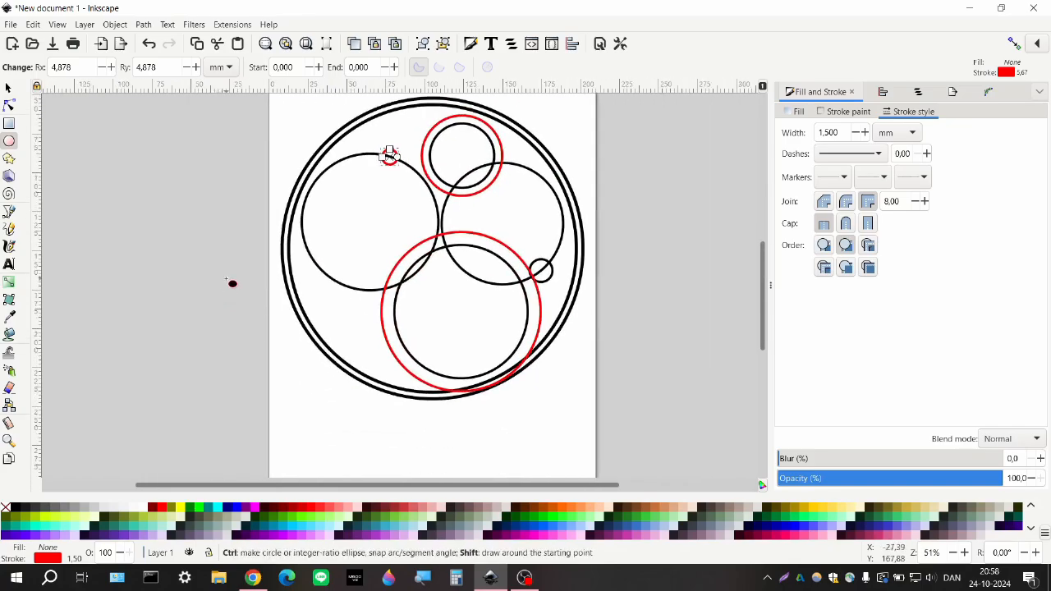
{"action": "left_click_drag", "start_coordinate": [225, 295], "coordinate": [386, 436]}
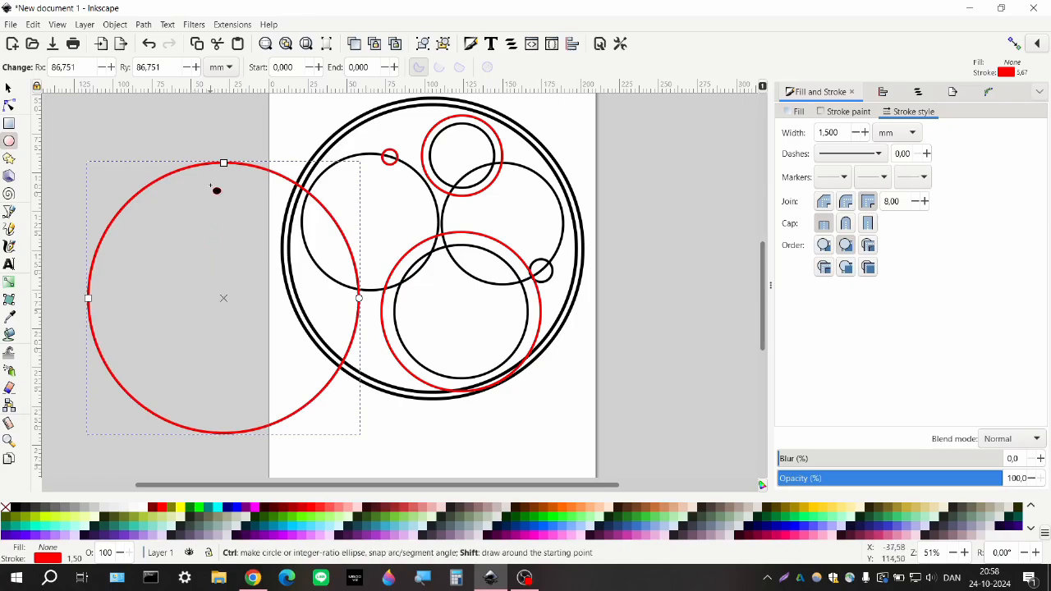
{"action": "left_click_drag", "start_coordinate": [224, 163], "coordinate": [225, 219]}
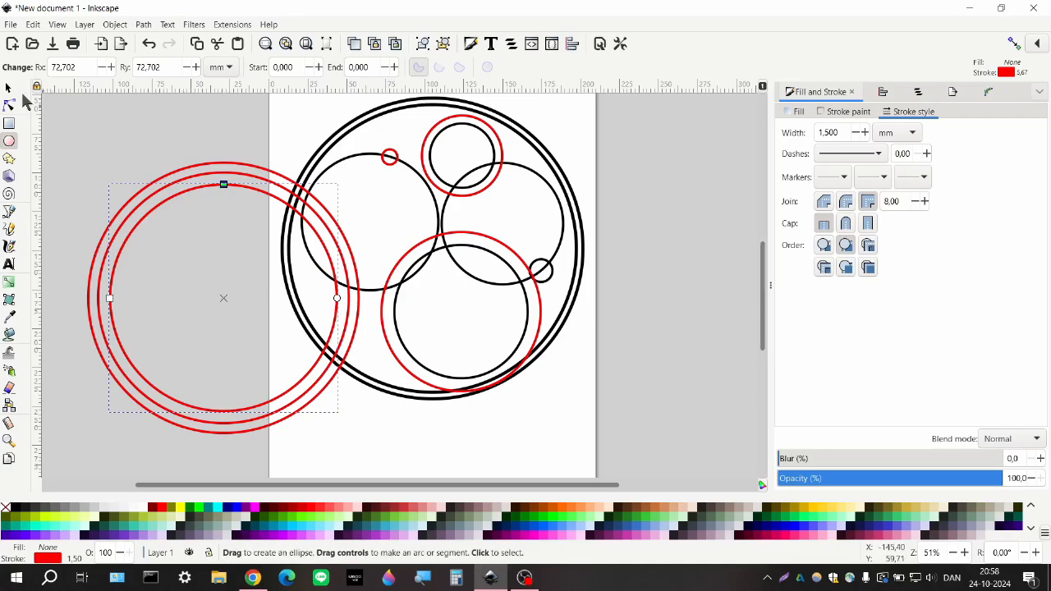
- Turn the outermost of the three large red circles into a short open arc crossing the left inner circle
{"action": "key", "text": "s"}
{"action": "scroll", "coordinate": [264, 269], "scroll_direction": "up", "scroll_amount": 3, "text": "ctrl"}
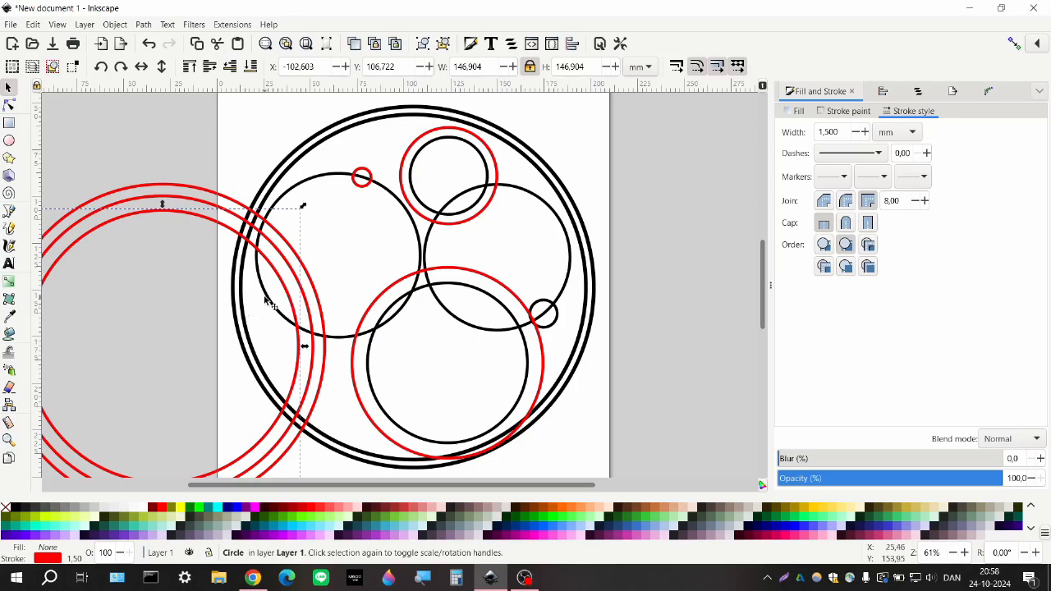
{"action": "left_click", "coordinate": [305, 265]}
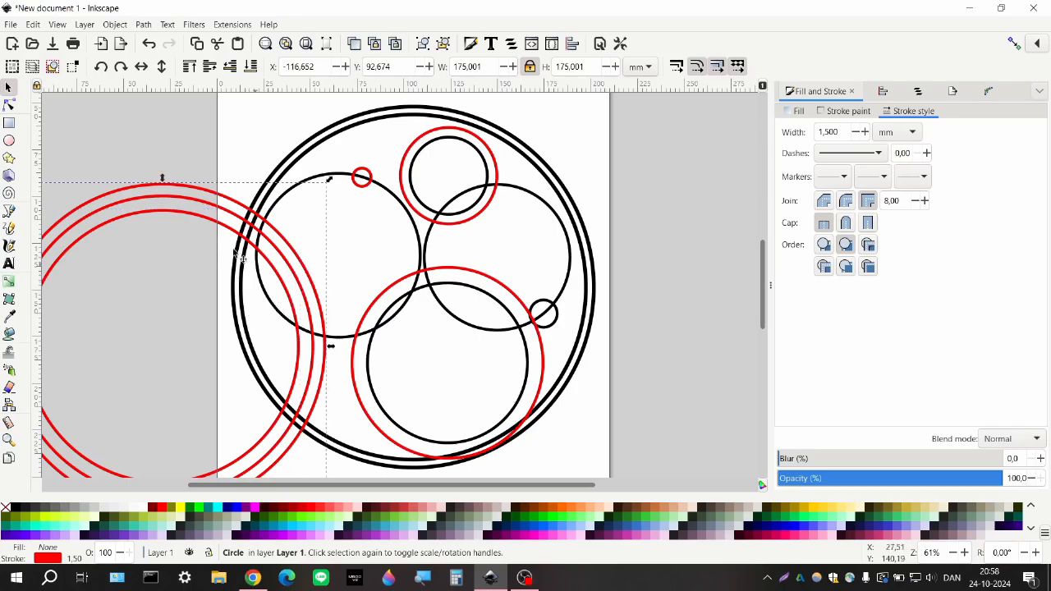
{"action": "scroll", "coordinate": [234, 235], "scroll_direction": "up", "scroll_amount": 1, "text": "shift"}
{"action": "scroll", "coordinate": [234, 235], "scroll_direction": "down", "scroll_amount": 1, "text": "ctrl"}
{"action": "scroll", "coordinate": [233, 236], "scroll_direction": "up", "scroll_amount": 1, "text": "shift"}
{"action": "scroll", "coordinate": [233, 237], "scroll_direction": "down", "scroll_amount": 1}
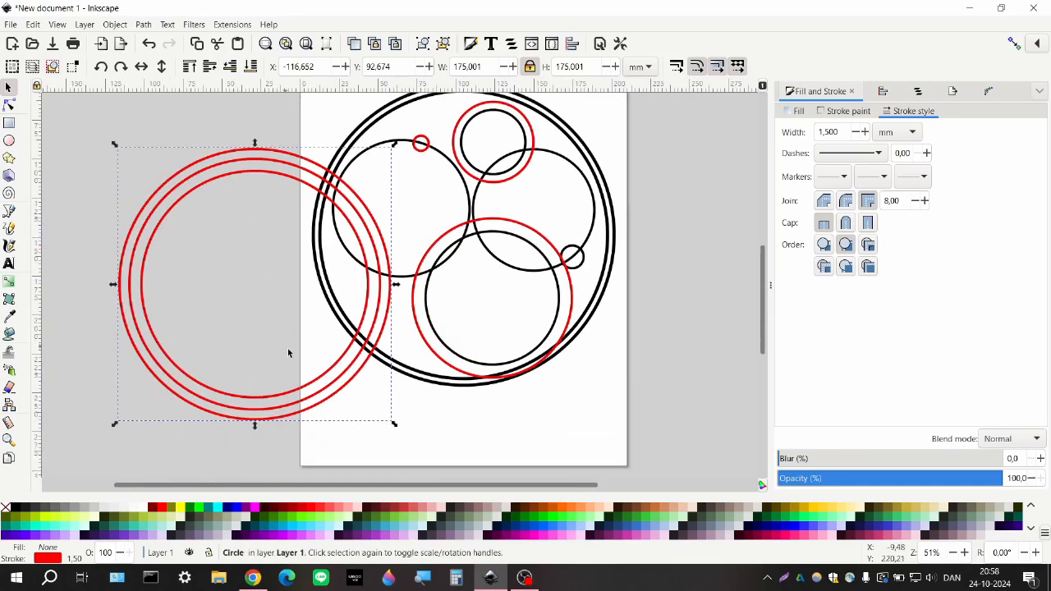
{"action": "left_click", "coordinate": [9, 105]}
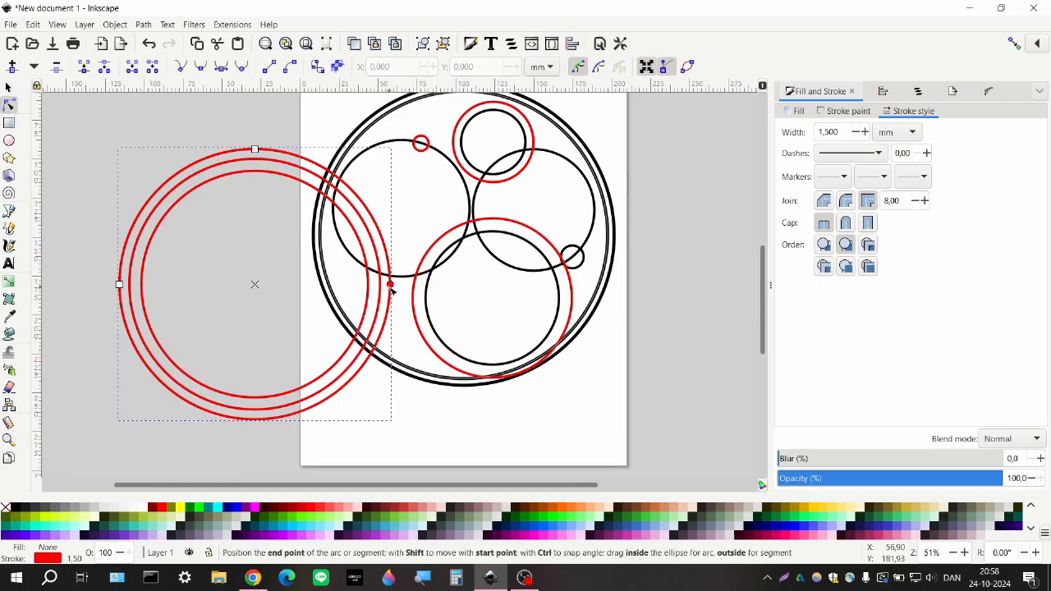
{"action": "mouse_move", "coordinate": [389, 284]}
{"action": "left_mouse_down"}
{"action": "mouse_move", "coordinate": [389, 274]}
{"action": "mouse_move", "coordinate": [344, 262]}
{"action": "mouse_move", "coordinate": [332, 197]}
{"action": "mouse_move", "coordinate": [342, 181]}
{"action": "left_mouse_up"}
{"action": "scroll", "coordinate": [374, 217], "scroll_direction": "right", "scroll_amount": 1}
{"action": "scroll", "coordinate": [374, 217], "scroll_direction": "up", "scroll_amount": 1}
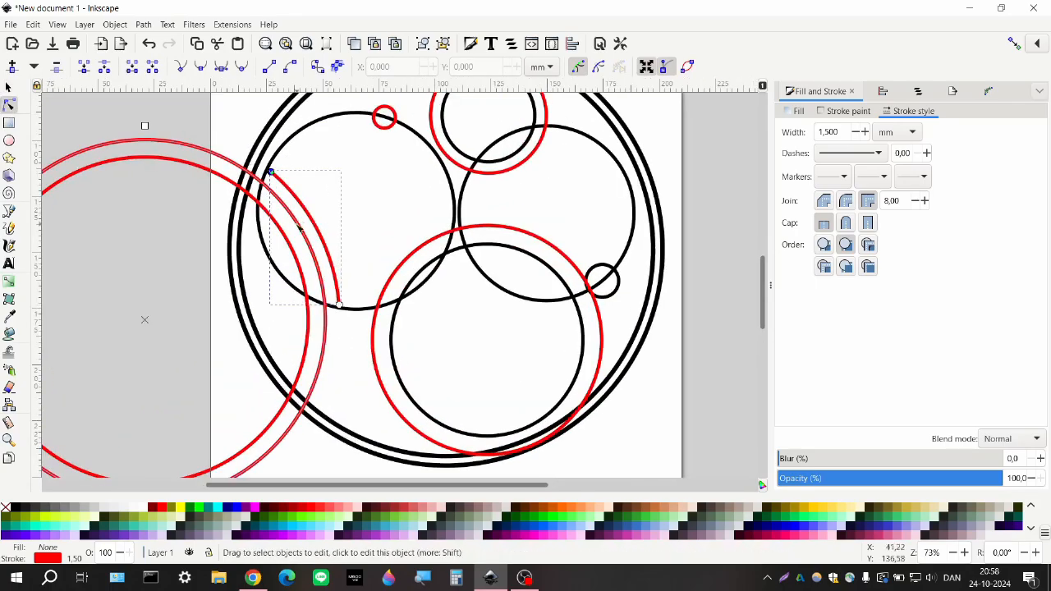
- Duplicate the larger remaining full red circle on the left and shrink the copy about its centre to about 133 mm across
{"action": "left_click", "coordinate": [304, 293]}
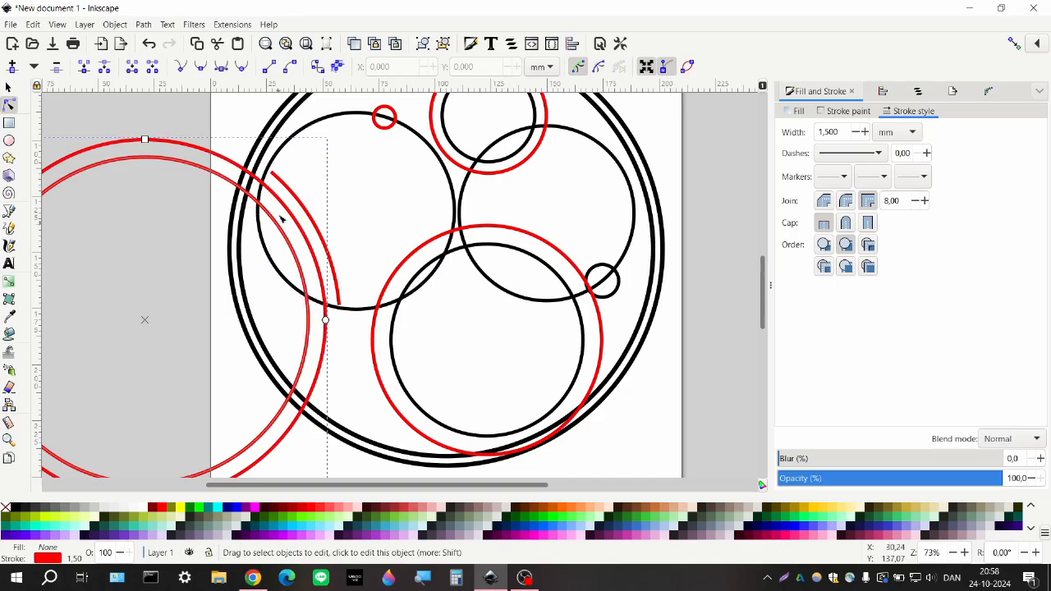
{"action": "scroll", "coordinate": [339, 286], "scroll_direction": "left", "scroll_amount": 1}
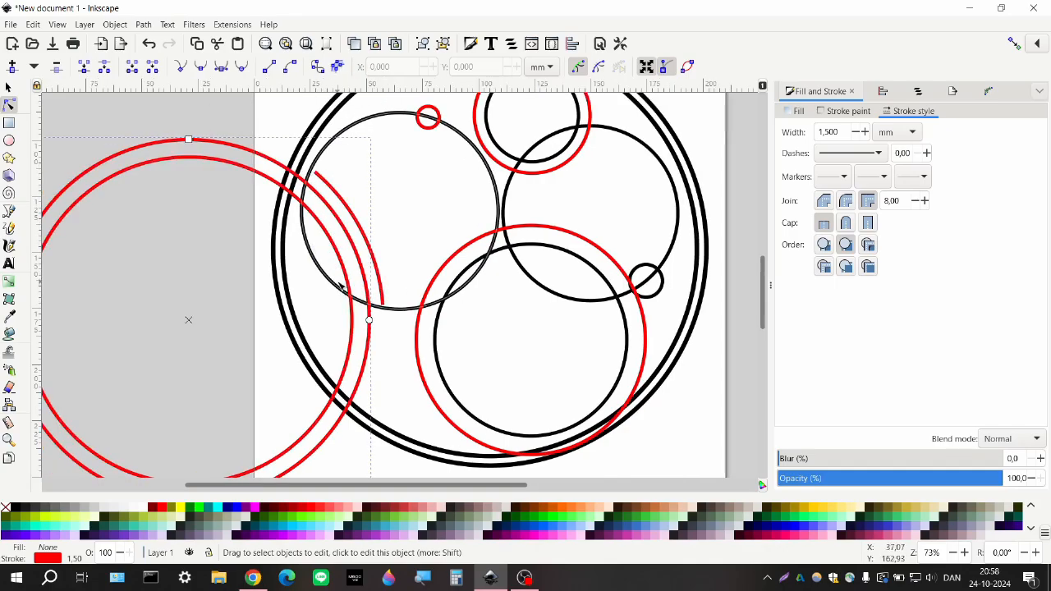
{"action": "scroll", "coordinate": [339, 286], "scroll_direction": "up", "scroll_amount": 1}
{"action": "left_click", "coordinate": [327, 281]}
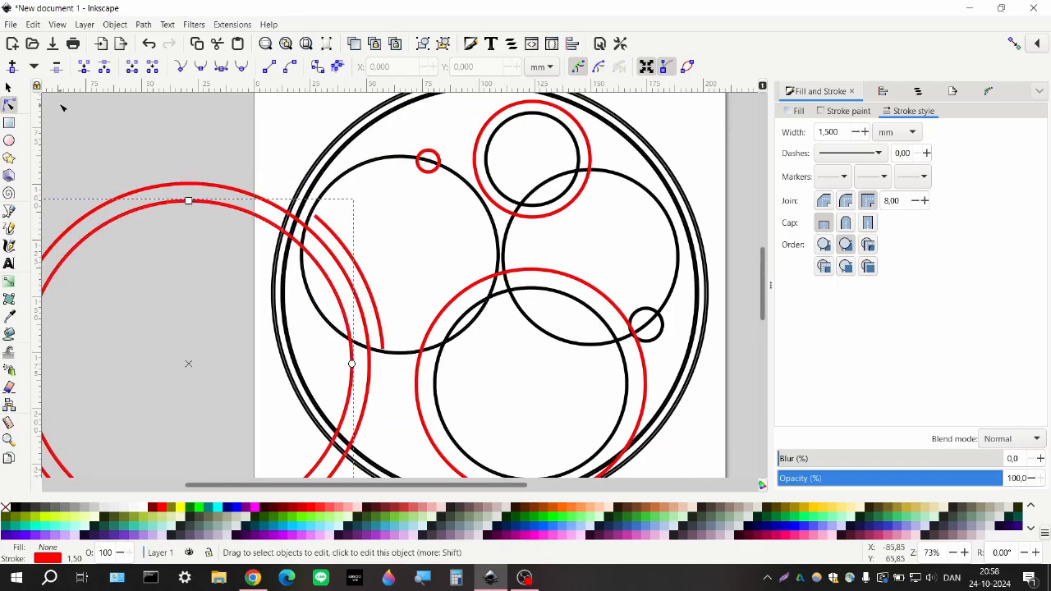
{"action": "left_click", "coordinate": [9, 87]}
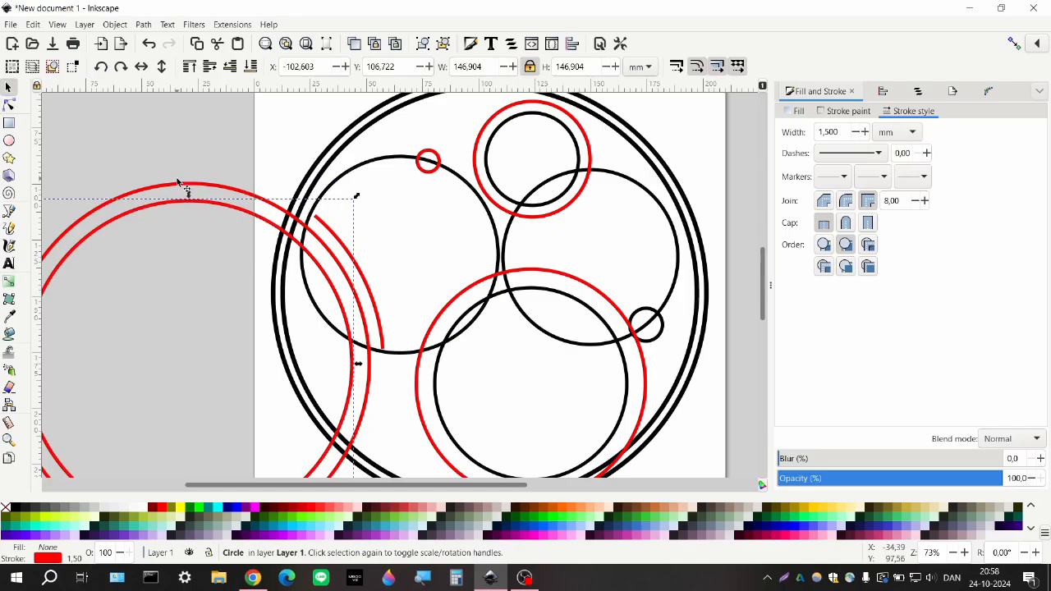
{"action": "left_click", "coordinate": [177, 180]}
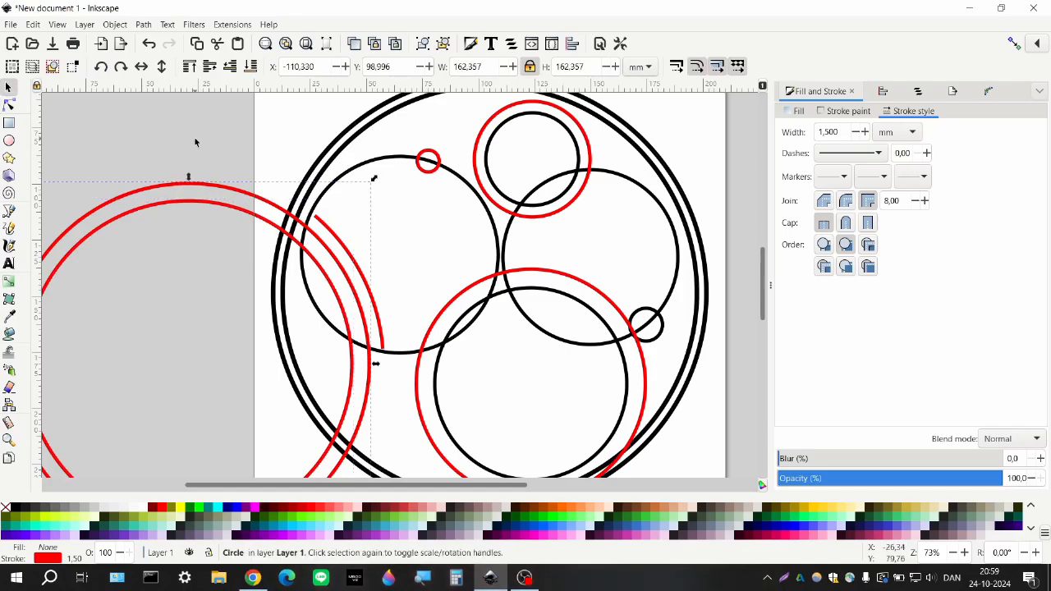
{"action": "left_click_drag", "start_coordinate": [188, 177], "coordinate": [183, 211]}
{"action": "left_click", "coordinate": [200, 134]}
{"action": "scroll", "coordinate": [241, 170], "scroll_direction": "down", "scroll_amount": 1}
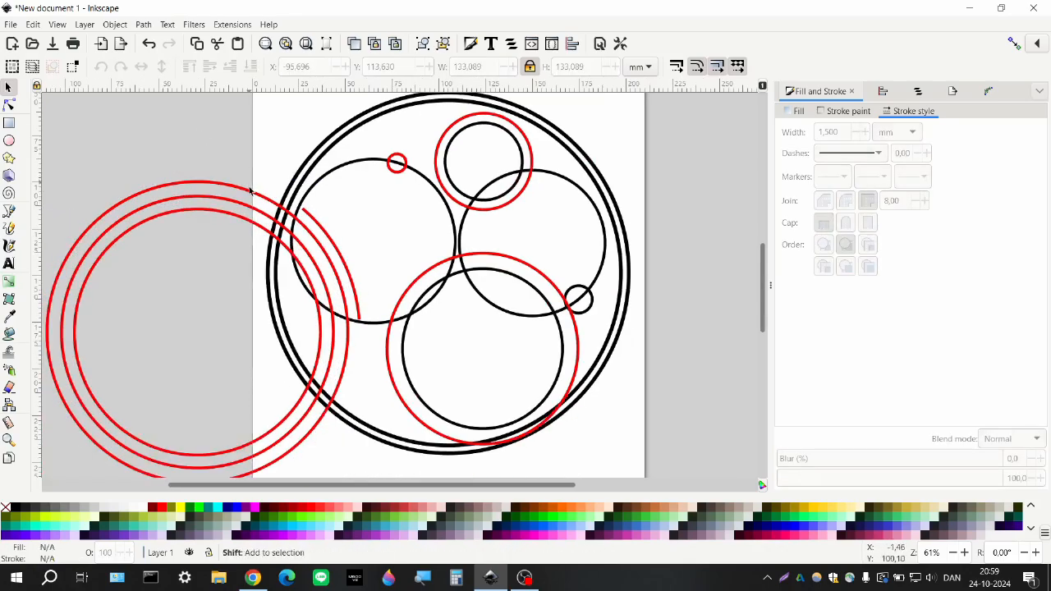
- Draw a small circle of about 5.5 mm radius on the upper-left edge of the top red circle and make its stroke black
{"action": "scroll", "coordinate": [289, 292], "scroll_direction": "right", "scroll_amount": 1}
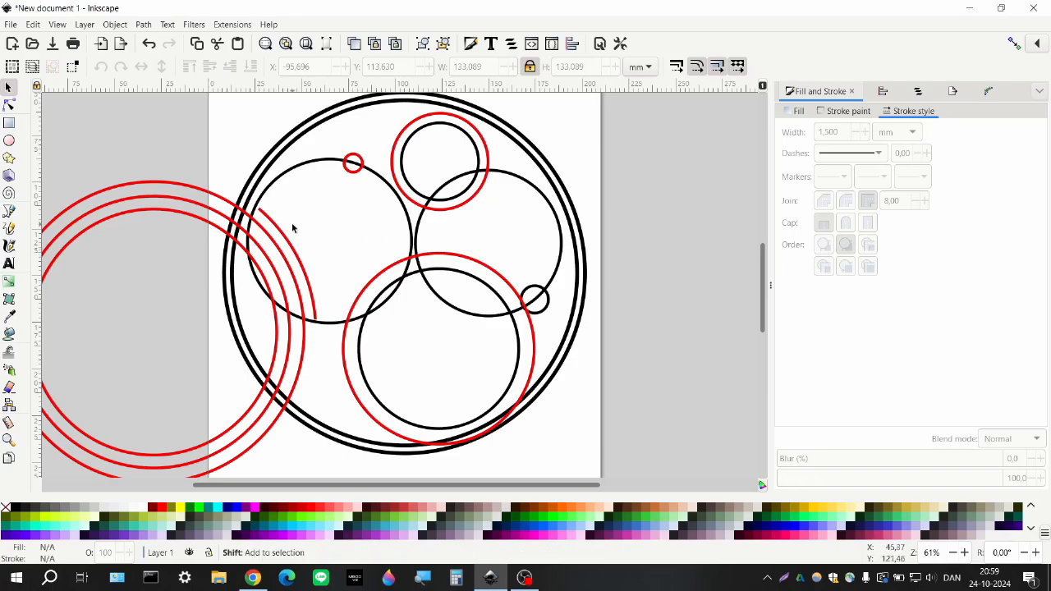
{"action": "scroll", "coordinate": [293, 228], "scroll_direction": "right", "scroll_amount": 2}
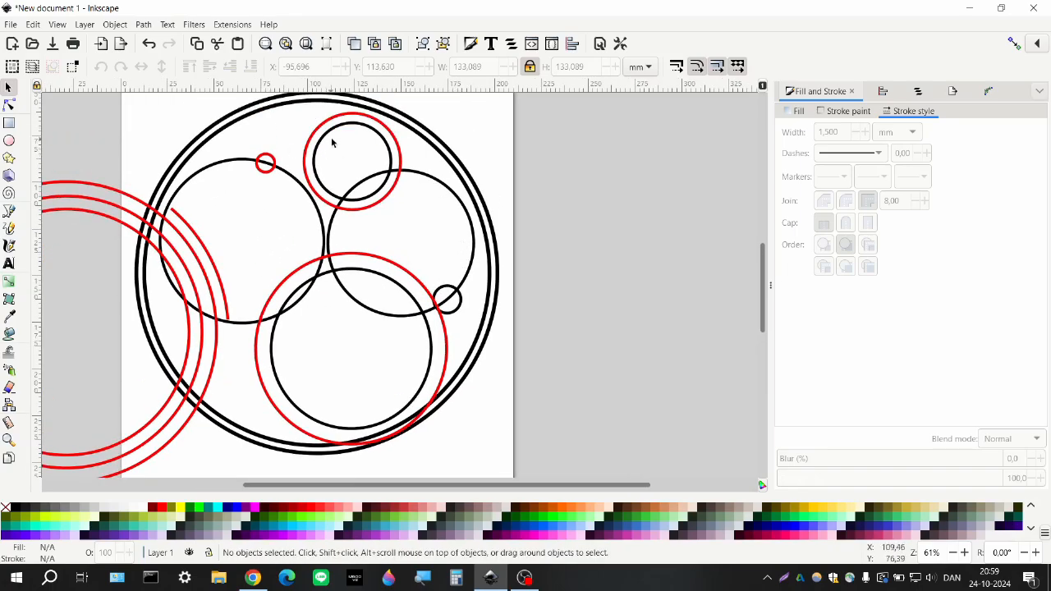
{"action": "scroll", "coordinate": [106, 124], "scroll_direction": "up", "scroll_amount": 1}
{"action": "left_click", "coordinate": [9, 140]}
{"action": "scroll", "coordinate": [347, 172], "scroll_direction": "up", "scroll_amount": 1, "text": "ctrl"}
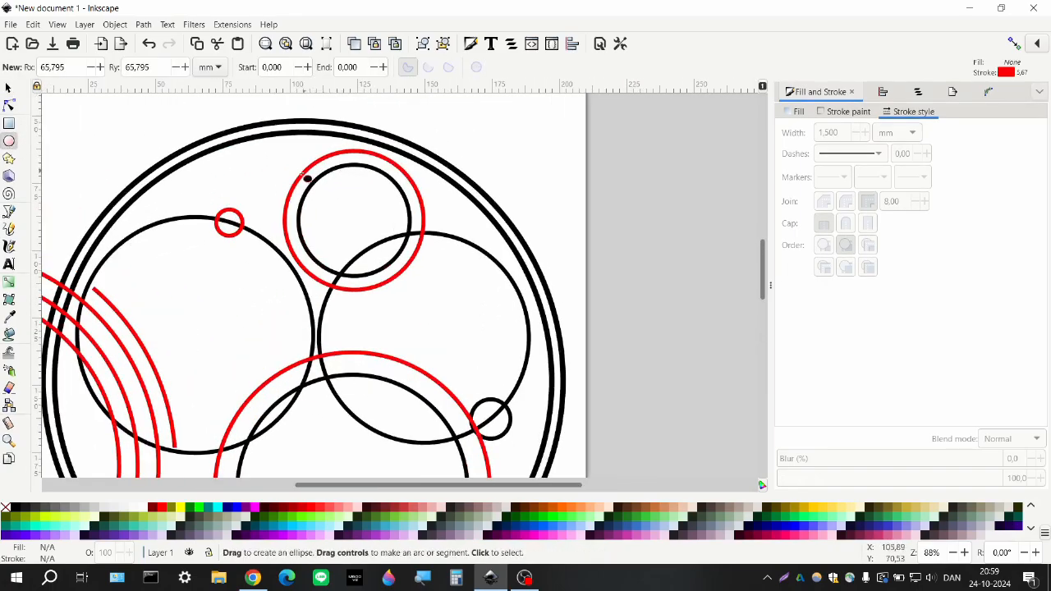
{"action": "left_click_drag", "start_coordinate": [283, 154], "coordinate": [314, 185]}
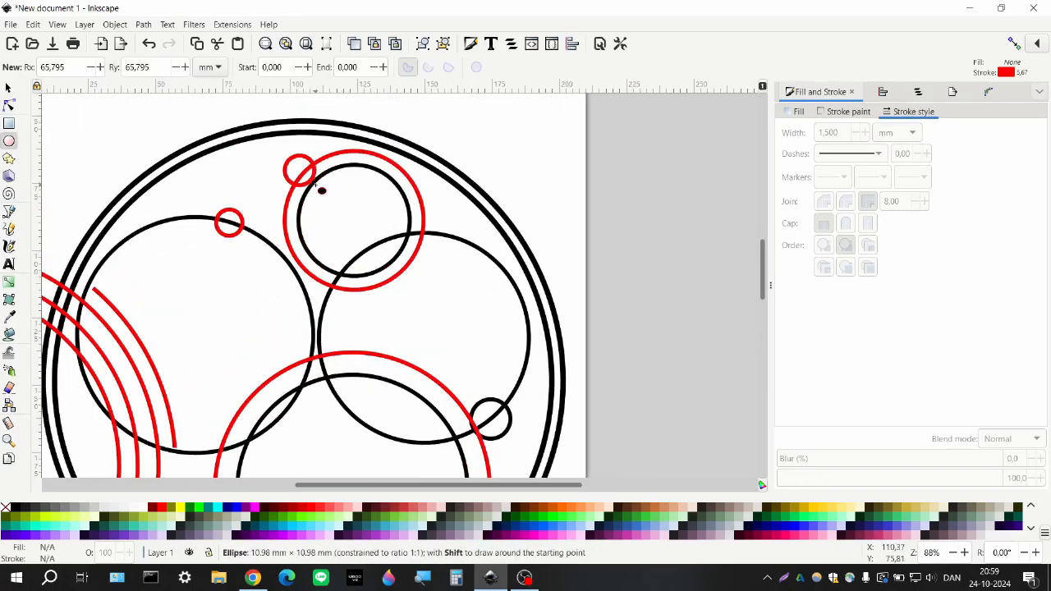
{"action": "left_click", "coordinate": [18, 510], "text": "shift"}
- Draw a circle of about 52 mm radius overlapping the ring's lower-right edge and make its stroke blue
{"action": "scroll", "coordinate": [292, 263], "scroll_direction": "down", "scroll_amount": 1, "text": "ctrl"}
{"action": "scroll", "coordinate": [292, 263], "scroll_direction": "down", "scroll_amount": 2}
{"action": "scroll", "coordinate": [312, 293], "scroll_direction": "down", "scroll_amount": 3}
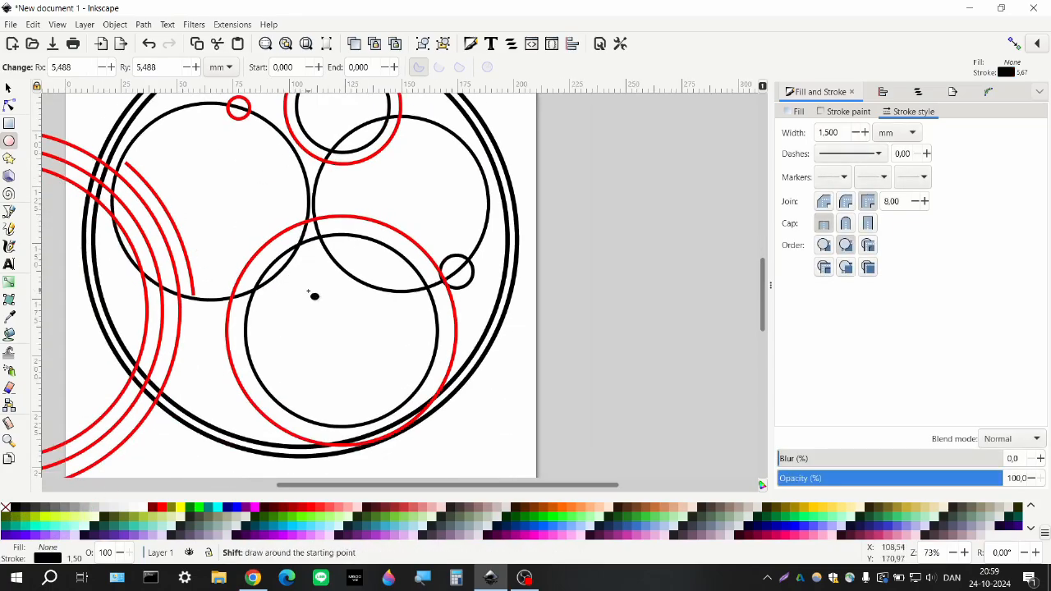
{"action": "scroll", "coordinate": [339, 334], "scroll_direction": "left", "scroll_amount": 1}
{"action": "scroll", "coordinate": [341, 335], "scroll_direction": "down", "scroll_amount": 1, "text": "ctrl"}
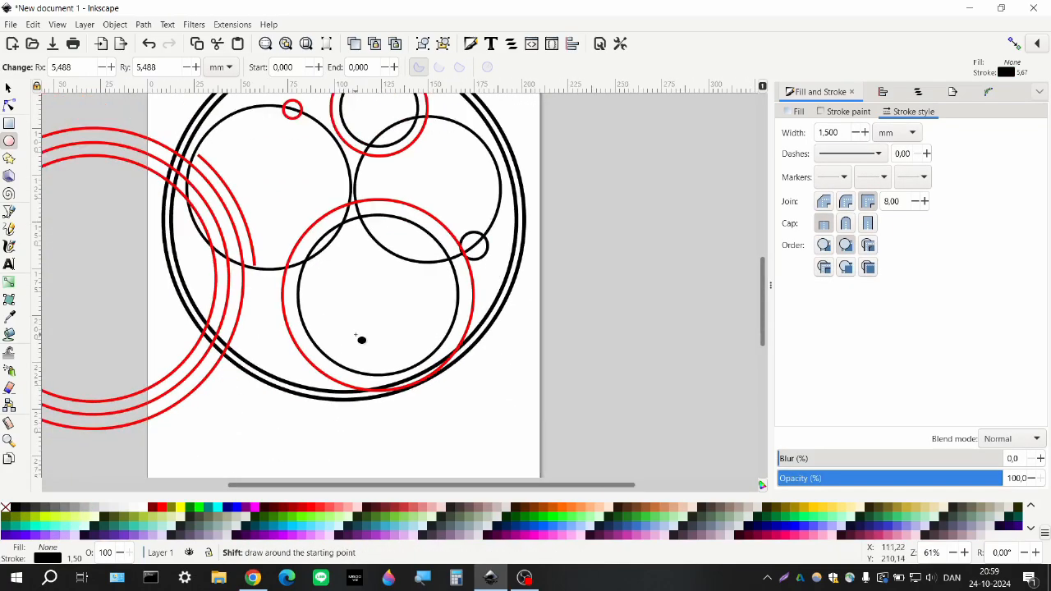
{"action": "scroll", "coordinate": [370, 343], "scroll_direction": "up", "scroll_amount": 1}
{"action": "scroll", "coordinate": [378, 423], "scroll_direction": "down", "scroll_amount": 1}
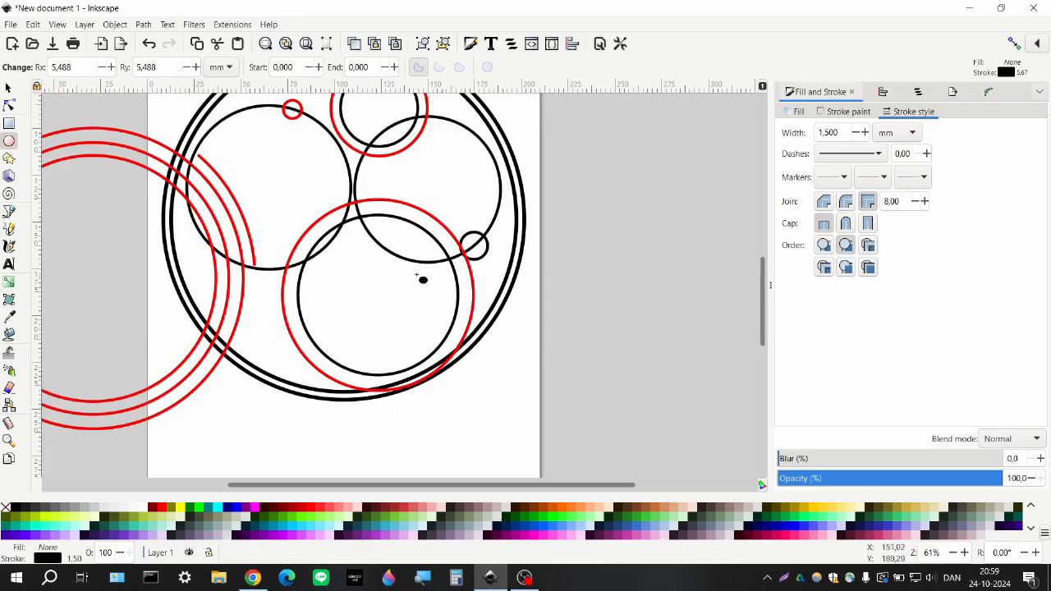
{"action": "scroll", "coordinate": [381, 342], "scroll_direction": "down", "scroll_amount": 1}
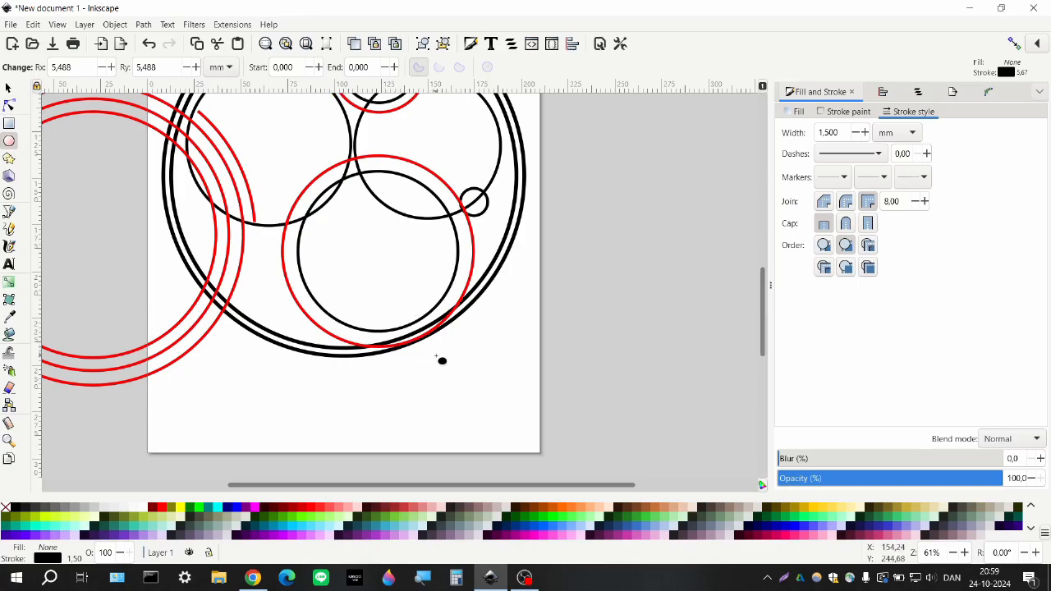
{"action": "mouse_move", "coordinate": [465, 365]}
{"action": "left_mouse_down"}
{"action": "mouse_move", "coordinate": [566, 449]}
{"action": "mouse_move", "coordinate": [560, 459]}
{"action": "left_mouse_up"}
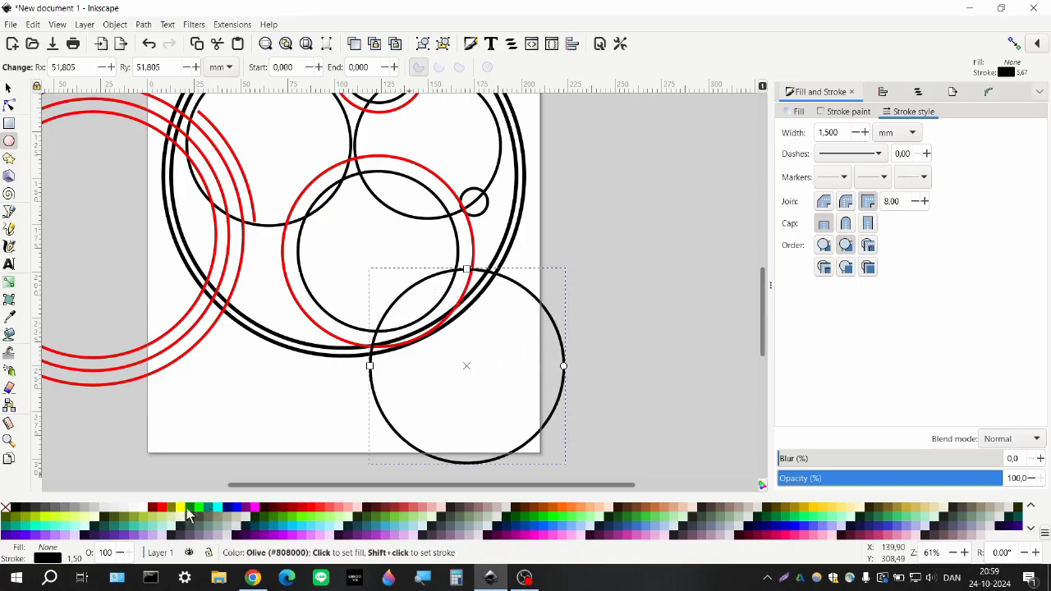
{"action": "left_click", "coordinate": [238, 515], "text": "shift"}
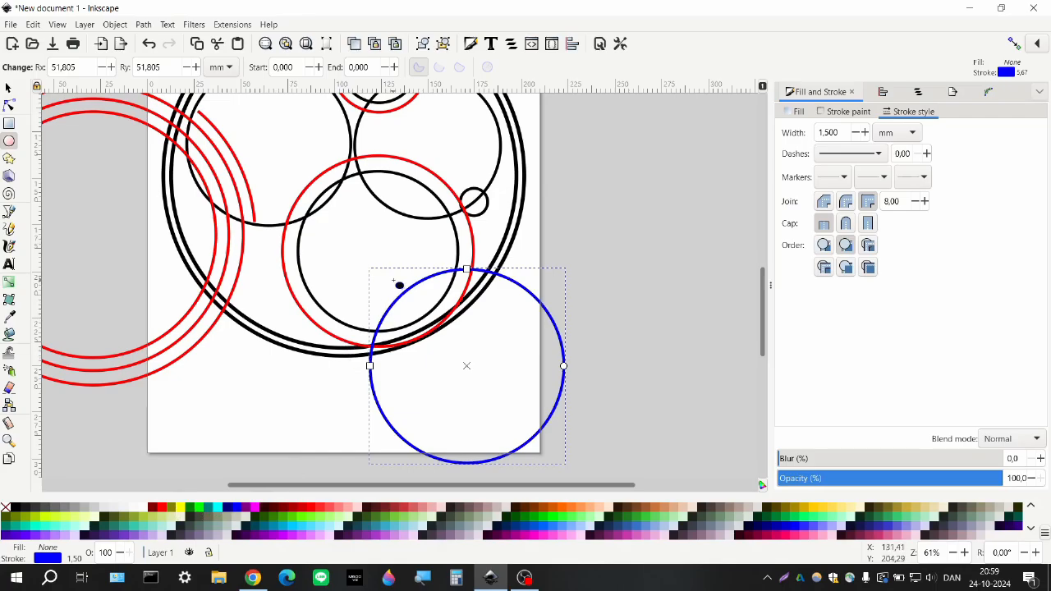
- Draw a blue circle of about 16.7 mm radius over the overlap of the bottom and right inner circles
{"action": "scroll", "coordinate": [399, 285], "scroll_direction": "up", "scroll_amount": 1}
{"action": "scroll", "coordinate": [414, 279], "scroll_direction": "up", "scroll_amount": 2, "text": "ctrl"}
{"action": "scroll", "coordinate": [403, 280], "scroll_direction": "up", "scroll_amount": 1}
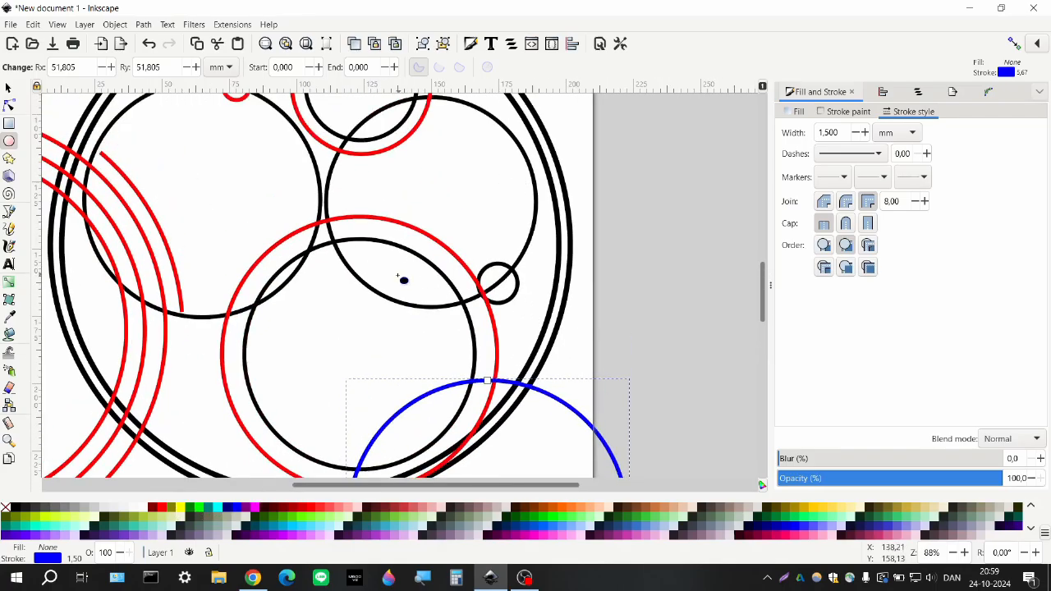
{"action": "left_click_drag", "start_coordinate": [391, 281], "coordinate": [431, 341]}
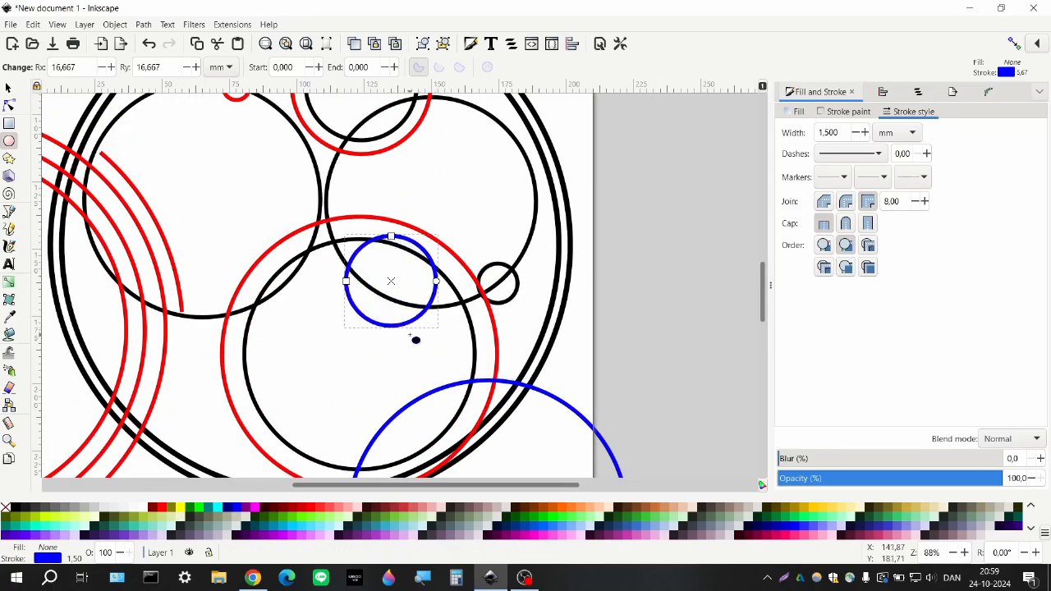
{"action": "scroll", "coordinate": [410, 335], "scroll_direction": "left", "scroll_amount": 1}
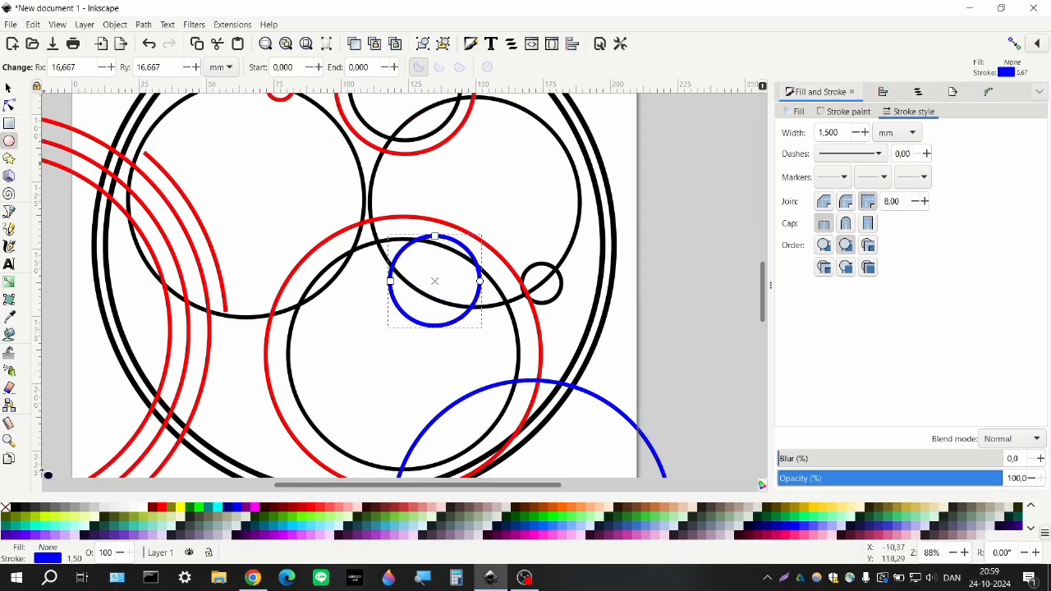
- Turn a duplicate of the small blue circle into a concentric black circle of about 5.9 mm radius, keeping the blue original
{"action": "left_click", "coordinate": [15, 508], "text": "shift"}
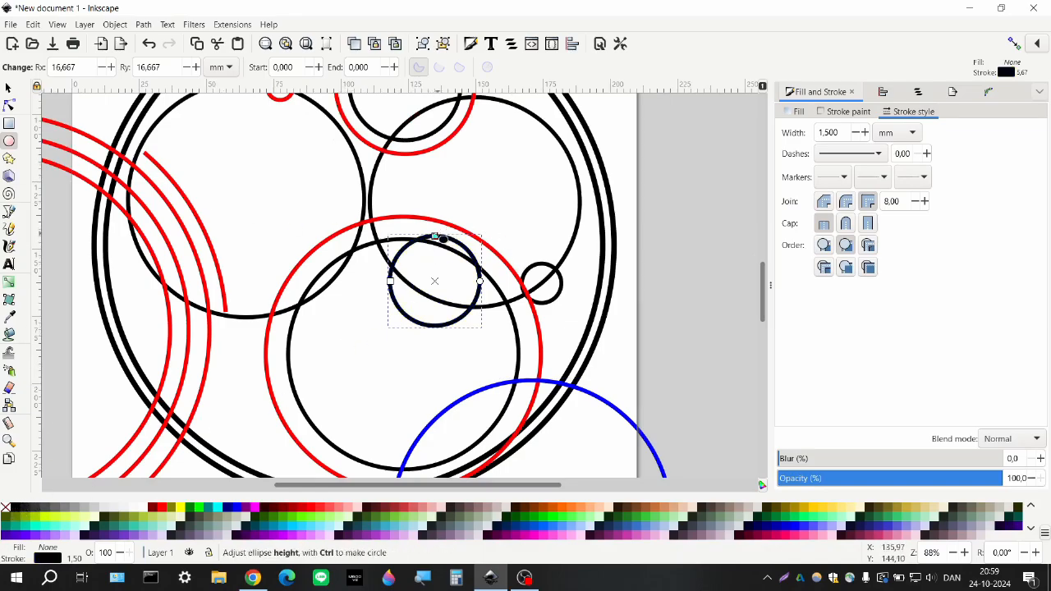
{"action": "left_click_drag", "start_coordinate": [436, 236], "coordinate": [436, 268]}
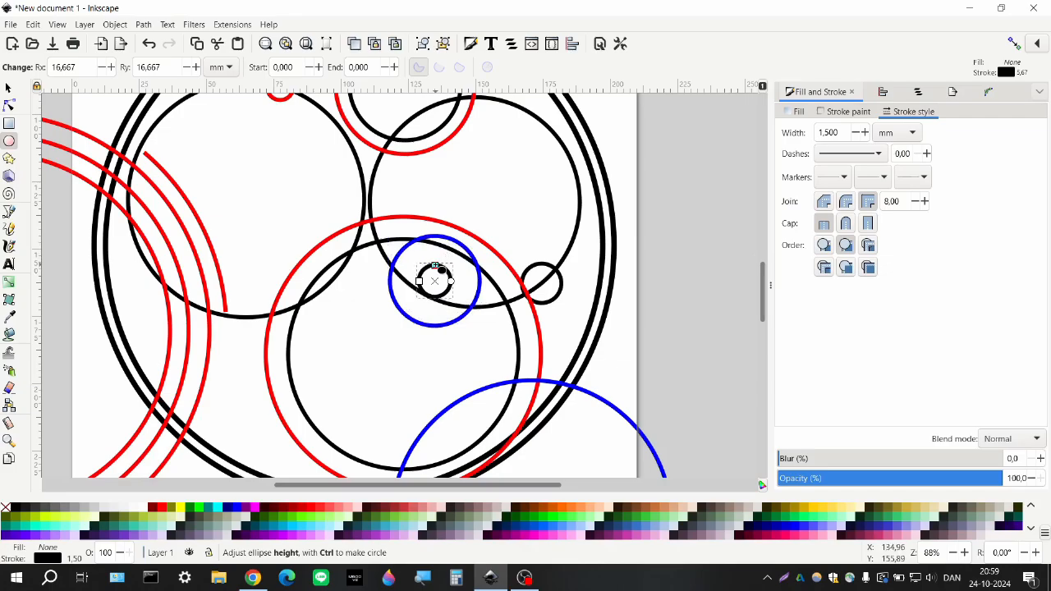
{"action": "scroll", "coordinate": [328, 327], "scroll_direction": "left", "scroll_amount": 1}
{"action": "scroll", "coordinate": [330, 323], "scroll_direction": "down", "scroll_amount": 2}
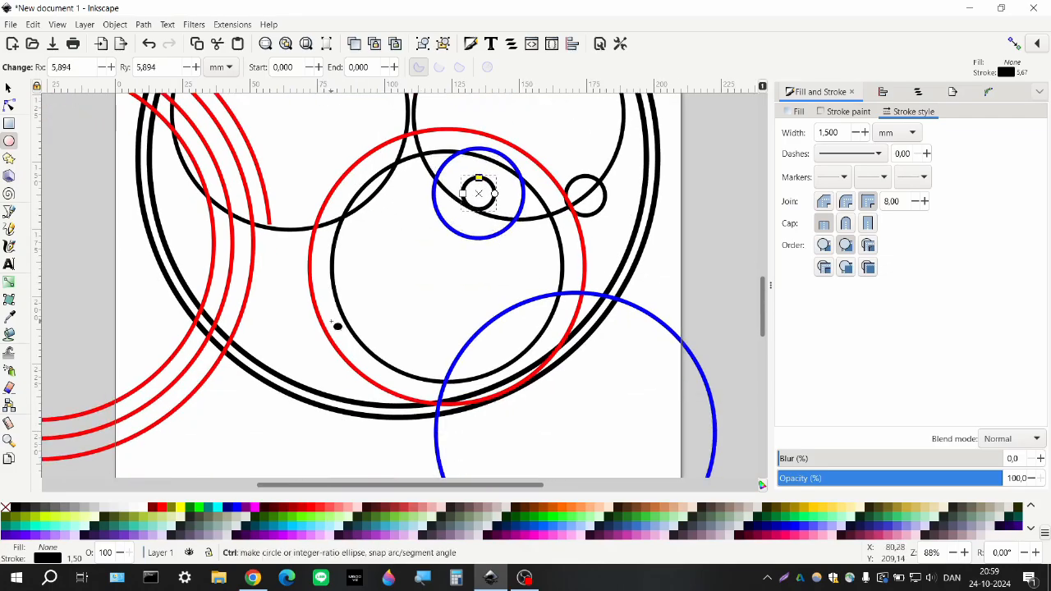
- Draw a circle of about 28 mm radius over the double ring's lower-left edge and make its stroke blue
{"action": "scroll", "coordinate": [332, 322], "scroll_direction": "down", "scroll_amount": 1}
{"action": "scroll", "coordinate": [332, 322], "scroll_direction": "left", "scroll_amount": 1}
{"action": "scroll", "coordinate": [337, 326], "scroll_direction": "down", "scroll_amount": 1}
{"action": "scroll", "coordinate": [336, 327], "scroll_direction": "down", "scroll_amount": 1}
{"action": "scroll", "coordinate": [354, 296], "scroll_direction": "up", "scroll_amount": 2}
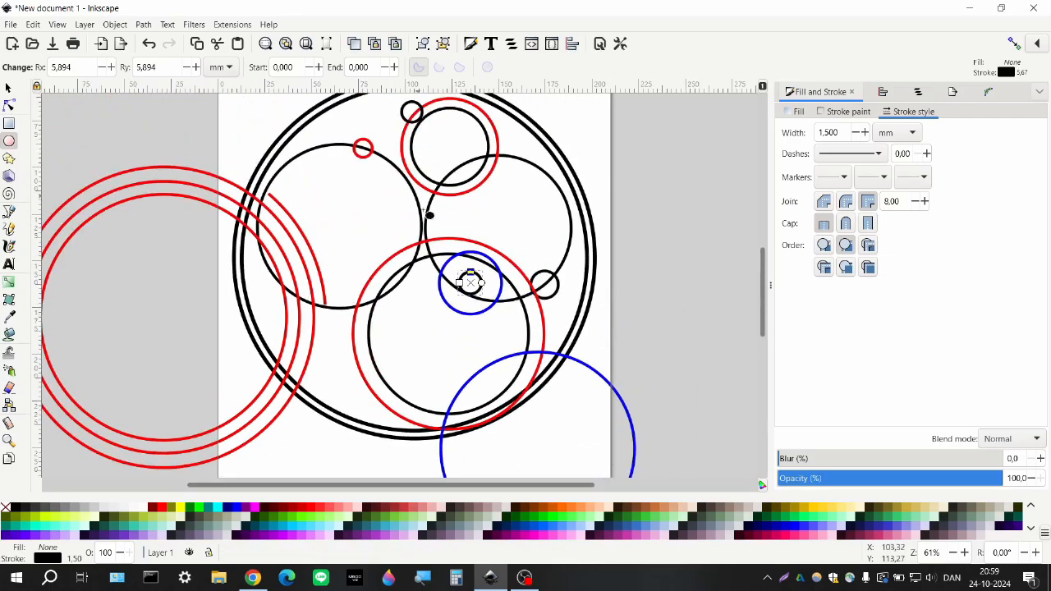
{"action": "scroll", "coordinate": [369, 301], "scroll_direction": "down", "scroll_amount": 2}
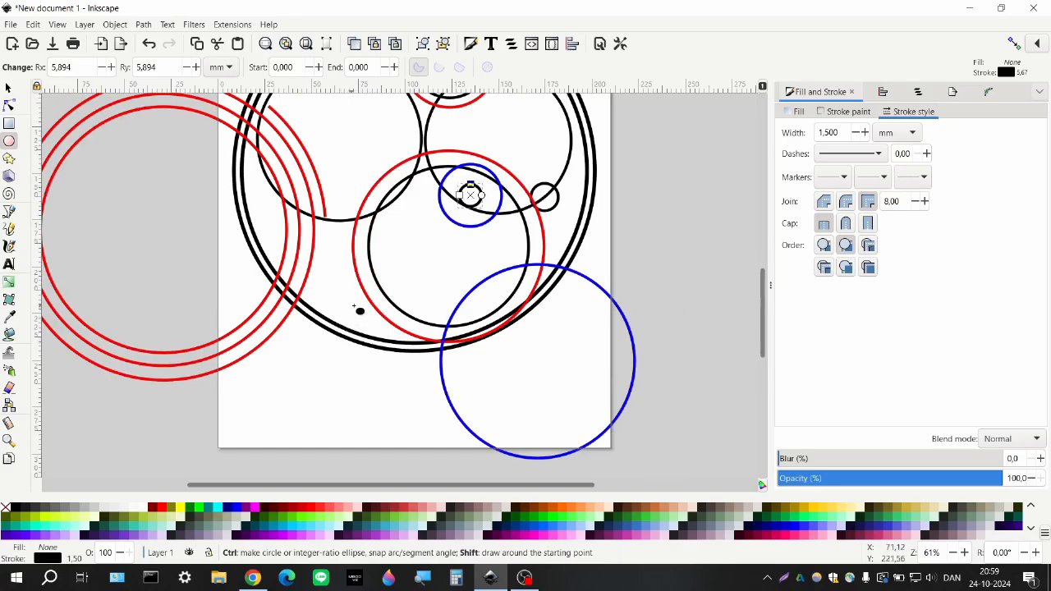
{"action": "left_click_drag", "start_coordinate": [363, 302], "coordinate": [404, 371]}
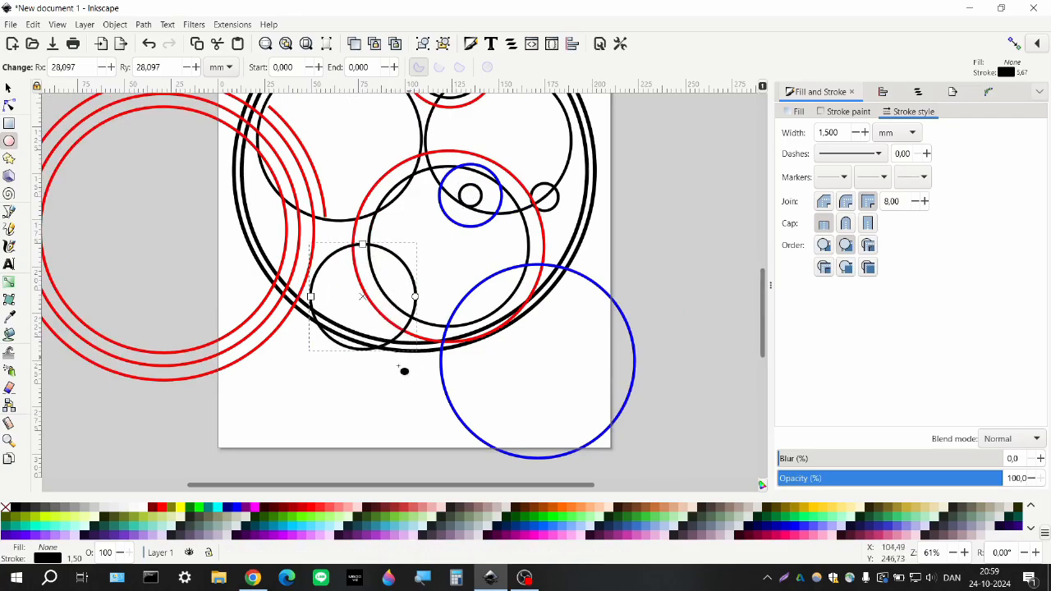
{"action": "left_click", "coordinate": [237, 506], "text": "shift"}
{"action": "scroll", "coordinate": [425, 357], "scroll_direction": "right", "scroll_amount": 1}
{"action": "scroll", "coordinate": [363, 378], "scroll_direction": "up", "scroll_amount": 1}
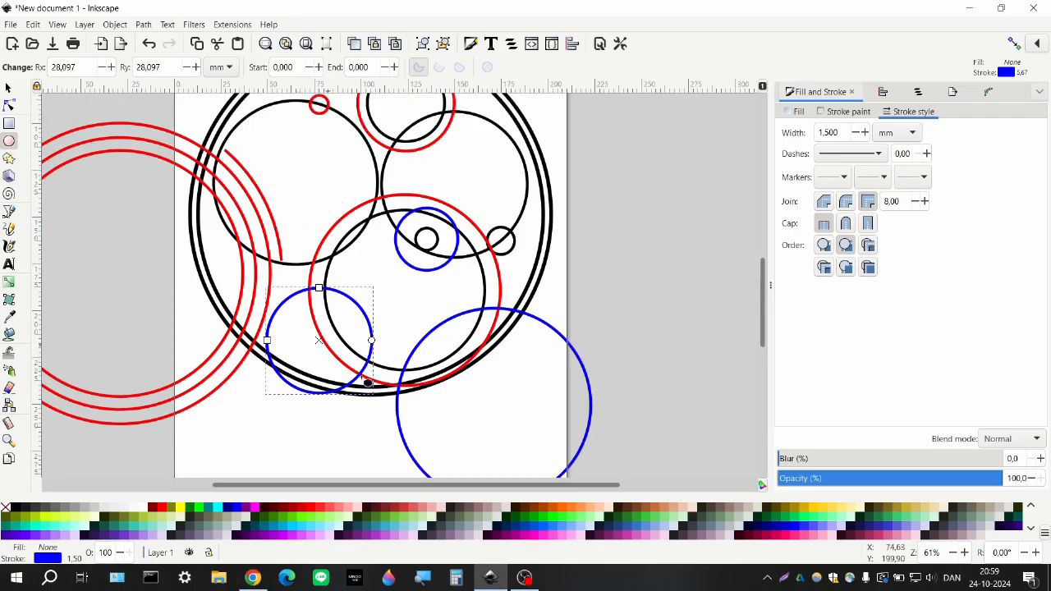
- Duplicate all the circles and arcs and move the copies horizontally off the page's right side to X about 265.4 mm
{"action": "scroll", "coordinate": [398, 266], "scroll_direction": "up", "scroll_amount": 2}
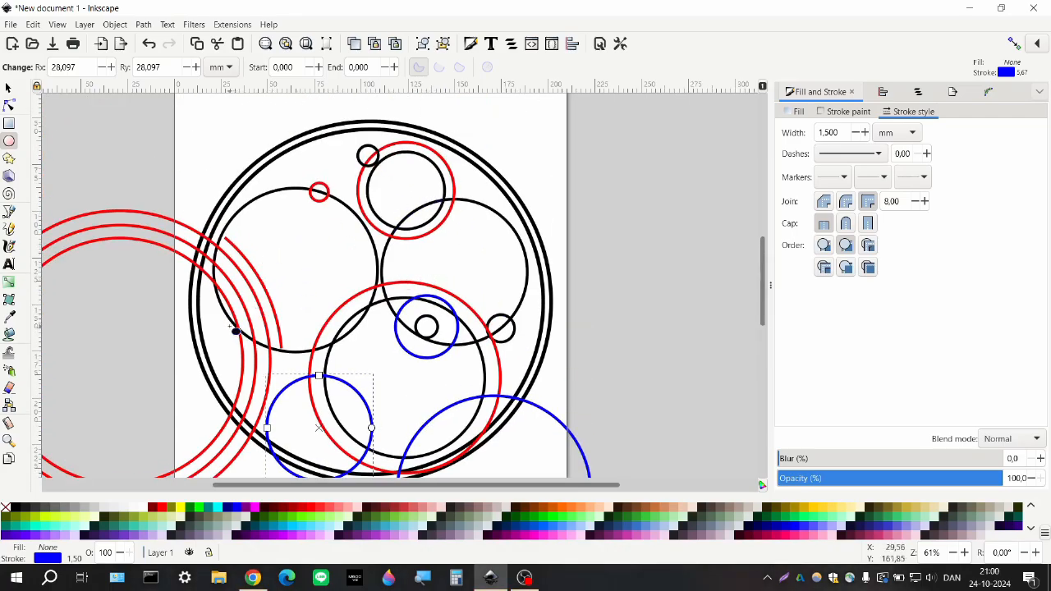
{"action": "scroll", "coordinate": [481, 248], "scroll_direction": "down", "scroll_amount": 3}
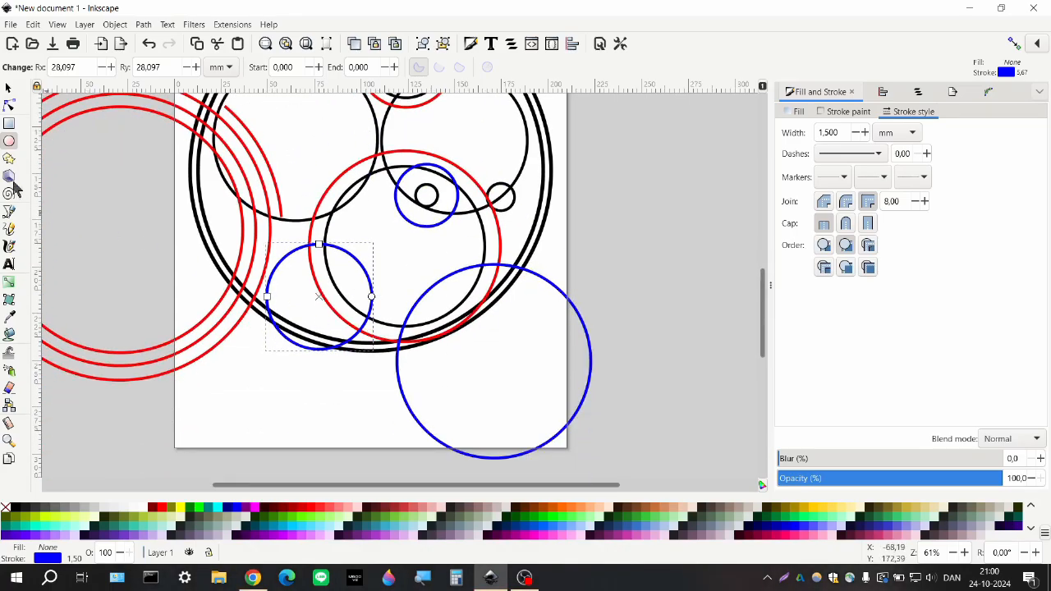
{"action": "left_click", "coordinate": [8, 88]}
{"action": "left_click", "coordinate": [282, 382]}
{"action": "scroll", "coordinate": [281, 382], "scroll_direction": "up", "scroll_amount": 1}
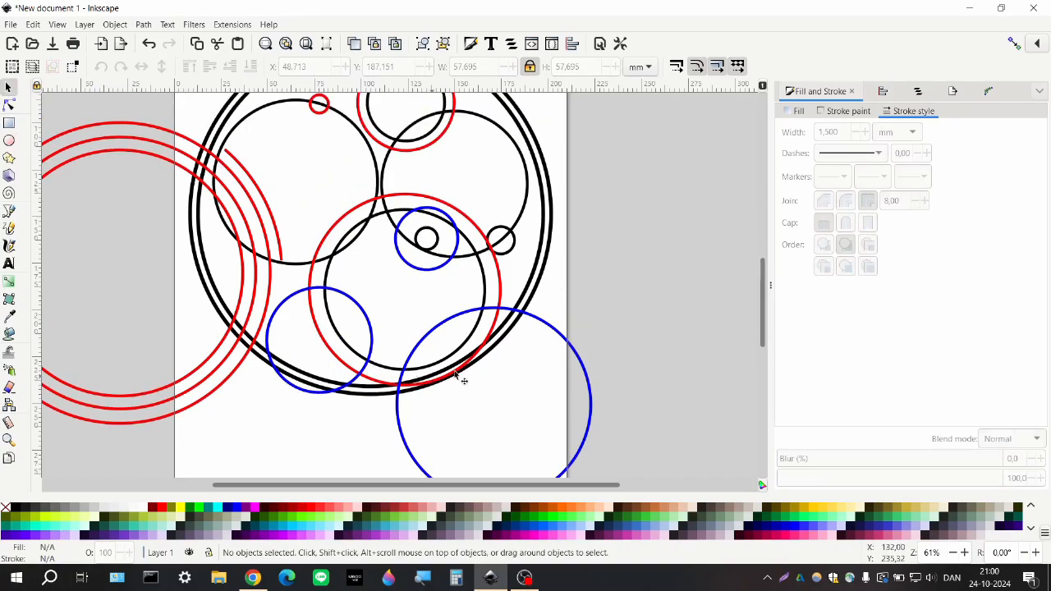
{"action": "scroll", "coordinate": [428, 319], "scroll_direction": "up", "scroll_amount": 1}
{"action": "scroll", "coordinate": [386, 335], "scroll_direction": "down", "scroll_amount": 1}
{"action": "scroll", "coordinate": [432, 340], "scroll_direction": "up", "scroll_amount": 2}
{"action": "scroll", "coordinate": [315, 246], "scroll_direction": "down", "scroll_amount": 4}
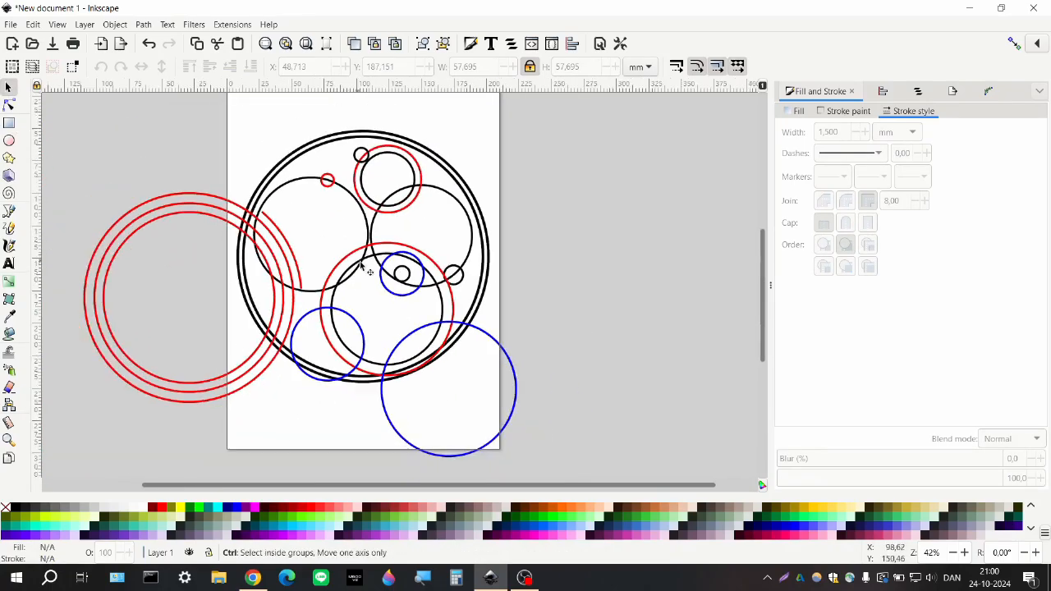
{"action": "scroll", "coordinate": [417, 314], "scroll_direction": "left", "scroll_amount": 1}
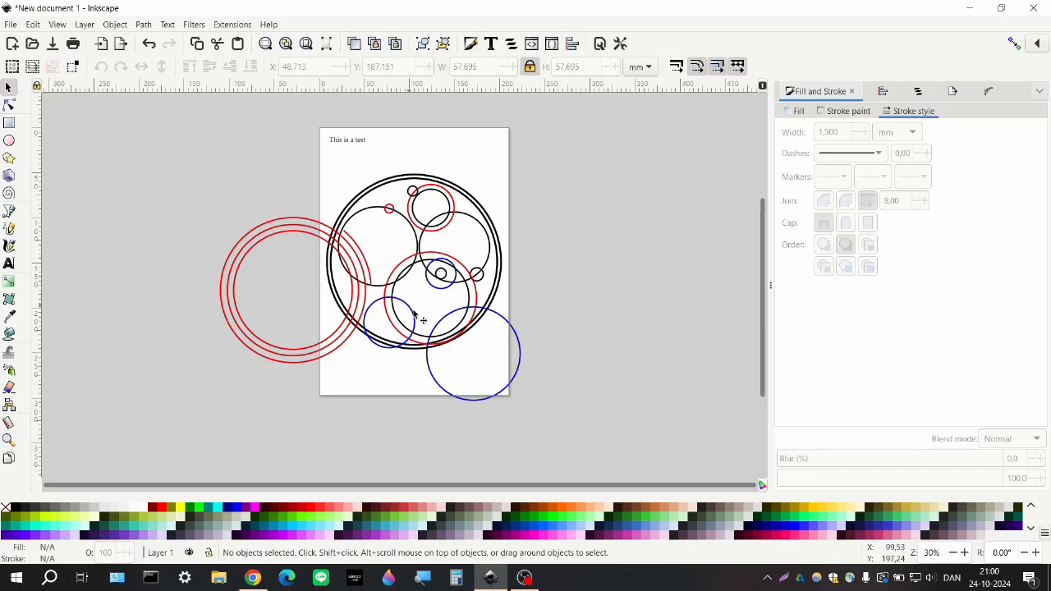
{"action": "left_click_drag", "start_coordinate": [572, 448], "coordinate": [188, 155]}
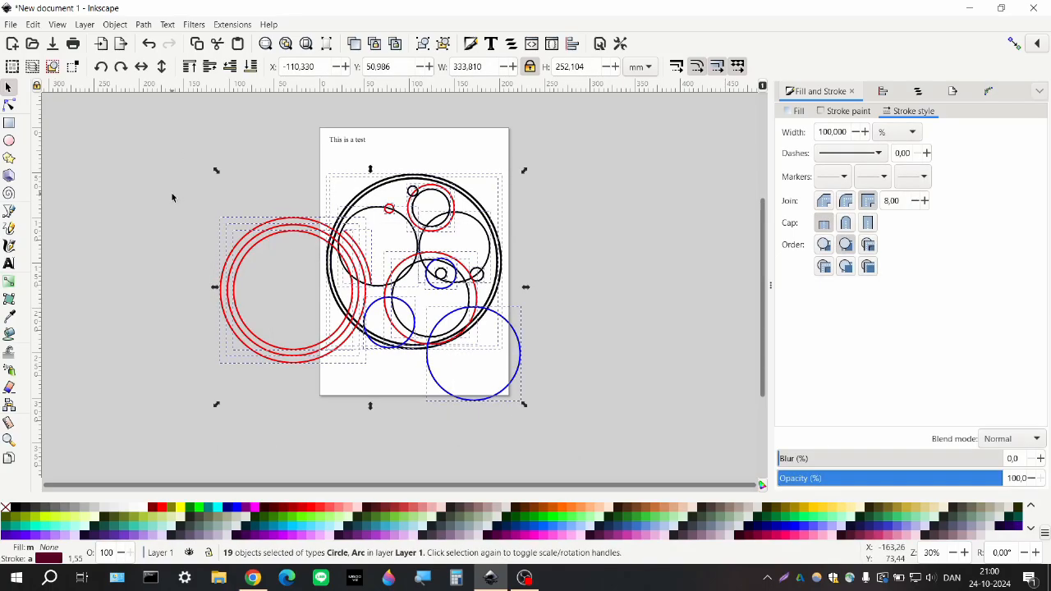
{"action": "key", "text": "shift+Right"}
{"action": "key", "text": "shift+Right"}
{"action": "key", "text": "shift+Right"}
{"action": "key", "text": "shift+Right"}
{"action": "key", "text": "shift+Right"}
{"action": "key", "text": "shift+Right"}
{"action": "key", "text": "shift+Right"}
{"action": "key", "text": "shift+Right"}
{"action": "key", "text": "shift+Right"}
{"action": "key", "text": "shift+Right"}
{"action": "key", "text": "shift+Right"}
{"action": "key", "text": "shift+Right"}
{"action": "key", "text": "shift+Right"}
{"action": "key", "text": "shift+Right"}
{"action": "key", "text": "shift+Right"}
{"action": "key", "text": "shift+Right"}
{"action": "key", "text": "shift+Right"}
{"action": "key", "text": "shift+Right"}
{"action": "key", "text": "shift+Right"}
{"action": "key", "text": "shift+Right"}
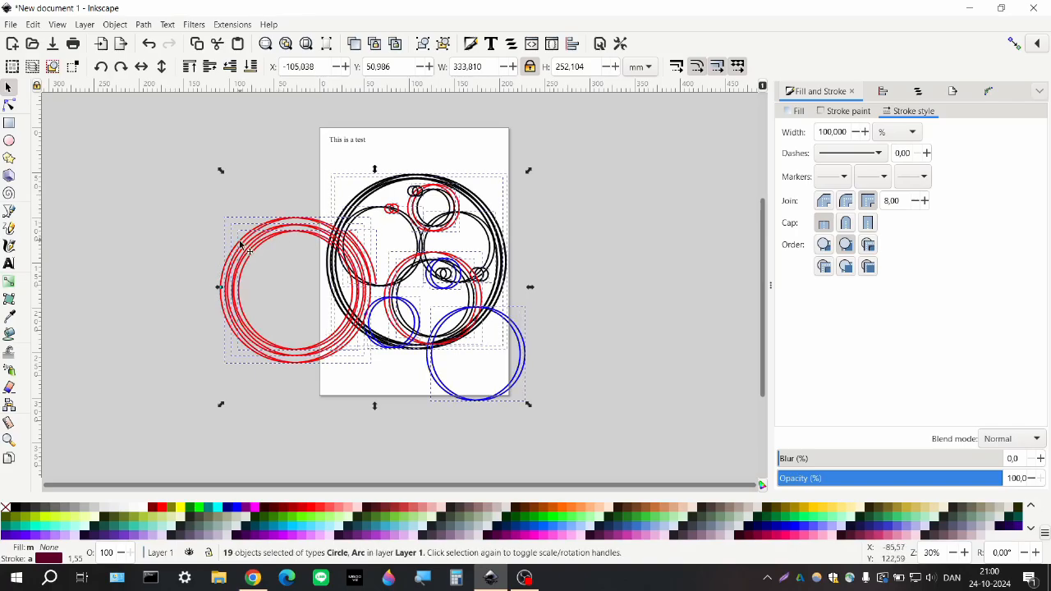
{"action": "key", "text": "shift+Right"}
{"action": "key", "text": "shift+Right"}
{"action": "key", "text": "shift+Right"}
{"action": "key", "text": "shift+Right"}
{"action": "key", "text": "shift+Right"}
{"action": "key", "text": "shift+Right"}
{"action": "key", "text": "shift+Right"}
{"action": "key", "text": "shift+Right"}
{"action": "key", "text": "shift+Right"}
{"action": "key", "text": "shift+Right"}
{"action": "key", "text": "shift+Right"}
{"action": "key", "text": "shift+Right"}
{"action": "key", "text": "shift+Right"}
{"action": "key", "text": "shift+Right"}
{"action": "key", "text": "shift+Right"}
{"action": "key", "text": "shift+Right"}
{"action": "key", "text": "shift+Right"}
{"action": "key", "text": "shift+Right"}
{"action": "key", "text": "shift+Right"}
{"action": "key", "text": "shift+Right"}
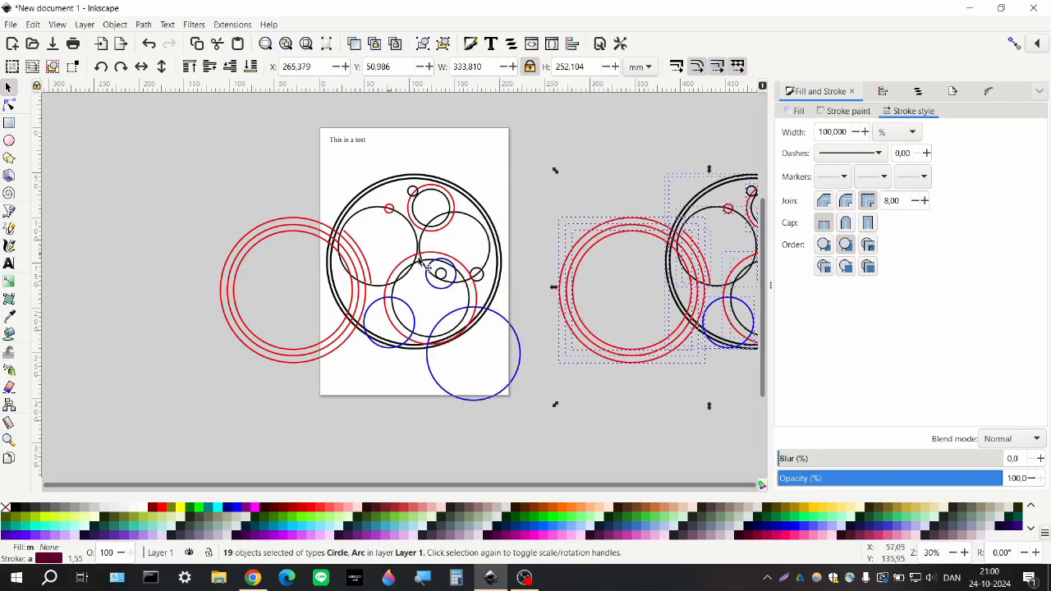
- Subtract the three blue circles one after another from the page's bottom black inner circle with Difference
{"action": "left_click", "coordinate": [538, 287]}
{"action": "scroll", "coordinate": [598, 286], "scroll_direction": "right", "scroll_amount": 1}
{"action": "scroll", "coordinate": [305, 325], "scroll_direction": "up", "scroll_amount": 3}
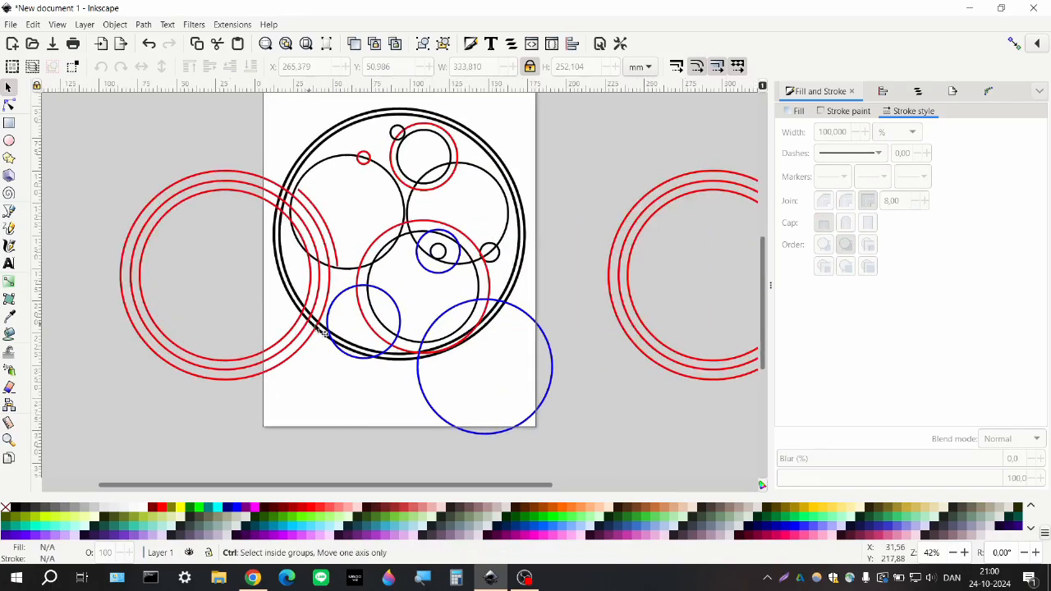
{"action": "scroll", "coordinate": [406, 322], "scroll_direction": "right", "scroll_amount": 1}
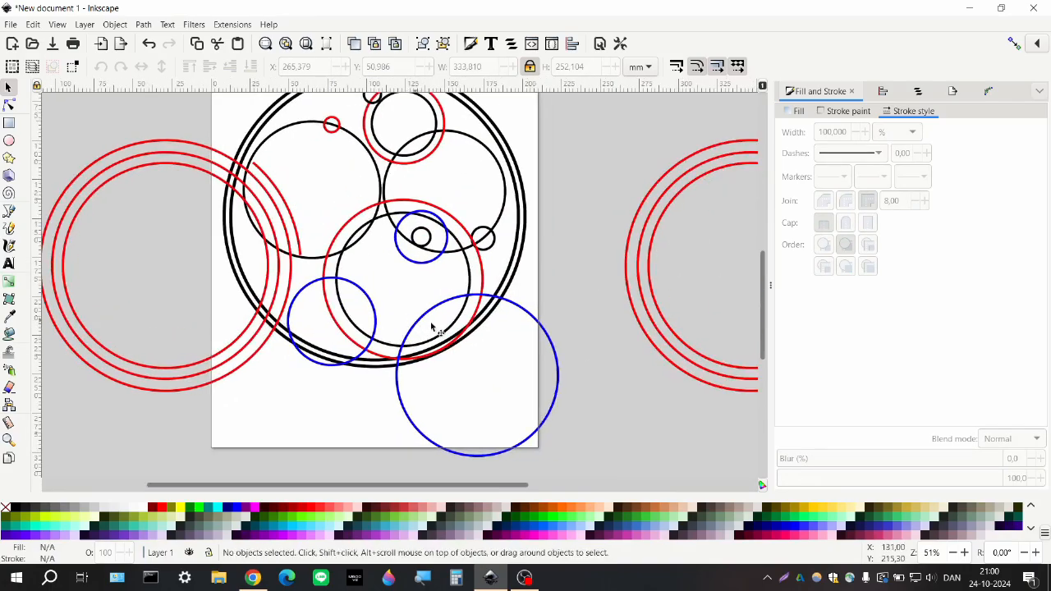
{"action": "left_click", "coordinate": [415, 327]}
{"action": "left_click", "coordinate": [446, 335], "text": "shift"}
{"action": "key", "text": "ctrl+minus"}
{"action": "left_click", "coordinate": [379, 320], "text": "shift"}
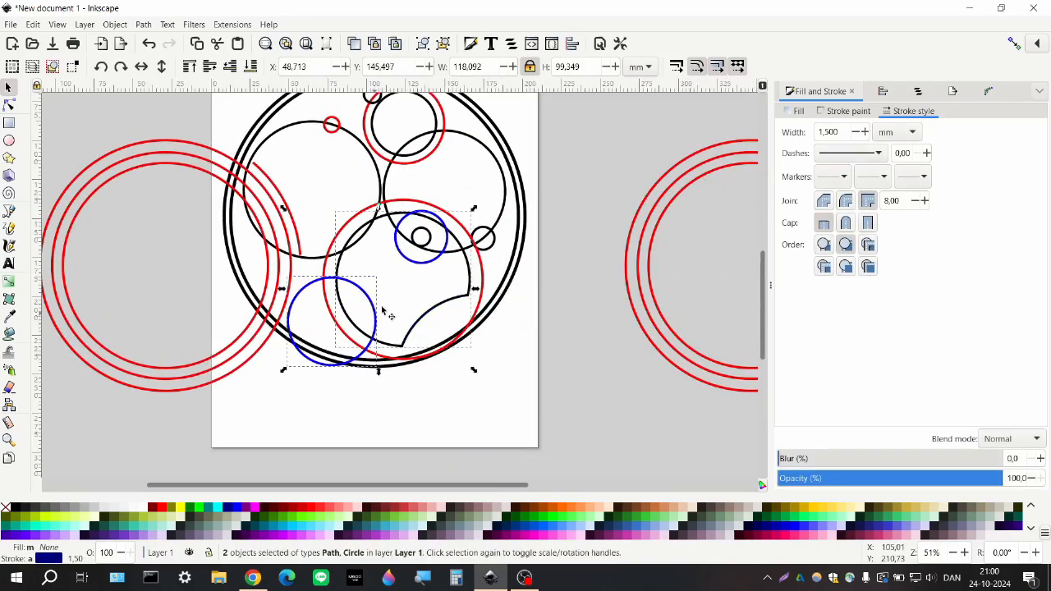
{"action": "key", "text": "ctrl+minus"}
{"action": "left_click", "coordinate": [444, 246], "text": "shift"}
{"action": "key", "text": "ctrl+minus"}
- Subtract the red circle around the bottom shape and the outermost left red circle from the left black inner circle
{"action": "scroll", "coordinate": [436, 287], "scroll_direction": "up", "scroll_amount": 1}
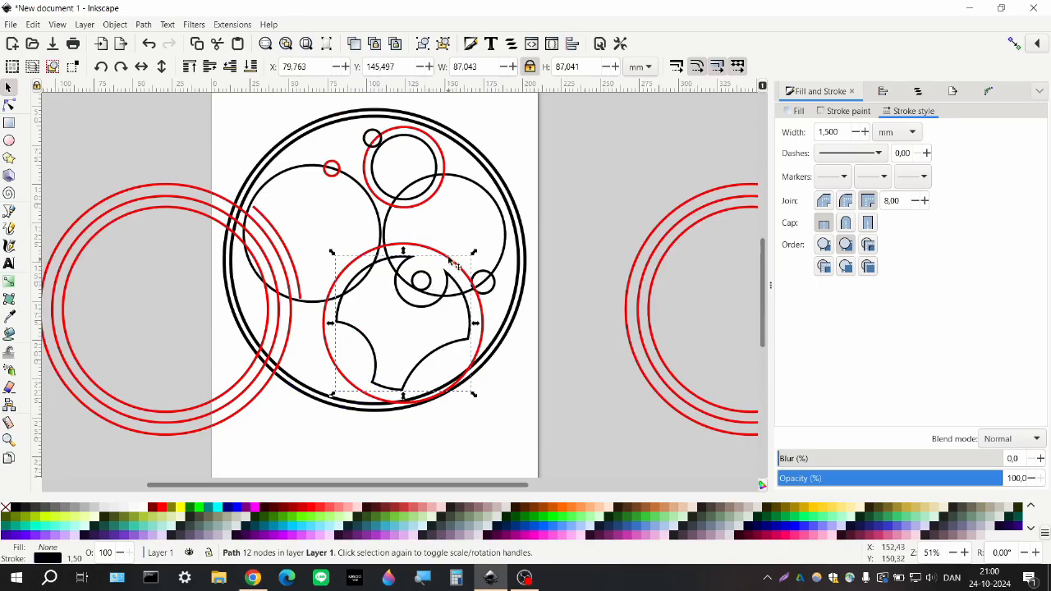
{"action": "left_click", "coordinate": [454, 263]}
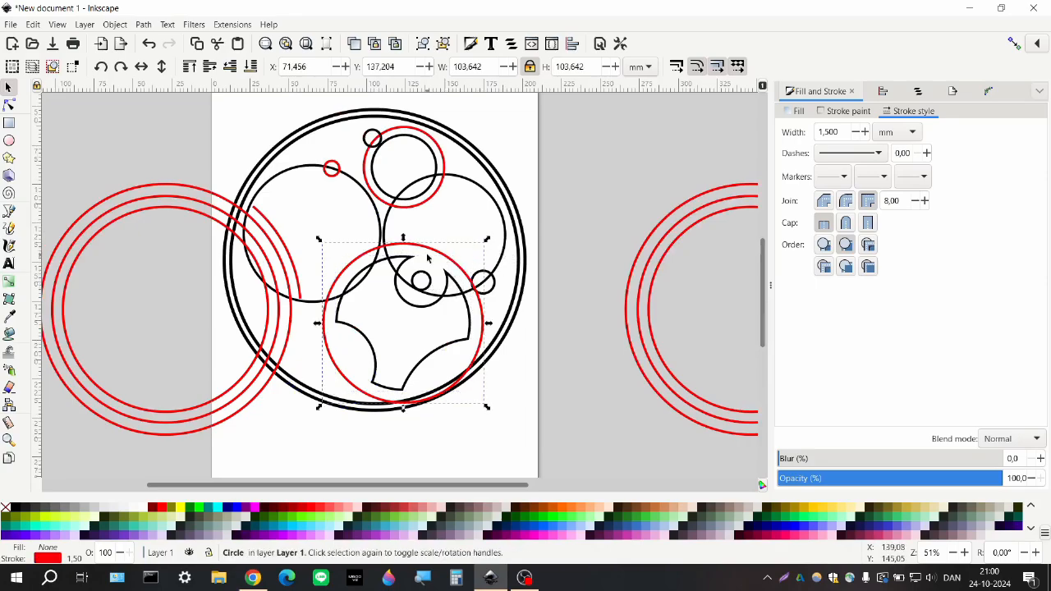
{"action": "left_click", "coordinate": [380, 215], "text": "shift"}
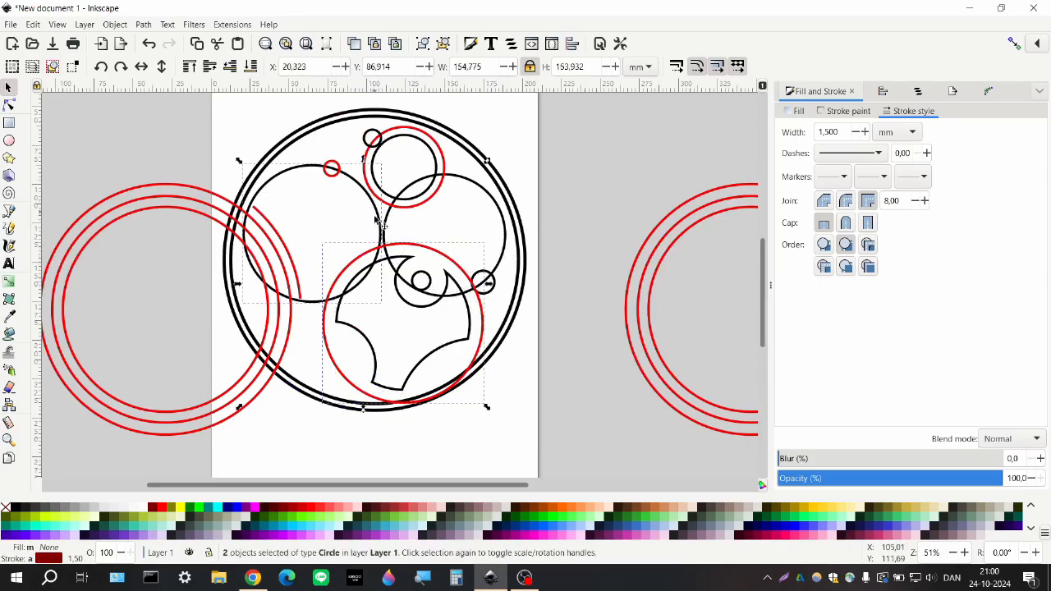
{"action": "key", "text": "ctrl+minus"}
{"action": "left_click", "coordinate": [304, 284], "text": "shift"}
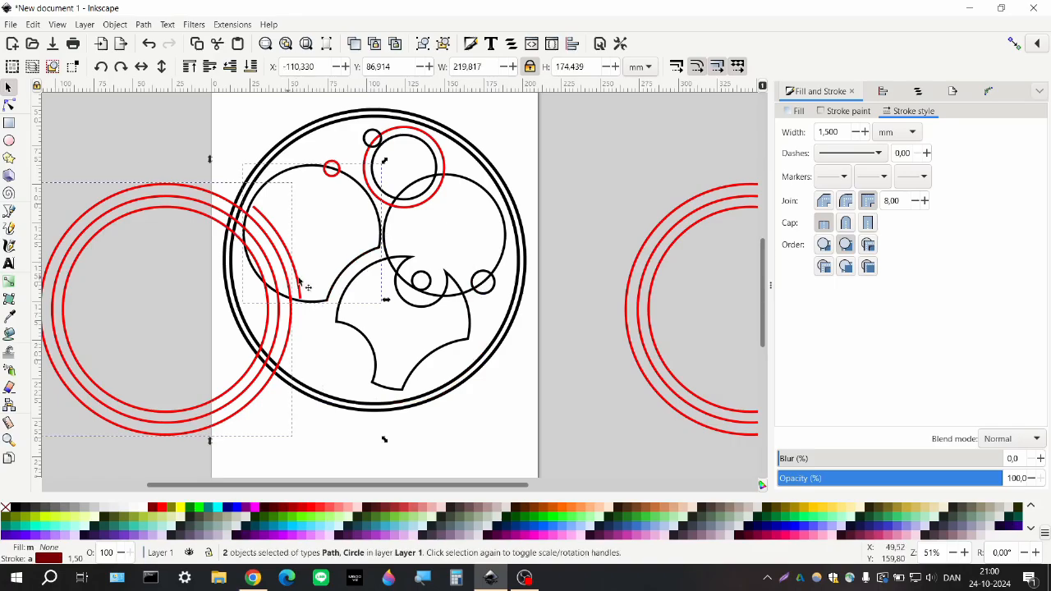
{"action": "key", "text": "ctrl+minus"}
- Subtract the red circle around the top black circle from the right black inner circle with Difference
{"action": "left_click", "coordinate": [406, 206]}
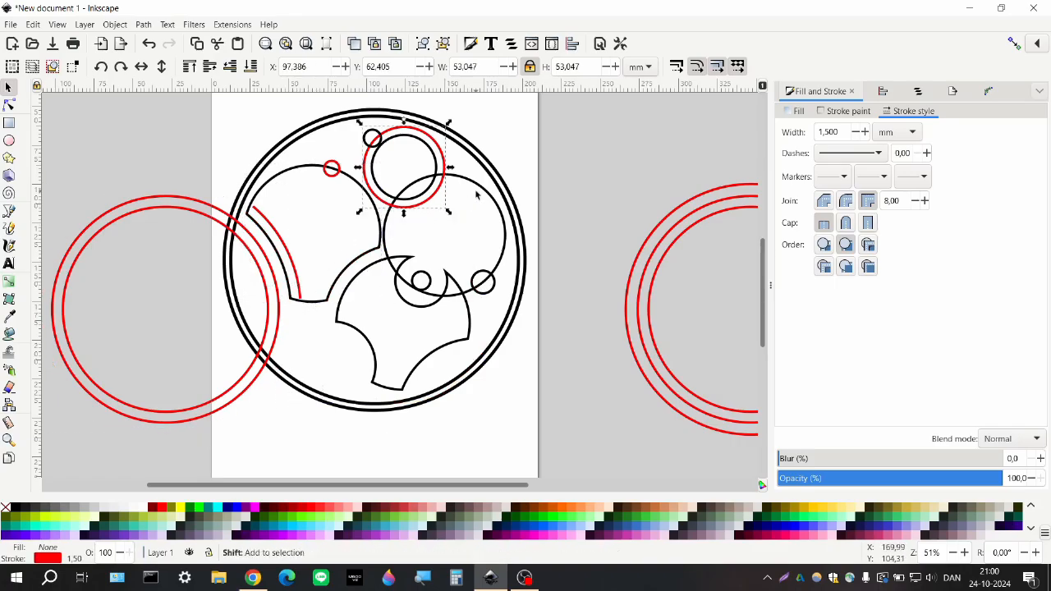
{"action": "left_click", "coordinate": [480, 195], "text": "shift"}
{"action": "key", "text": "ctrl+minus"}
- Make the stroke of the small red circle on the left inner shape's upper edge black
{"action": "left_click", "coordinate": [332, 175]}
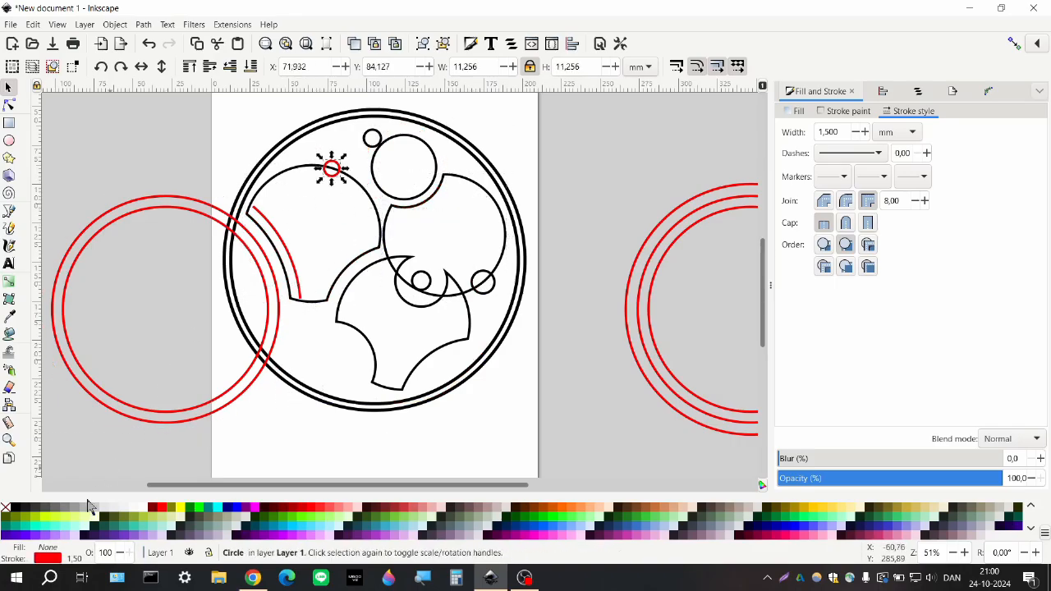
{"action": "left_click", "coordinate": [17, 507], "text": "shift"}
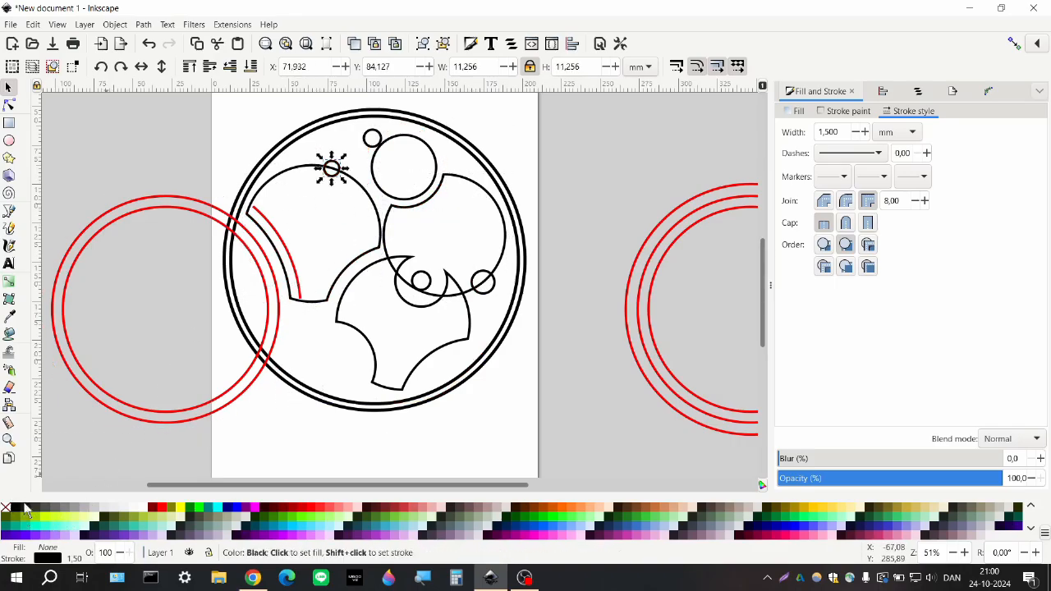
{"action": "left_click", "coordinate": [306, 356]}
- Compare the cut shapes on the page with the uncut copy, and inspect the overlap of the bottom and right shapes
{"action": "scroll", "coordinate": [284, 238], "scroll_direction": "up", "scroll_amount": 2}
{"action": "scroll", "coordinate": [313, 341], "scroll_direction": "down", "scroll_amount": 1}
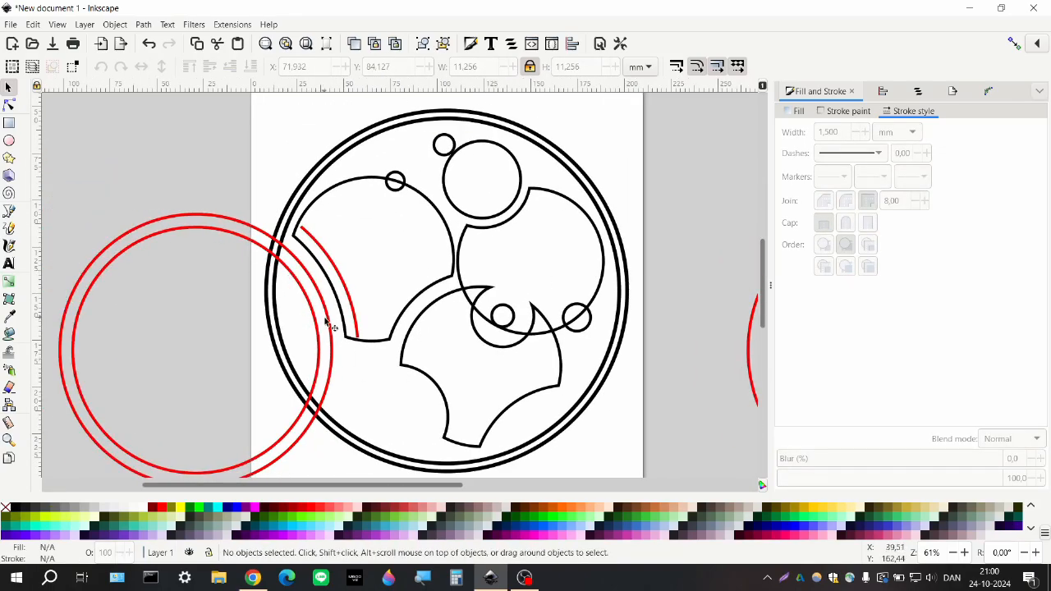
{"action": "scroll", "coordinate": [327, 372], "scroll_direction": "right", "scroll_amount": 1}
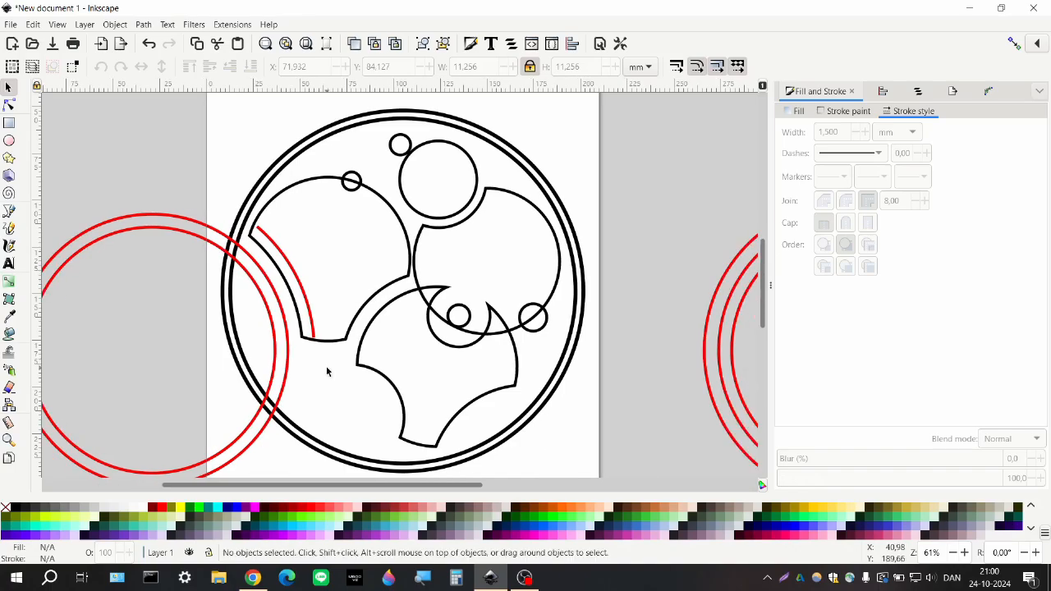
{"action": "scroll", "coordinate": [361, 308], "scroll_direction": "right", "scroll_amount": 1}
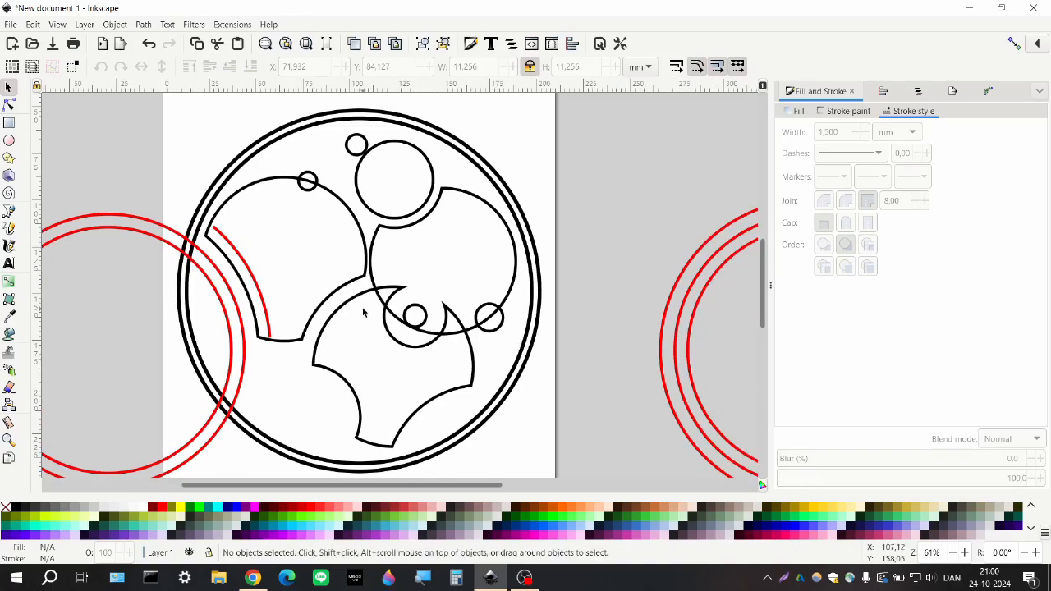
{"action": "scroll", "coordinate": [394, 271], "scroll_direction": "down", "scroll_amount": 1}
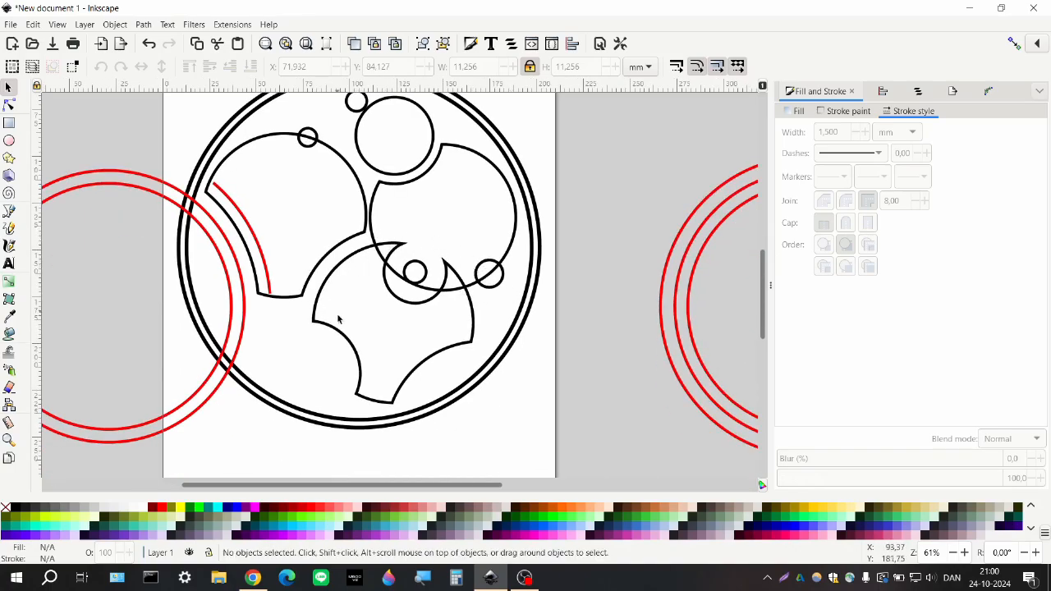
{"action": "scroll", "coordinate": [337, 320], "scroll_direction": "down", "scroll_amount": 1, "text": "ctrl"}
{"action": "scroll", "coordinate": [344, 320], "scroll_direction": "right", "scroll_amount": 4}
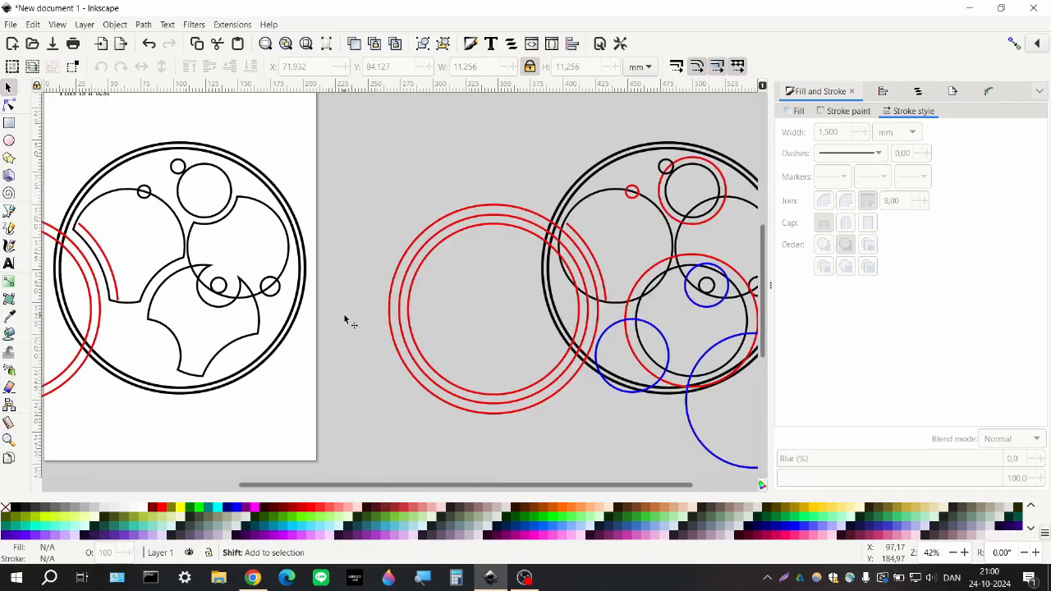
{"action": "scroll", "coordinate": [344, 320], "scroll_direction": "right", "scroll_amount": 3}
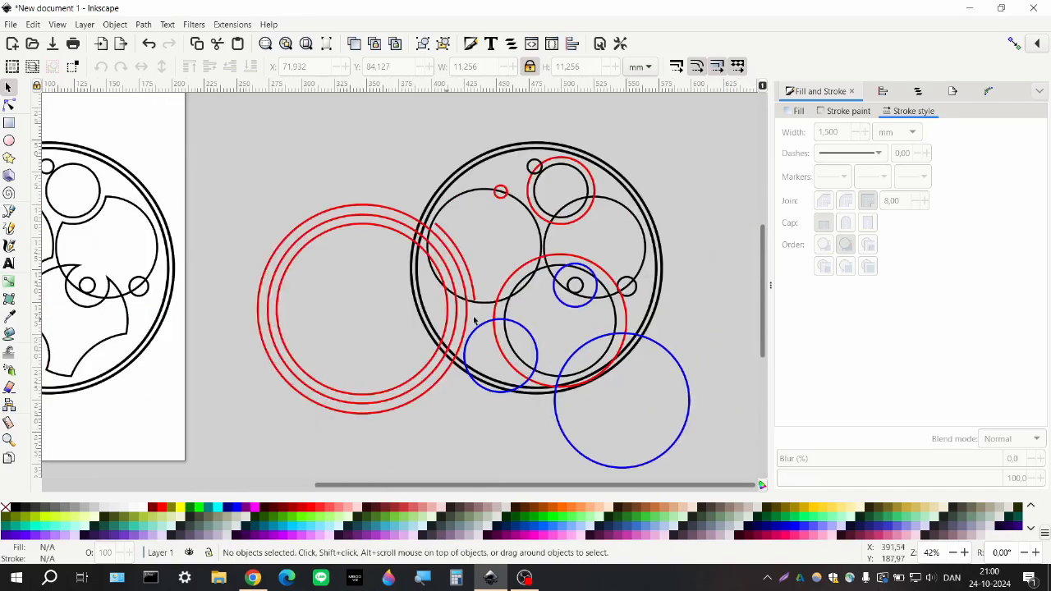
{"action": "left_click", "coordinate": [626, 315]}
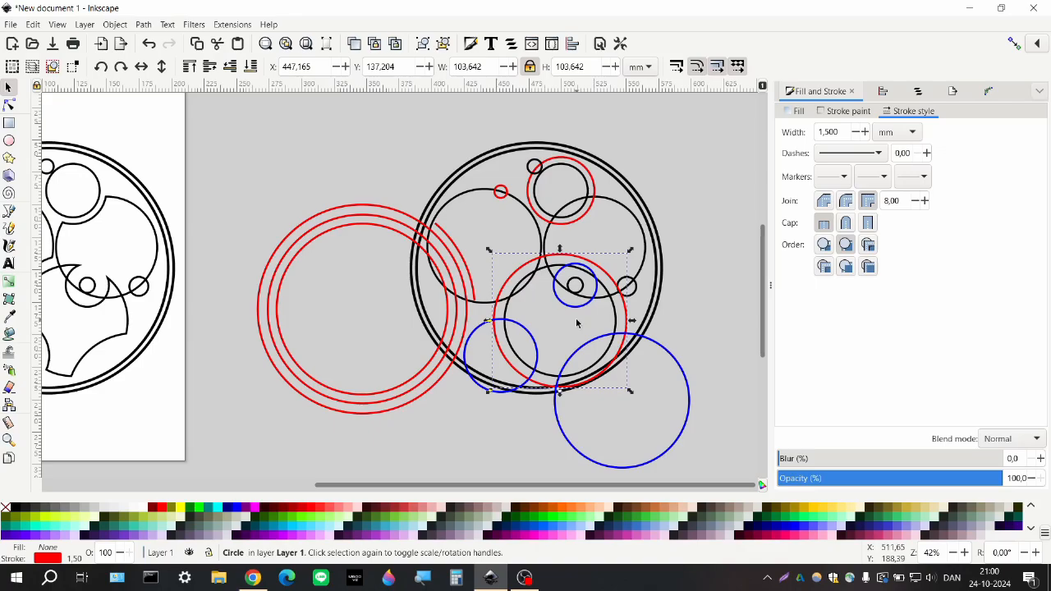
{"action": "scroll", "coordinate": [578, 325], "scroll_direction": "left", "scroll_amount": 3}
{"action": "scroll", "coordinate": [577, 325], "scroll_direction": "left", "scroll_amount": 4}
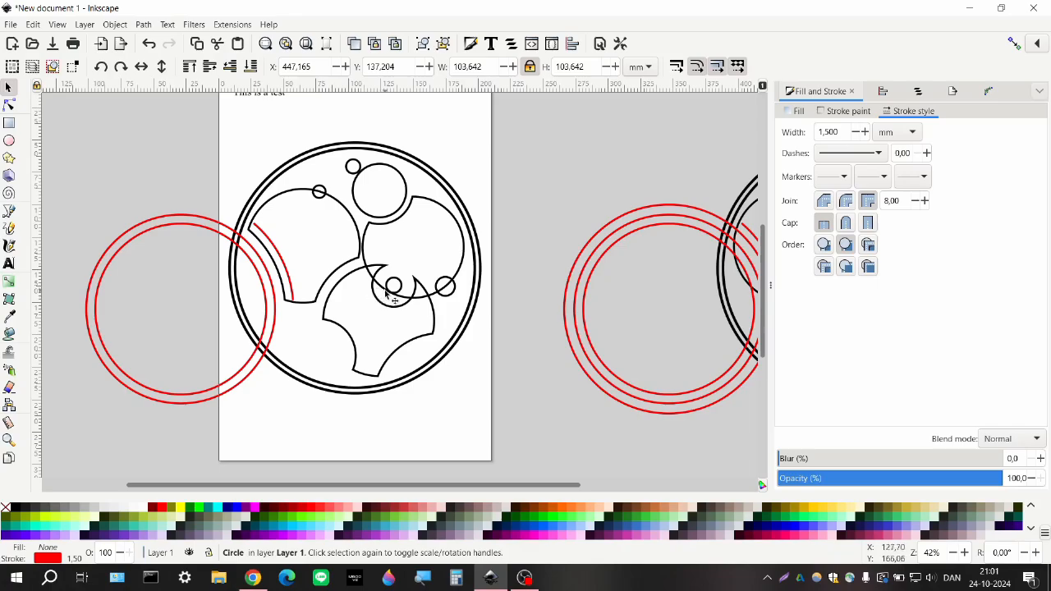
{"action": "scroll", "coordinate": [380, 273], "scroll_direction": "up", "scroll_amount": 2}
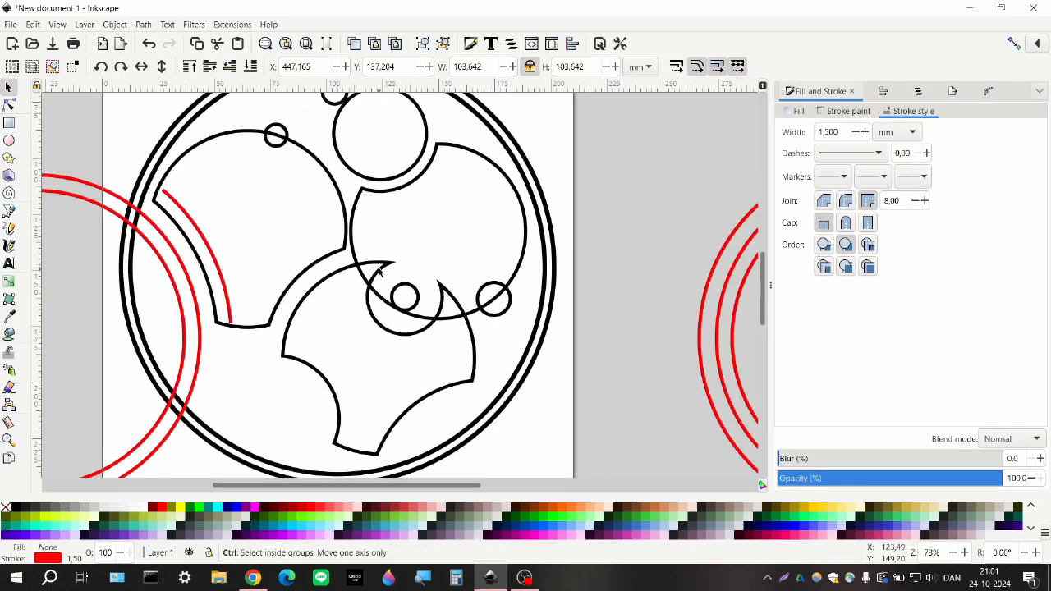
{"action": "scroll", "coordinate": [353, 238], "scroll_direction": "up", "scroll_amount": 2}
{"action": "scroll", "coordinate": [353, 237], "scroll_direction": "up", "scroll_amount": 1}
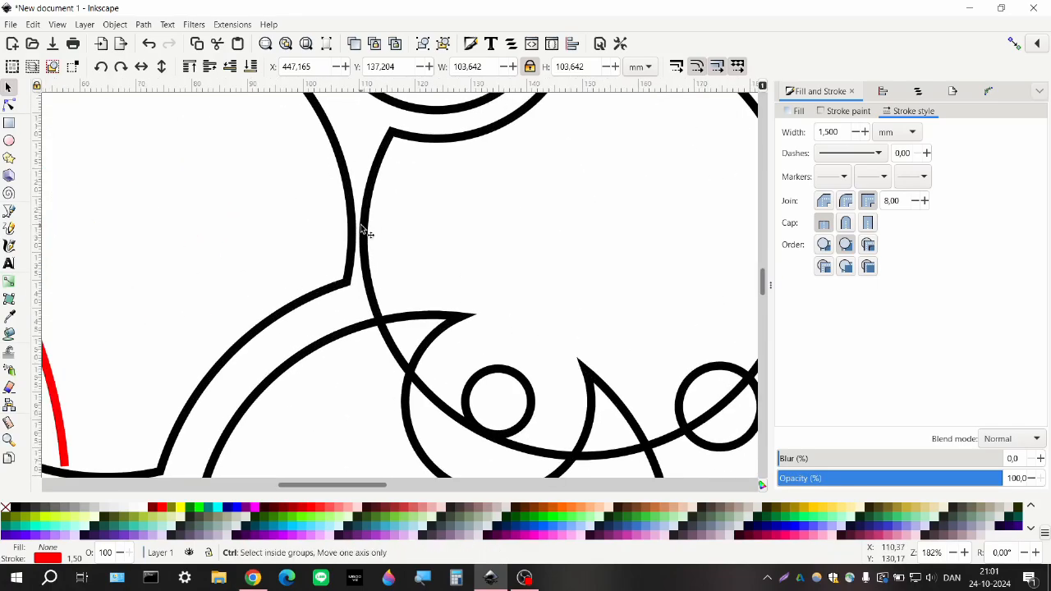
- Delete the already cut left inner shape from the design on the page
{"action": "scroll", "coordinate": [361, 240], "scroll_direction": "down", "scroll_amount": 2}
{"action": "scroll", "coordinate": [360, 234], "scroll_direction": "up", "scroll_amount": 2}
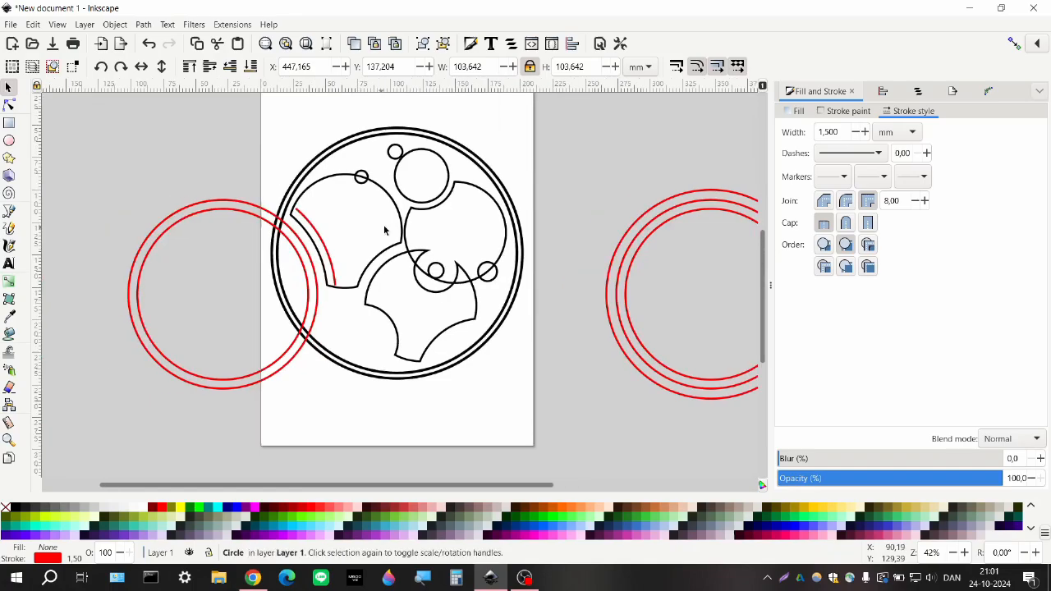
{"action": "left_click", "coordinate": [402, 200]}
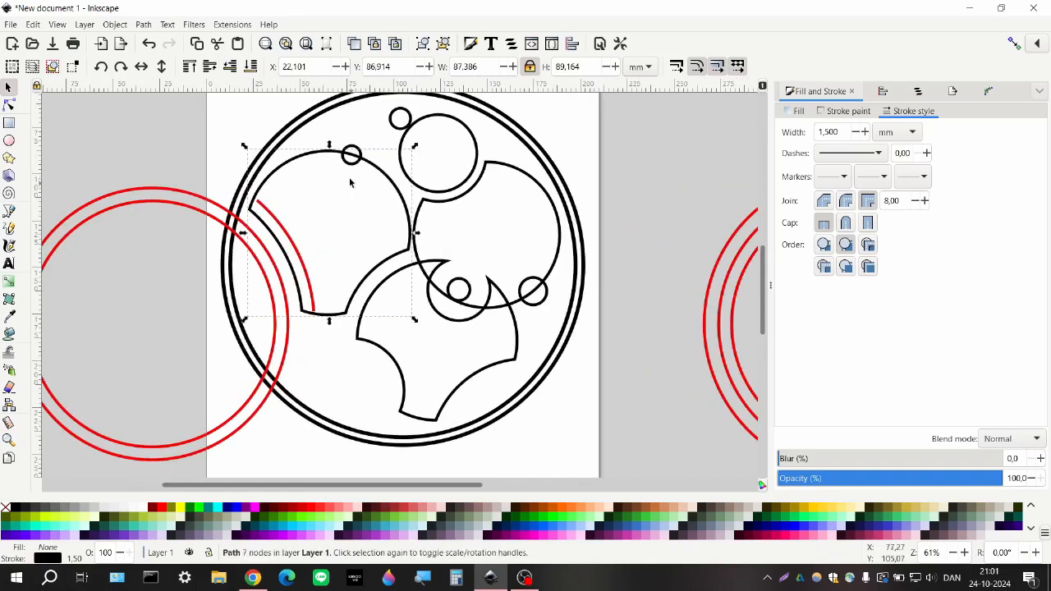
{"action": "key", "text": "Delete"}
- Duplicate the uncut copy's left black inner circle and move the duplicate horizontally into the left inner position on the page
{"action": "scroll", "coordinate": [310, 254], "scroll_direction": "down", "scroll_amount": 2, "text": "ctrl"}
{"action": "scroll", "coordinate": [575, 220], "scroll_direction": "right", "scroll_amount": 1}
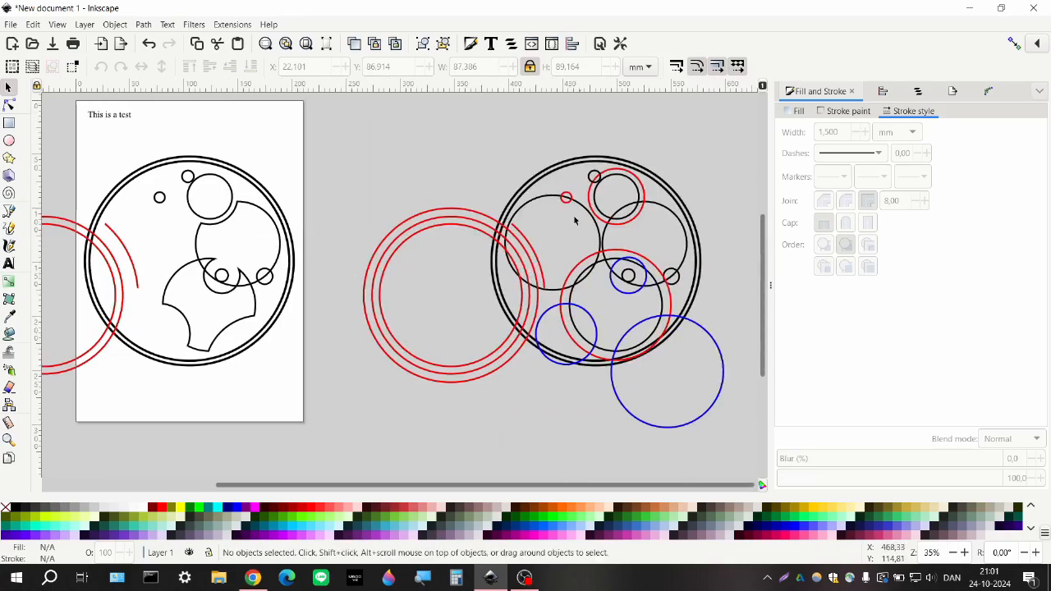
{"action": "left_click", "coordinate": [534, 197]}
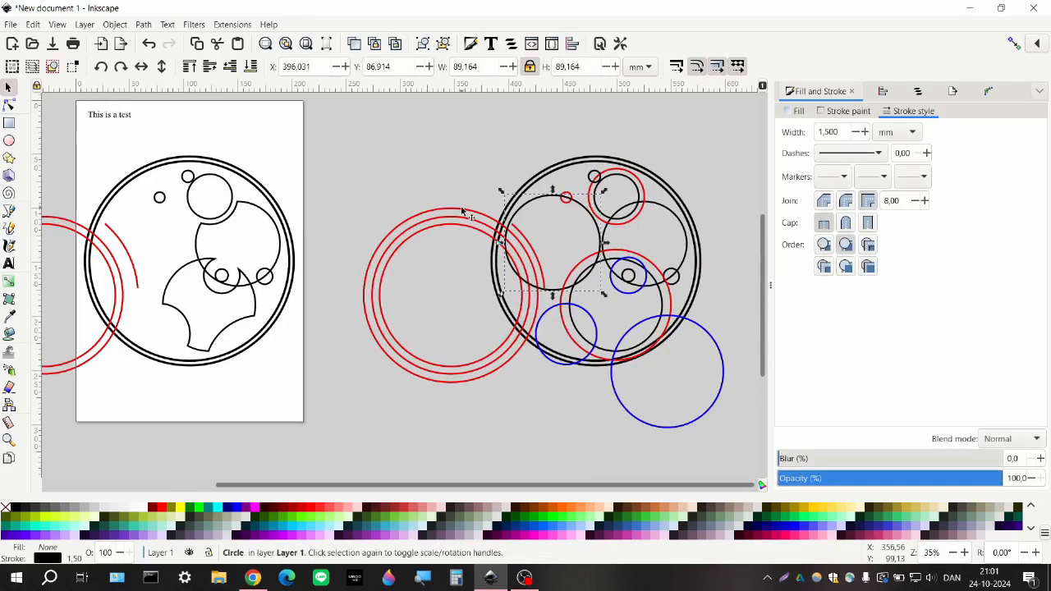
{"action": "key", "text": "Left"}
{"action": "key", "text": "Left"}
{"action": "key", "text": "Left"}
{"action": "key", "text": "Left"}
{"action": "key", "text": "Left"}
{"action": "key", "text": "Left"}
{"action": "key", "text": "Left"}
{"action": "key", "text": "Left"}
{"action": "key", "text": "Left"}
{"action": "key", "text": "Left"}
{"action": "key", "text": "Left"}
{"action": "key", "text": "Left"}
{"action": "key", "text": "Left"}
{"action": "key", "text": "Left"}
{"action": "key", "text": "Left"}
{"action": "key", "text": "Left"}
{"action": "key", "text": "Left"}
{"action": "key", "text": "Left"}
{"action": "key", "text": "Left"}
{"action": "key", "text": "Left"}
{"action": "key", "text": "Left"}
{"action": "key", "text": "Left"}
{"action": "key", "text": "Left"}
{"action": "key", "text": "Left"}
{"action": "key", "text": "Left"}
{"action": "key", "text": "Left"}
{"action": "key", "text": "Left"}
{"action": "key", "text": "Left"}
{"action": "key", "text": "Left"}
{"action": "key", "text": "Left"}
{"action": "key", "text": "Left"}
{"action": "key", "text": "Left"}
{"action": "key", "text": "Left"}
{"action": "key", "text": "Left"}
{"action": "key", "text": "Left"}
{"action": "key", "text": "Left"}
{"action": "key", "text": "Left"}
{"action": "key", "text": "Left"}
{"action": "key", "text": "Left"}
{"action": "key", "text": "Left"}
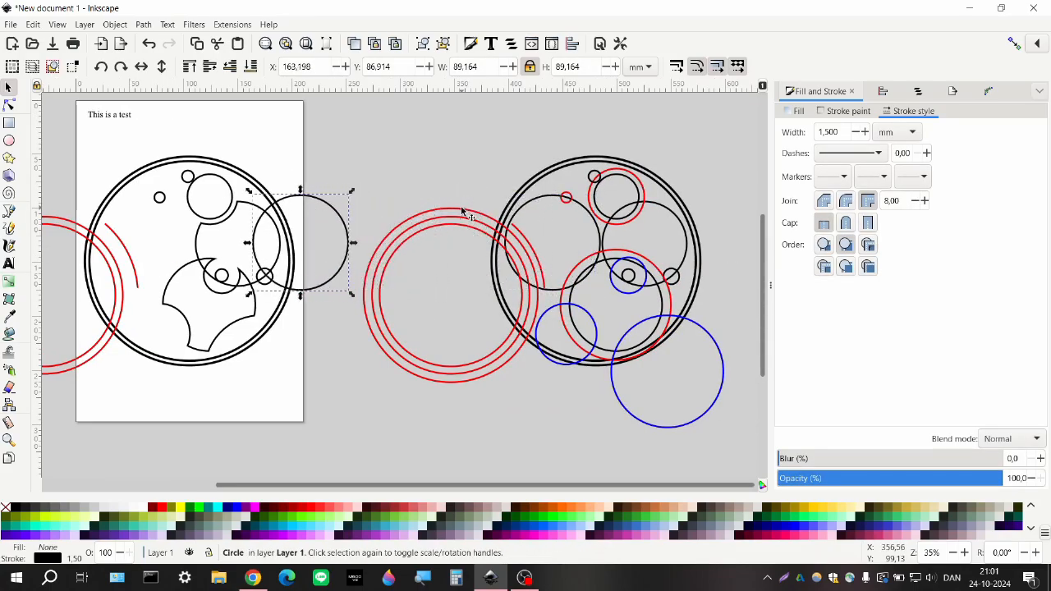
{"action": "scroll", "coordinate": [464, 213], "scroll_direction": "left", "scroll_amount": 5}
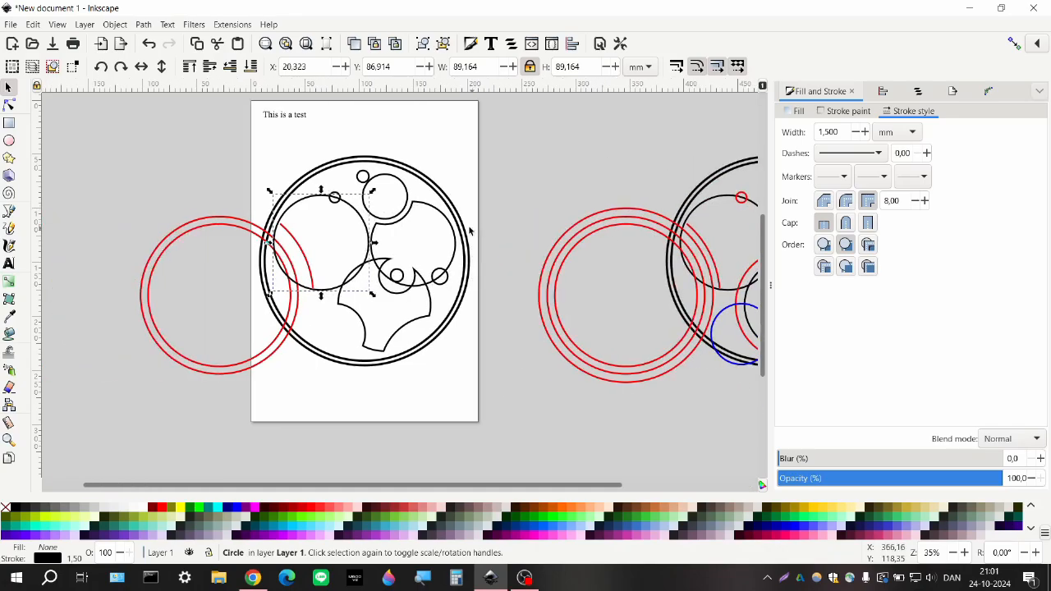
- Shrink the left inner circle around its centre to about 85.26 mm across, and move the small circle down slightly onto its upper edge
{"action": "scroll", "coordinate": [380, 194], "scroll_direction": "up", "scroll_amount": 2, "text": "ctrl"}
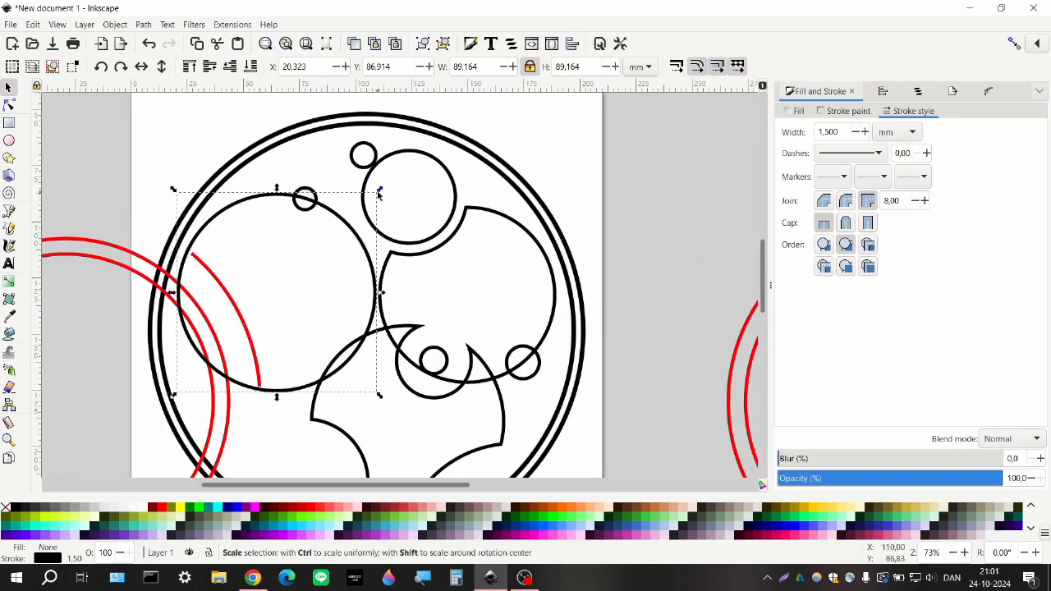
{"action": "left_click_drag", "start_coordinate": [379, 193], "coordinate": [375, 200]}
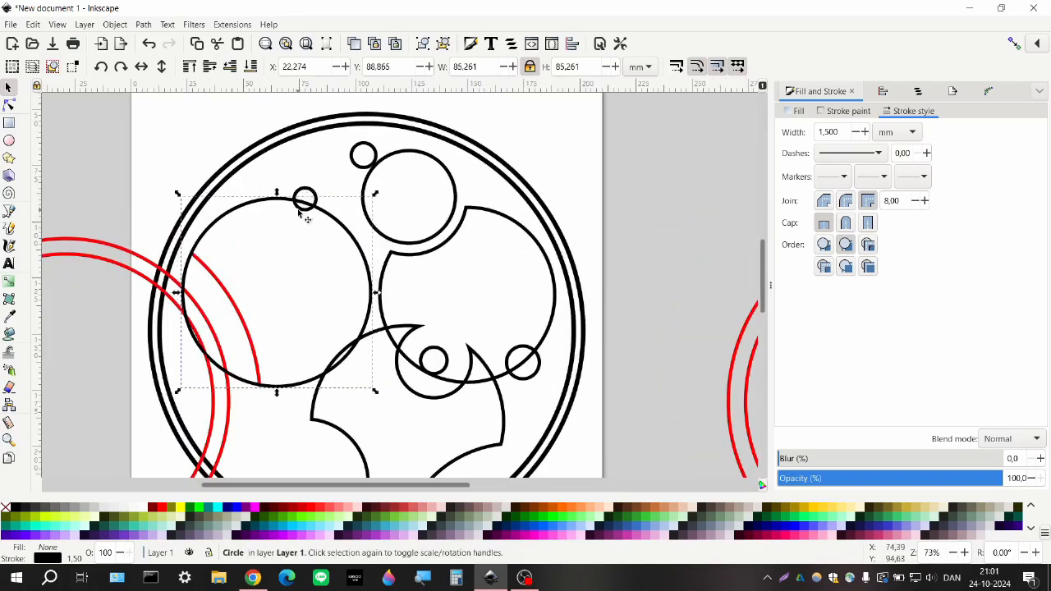
{"action": "left_click_drag", "start_coordinate": [300, 209], "coordinate": [298, 218]}
{"action": "left_click", "coordinate": [287, 236]}
- Duplicate the copy's outermost large red circle, shift it onto the page's red circles, and subtract it from the left inner circle with Difference
{"action": "scroll", "coordinate": [285, 236], "scroll_direction": "down", "scroll_amount": 1, "text": "ctrl"}
{"action": "scroll", "coordinate": [288, 281], "scroll_direction": "left", "scroll_amount": 1}
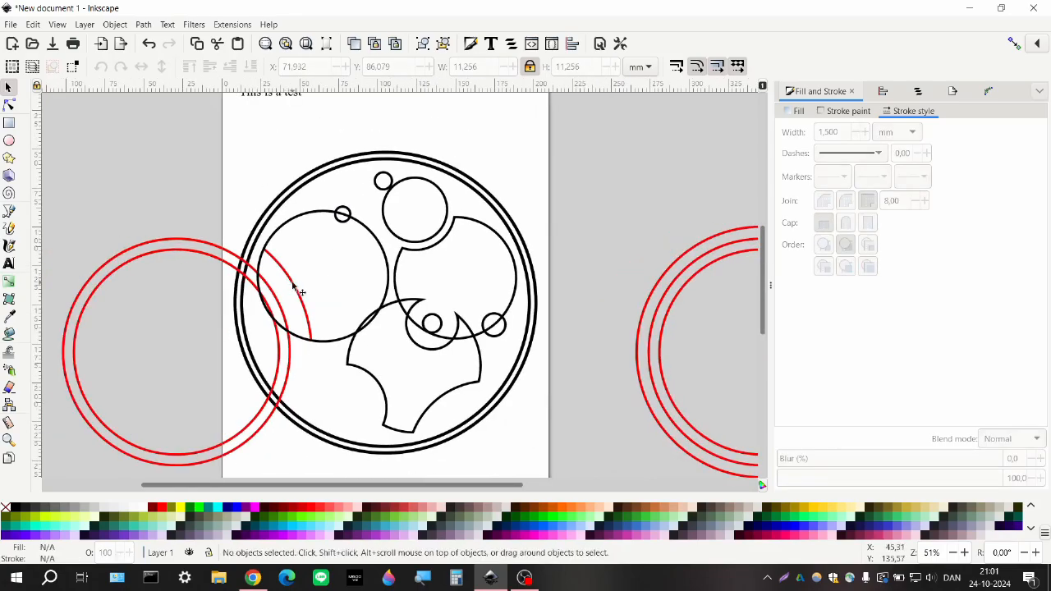
{"action": "scroll", "coordinate": [253, 270], "scroll_direction": "down", "scroll_amount": 1, "text": "ctrl"}
{"action": "scroll", "coordinate": [336, 299], "scroll_direction": "down", "scroll_amount": 3, "text": "shift"}
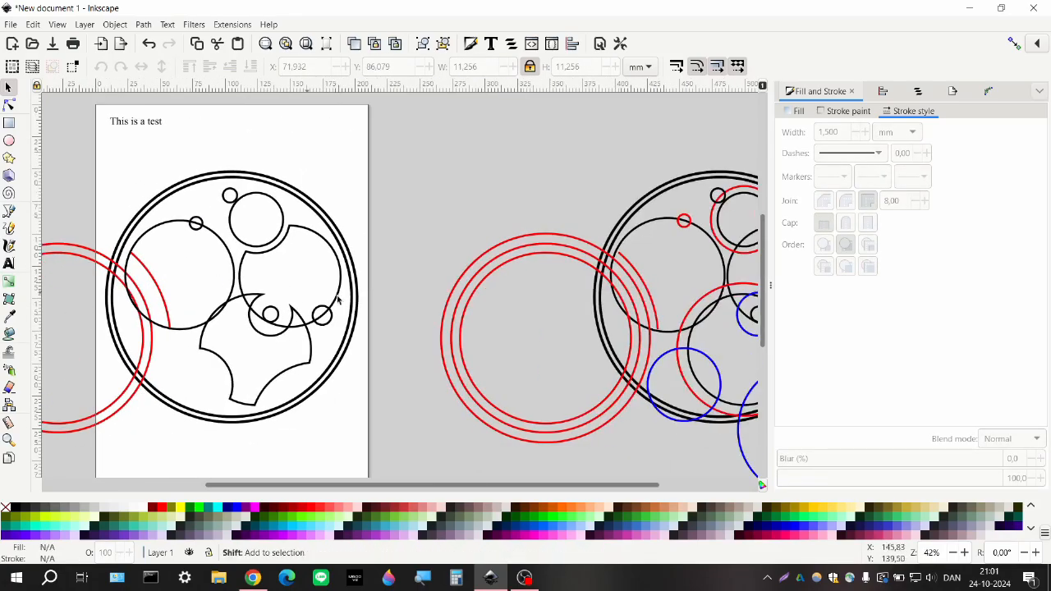
{"action": "left_click", "coordinate": [528, 249]}
{"action": "left_click", "coordinate": [560, 237]}
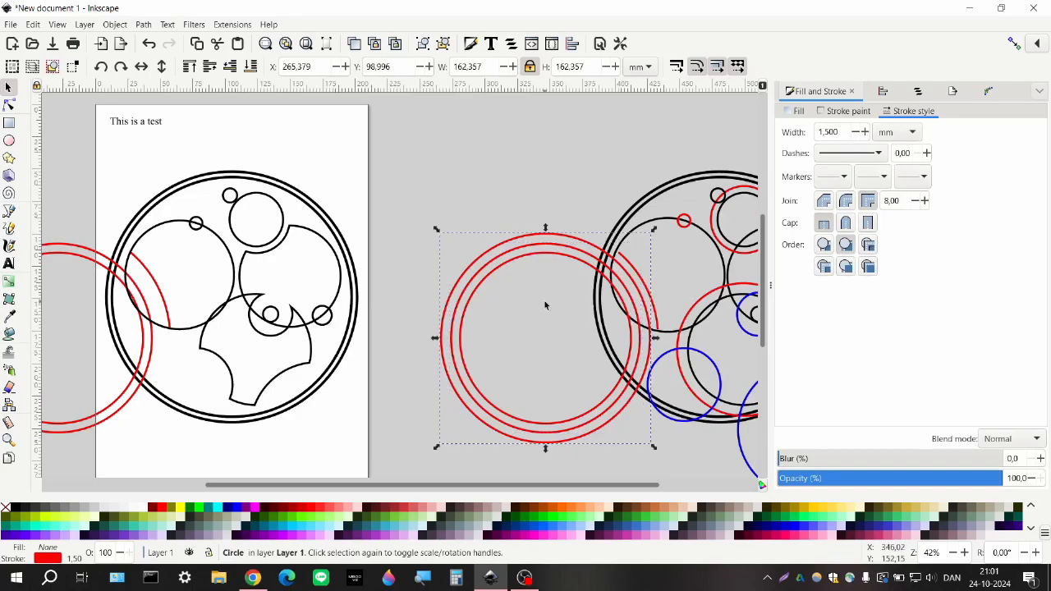
{"action": "key", "text": "shift+Left"}
{"action": "key", "text": "shift+Left"}
{"action": "key", "text": "shift+Left"}
{"action": "key", "text": "shift+Left"}
{"action": "key", "text": "shift+Left"}
{"action": "key", "text": "shift+Left"}
{"action": "key", "text": "shift+Left"}
{"action": "key", "text": "shift+Left"}
{"action": "key", "text": "shift+Left"}
{"action": "key", "text": "shift+Left"}
{"action": "key", "text": "shift+Left"}
{"action": "key", "text": "shift+Left"}
{"action": "key", "text": "shift+Left"}
{"action": "key", "text": "shift+Left"}
{"action": "key", "text": "shift+Left"}
{"action": "key", "text": "shift+Left"}
{"action": "key", "text": "shift+Left"}
{"action": "key", "text": "shift+Left"}
{"action": "key", "text": "shift+Left"}
{"action": "key", "text": "shift+Left"}
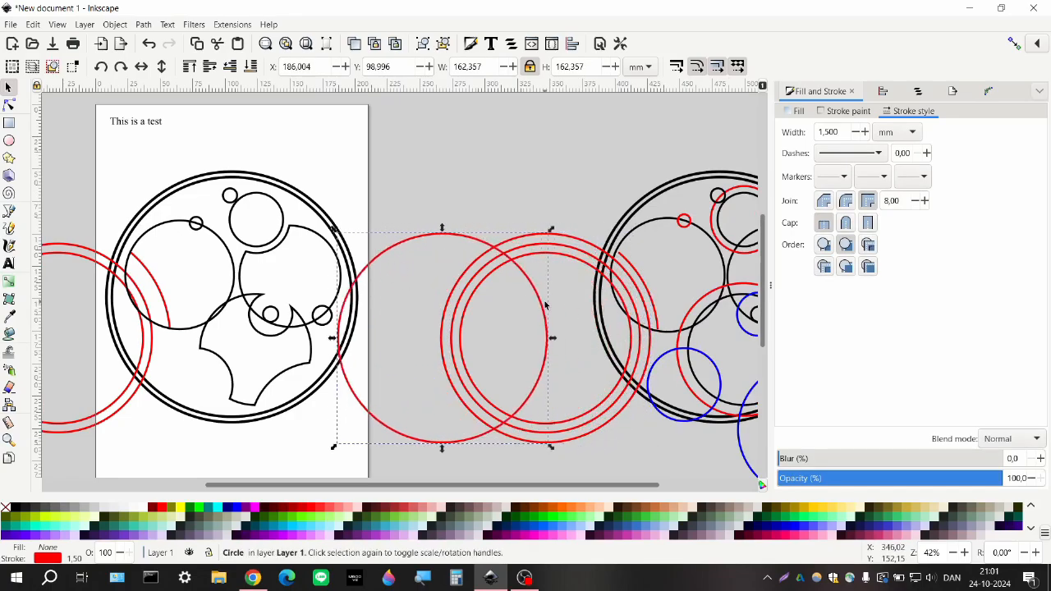
{"action": "key", "text": "shift+Left"}
{"action": "key", "text": "shift+Left"}
{"action": "key", "text": "shift+Left"}
{"action": "key", "text": "shift+Left"}
{"action": "key", "text": "shift+Left"}
{"action": "key", "text": "shift+Left"}
{"action": "key", "text": "shift+Left"}
{"action": "key", "text": "shift+Left"}
{"action": "key", "text": "shift+Left"}
{"action": "key", "text": "shift+Left"}
{"action": "key", "text": "shift+Left"}
{"action": "key", "text": "shift+Left"}
{"action": "key", "text": "shift+Left"}
{"action": "key", "text": "shift+Left"}
{"action": "key", "text": "shift+Left"}
{"action": "key", "text": "shift+Left"}
{"action": "key", "text": "shift+Left"}
{"action": "key", "text": "shift+Left"}
{"action": "key", "text": "shift+Left"}
{"action": "key", "text": "shift+Left"}
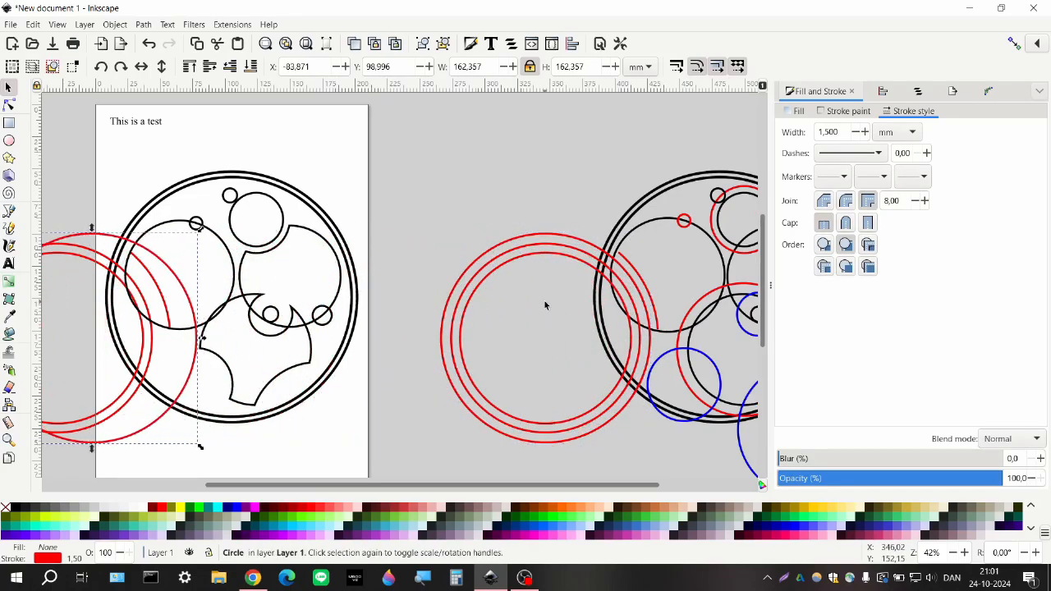
{"action": "key", "text": "shift+Right"}
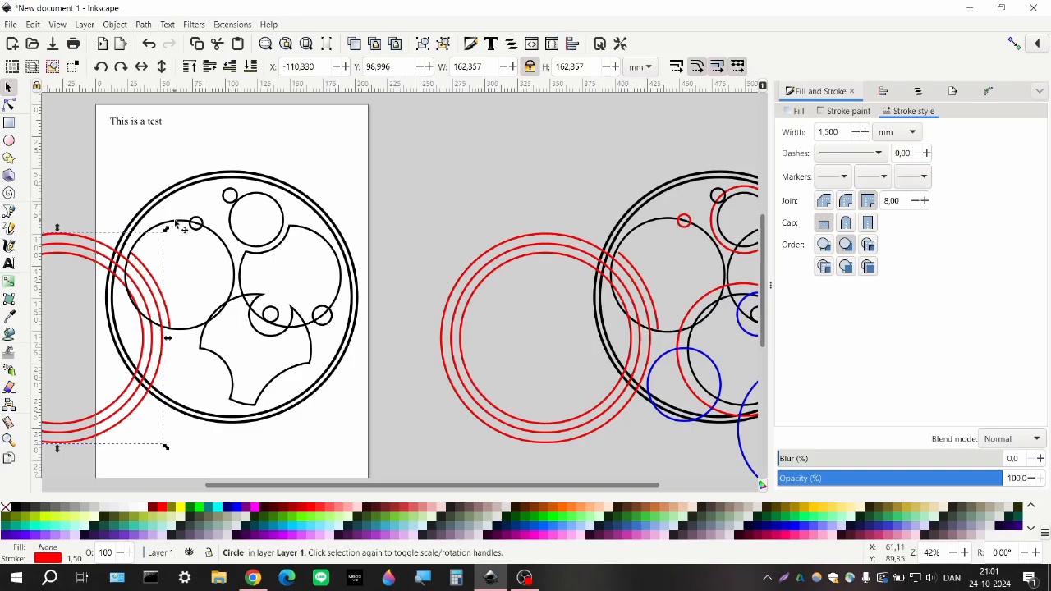
{"action": "left_click", "coordinate": [176, 224]}
- Duplicate the copy's red circle around the bottom shape, shift it over the page's bottom shape, and subtract it from the left inner shape
{"action": "scroll", "coordinate": [675, 312], "scroll_direction": "right", "scroll_amount": 1}
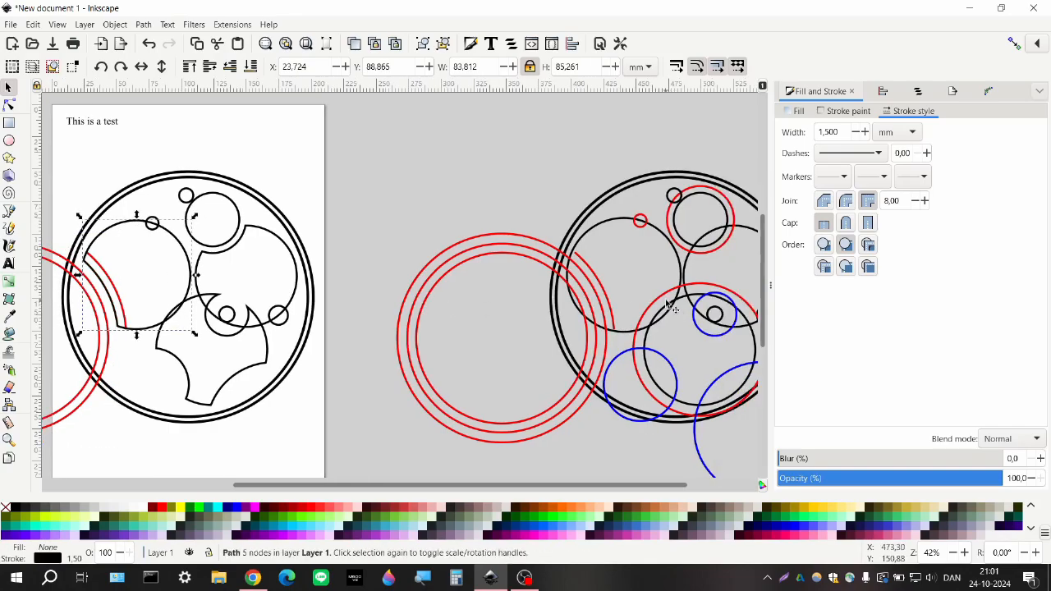
{"action": "left_click", "coordinate": [660, 297]}
{"action": "key", "text": "shift+Left"}
{"action": "key", "text": "shift+Left"}
{"action": "key", "text": "shift+Left"}
{"action": "key", "text": "shift+Left"}
{"action": "key", "text": "shift+Left"}
{"action": "key", "text": "shift+Left"}
{"action": "key", "text": "shift+Left"}
{"action": "key", "text": "shift+Left"}
{"action": "key", "text": "shift+Left"}
{"action": "key", "text": "shift+Left"}
{"action": "key", "text": "shift+Left"}
{"action": "key", "text": "shift+Left"}
{"action": "key", "text": "shift+Left"}
{"action": "key", "text": "shift+Left"}
{"action": "key", "text": "shift+Left"}
{"action": "key", "text": "shift+Left"}
{"action": "key", "text": "shift+Left"}
{"action": "key", "text": "shift+Left"}
{"action": "key", "text": "shift+Left"}
{"action": "key", "text": "shift+Left"}
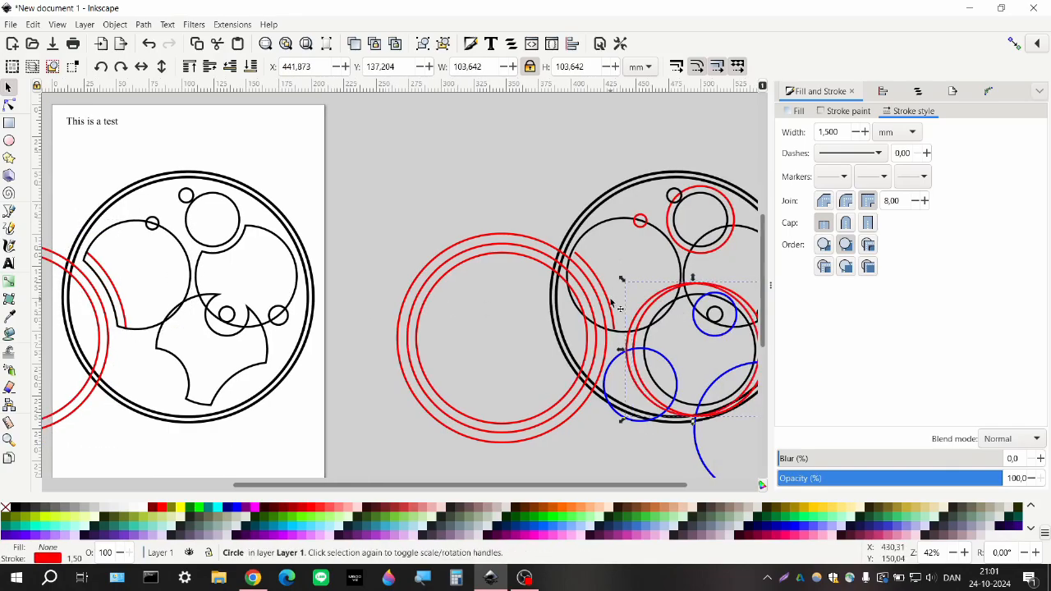
{"action": "key", "text": "shift+Left"}
{"action": "key", "text": "shift+Left"}
{"action": "key", "text": "shift+Left"}
{"action": "key", "text": "shift+Left"}
{"action": "key", "text": "shift+Left"}
{"action": "key", "text": "shift+Left"}
{"action": "key", "text": "shift+Left"}
{"action": "key", "text": "shift+Left"}
{"action": "key", "text": "shift+Left"}
{"action": "key", "text": "shift+Left"}
{"action": "key", "text": "shift+Left"}
{"action": "key", "text": "shift+Left"}
{"action": "key", "text": "shift+Left"}
{"action": "key", "text": "shift+Left"}
{"action": "key", "text": "shift+Left"}
{"action": "key", "text": "shift+Left"}
{"action": "key", "text": "shift+Left"}
{"action": "key", "text": "shift+Left"}
{"action": "key", "text": "shift+Left"}
{"action": "key", "text": "shift+Left"}
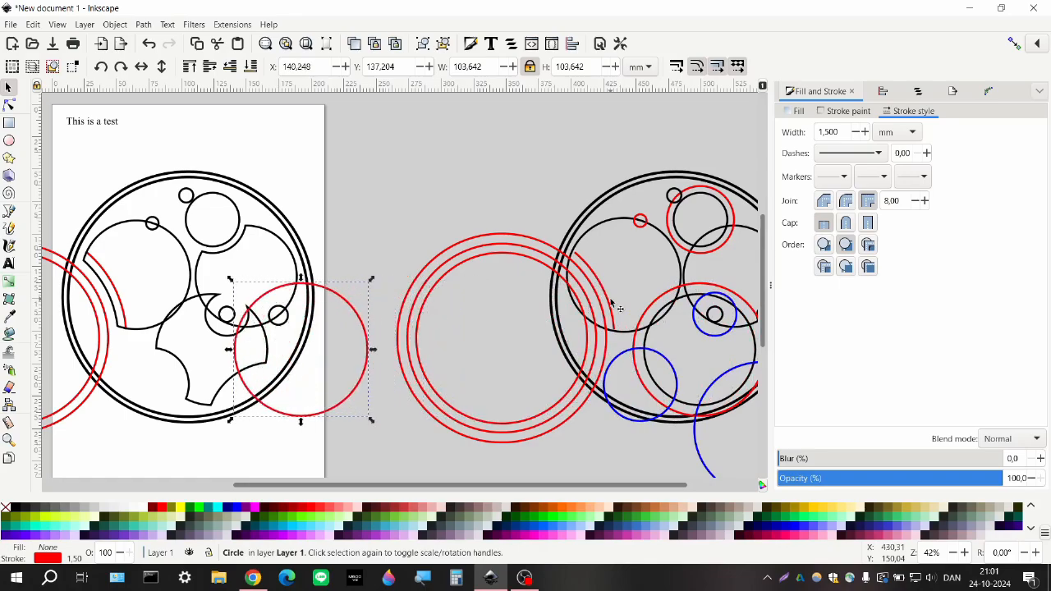
{"action": "key", "text": "shift+Left"}
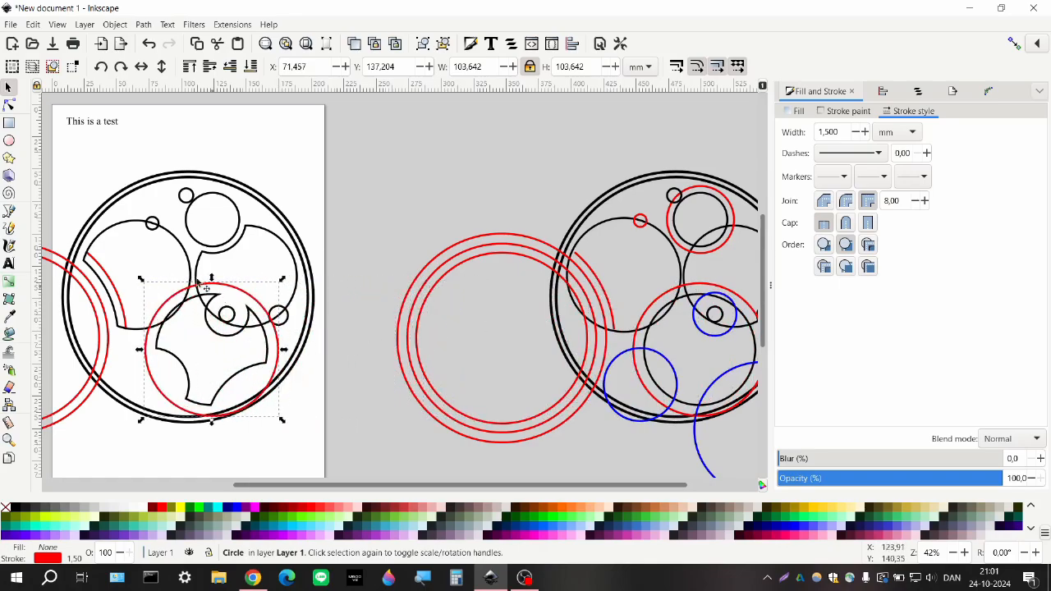
{"action": "left_click", "coordinate": [189, 253], "text": "shift"}
{"action": "key", "text": "ctrl+minus"}
{"action": "scroll", "coordinate": [272, 289], "scroll_direction": "left", "scroll_amount": 3}
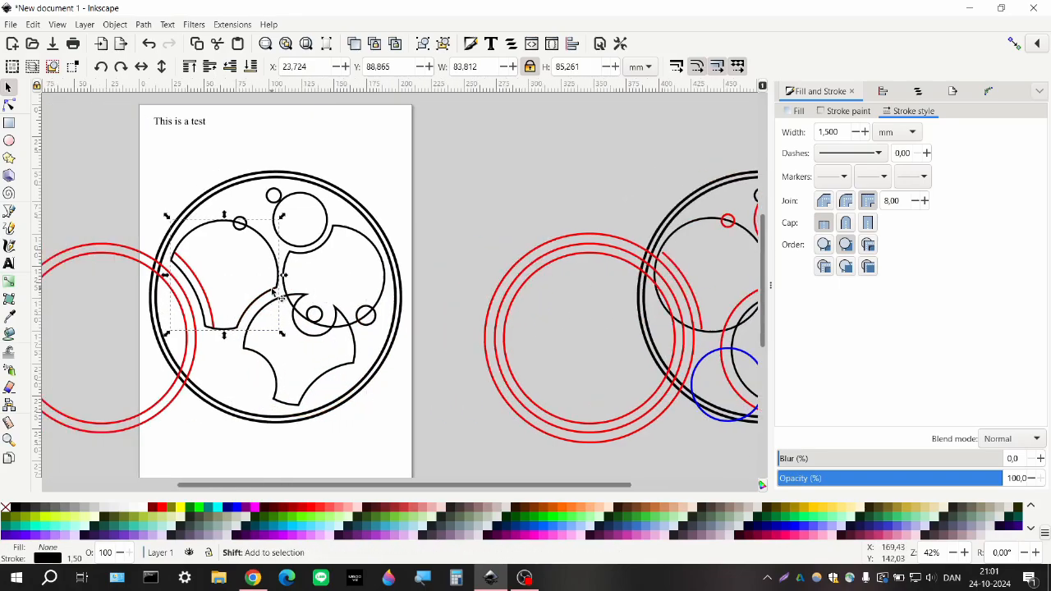
{"action": "left_click", "coordinate": [236, 261]}
- Set the stroke width of the red arc inside the left inner shape to 3 mm and make its stroke black
{"action": "scroll", "coordinate": [301, 282], "scroll_direction": "up", "scroll_amount": 2}
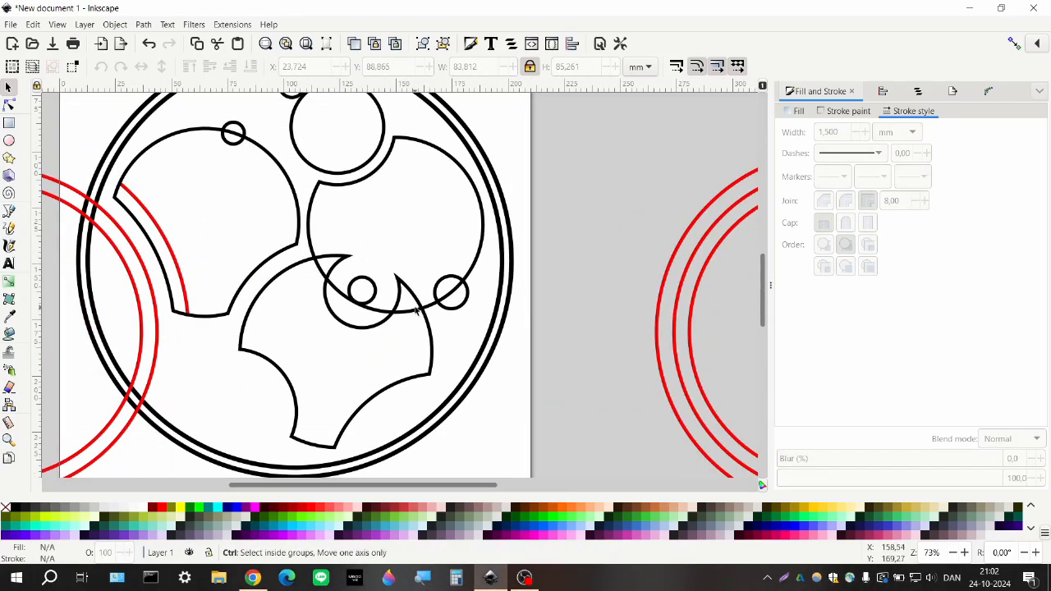
{"action": "scroll", "coordinate": [410, 311], "scroll_direction": "up", "scroll_amount": 1}
{"action": "scroll", "coordinate": [375, 292], "scroll_direction": "down", "scroll_amount": 2}
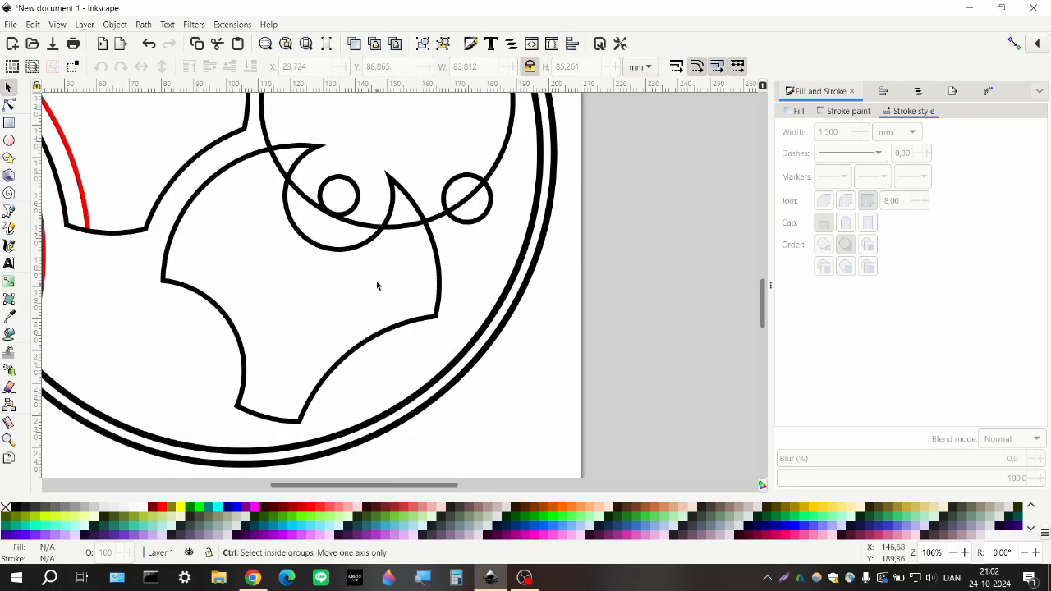
{"action": "scroll", "coordinate": [376, 283], "scroll_direction": "down", "scroll_amount": 1}
{"action": "scroll", "coordinate": [378, 288], "scroll_direction": "left", "scroll_amount": 3}
{"action": "scroll", "coordinate": [378, 289], "scroll_direction": "up", "scroll_amount": 2}
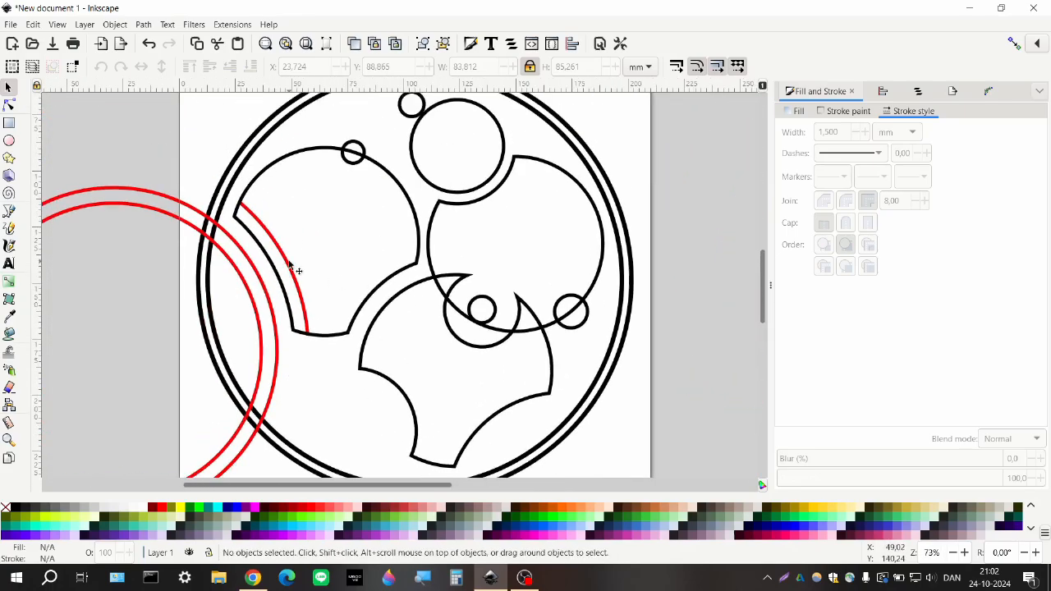
{"action": "left_click", "coordinate": [292, 267]}
{"action": "double_click", "coordinate": [831, 135]}
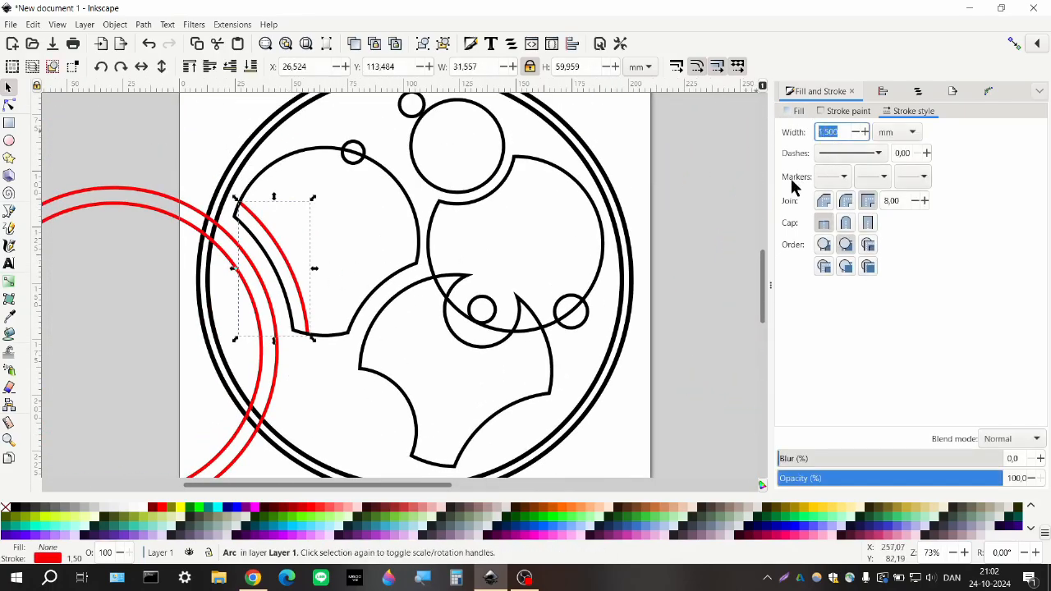
{"action": "type", "text": "3"}
{"action": "key", "text": "Return"}
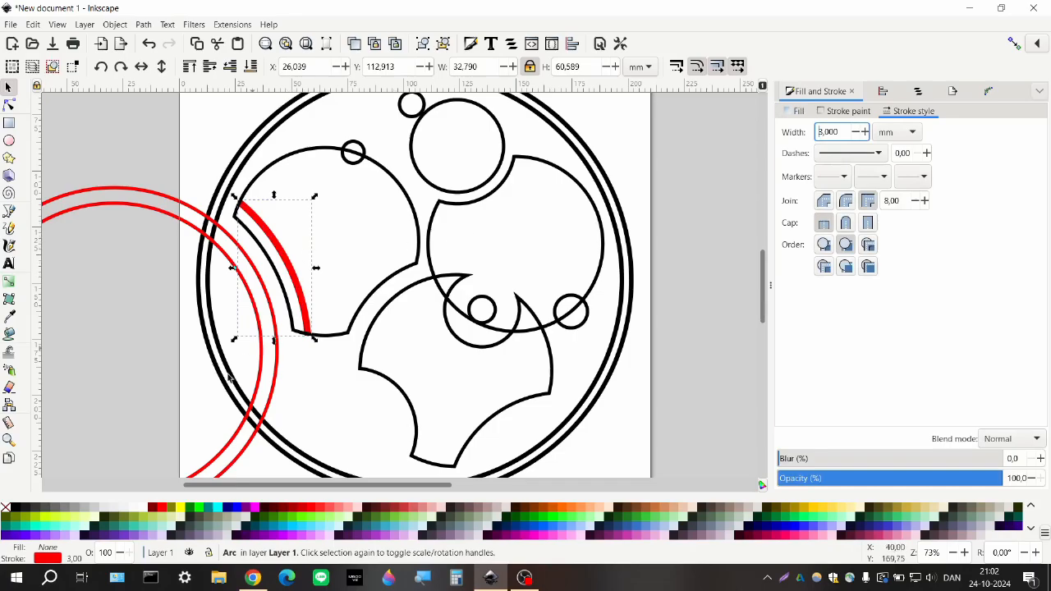
{"action": "left_click", "coordinate": [17, 507], "text": "shift"}
{"action": "scroll", "coordinate": [284, 241], "scroll_direction": "up", "scroll_amount": 2}
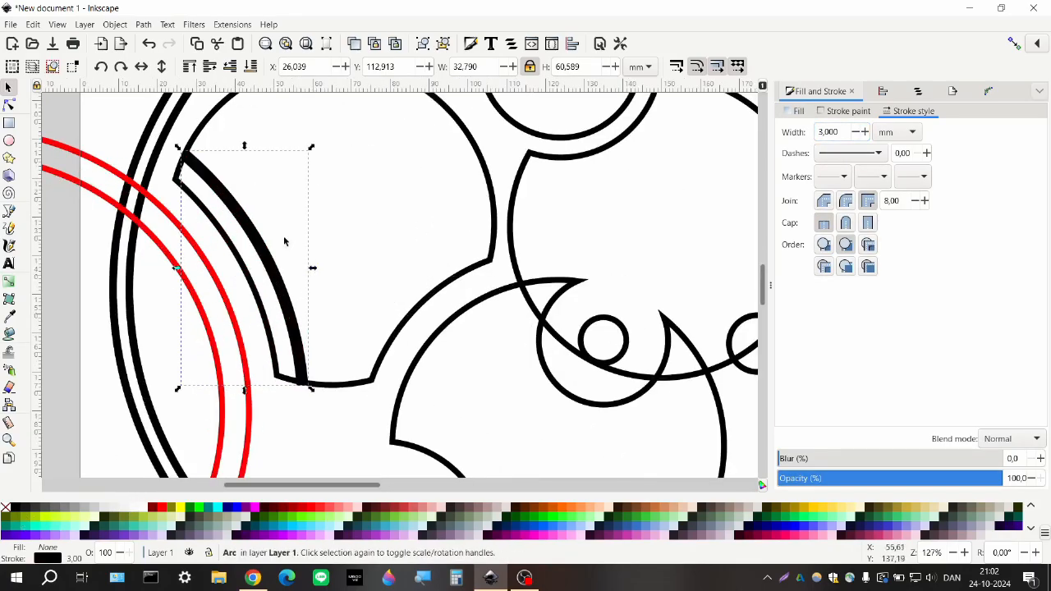
{"action": "scroll", "coordinate": [188, 205], "scroll_direction": "up", "scroll_amount": 6}
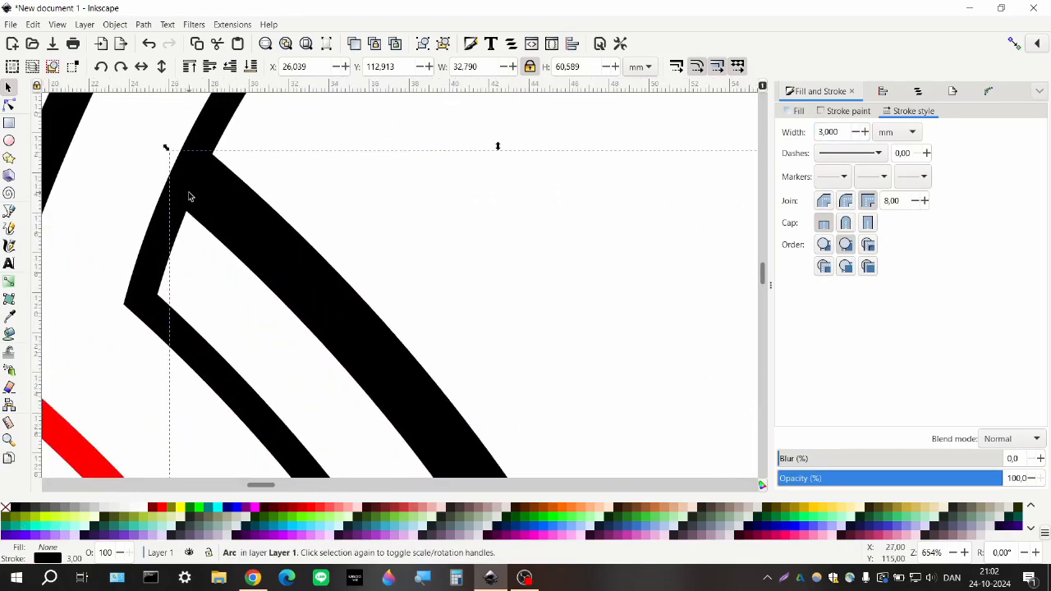
- Examine both ends of the thick black arc in the left shape and look over the whole circular design
{"action": "scroll", "coordinate": [189, 197], "scroll_direction": "down", "scroll_amount": 3}
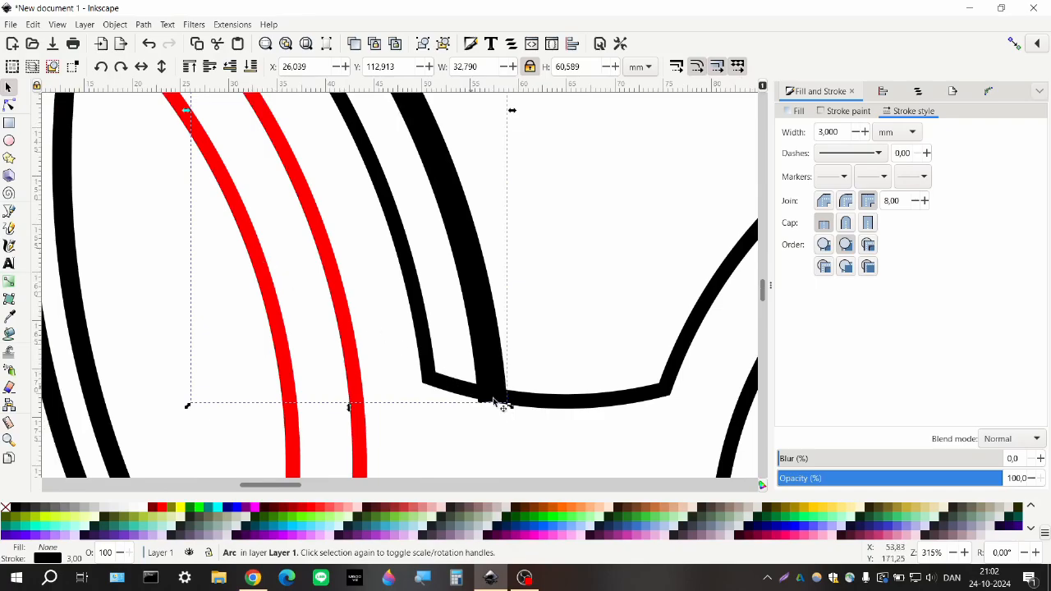
{"action": "left_click", "coordinate": [10, 106]}
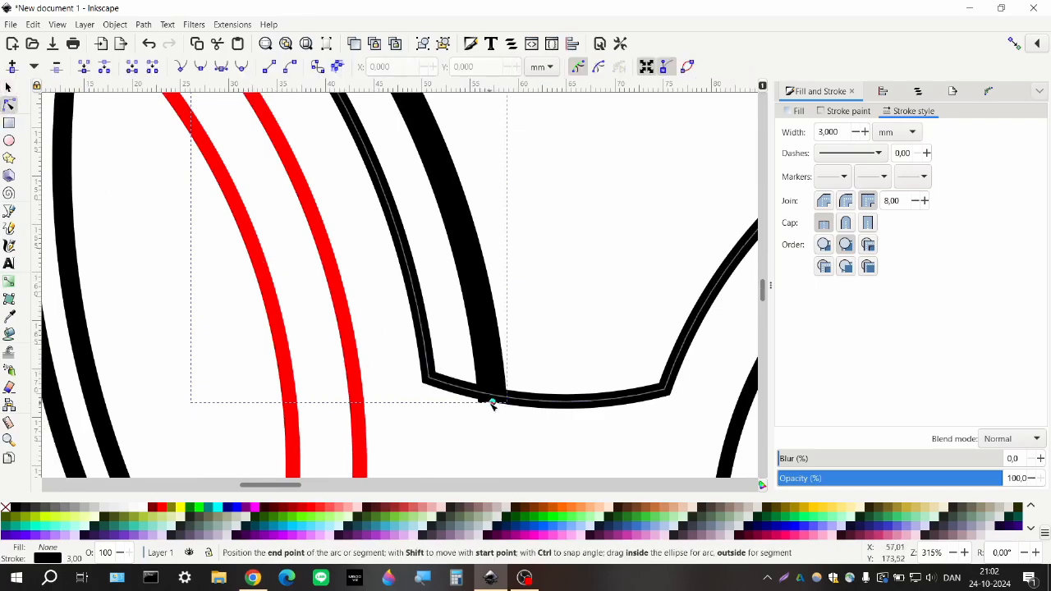
{"action": "key", "text": "Escape"}
{"action": "scroll", "coordinate": [450, 422], "scroll_direction": "down", "scroll_amount": 7}
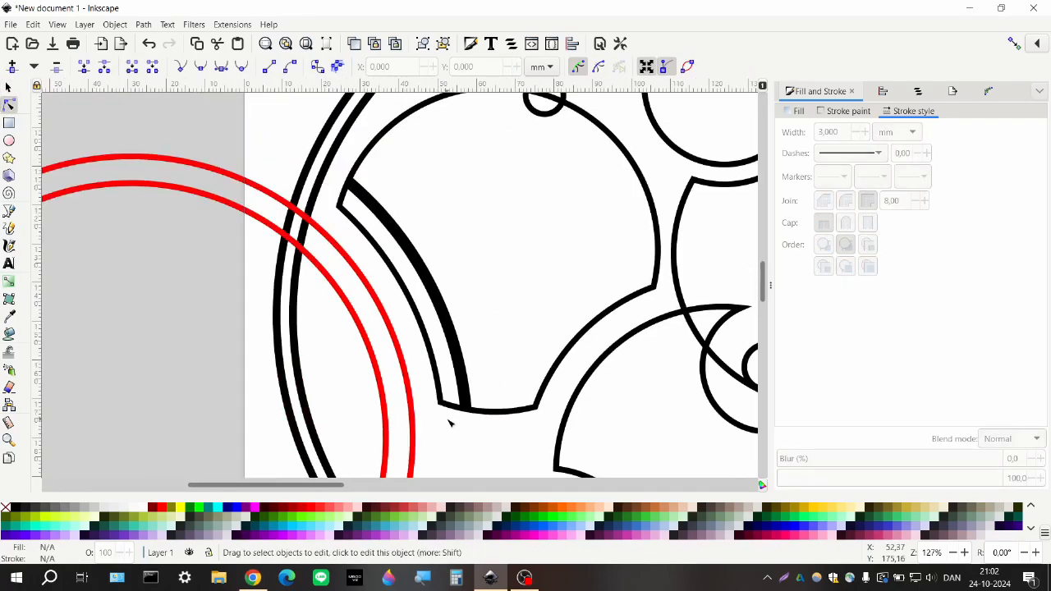
{"action": "scroll", "coordinate": [415, 353], "scroll_direction": "down", "scroll_amount": 2}
{"action": "scroll", "coordinate": [415, 354], "scroll_direction": "right", "scroll_amount": 3}
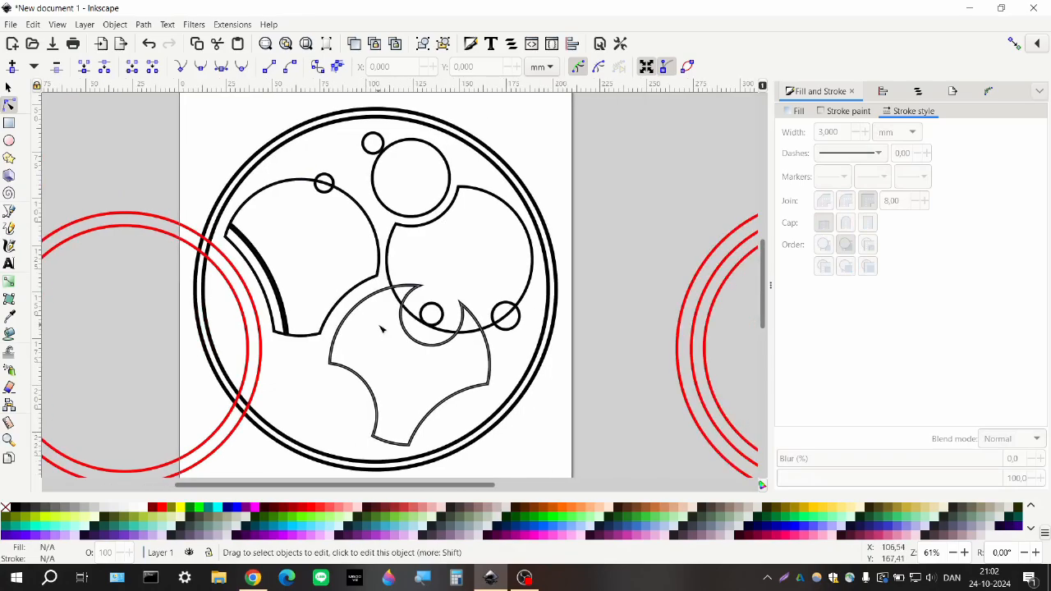
{"action": "scroll", "coordinate": [365, 323], "scroll_direction": "down", "scroll_amount": 2}
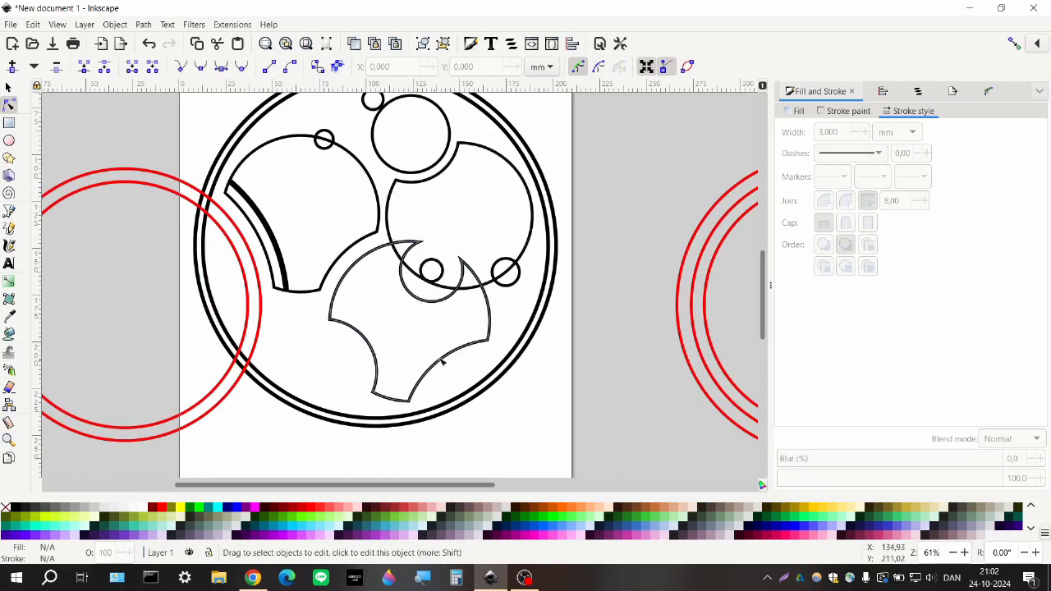
{"action": "scroll", "coordinate": [460, 329], "scroll_direction": "up", "scroll_amount": 3}
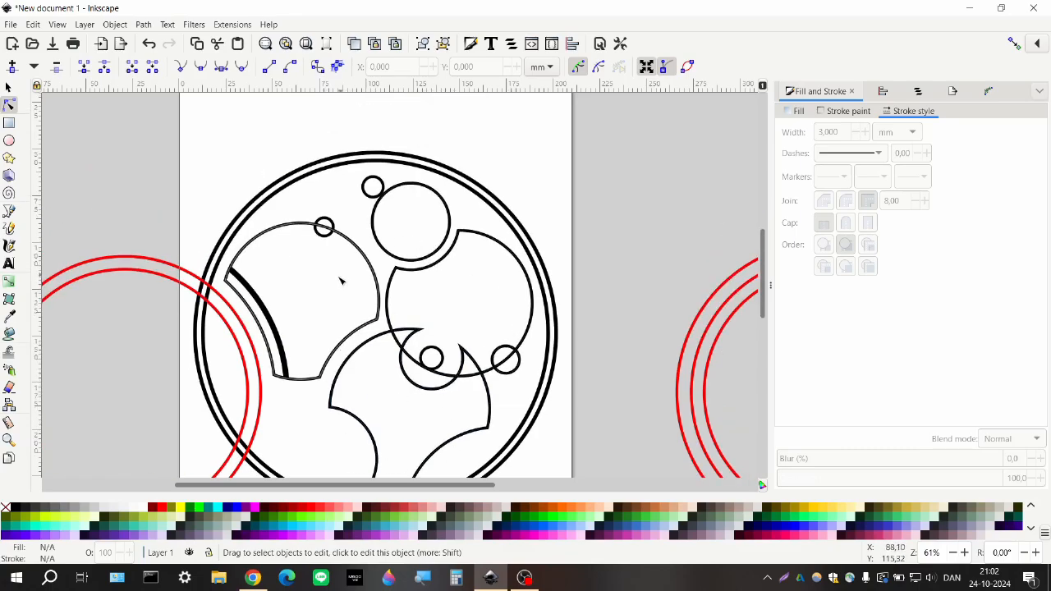
{"action": "scroll", "coordinate": [369, 304], "scroll_direction": "down", "scroll_amount": 4}
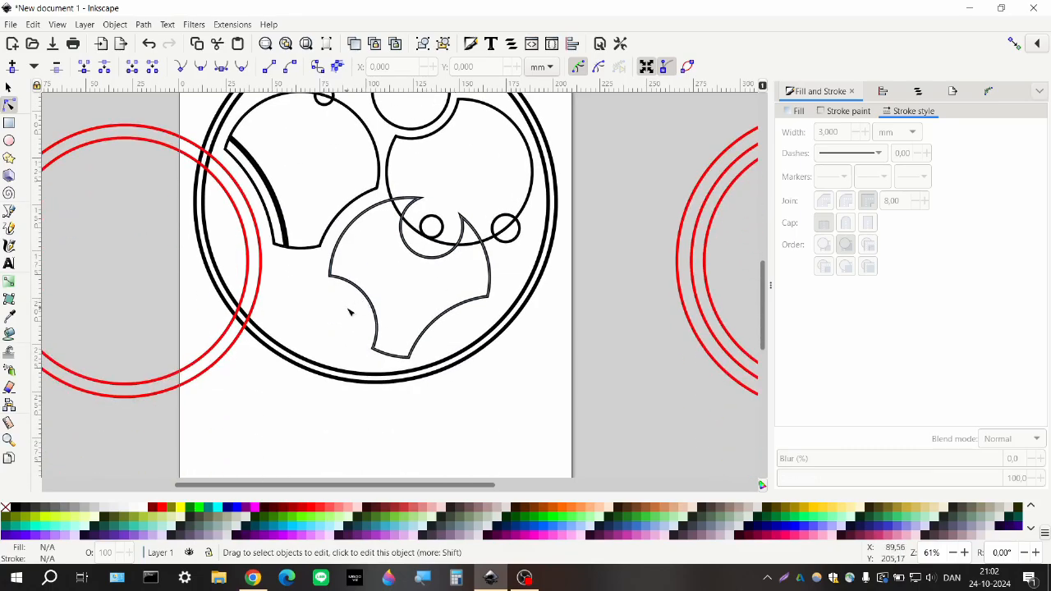
- Draw a whole circle of about 33.17 mm radius over the bottom shape and set its stroke width to 1.5 mm
{"action": "left_click", "coordinate": [9, 141]}
{"action": "scroll", "coordinate": [481, 340], "scroll_direction": "up", "scroll_amount": 1}
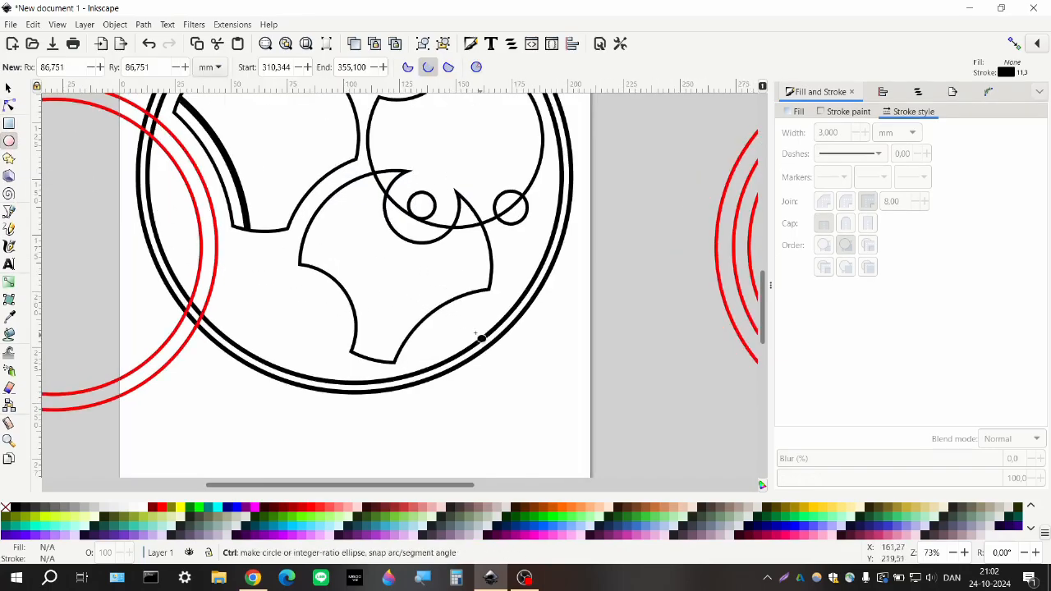
{"action": "scroll", "coordinate": [429, 324], "scroll_direction": "up", "scroll_amount": 2}
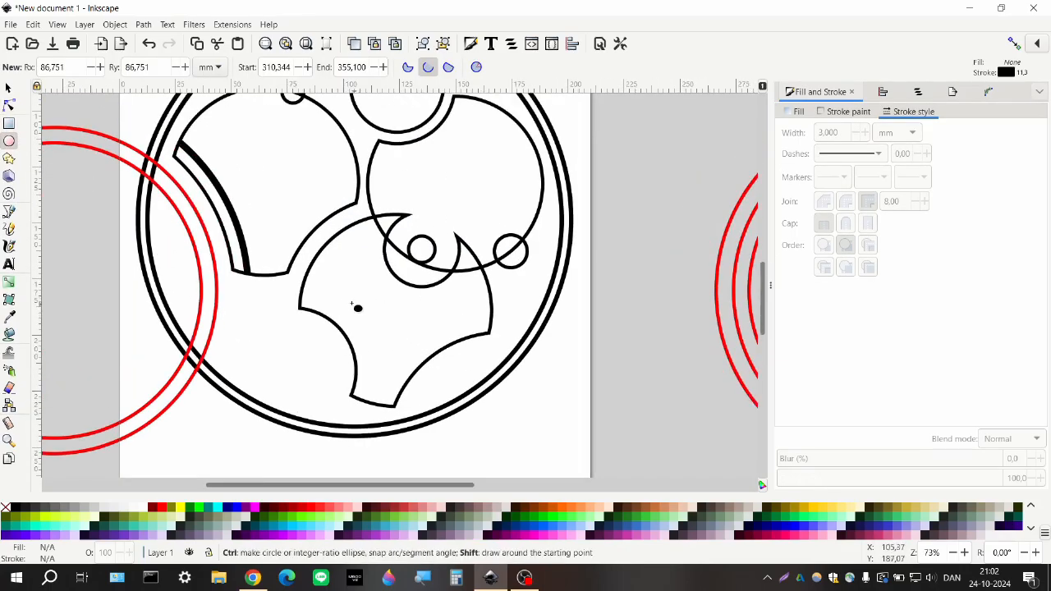
{"action": "mouse_move", "coordinate": [348, 276]}
{"action": "left_mouse_down"}
{"action": "mouse_move", "coordinate": [427, 368]}
{"action": "mouse_move", "coordinate": [421, 351]}
{"action": "left_mouse_up"}
{"action": "left_click", "coordinate": [487, 66]}
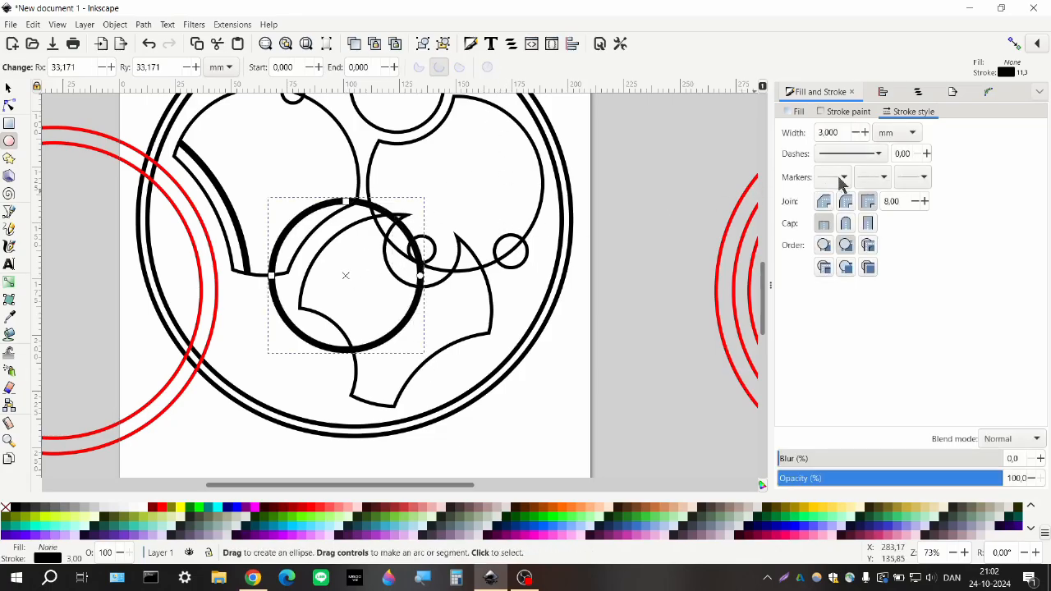
{"action": "double_click", "coordinate": [838, 134]}
{"action": "type", "text": "1"}
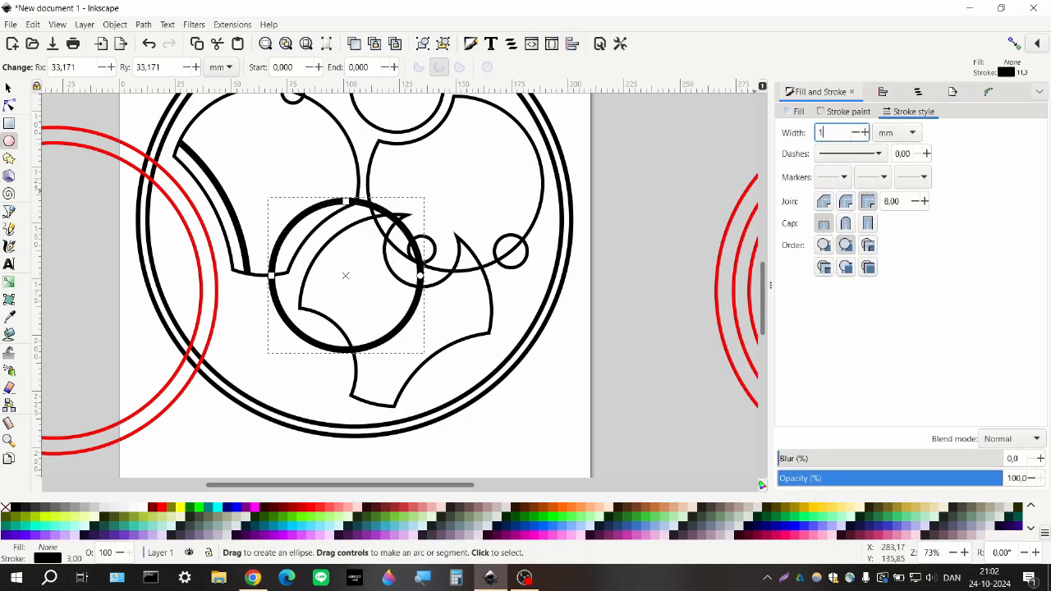
{"action": "type", "text": ".5"}
{"action": "key", "text": "Return"}
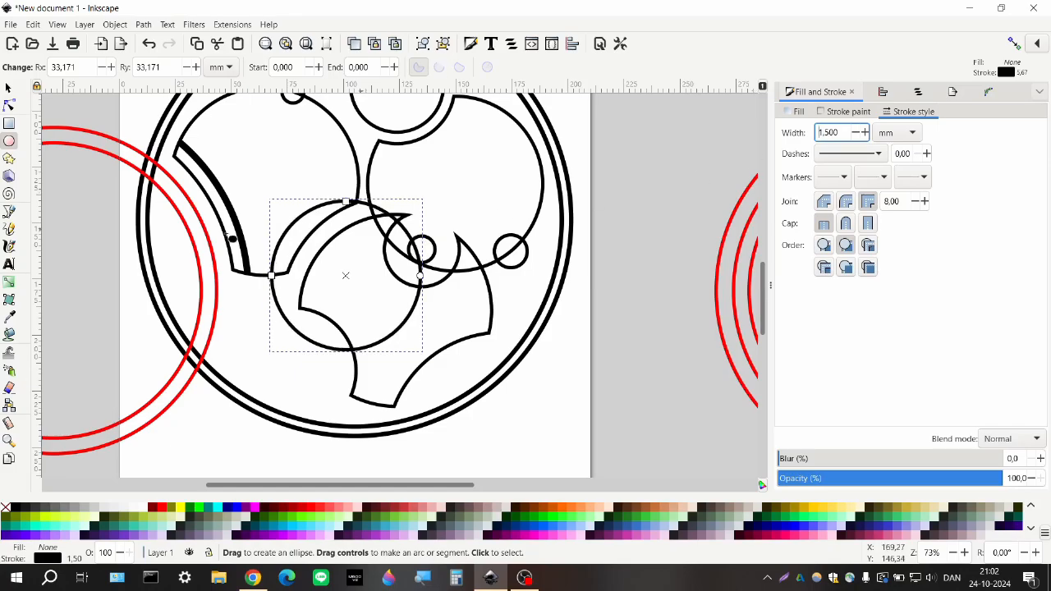
- Enlarge the new circle around its centre to about 76.62 mm across and shift it slightly right over the bottom shape
{"action": "left_click", "coordinate": [15, 92]}
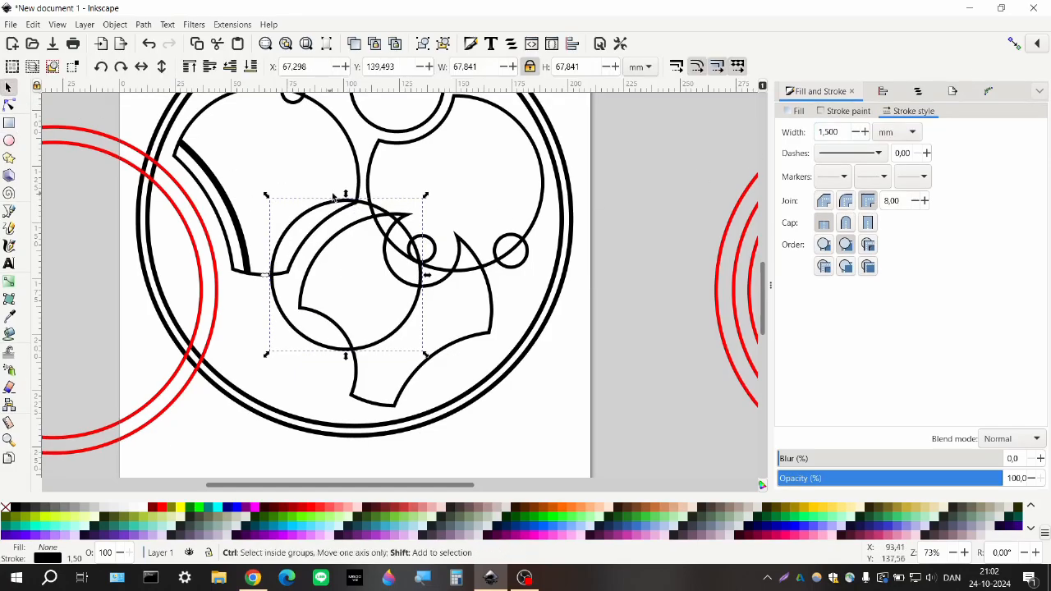
{"action": "left_click_drag", "start_coordinate": [347, 200], "coordinate": [348, 195]}
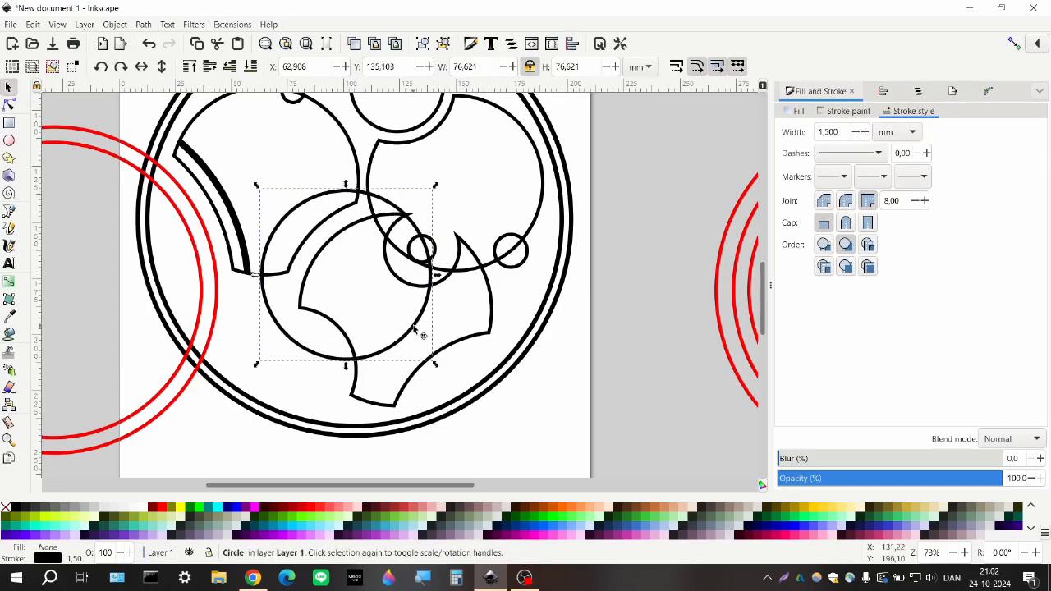
{"action": "mouse_move", "coordinate": [413, 325]}
{"action": "left_mouse_down"}
{"action": "mouse_move", "coordinate": [403, 318]}
{"action": "mouse_move", "coordinate": [425, 331]}
{"action": "left_mouse_up"}
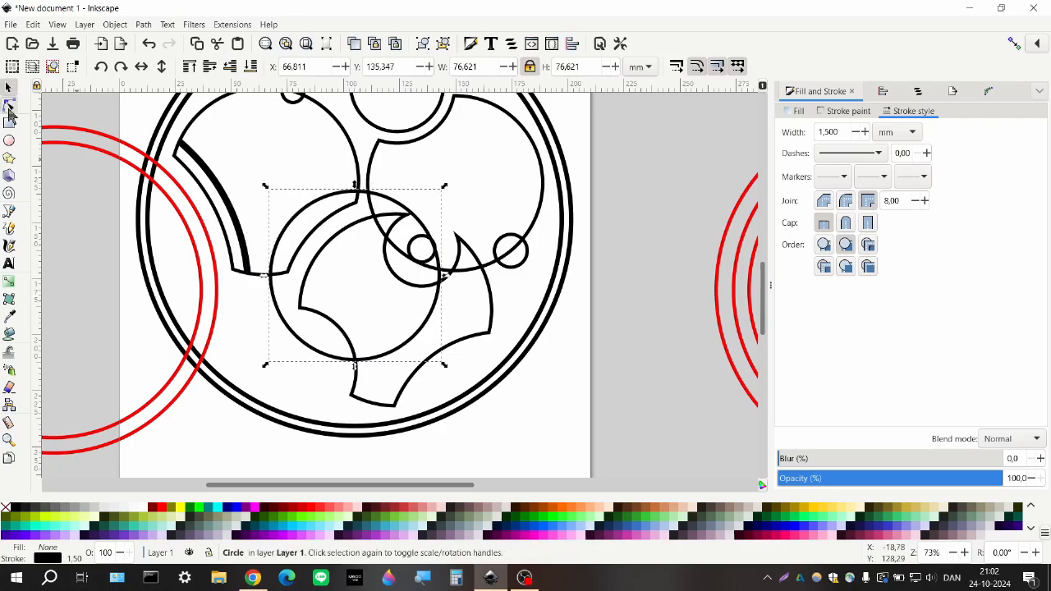
- Turn the new circle into an open arc inside the bottom shape, from its left concave edge to its round upper notch
{"action": "left_click", "coordinate": [9, 105]}
{"action": "left_click_drag", "start_coordinate": [439, 277], "coordinate": [359, 303]}
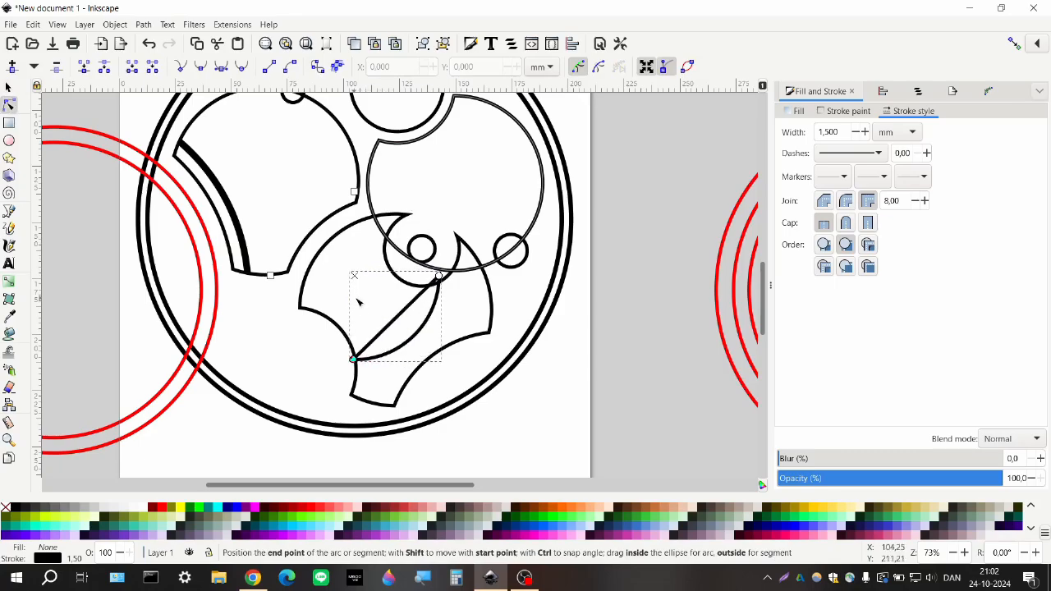
{"action": "scroll", "coordinate": [440, 279], "scroll_direction": "up", "scroll_amount": 1}
{"action": "left_click_drag", "start_coordinate": [437, 275], "coordinate": [435, 281]}
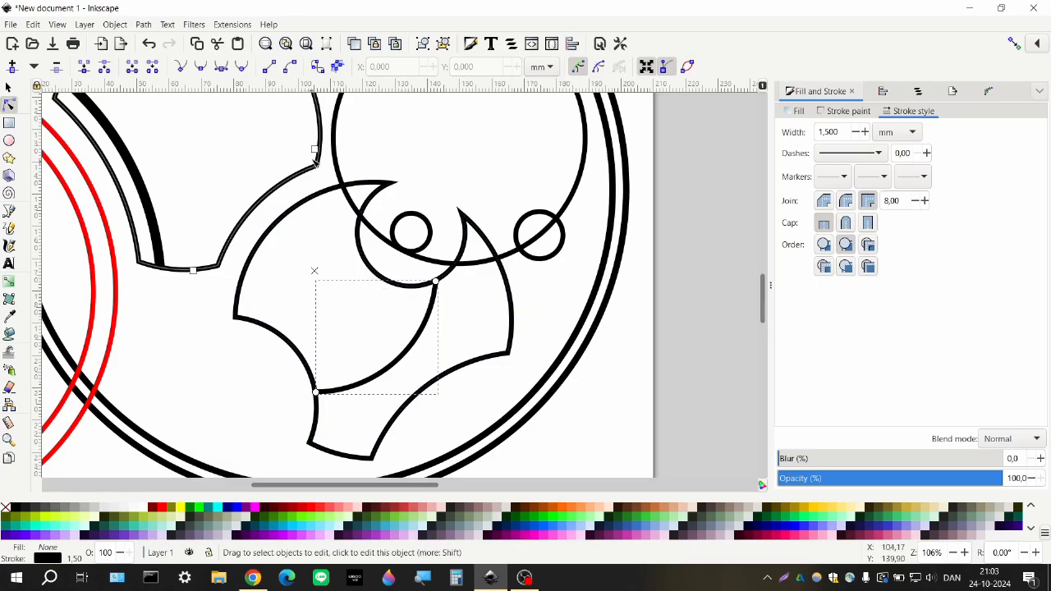
- Duplicate the arc, reduce the copy's radius, and extend its ends to the small circle above and the bottom shape's left edge
{"action": "left_click_drag", "start_coordinate": [314, 149], "coordinate": [314, 177]}
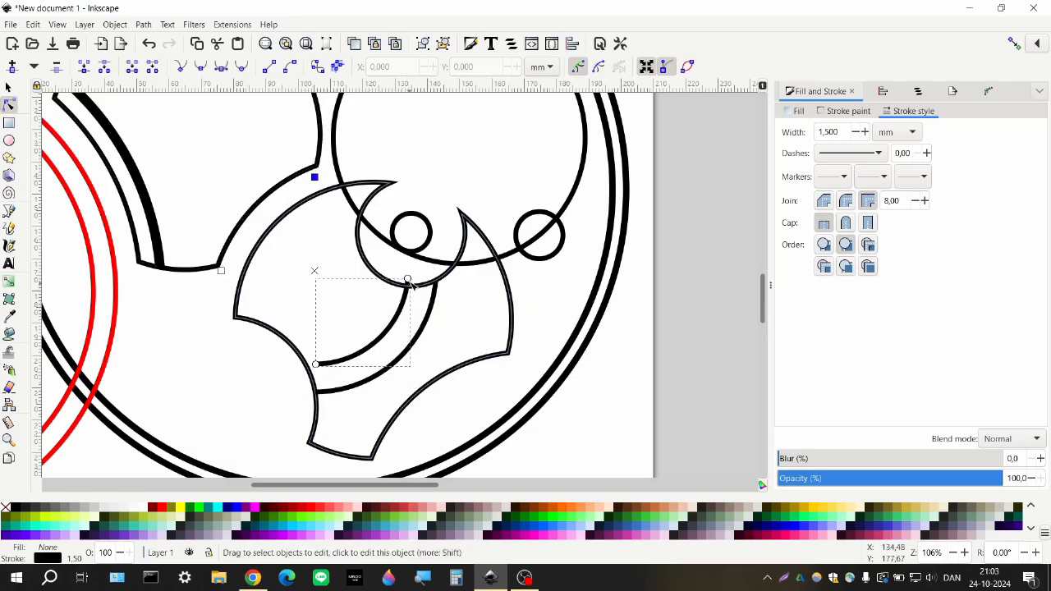
{"action": "left_click_drag", "start_coordinate": [408, 280], "coordinate": [405, 251]}
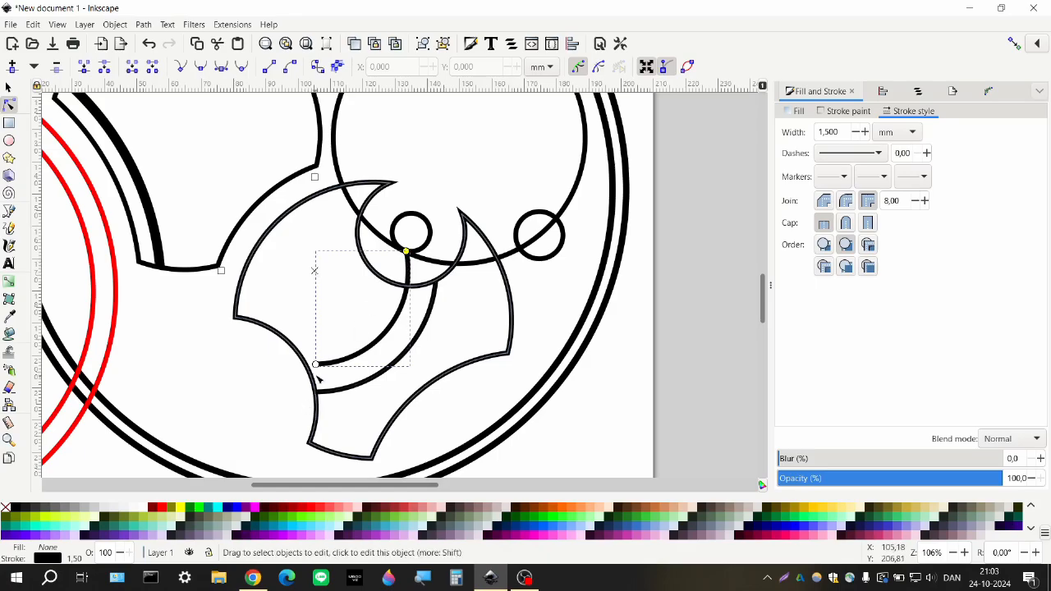
{"action": "left_click_drag", "start_coordinate": [316, 364], "coordinate": [305, 364]}
{"action": "scroll", "coordinate": [366, 308], "scroll_direction": "down", "scroll_amount": 1}
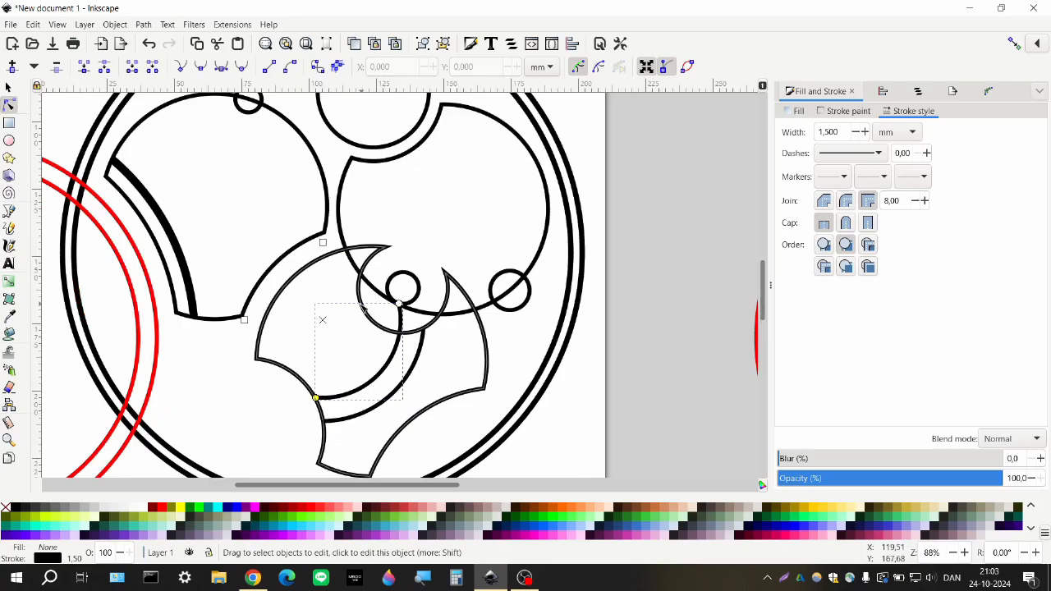
{"action": "scroll", "coordinate": [346, 314], "scroll_direction": "down", "scroll_amount": 1}
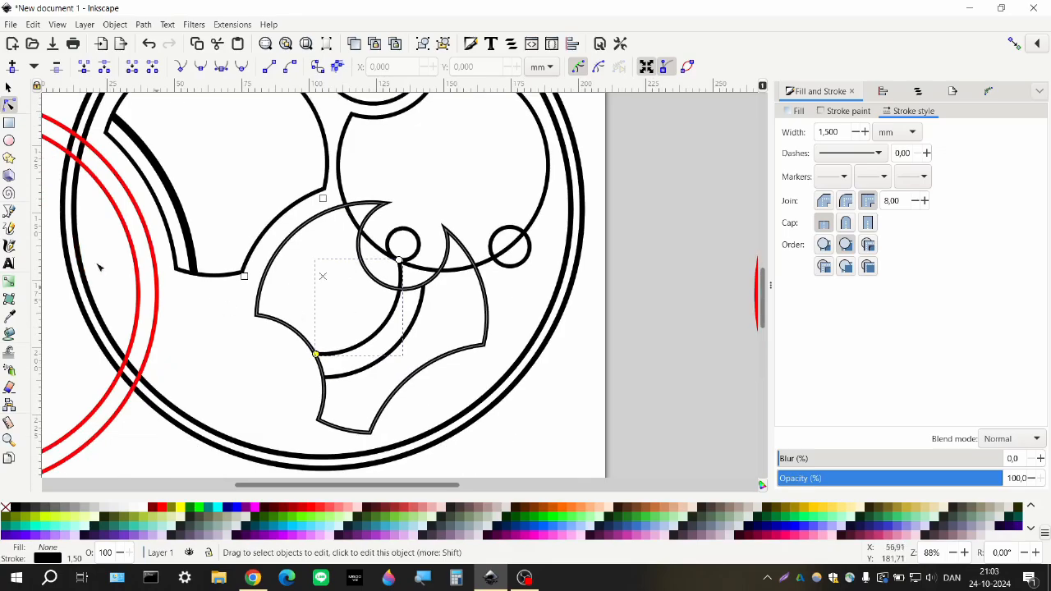
- Draw a straight line about 83 mm long from the bottom shape's round notch to the lower left of the inner ring
{"action": "left_click", "coordinate": [9, 210]}
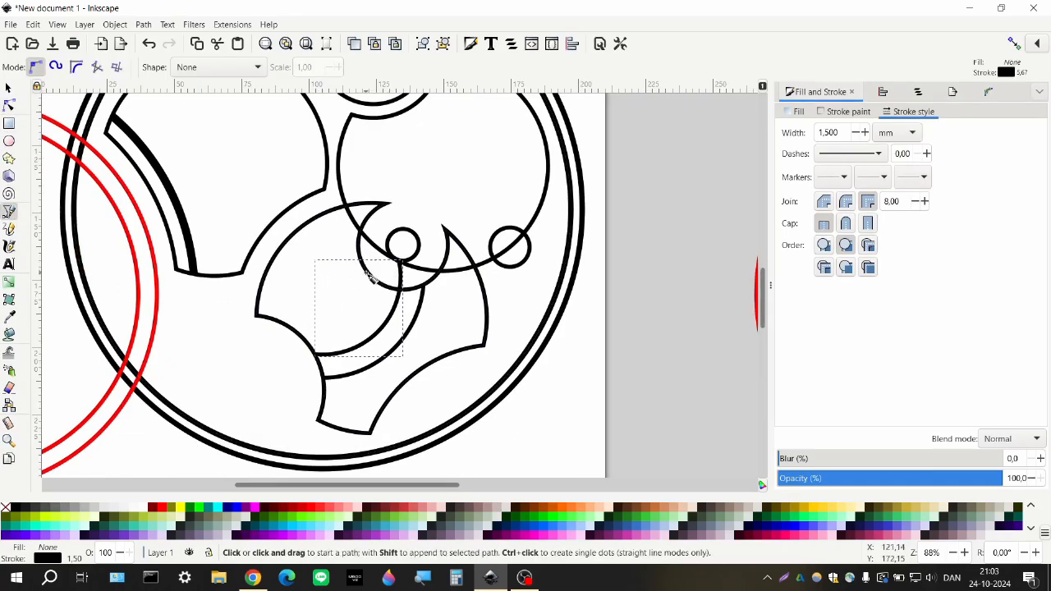
{"action": "left_click", "coordinate": [366, 273]}
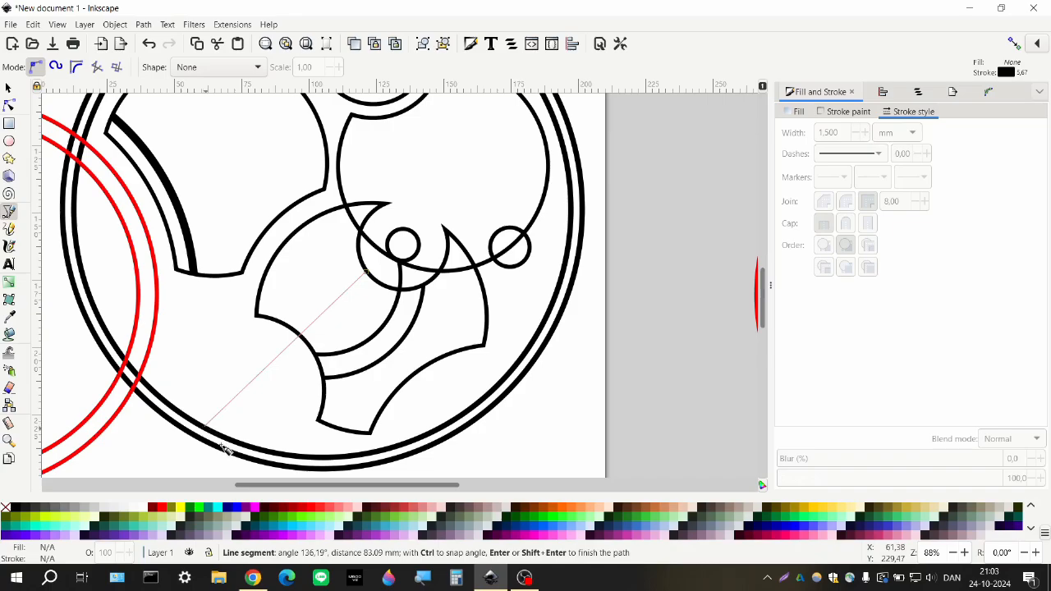
{"action": "double_click", "coordinate": [206, 426]}
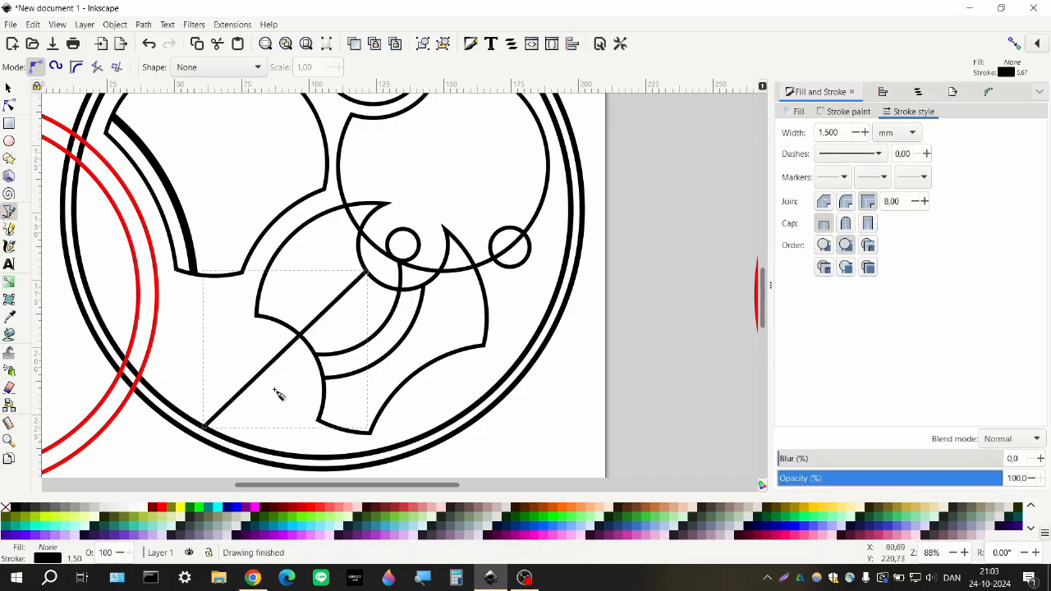
{"action": "left_click", "coordinate": [283, 326]}
{"action": "scroll", "coordinate": [305, 240], "scroll_direction": "up", "scroll_amount": 4}
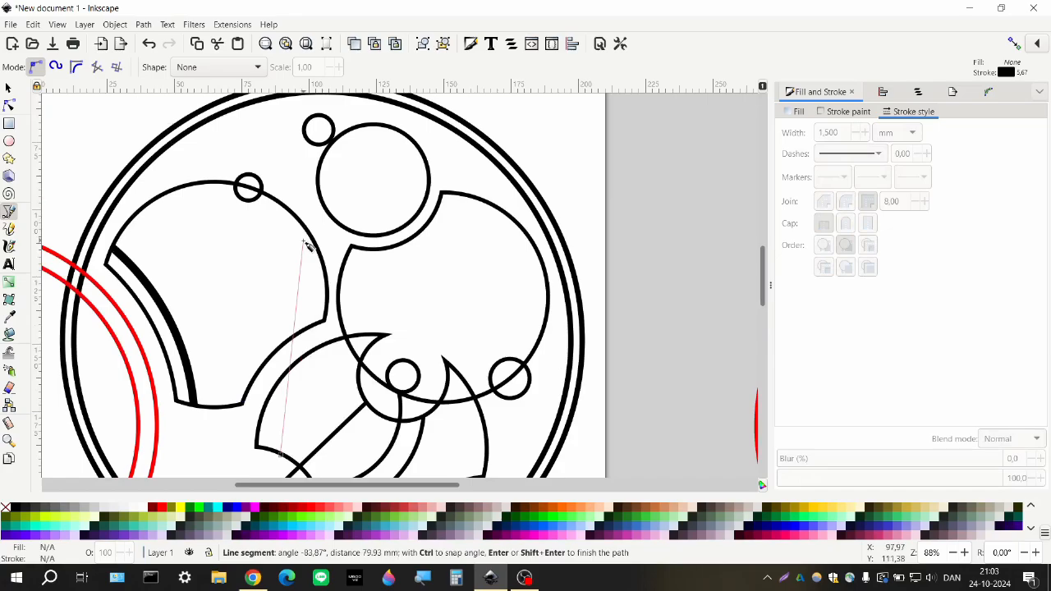
{"action": "scroll", "coordinate": [306, 243], "scroll_direction": "down", "scroll_amount": 1, "text": "ctrl"}
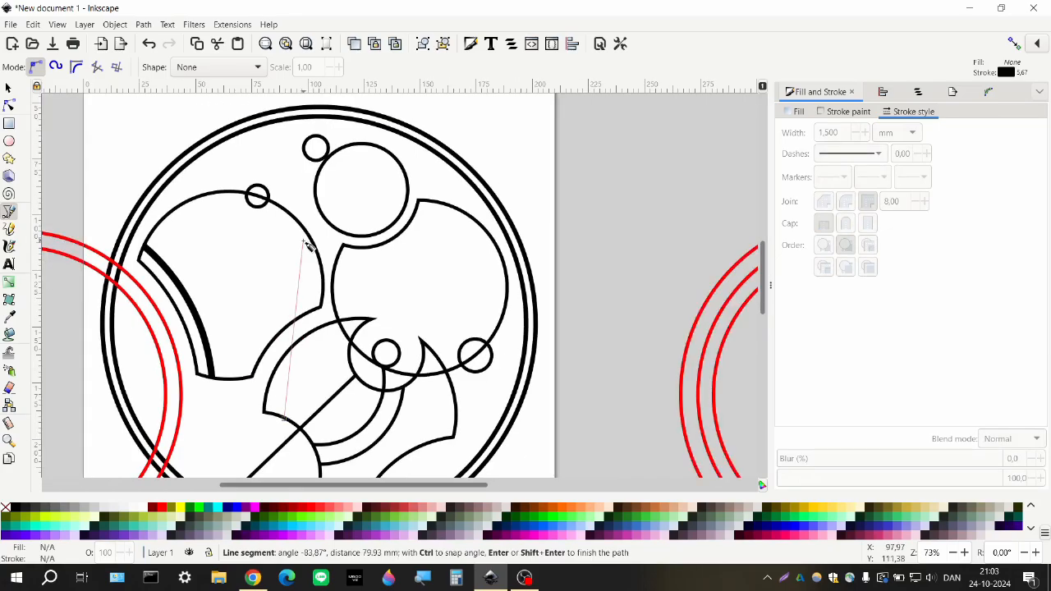
{"action": "key", "text": "Escape"}
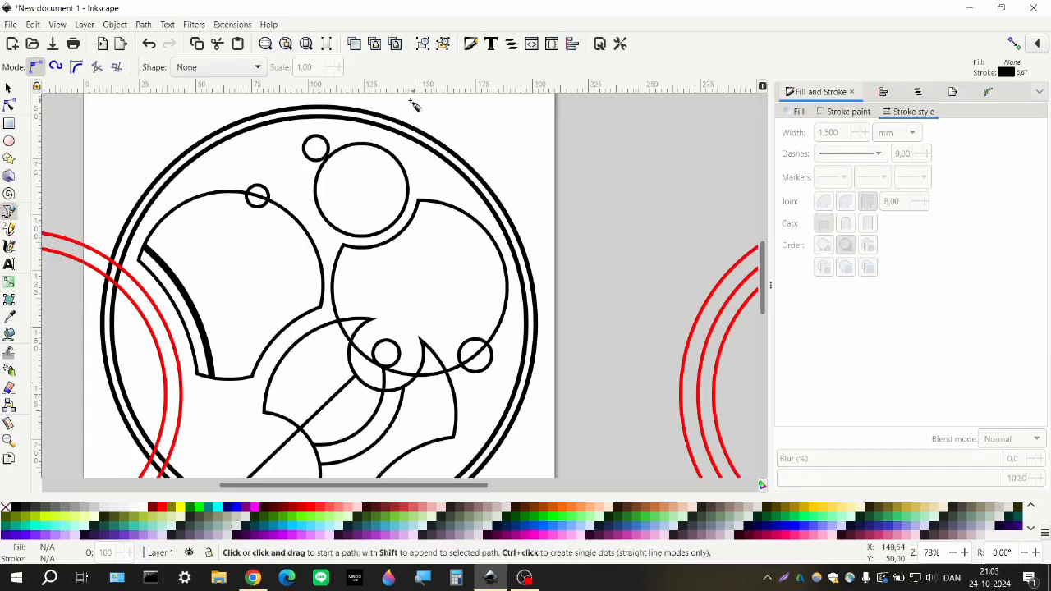
- Draw a line about 137 mm long from the inner ring's upper right to the bottom shape's left concave edge, and bend it leftwards
{"action": "left_click", "coordinate": [385, 126]}
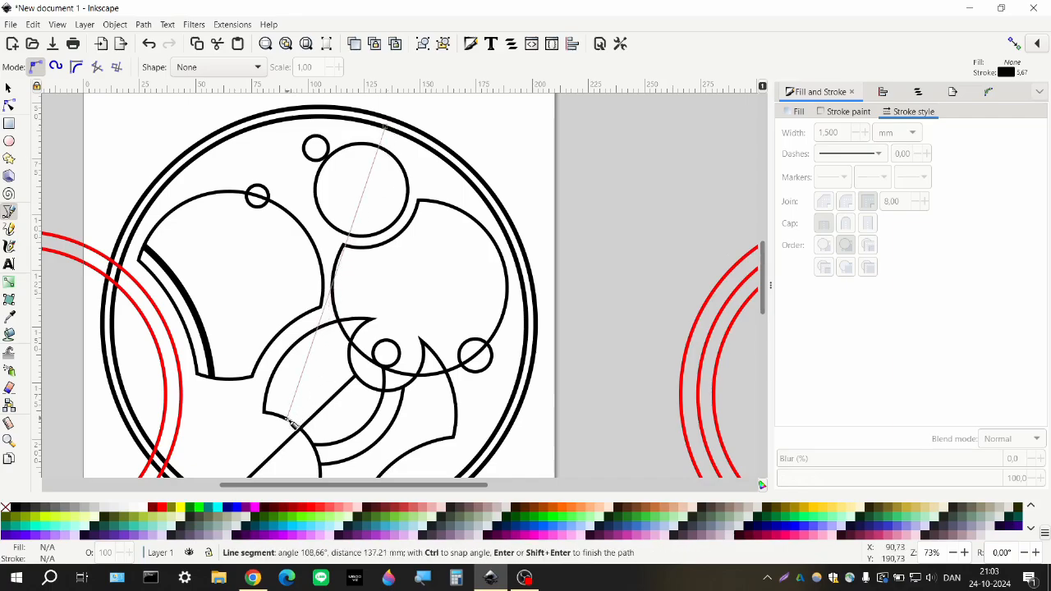
{"action": "double_click", "coordinate": [285, 419]}
{"action": "left_click", "coordinate": [9, 106]}
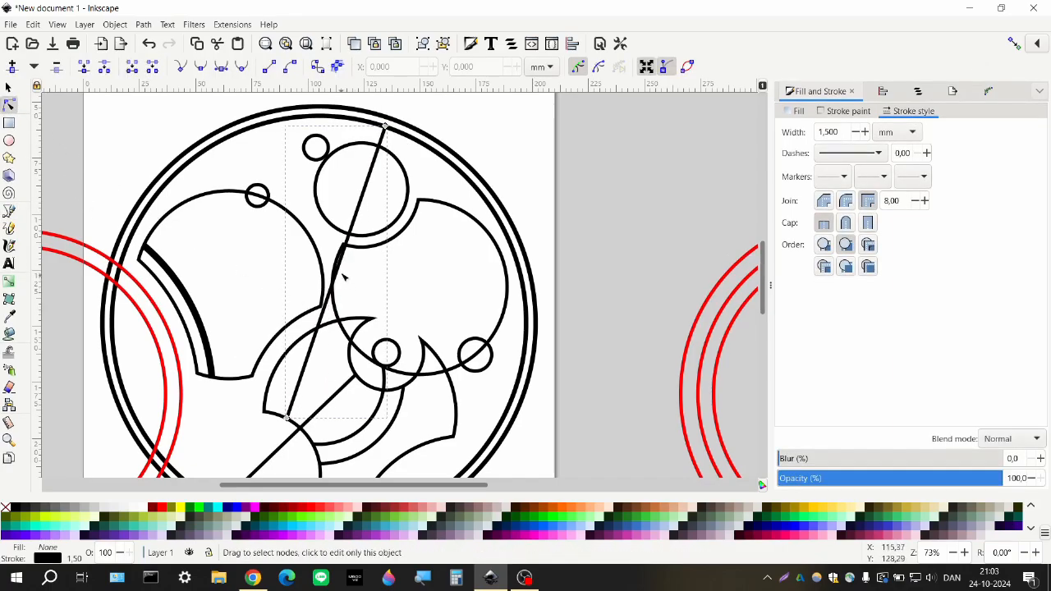
{"action": "left_click_drag", "start_coordinate": [332, 278], "coordinate": [307, 260]}
{"action": "left_click", "coordinate": [189, 141]}
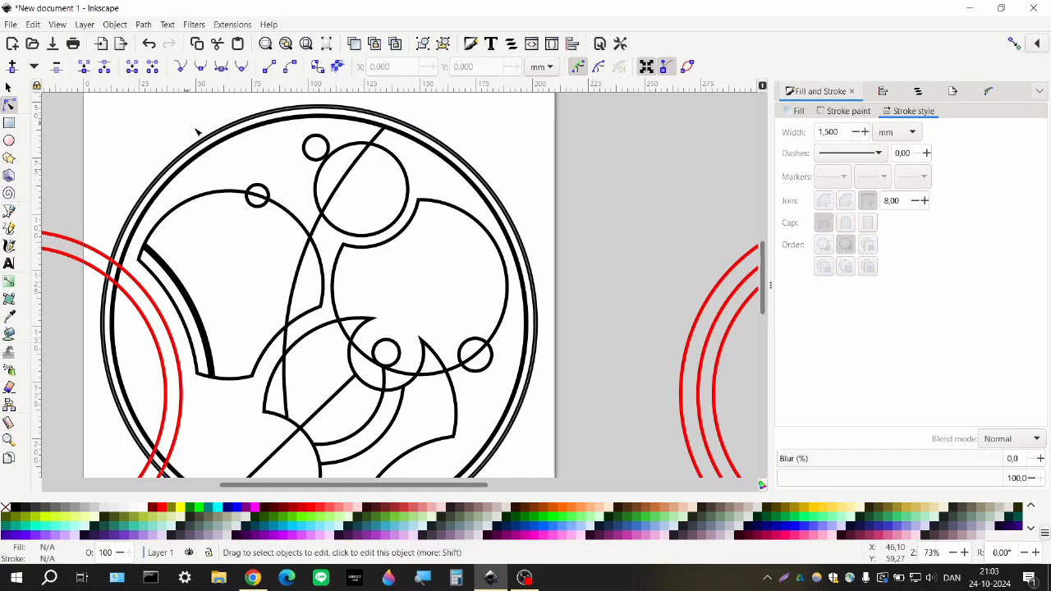
- Draw a straight line from the small circle on the right shape's lower edge to the concave upper edge of that shape
{"action": "scroll", "coordinate": [298, 326], "scroll_direction": "down", "scroll_amount": 1}
{"action": "scroll", "coordinate": [298, 330], "scroll_direction": "down", "scroll_amount": 1}
{"action": "scroll", "coordinate": [328, 325], "scroll_direction": "right", "scroll_amount": 1}
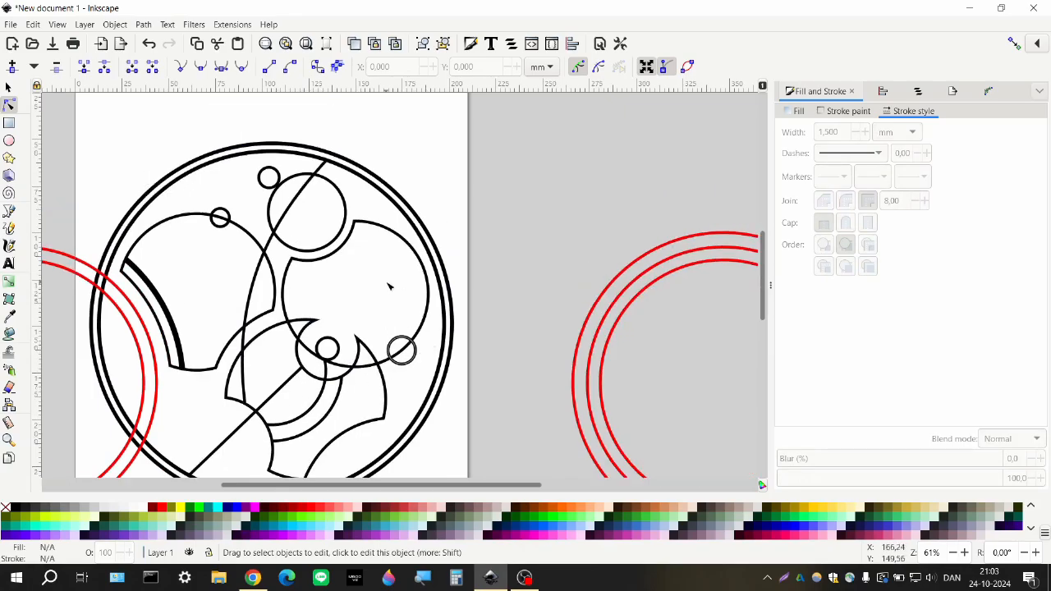
{"action": "scroll", "coordinate": [213, 213], "scroll_direction": "up", "scroll_amount": 1}
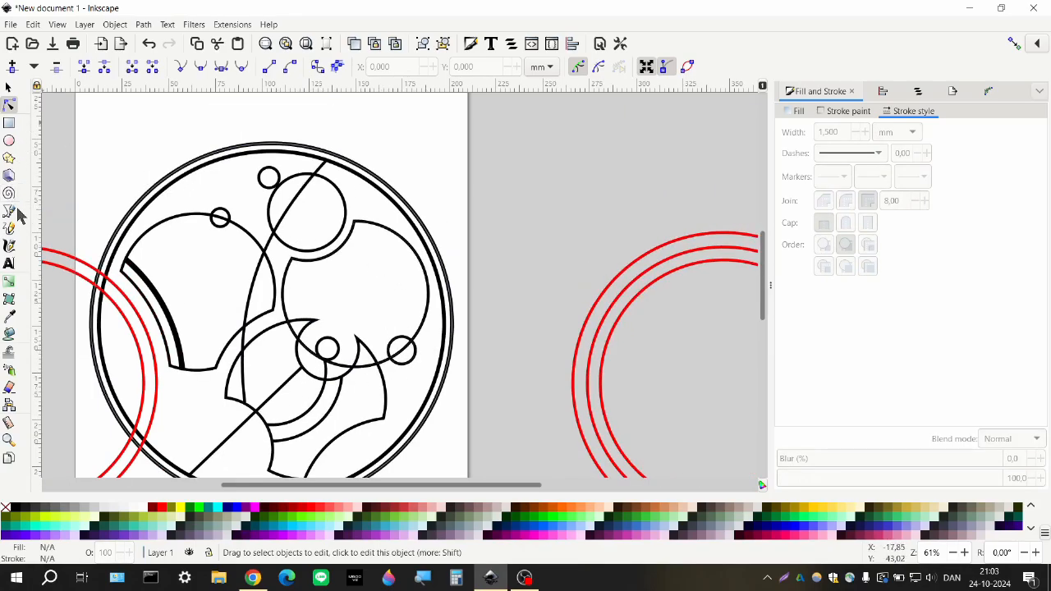
{"action": "left_click", "coordinate": [10, 211]}
{"action": "scroll", "coordinate": [404, 345], "scroll_direction": "up", "scroll_amount": 4}
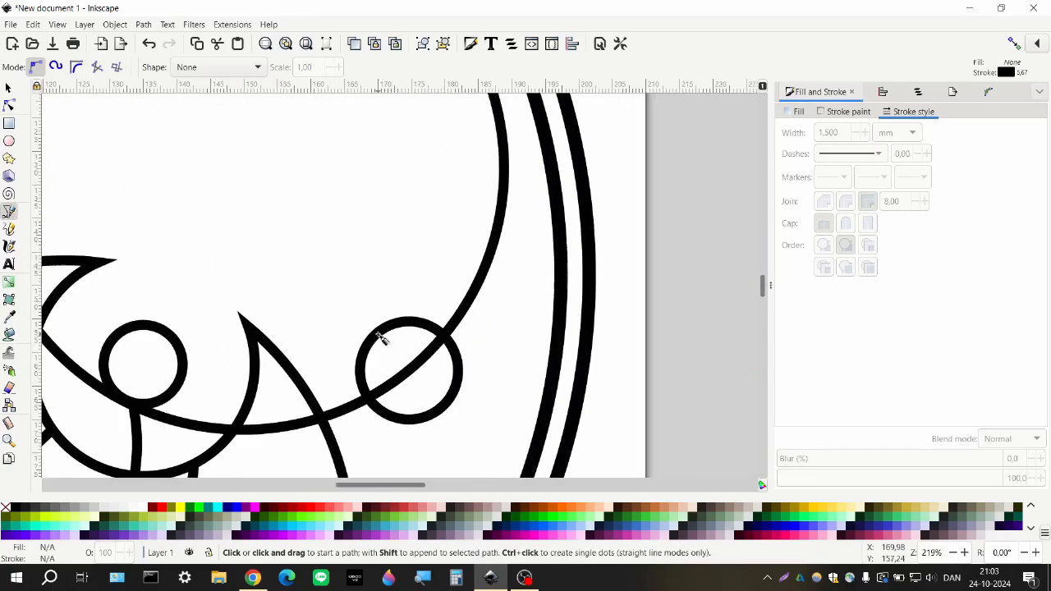
{"action": "left_click", "coordinate": [379, 338]}
{"action": "scroll", "coordinate": [376, 336], "scroll_direction": "down", "scroll_amount": 3}
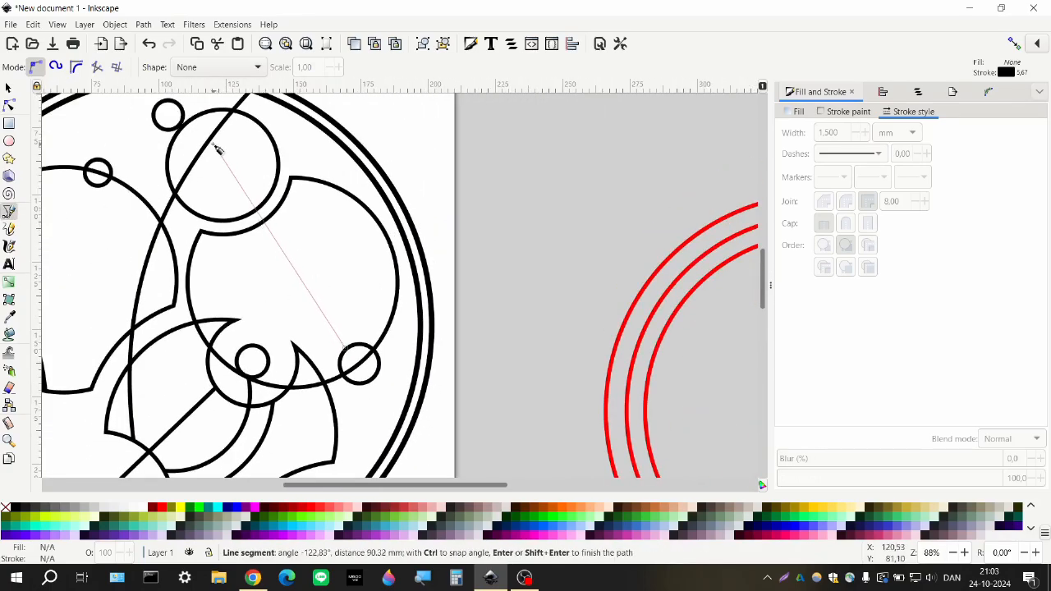
{"action": "double_click", "coordinate": [263, 226]}
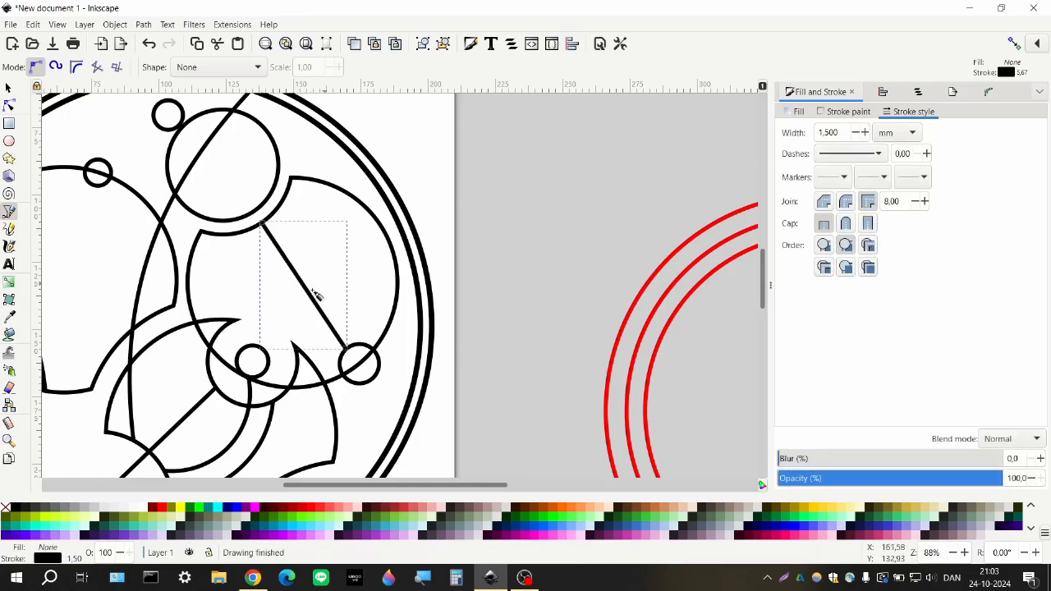
{"action": "scroll", "coordinate": [320, 320], "scroll_direction": "down", "scroll_amount": 1}
{"action": "scroll", "coordinate": [316, 265], "scroll_direction": "left", "scroll_amount": 1}
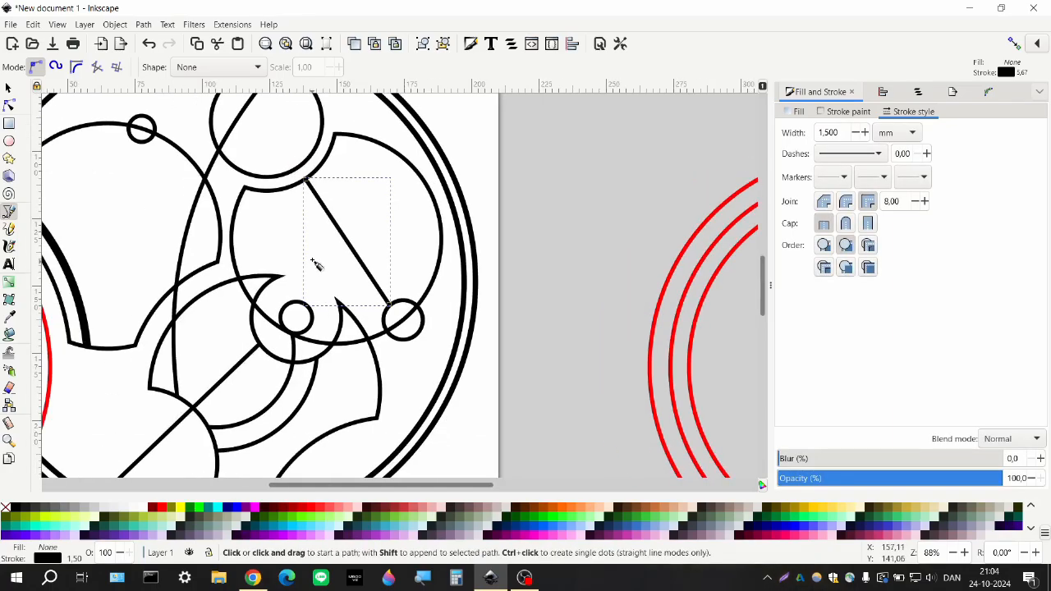
{"action": "left_click", "coordinate": [9, 141]}
{"action": "left_click_drag", "start_coordinate": [321, 211], "coordinate": [374, 270]}
{"action": "left_click", "coordinate": [488, 71]}
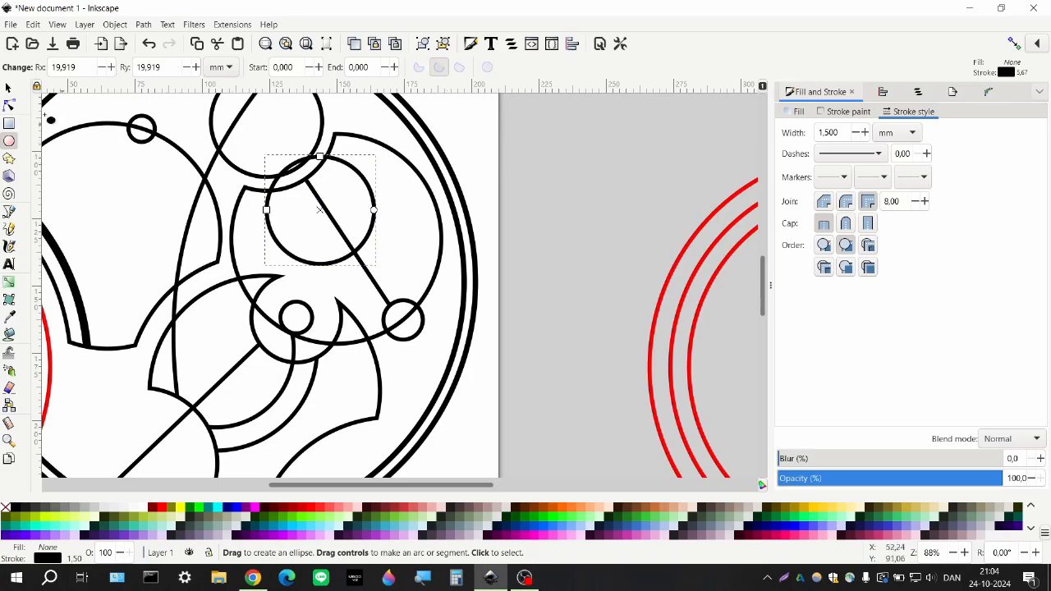
{"action": "left_click", "coordinate": [9, 105]}
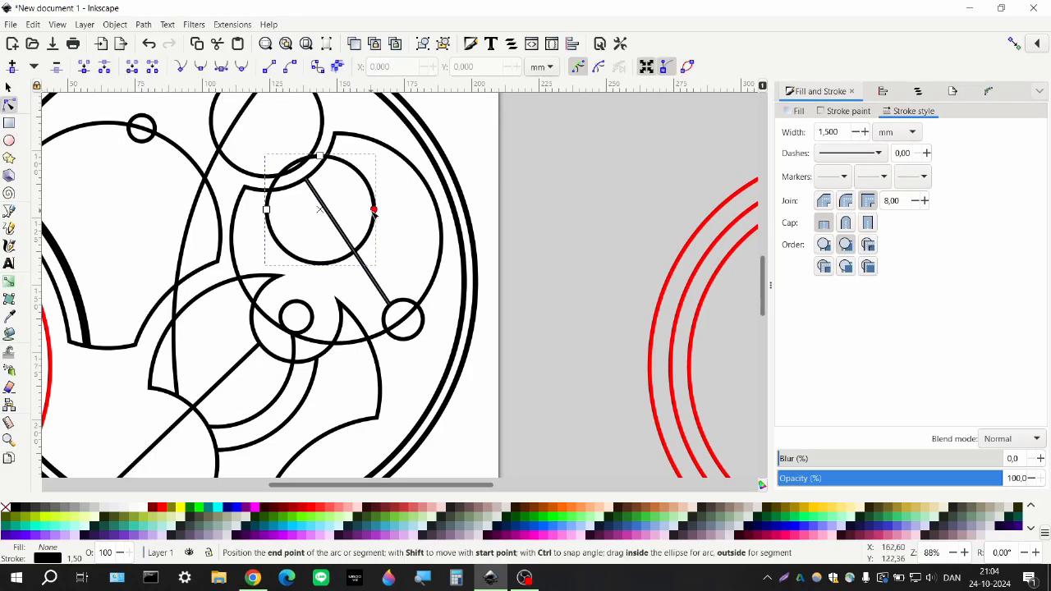
{"action": "left_click", "coordinate": [9, 88]}
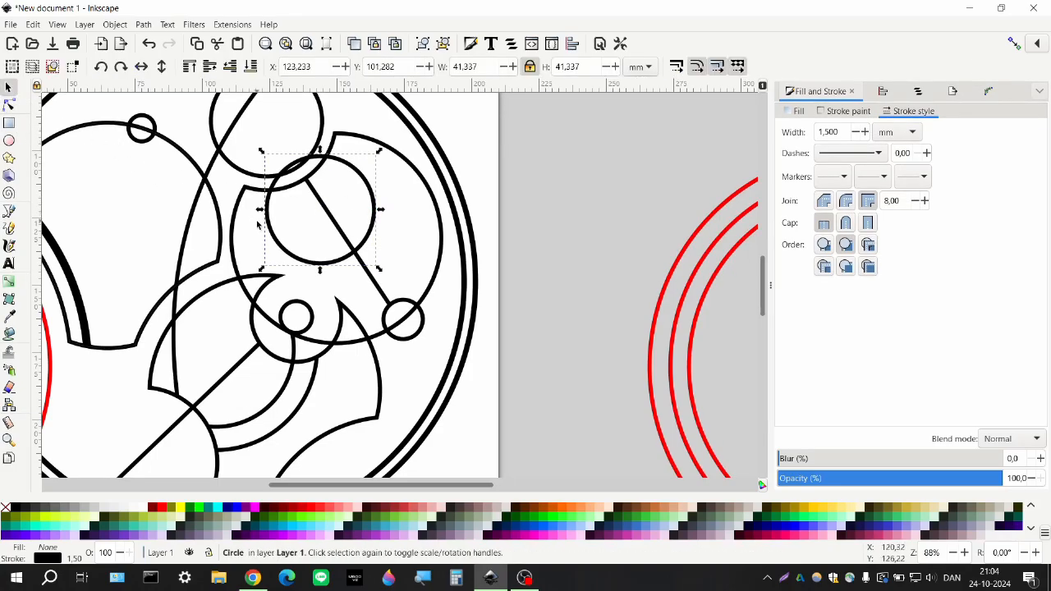
{"action": "key", "text": "Delete"}
- Duplicate the right-hand large black circle of the reference drawing and move the copy horizontally left onto the matching shape on the page
{"action": "scroll", "coordinate": [294, 231], "scroll_direction": "down", "scroll_amount": 3}
{"action": "scroll", "coordinate": [295, 233], "scroll_direction": "right", "scroll_amount": 3}
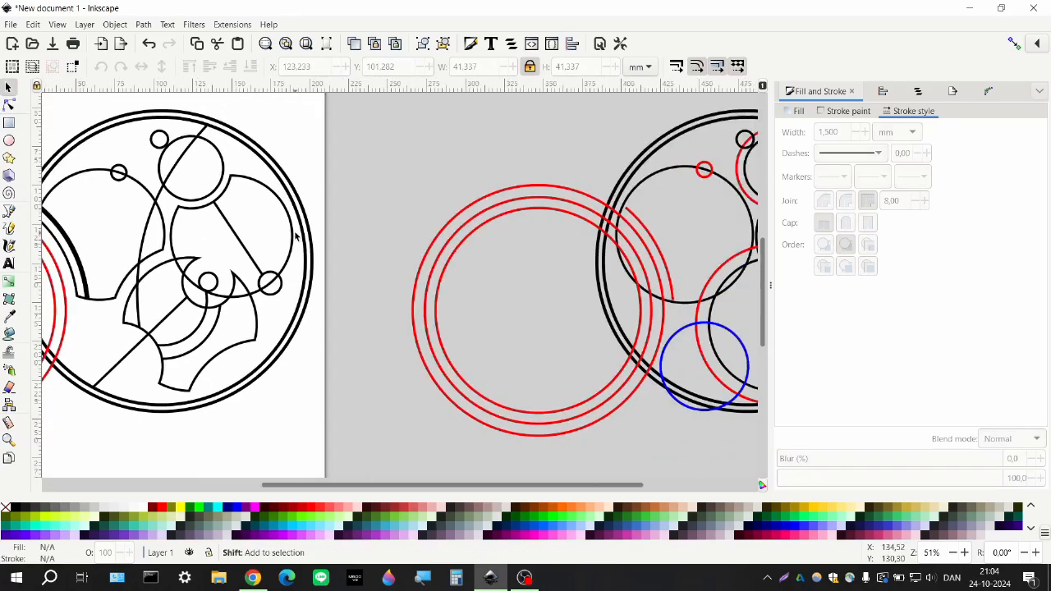
{"action": "scroll", "coordinate": [337, 250], "scroll_direction": "right", "scroll_amount": 2}
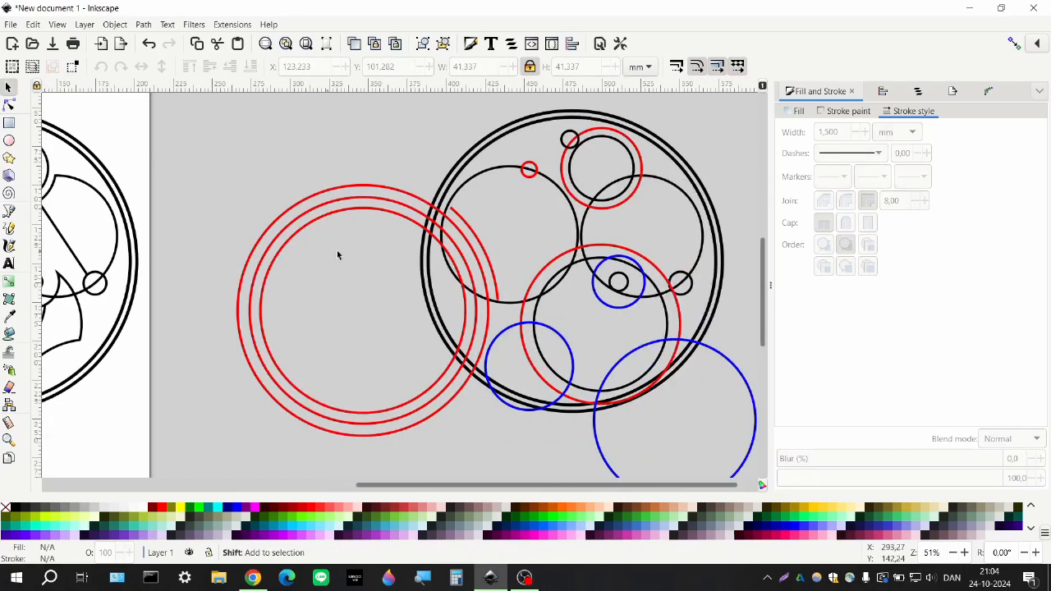
{"action": "left_click", "coordinate": [666, 185]}
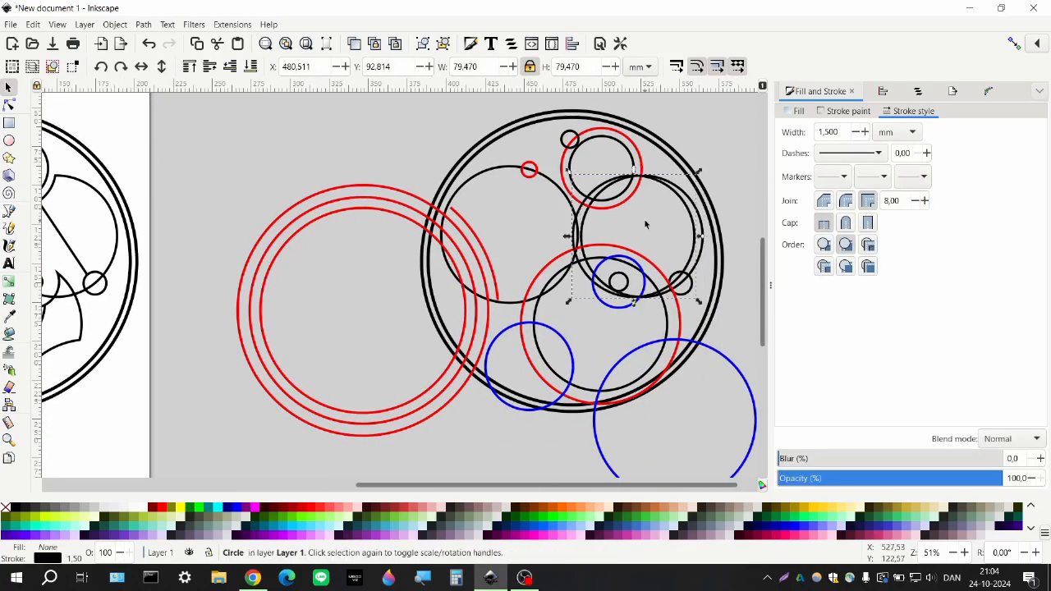
{"action": "left_click_drag", "start_coordinate": [644, 219], "coordinate": [356, 326]}
{"action": "key", "text": "shift+Left"}
{"action": "key", "text": "shift+Left"}
{"action": "key", "text": "shift+Left"}
{"action": "key", "text": "shift+Left"}
{"action": "key", "text": "shift+Left"}
{"action": "key", "text": "shift+Left"}
{"action": "key", "text": "shift+Left"}
{"action": "key", "text": "shift+Left"}
{"action": "key", "text": "shift+Left"}
{"action": "key", "text": "shift+Left"}
{"action": "key", "text": "shift+Left"}
{"action": "key", "text": "shift+Left"}
{"action": "key", "text": "shift+Left"}
{"action": "key", "text": "shift+Left"}
{"action": "key", "text": "shift+Left"}
{"action": "key", "text": "shift+Left"}
{"action": "key", "text": "shift+Left"}
{"action": "key", "text": "shift+Left"}
{"action": "key", "text": "shift+Left"}
{"action": "key", "text": "shift+Left"}
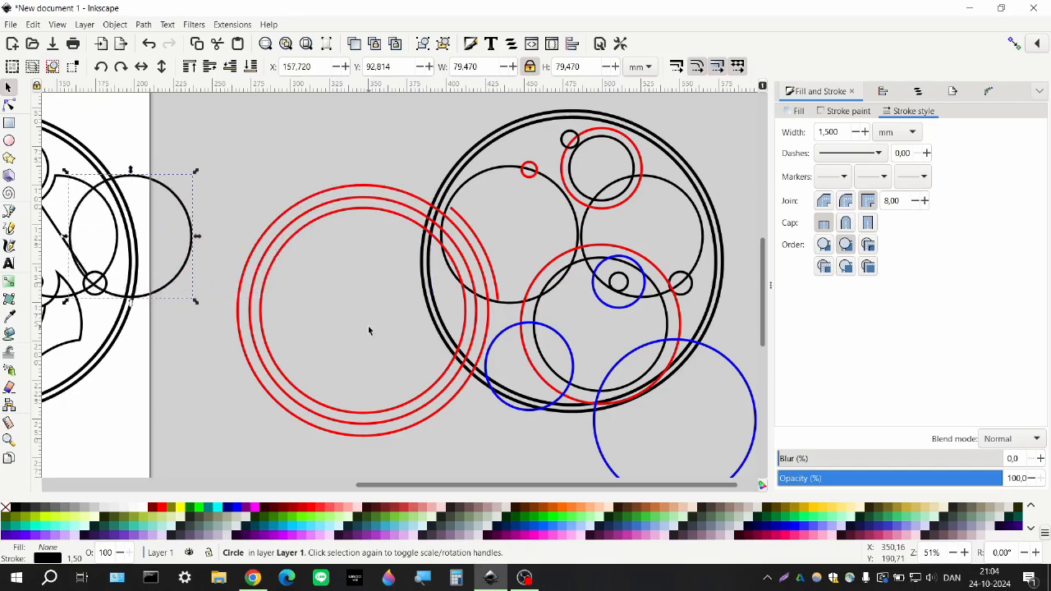
{"action": "scroll", "coordinate": [368, 325], "scroll_direction": "left", "scroll_amount": 4}
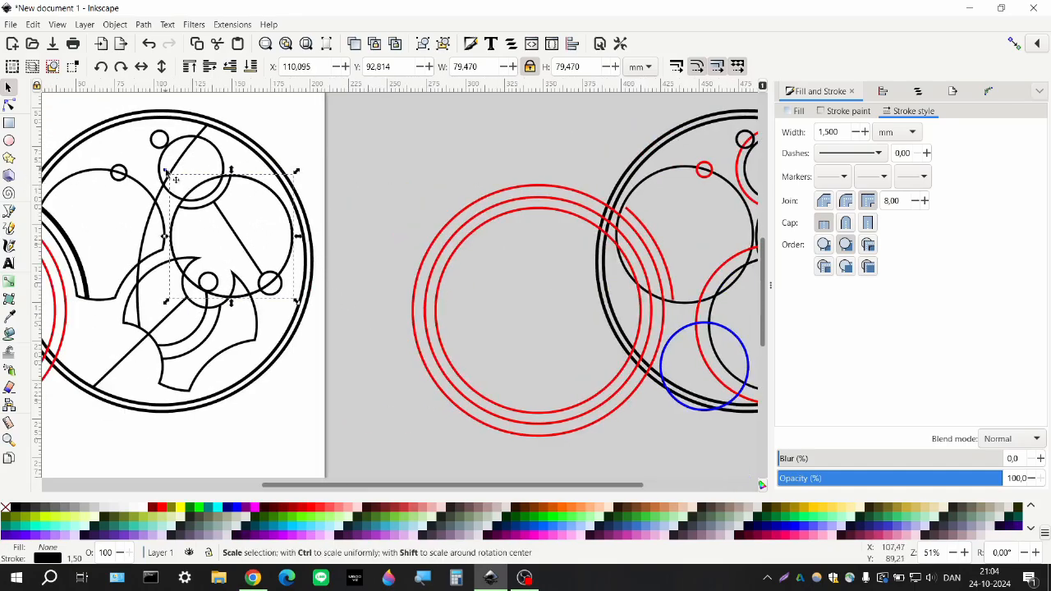
{"action": "scroll", "coordinate": [171, 175], "scroll_direction": "left", "scroll_amount": 1}
- Shrink the copied circle around its centre to about 70.7 mm wide and make two separate arcs of it inside the shape's right and left edges
{"action": "scroll", "coordinate": [211, 176], "scroll_direction": "up", "scroll_amount": 4}
{"action": "left_click_drag", "start_coordinate": [344, 179], "coordinate": [348, 188]}
{"action": "left_click", "coordinate": [9, 105]}
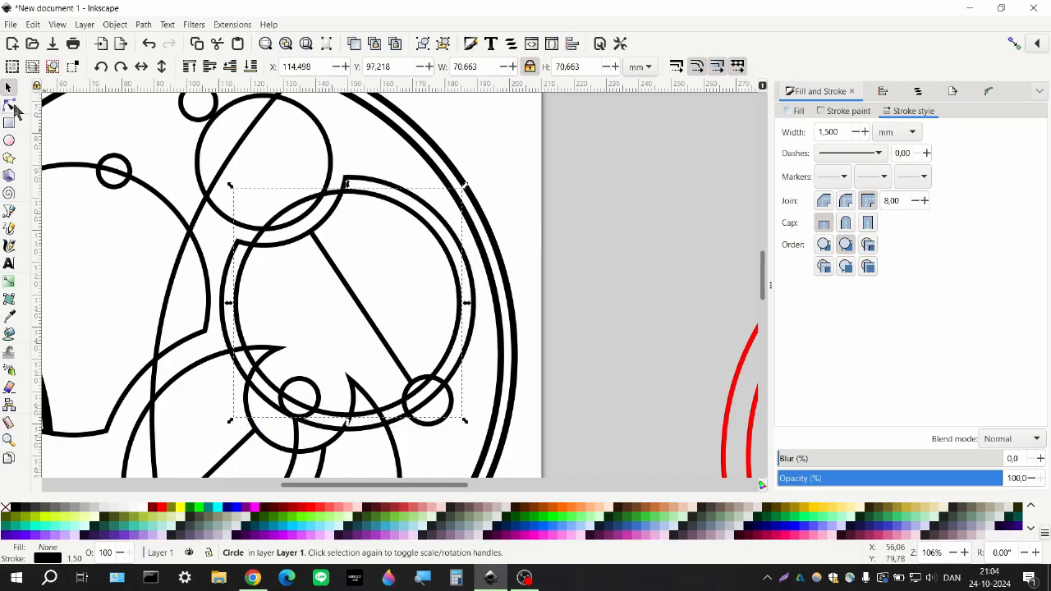
{"action": "left_click_drag", "start_coordinate": [459, 306], "coordinate": [349, 234]}
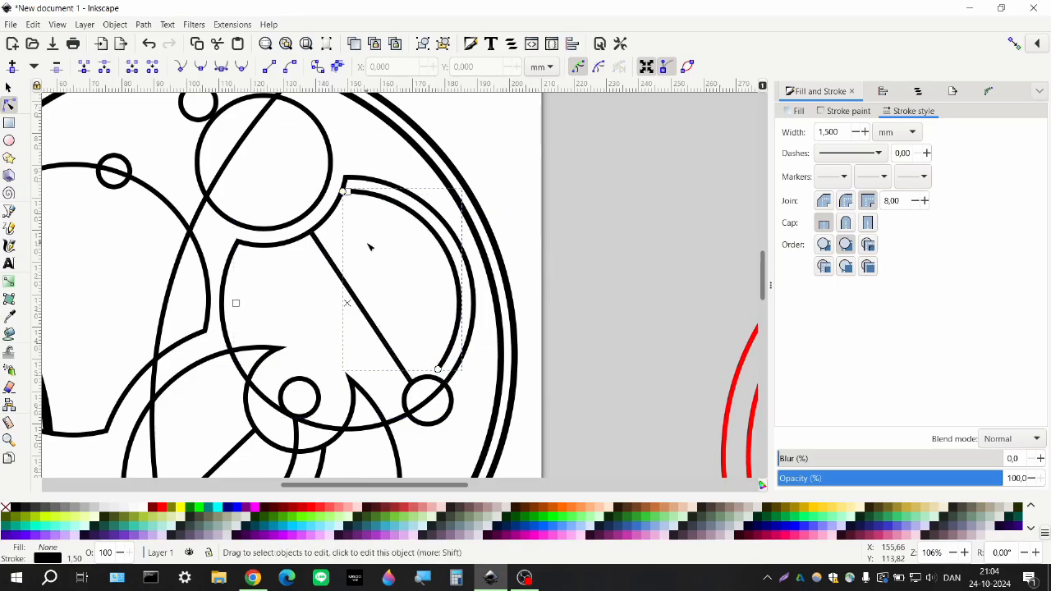
{"action": "left_click_drag", "start_coordinate": [437, 369], "coordinate": [278, 265]}
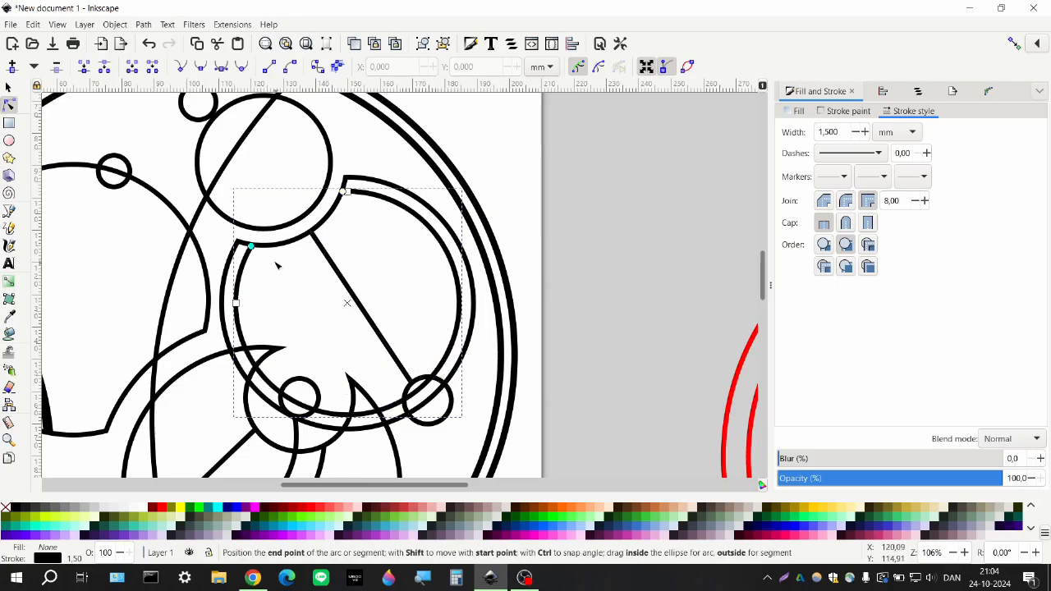
{"action": "left_click_drag", "start_coordinate": [345, 191], "coordinate": [304, 323]}
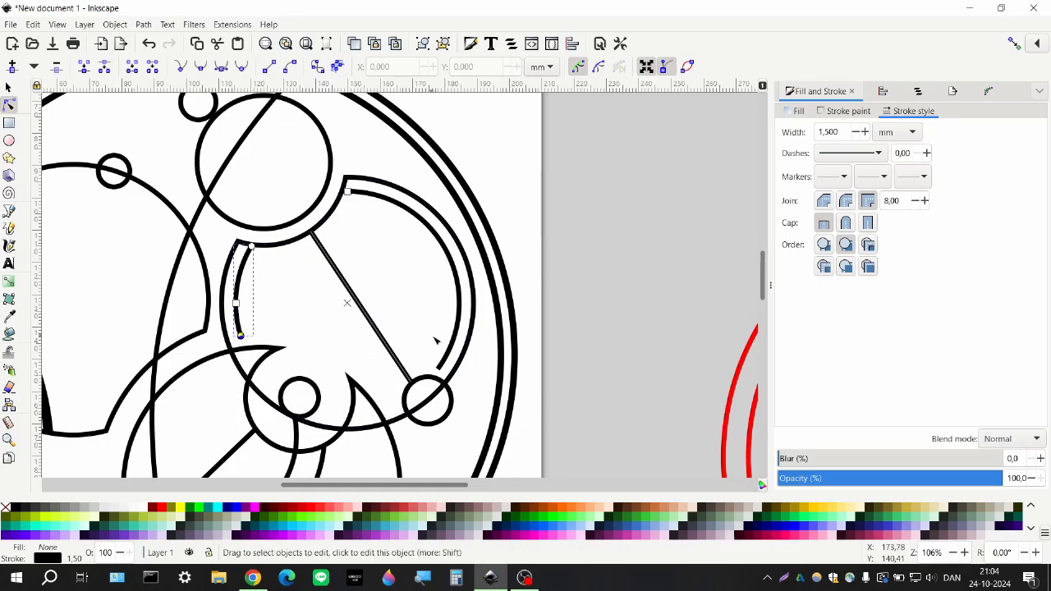
- Give both new inner arcs round stroke caps and clear the selection
{"action": "scroll", "coordinate": [444, 369], "scroll_direction": "up", "scroll_amount": 3}
{"action": "left_click", "coordinate": [447, 364]}
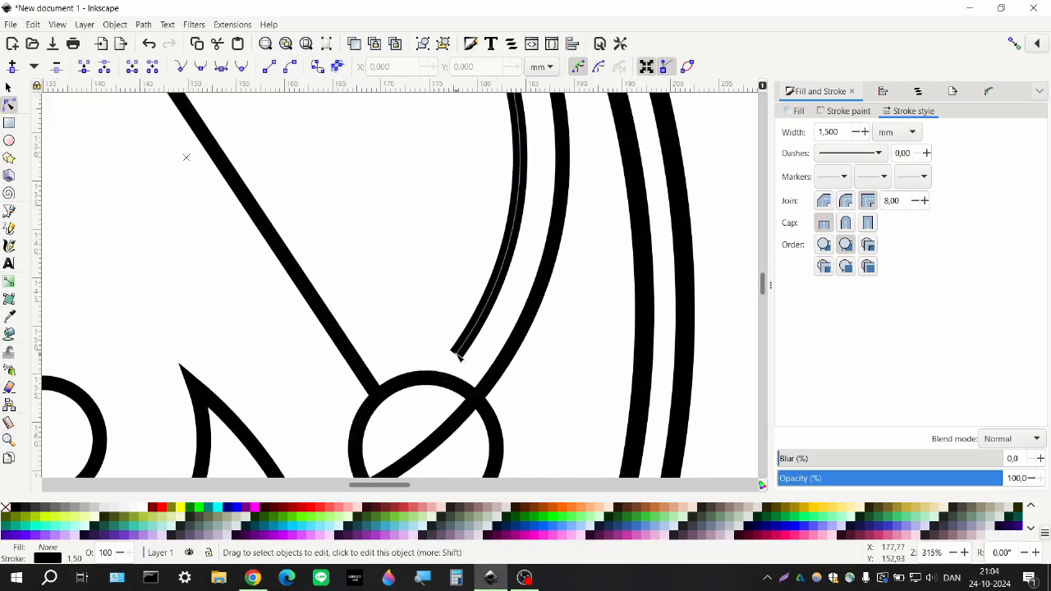
{"action": "scroll", "coordinate": [408, 331], "scroll_direction": "down", "scroll_amount": 3}
{"action": "left_click", "coordinate": [492, 343], "text": "shift"}
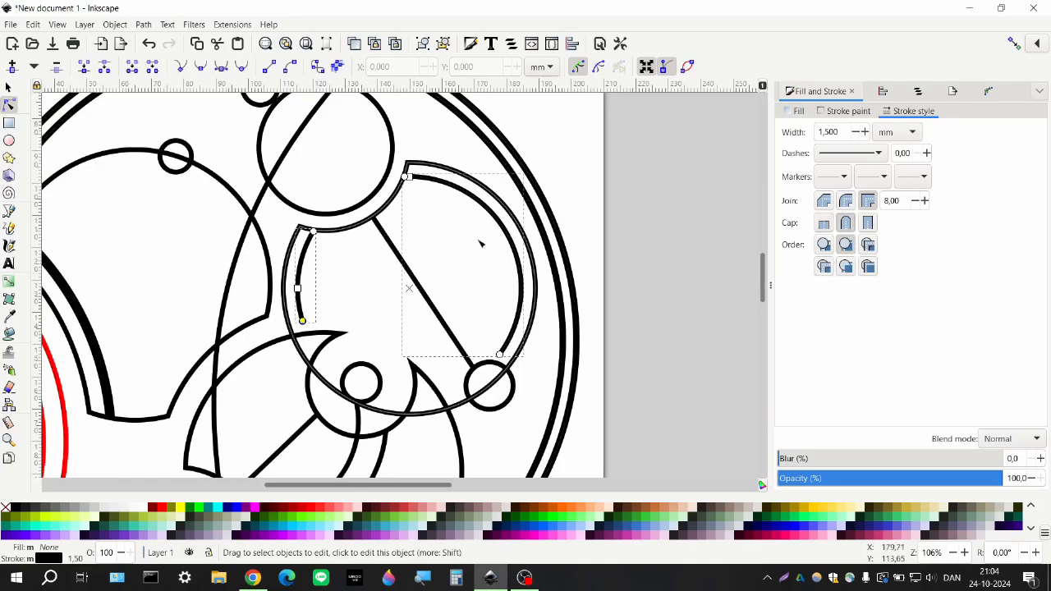
{"action": "left_click", "coordinate": [365, 247]}
- Examine the new arcs' ends, the overall design, and the left shape's thick arc beside the red helper circles
{"action": "scroll", "coordinate": [361, 246], "scroll_direction": "up", "scroll_amount": 3}
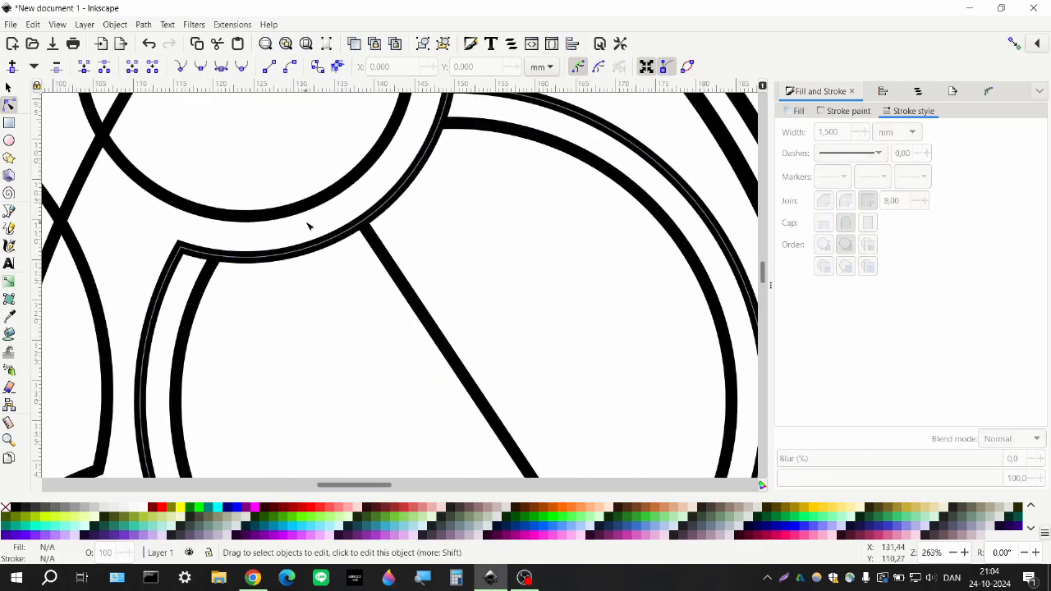
{"action": "scroll", "coordinate": [309, 226], "scroll_direction": "down", "scroll_amount": 1}
{"action": "scroll", "coordinate": [512, 352], "scroll_direction": "down", "scroll_amount": 2}
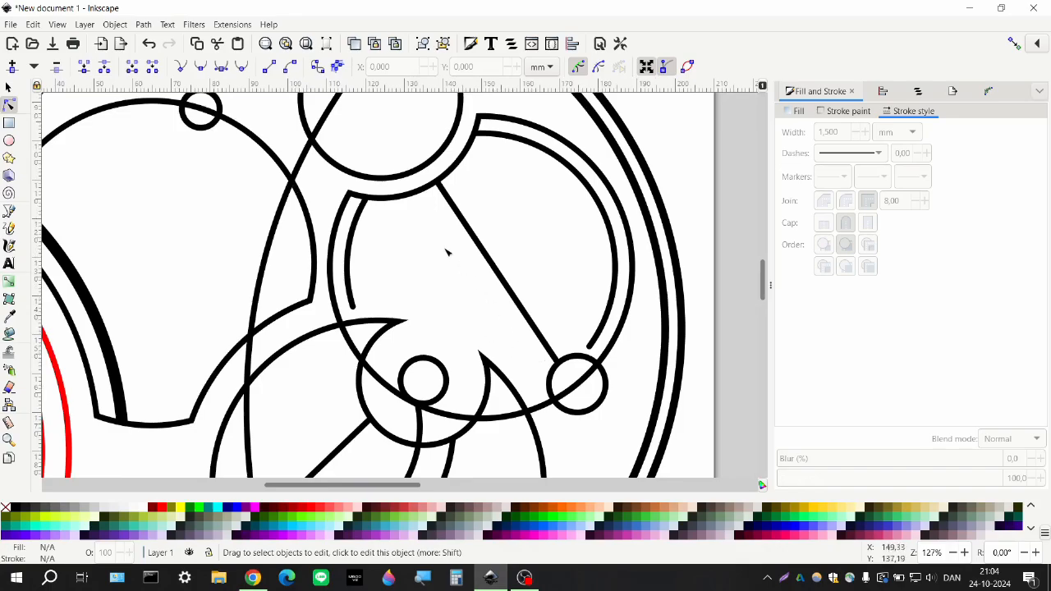
{"action": "scroll", "coordinate": [435, 245], "scroll_direction": "down", "scroll_amount": 3}
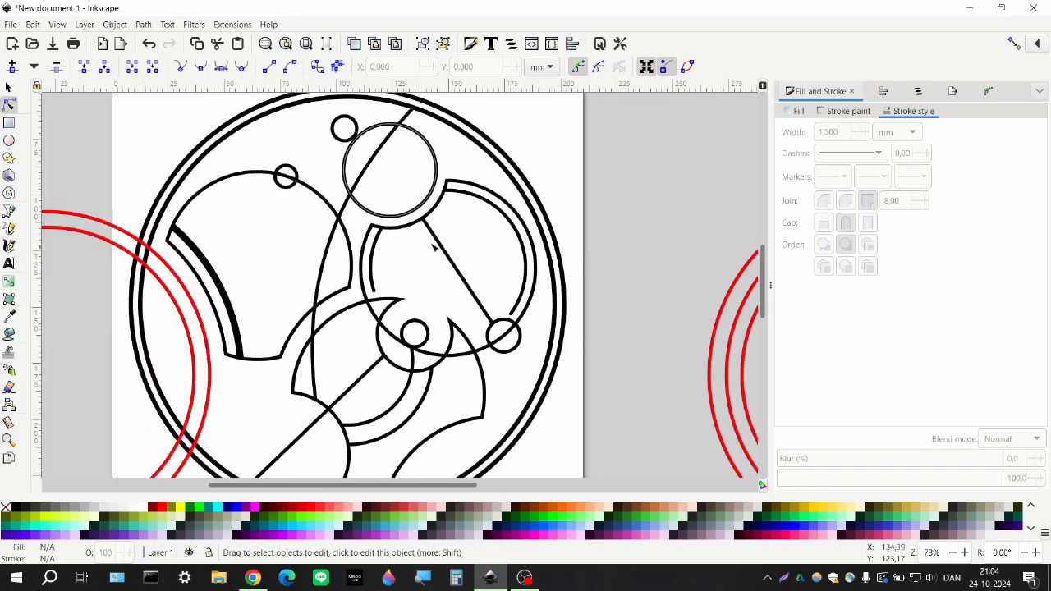
{"action": "scroll", "coordinate": [417, 212], "scroll_direction": "up", "scroll_amount": 2}
{"action": "scroll", "coordinate": [366, 202], "scroll_direction": "left", "scroll_amount": 2}
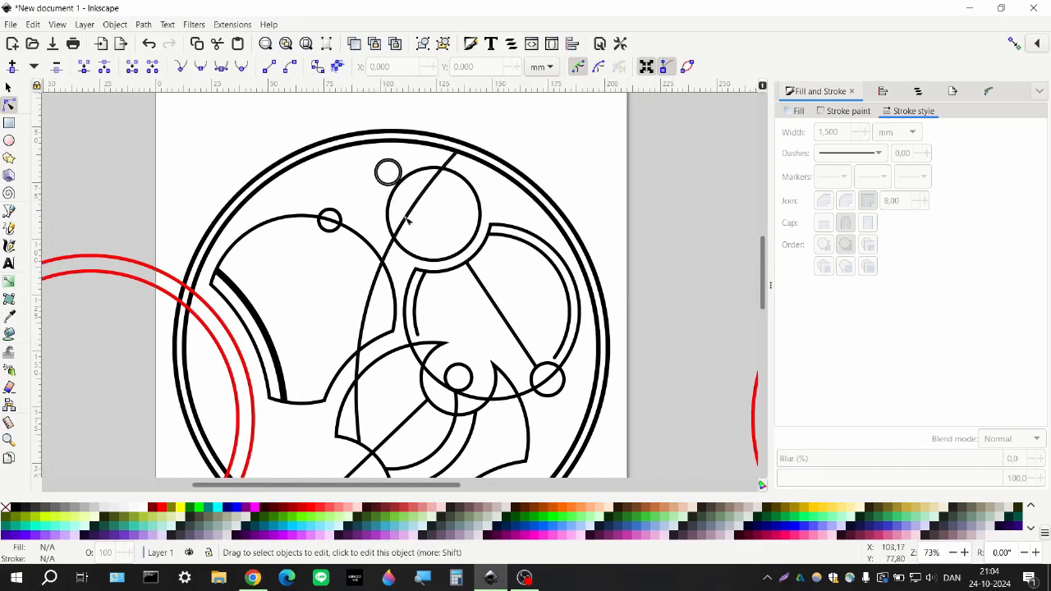
{"action": "scroll", "coordinate": [407, 220], "scroll_direction": "left", "scroll_amount": 4}
{"action": "scroll", "coordinate": [410, 287], "scroll_direction": "down", "scroll_amount": 2}
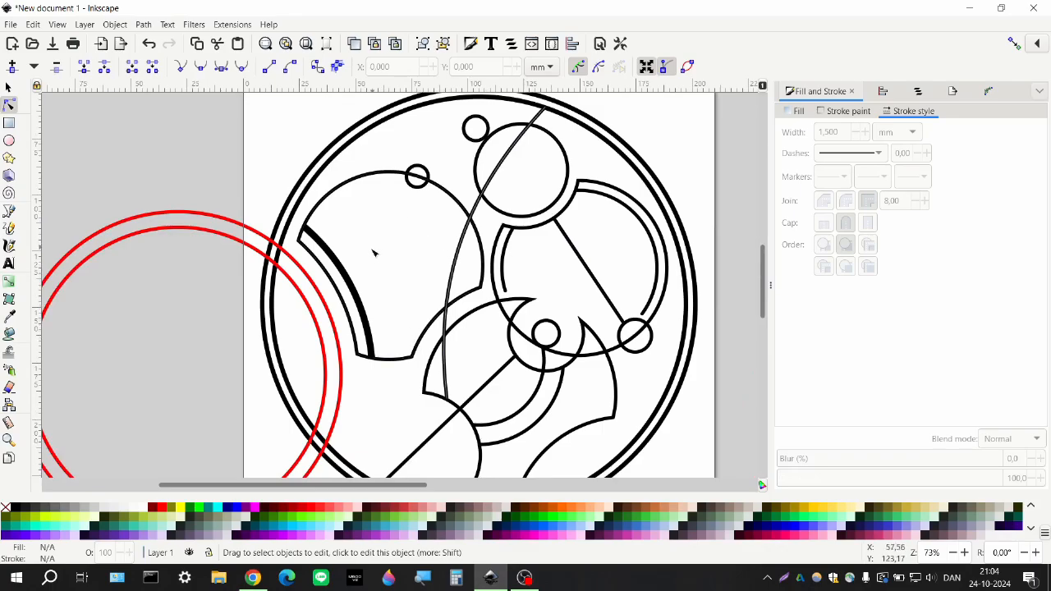
{"action": "scroll", "coordinate": [355, 306], "scroll_direction": "up", "scroll_amount": 3}
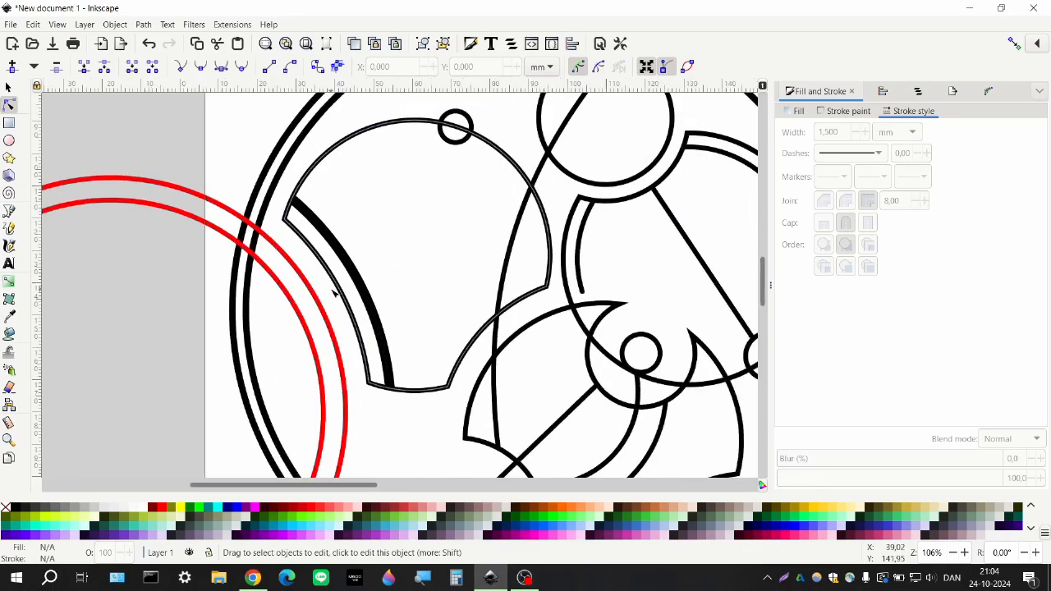
{"action": "scroll", "coordinate": [359, 336], "scroll_direction": "down", "scroll_amount": 2}
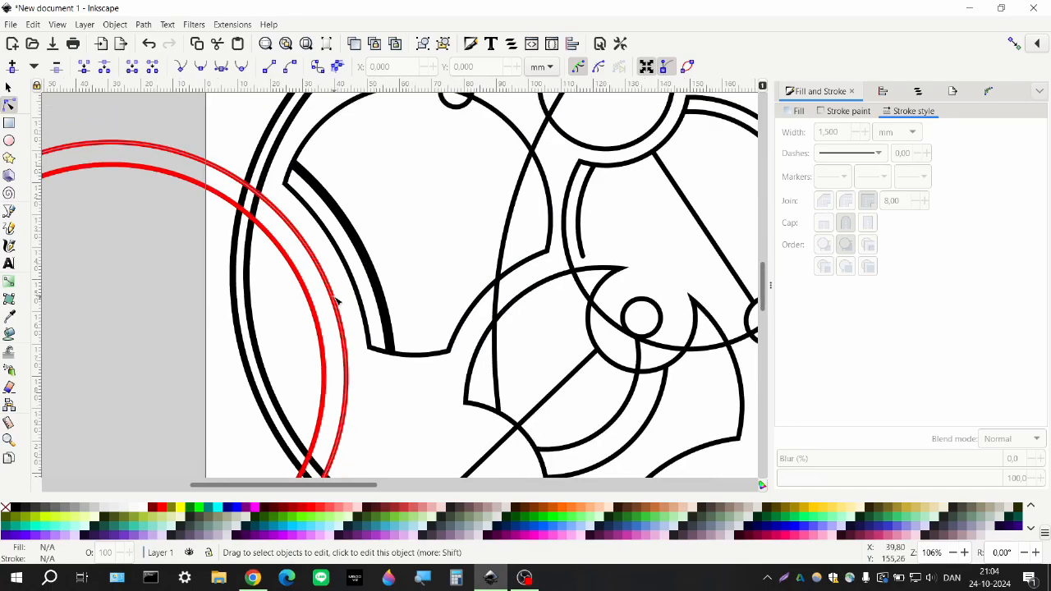
- Move the two red helper circles over the left ring together horizontally left, clear of the page, to X about -208.4 mm
{"action": "left_click", "coordinate": [9, 89]}
{"action": "scroll", "coordinate": [295, 267], "scroll_direction": "down", "scroll_amount": 3}
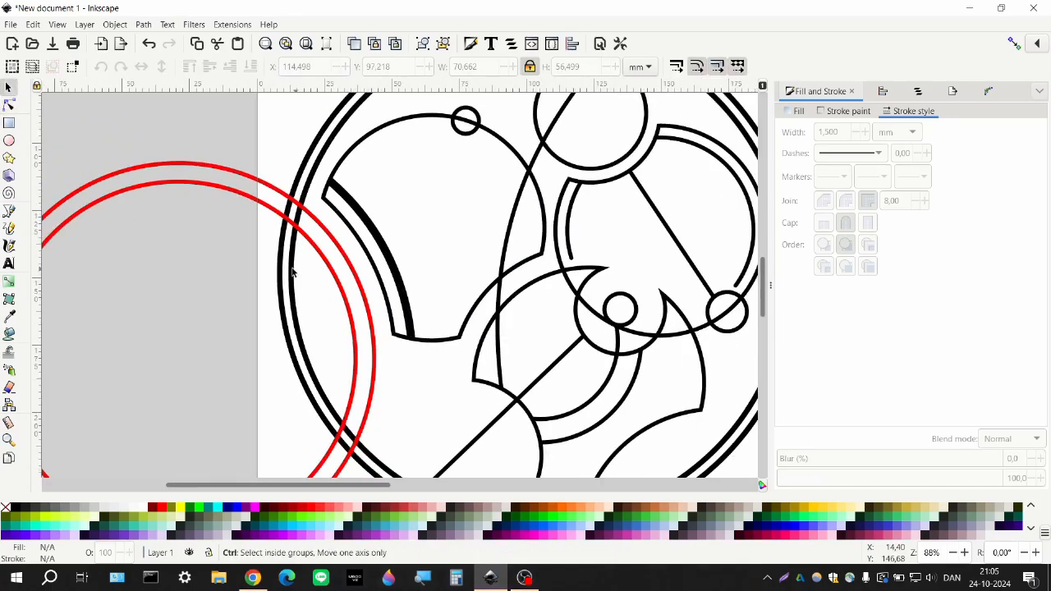
{"action": "left_click", "coordinate": [301, 197]}
{"action": "left_click", "coordinate": [301, 196], "text": "shift"}
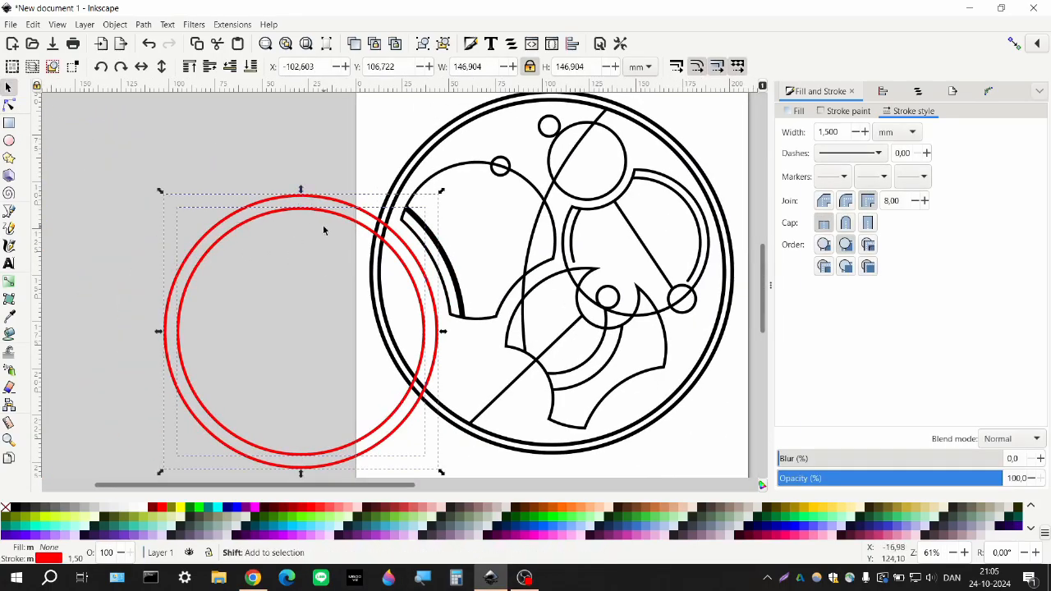
{"action": "key", "text": "shift+Left"}
{"action": "key", "text": "shift+Left"}
{"action": "key", "text": "shift+Left"}
{"action": "key", "text": "shift+Left"}
{"action": "key", "text": "shift+Left"}
{"action": "key", "text": "shift+Left"}
{"action": "key", "text": "shift+Left"}
{"action": "key", "text": "shift+Left"}
{"action": "key", "text": "shift+Left"}
{"action": "key", "text": "shift+Left"}
{"action": "key", "text": "shift+Left"}
{"action": "key", "text": "shift+Left"}
{"action": "key", "text": "shift+Left"}
{"action": "key", "text": "shift+Left"}
{"action": "key", "text": "shift+Left"}
{"action": "key", "text": "shift+Left"}
{"action": "key", "text": "shift+Left"}
{"action": "key", "text": "shift+Left"}
{"action": "key", "text": "shift+Left"}
{"action": "key", "text": "shift+Left"}
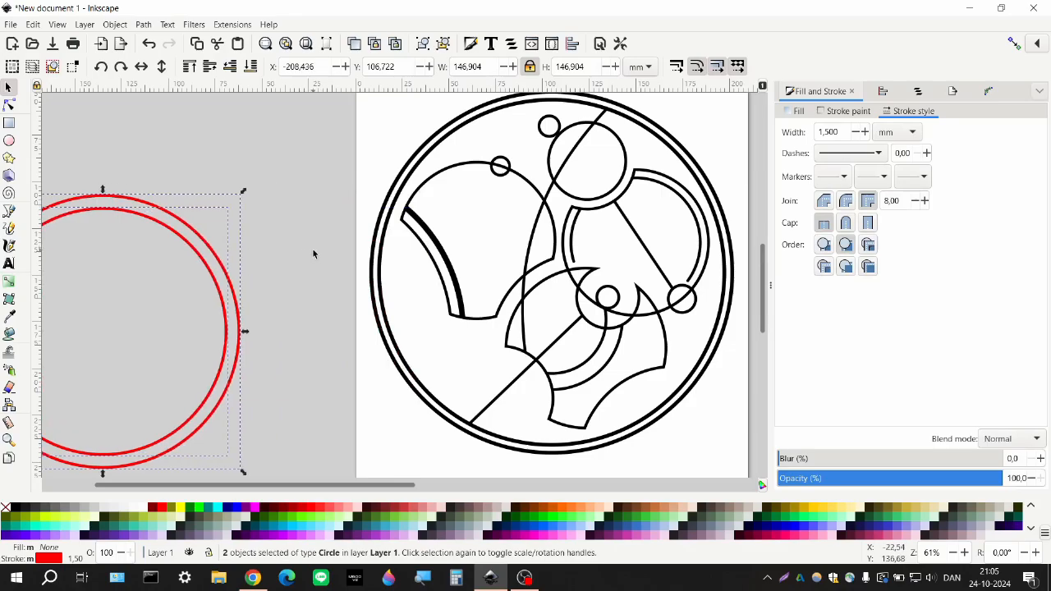
- Draw a circle about 46.75 mm in diameter and position it over the double arc at the left side of the design
{"action": "key", "text": "Escape"}
{"action": "left_click", "coordinate": [9, 140]}
{"action": "scroll", "coordinate": [443, 291], "scroll_direction": "up", "scroll_amount": 3}
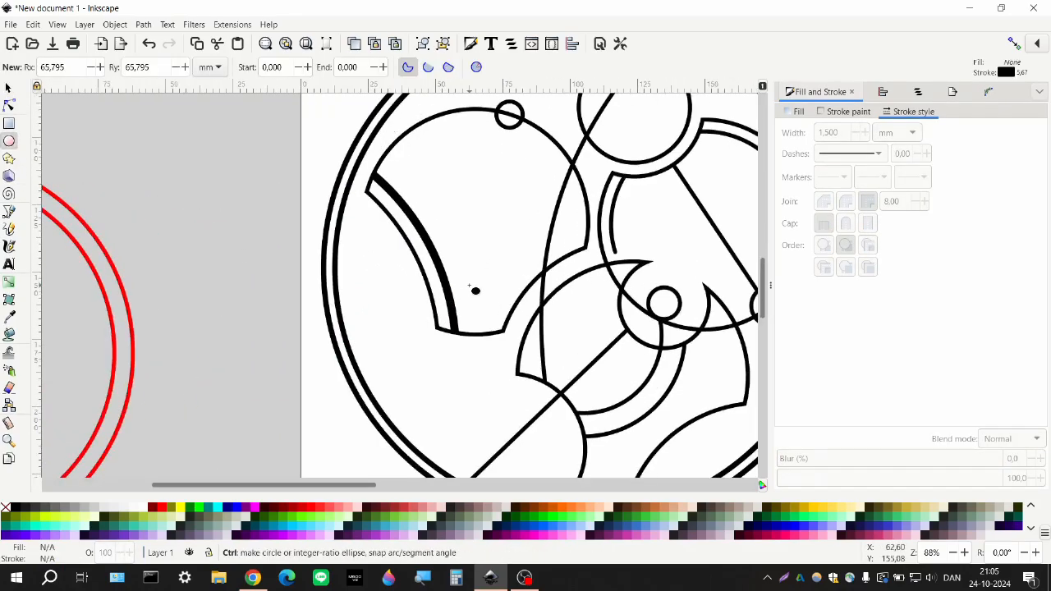
{"action": "left_click_drag", "start_coordinate": [358, 199], "coordinate": [495, 348]}
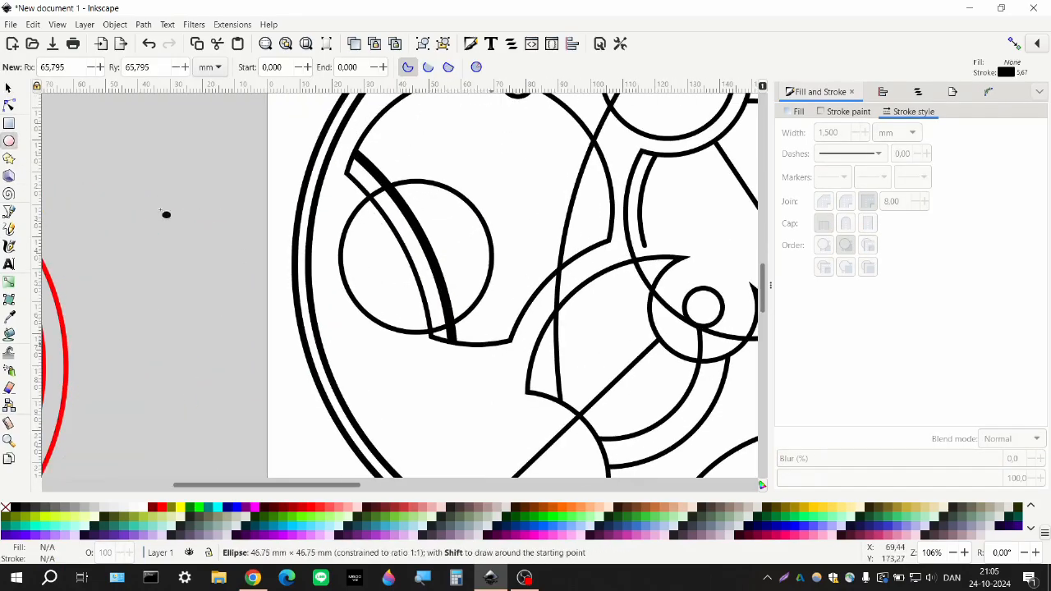
{"action": "left_click", "coordinate": [9, 88]}
{"action": "left_click_drag", "start_coordinate": [443, 194], "coordinate": [436, 187]}
- Turn the new circle into an open arc with a small gap at its bottom, beside the crescent's outline
{"action": "left_click", "coordinate": [8, 106]}
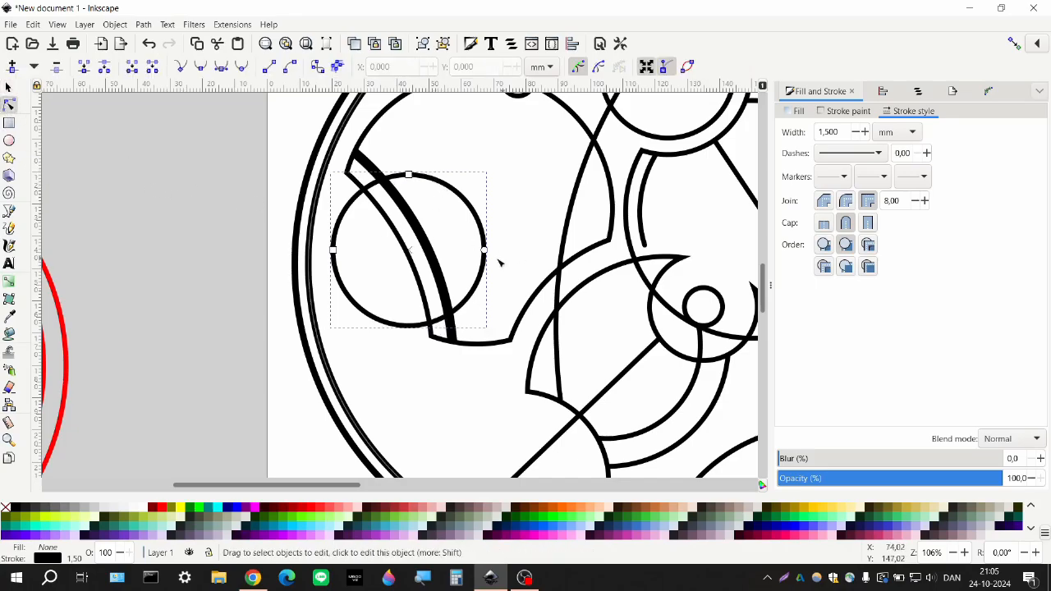
{"action": "left_click_drag", "start_coordinate": [485, 251], "coordinate": [429, 301]}
{"action": "left_click", "coordinate": [847, 228]}
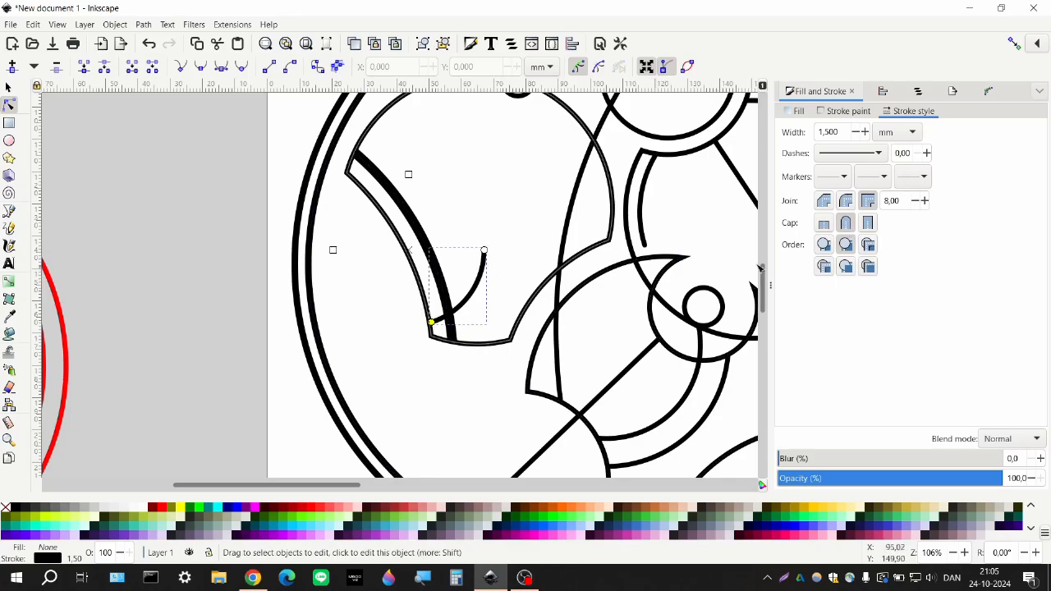
{"action": "left_click_drag", "start_coordinate": [484, 251], "coordinate": [415, 284]}
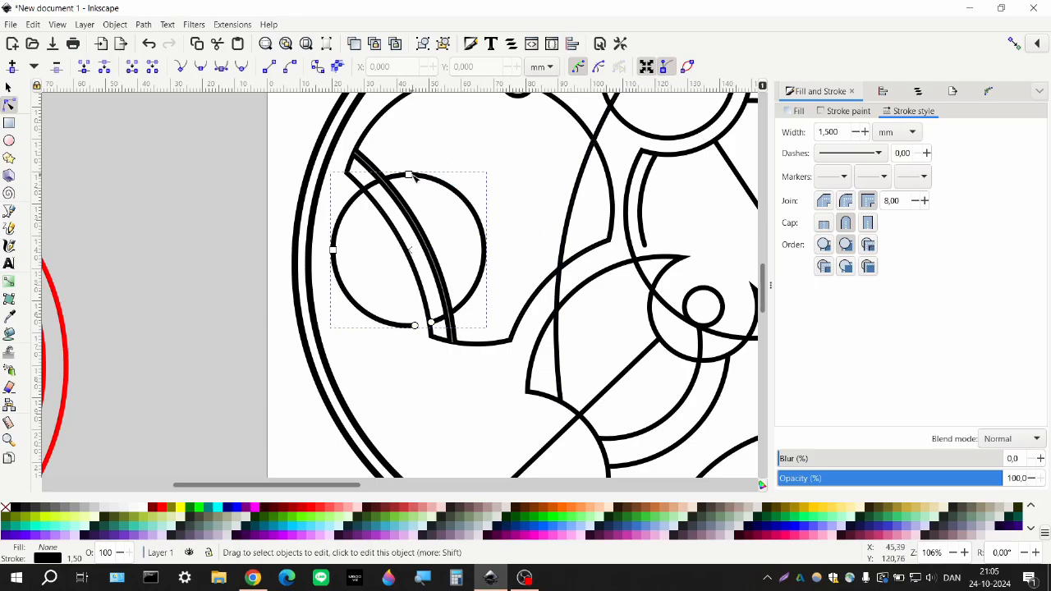
- Duplicate the open arc as a smaller concentric one and shift its gap to the upper left, beside the crescent's outline
{"action": "left_click_drag", "start_coordinate": [410, 175], "coordinate": [408, 187]}
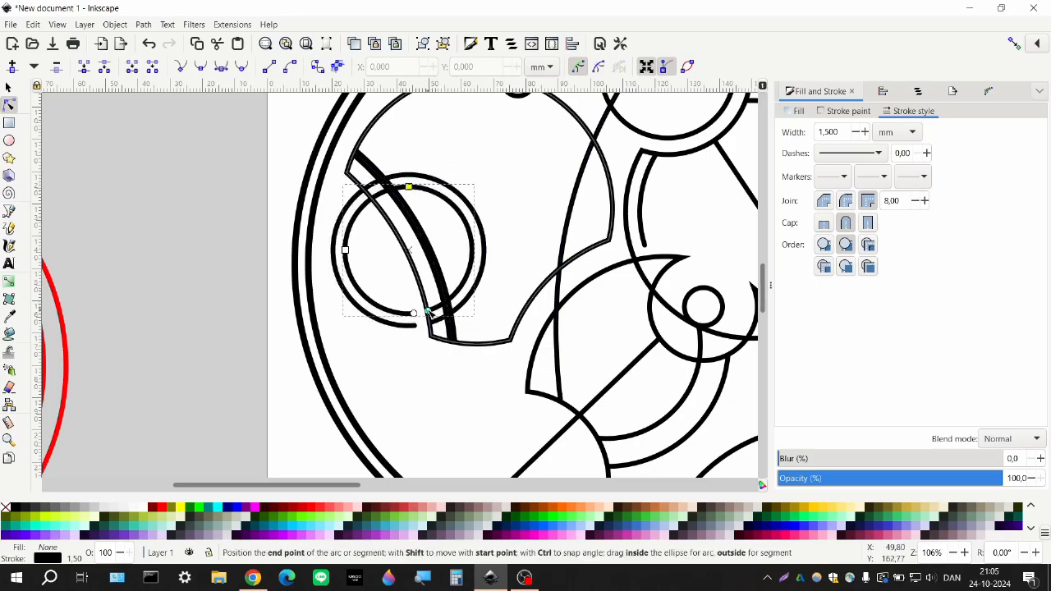
{"action": "left_click_drag", "start_coordinate": [413, 313], "coordinate": [391, 228]}
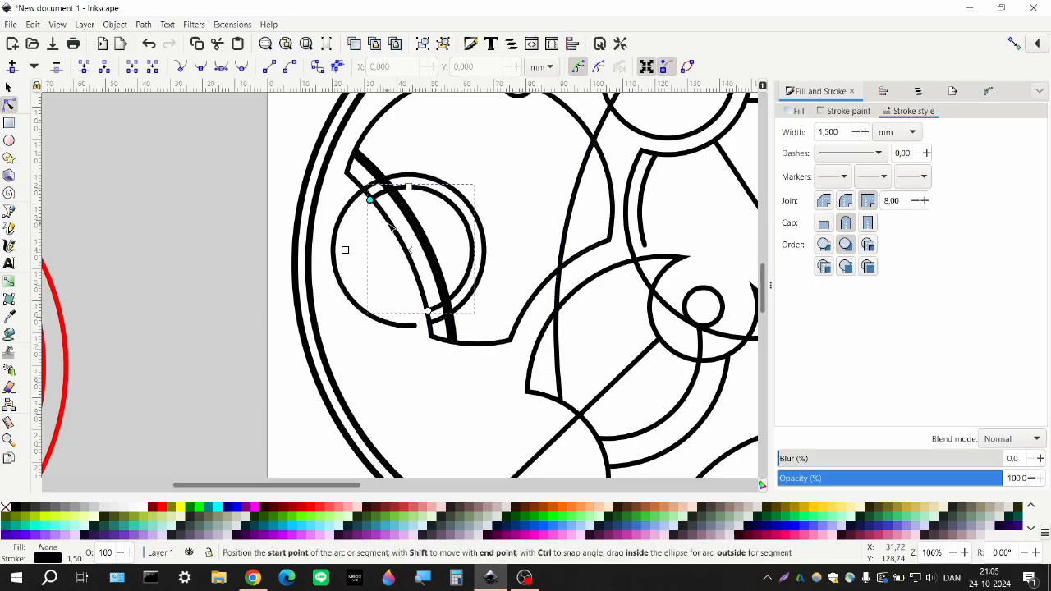
{"action": "left_click_drag", "start_coordinate": [428, 310], "coordinate": [360, 210]}
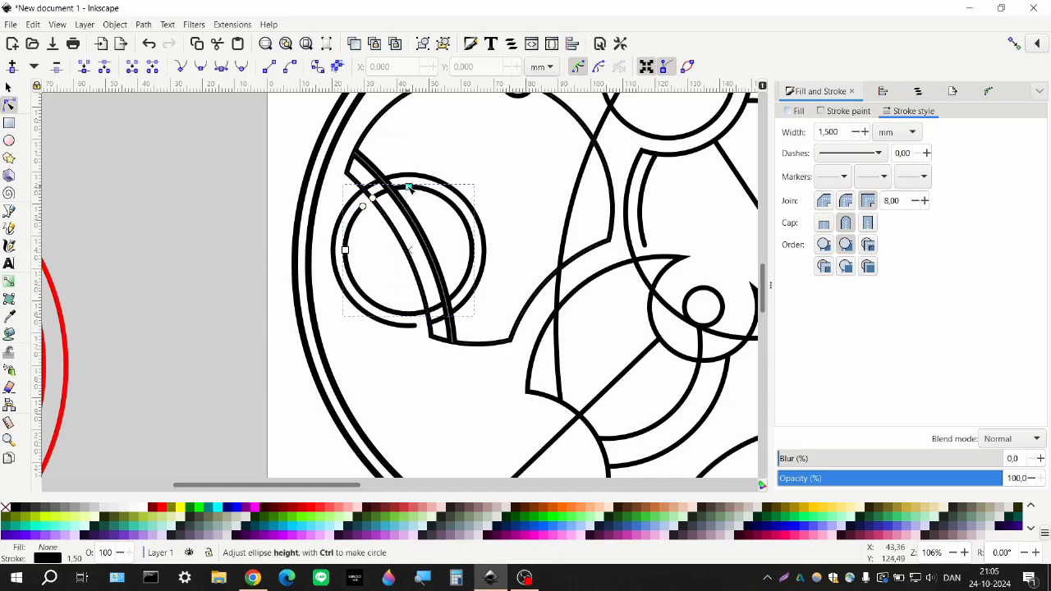
- Add a third, still smaller concentric arc inside the other two, with its gap at the bottom
{"action": "key", "text": "ctrl+d"}
{"action": "left_click_drag", "start_coordinate": [409, 187], "coordinate": [414, 273]}
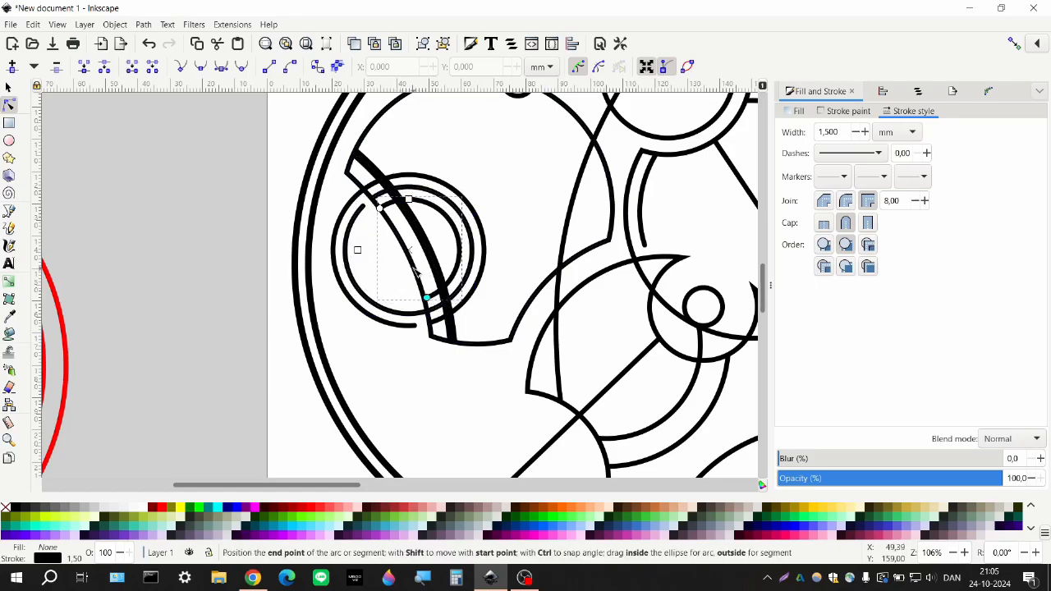
{"action": "left_click_drag", "start_coordinate": [380, 208], "coordinate": [407, 269]}
{"action": "left_click", "coordinate": [504, 271]}
- Examine the three concentric arcs up close and in relation to the whole circular design
{"action": "scroll", "coordinate": [436, 289], "scroll_direction": "down", "scroll_amount": 1}
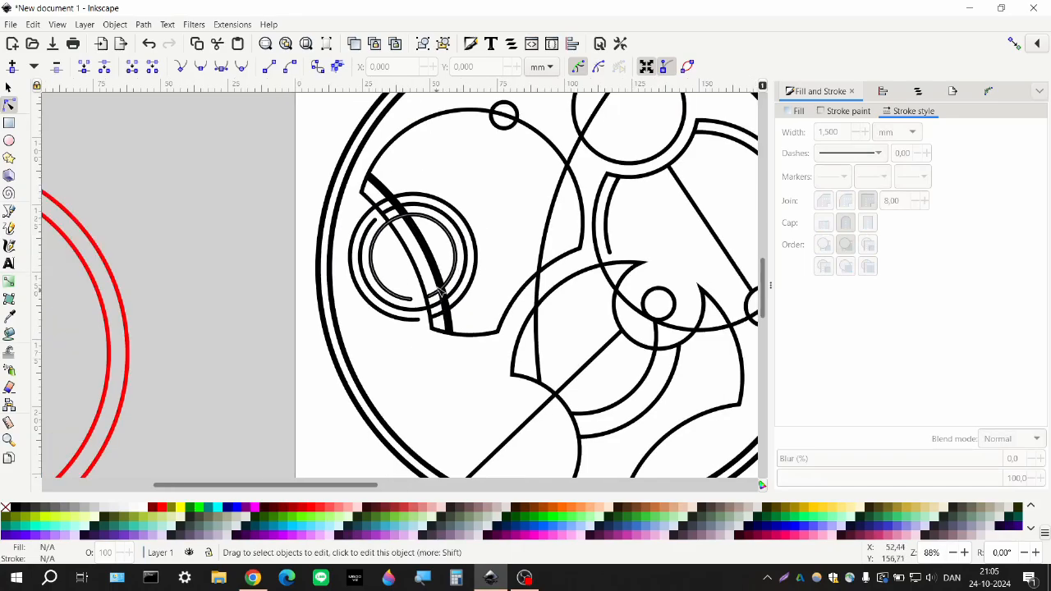
{"action": "scroll", "coordinate": [442, 257], "scroll_direction": "up", "scroll_amount": 1}
{"action": "scroll", "coordinate": [409, 263], "scroll_direction": "up", "scroll_amount": 1}
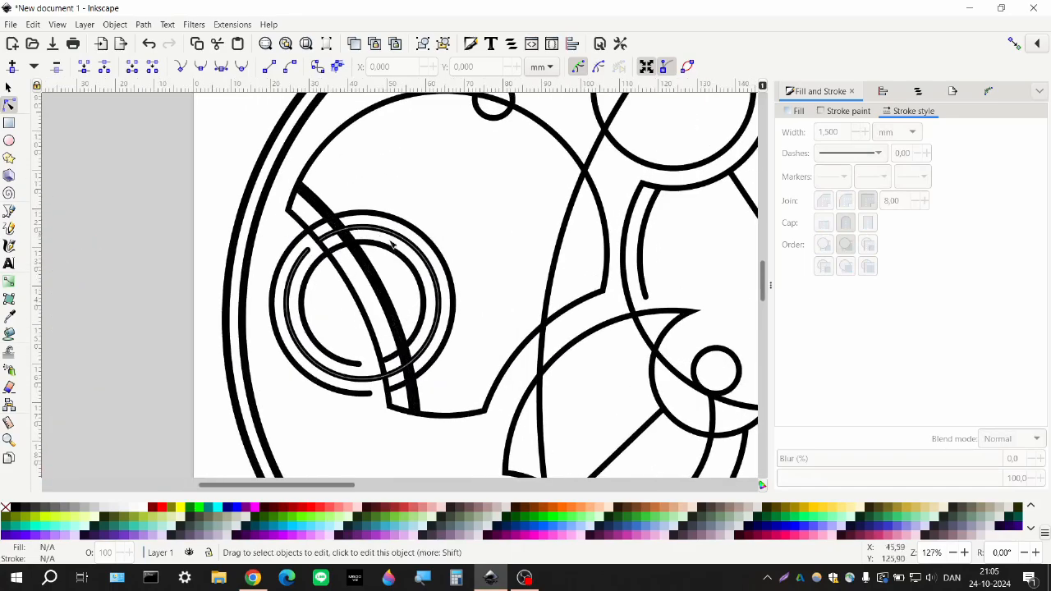
{"action": "scroll", "coordinate": [382, 321], "scroll_direction": "down", "scroll_amount": 1}
{"action": "scroll", "coordinate": [346, 284], "scroll_direction": "right", "scroll_amount": 1}
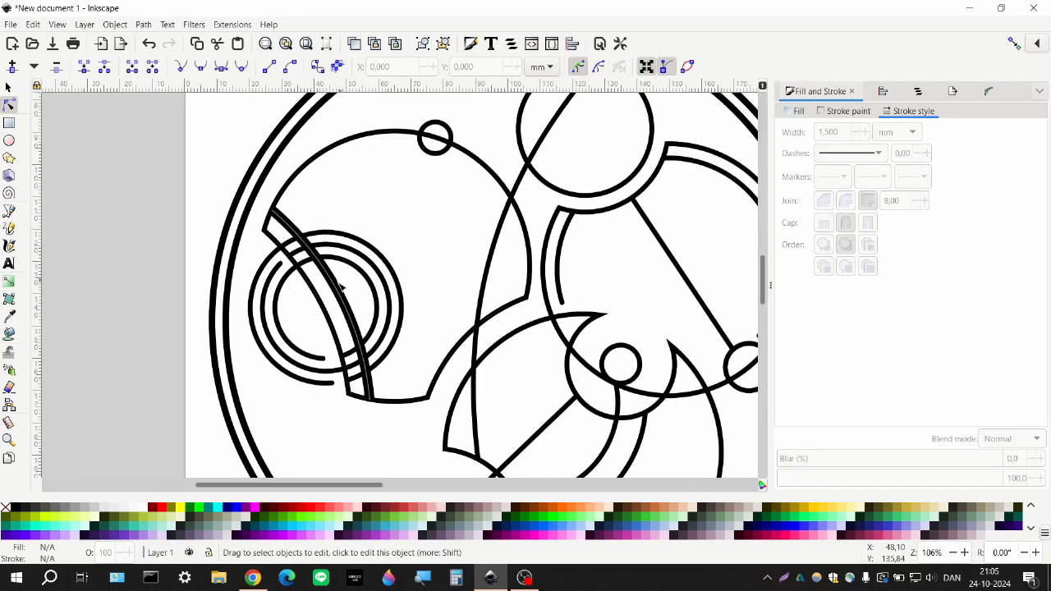
{"action": "scroll", "coordinate": [415, 311], "scroll_direction": "down", "scroll_amount": 1}
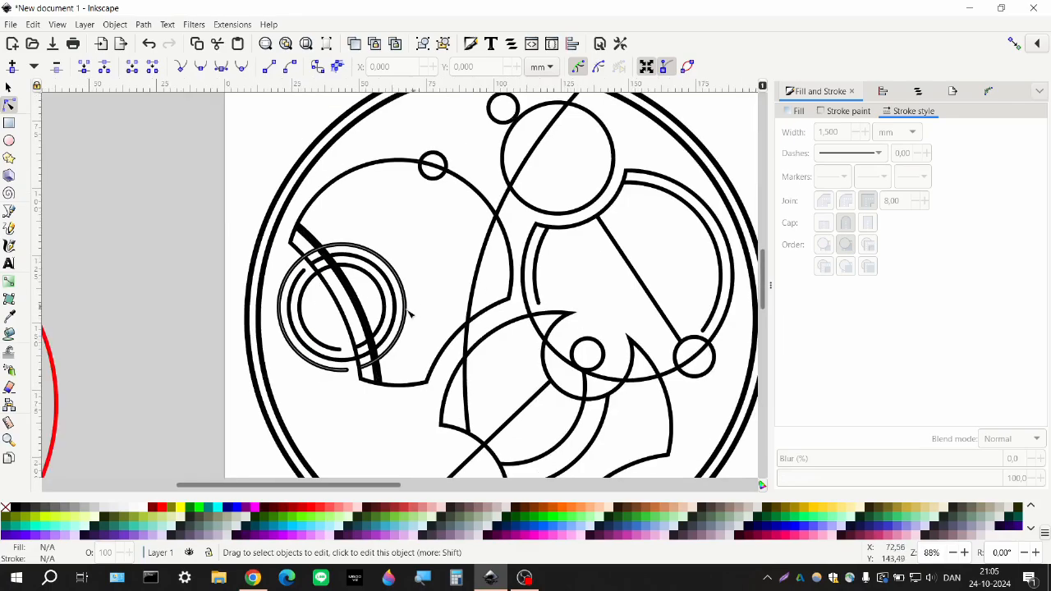
{"action": "scroll", "coordinate": [386, 310], "scroll_direction": "right", "scroll_amount": 1}
{"action": "scroll", "coordinate": [374, 328], "scroll_direction": "down", "scroll_amount": 1}
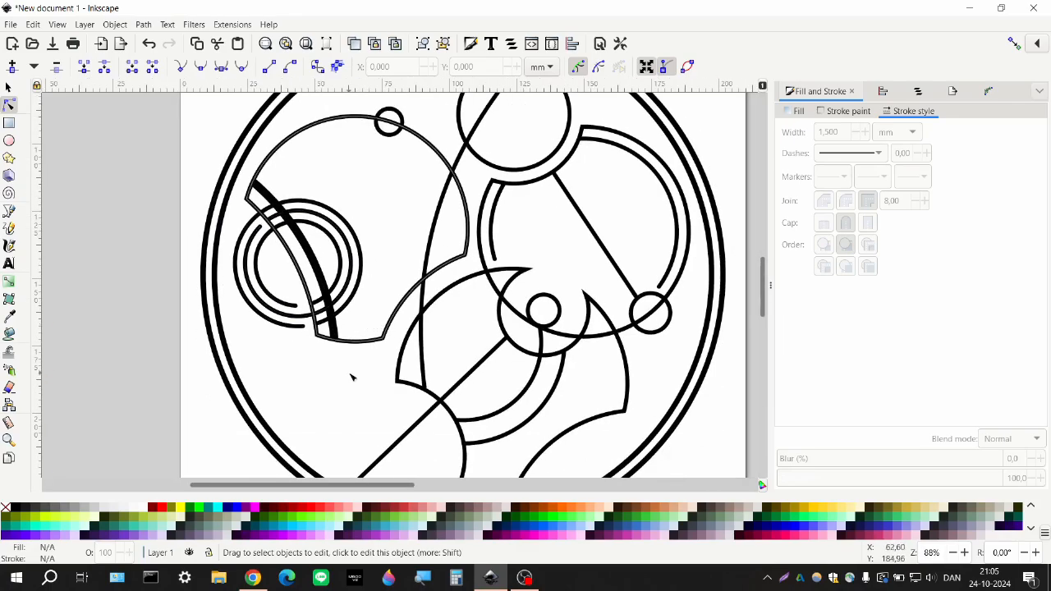
{"action": "scroll", "coordinate": [349, 378], "scroll_direction": "down", "scroll_amount": 2}
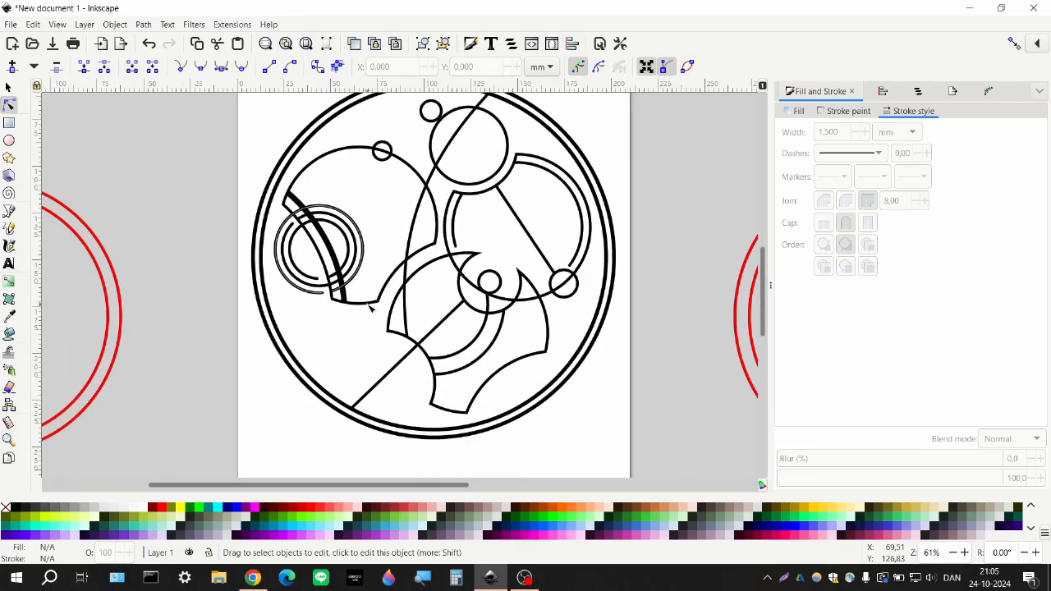
{"action": "scroll", "coordinate": [368, 303], "scroll_direction": "down", "scroll_amount": 1}
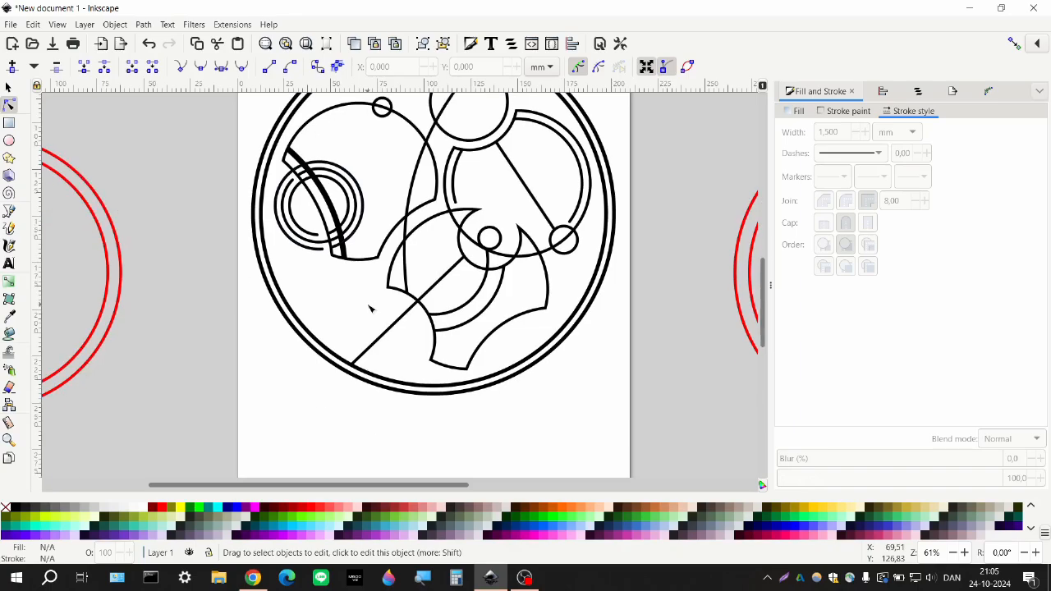
- Move the two red circles together to the right so they overlap the design's left edge, at X about -102.6 mm
{"action": "scroll", "coordinate": [369, 305], "scroll_direction": "left", "scroll_amount": 3}
{"action": "left_click", "coordinate": [8, 87]}
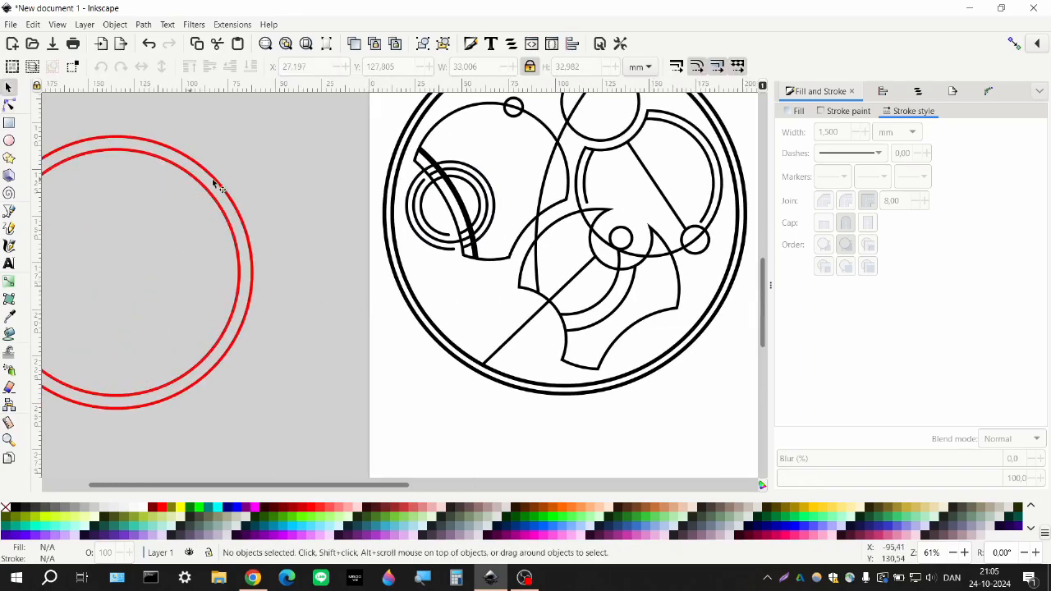
{"action": "left_click", "coordinate": [212, 182]}
{"action": "left_click", "coordinate": [206, 190], "text": "shift"}
{"action": "key", "text": "shift+Right"}
{"action": "key", "text": "shift+Right"}
{"action": "key", "text": "shift+Right"}
{"action": "key", "text": "shift+Right"}
{"action": "key", "text": "shift+Right"}
{"action": "key", "text": "shift+Right"}
{"action": "key", "text": "shift+Right"}
{"action": "key", "text": "shift+Right"}
{"action": "key", "text": "shift+Right"}
{"action": "key", "text": "shift+Right"}
{"action": "key", "text": "shift+Right"}
{"action": "key", "text": "shift+Right"}
{"action": "key", "text": "shift+Right"}
{"action": "key", "text": "shift+Right"}
{"action": "key", "text": "shift+Right"}
{"action": "key", "text": "shift+Right"}
{"action": "key", "text": "shift+Right"}
{"action": "key", "text": "shift+Right"}
{"action": "key", "text": "shift+Right"}
{"action": "key", "text": "shift+Right"}
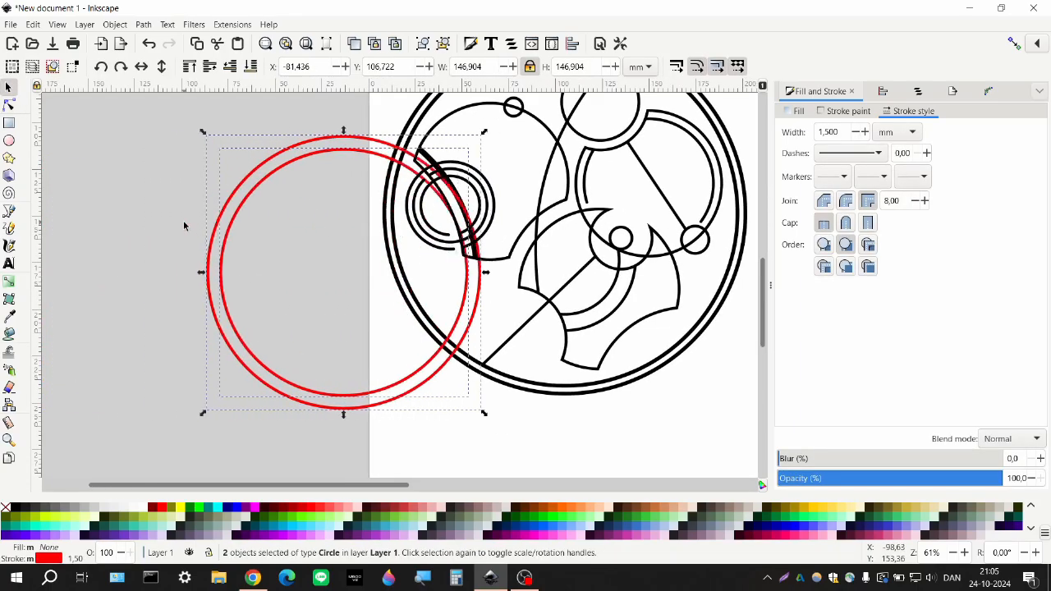
{"action": "key", "text": "shift+Left"}
{"action": "key", "text": "shift+Left"}
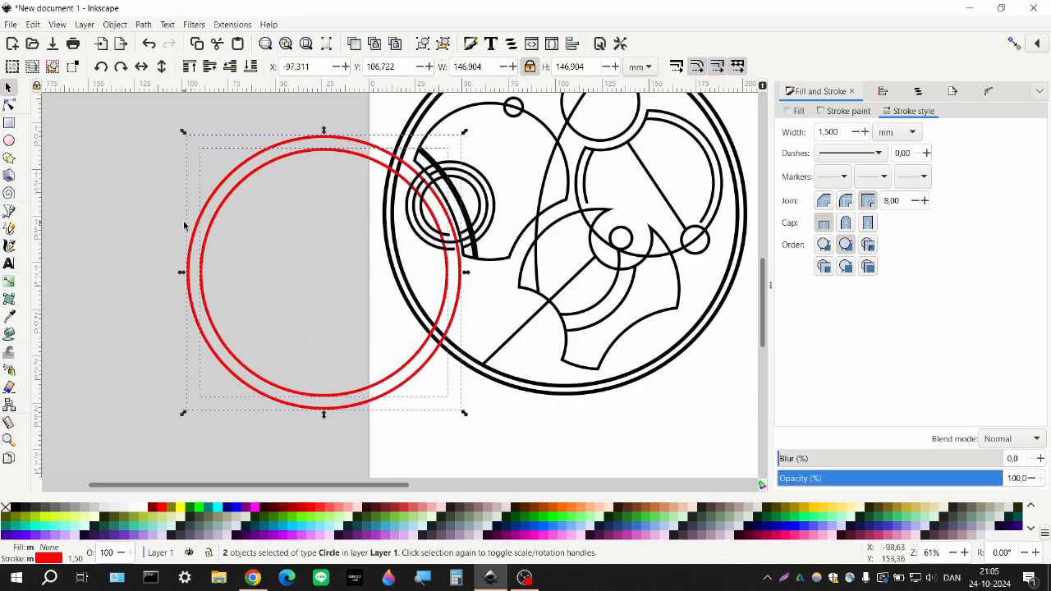
{"action": "key", "text": "shift+Left"}
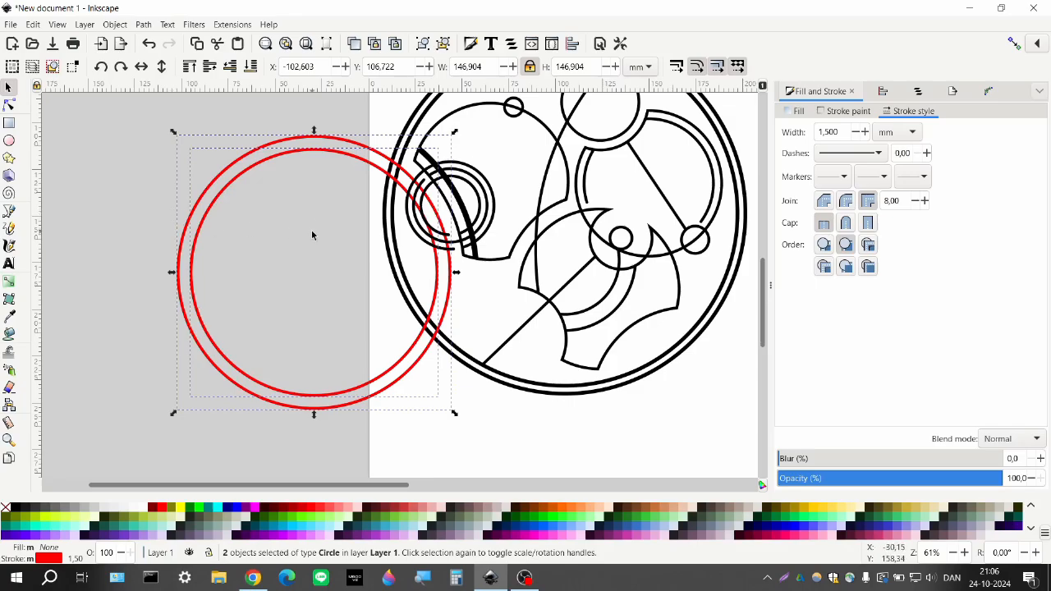
- Scale both red circles about their common centre to an overall size of about 123.5 mm and delete the outer one
{"action": "left_click_drag", "start_coordinate": [313, 133], "coordinate": [313, 155]}
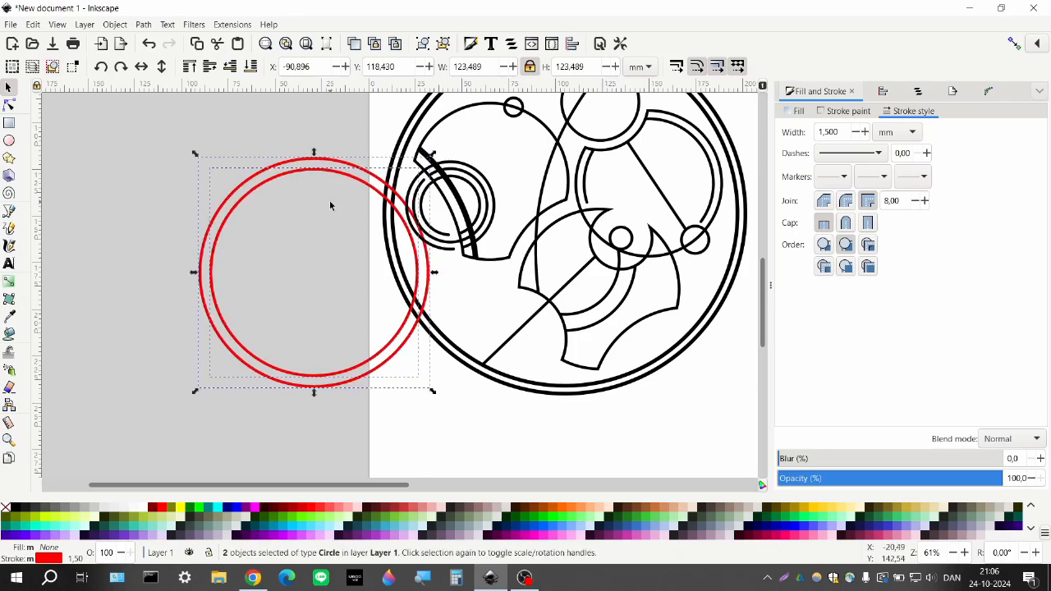
{"action": "left_click", "coordinate": [330, 205]}
{"action": "left_click", "coordinate": [330, 159]}
{"action": "key", "text": "Delete"}
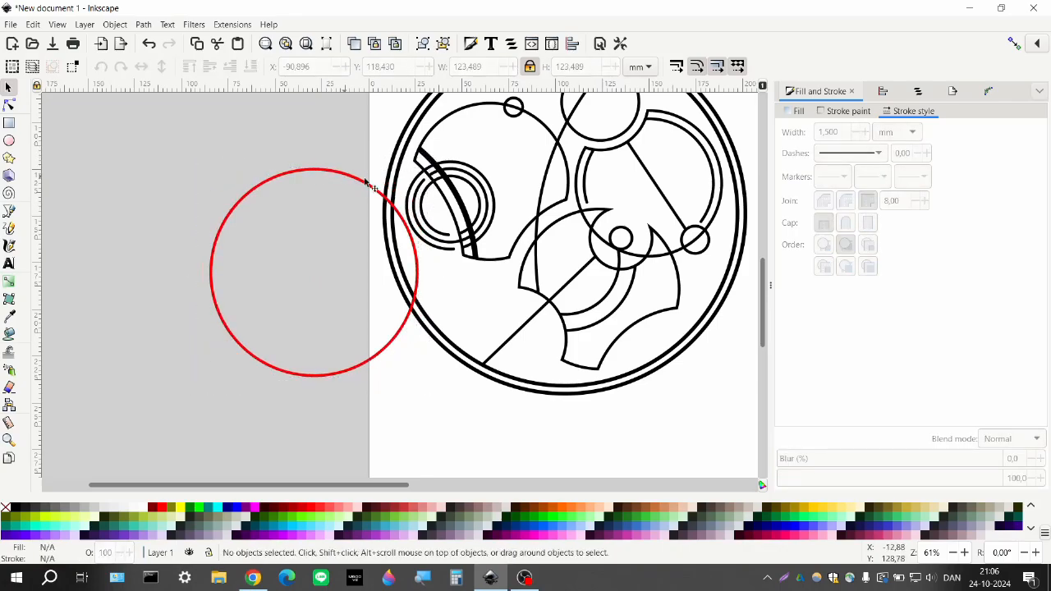
- Subtract the remaining red circle from the inner ring of the large double circle to notch its left side
{"action": "left_click", "coordinate": [365, 182]}
{"action": "left_click", "coordinate": [395, 187], "text": "shift"}
{"action": "key", "text": "ctrl+minus"}
{"action": "left_click", "coordinate": [295, 212]}
{"action": "scroll", "coordinate": [279, 238], "scroll_direction": "right", "scroll_amount": 4}
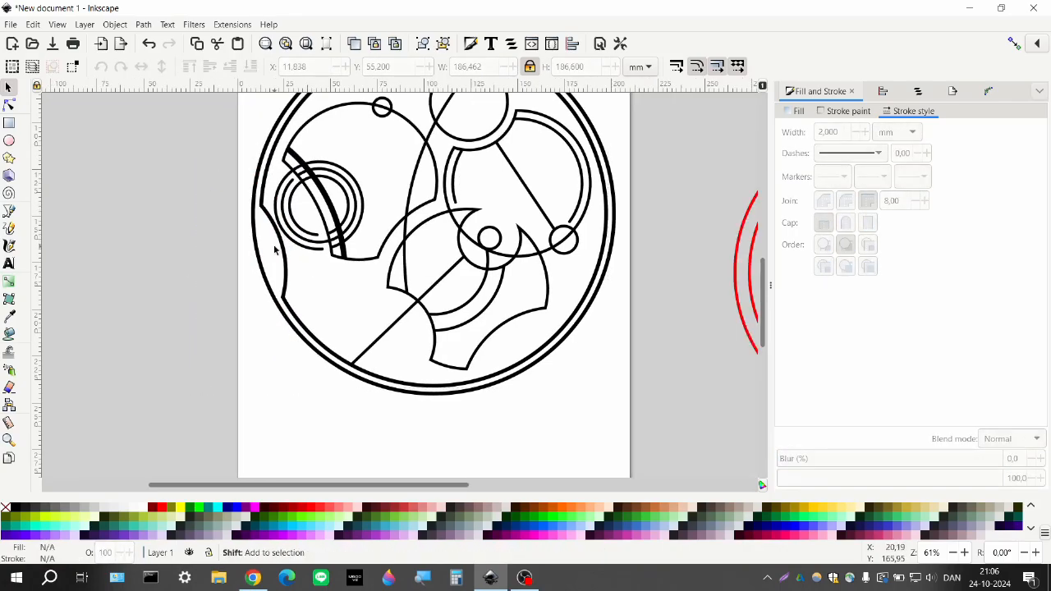
- Duplicate the large blue circle from the reference sketch and move the copy onto the design's lower-right edge, at X about 118.4 mm
{"action": "scroll", "coordinate": [289, 313], "scroll_direction": "down", "scroll_amount": 2}
{"action": "scroll", "coordinate": [292, 320], "scroll_direction": "right", "scroll_amount": 1}
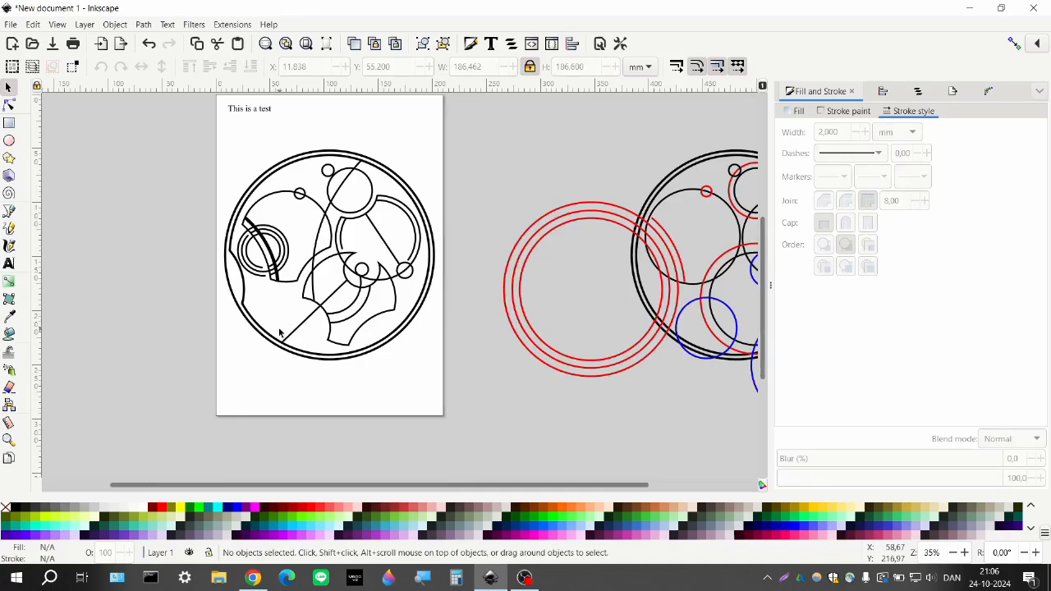
{"action": "scroll", "coordinate": [390, 322], "scroll_direction": "right", "scroll_amount": 4}
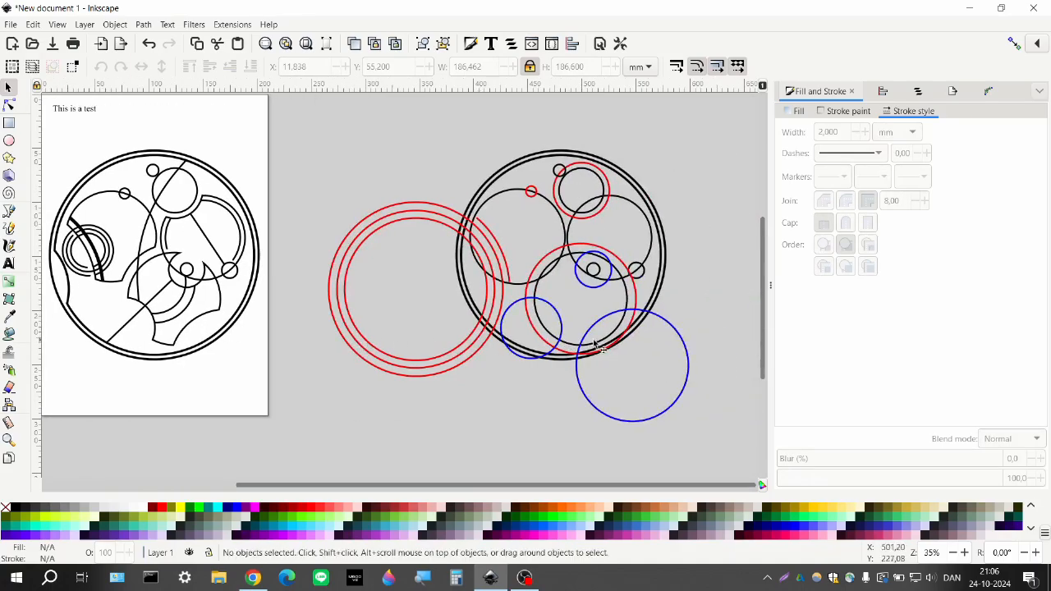
{"action": "left_click", "coordinate": [601, 322]}
{"action": "key", "text": "ctrl+d"}
{"action": "key", "text": "shift+Left"}
{"action": "key", "text": "shift+Left"}
{"action": "key", "text": "shift+Left"}
{"action": "key", "text": "shift+Left"}
{"action": "key", "text": "shift+Left"}
{"action": "key", "text": "shift+Left"}
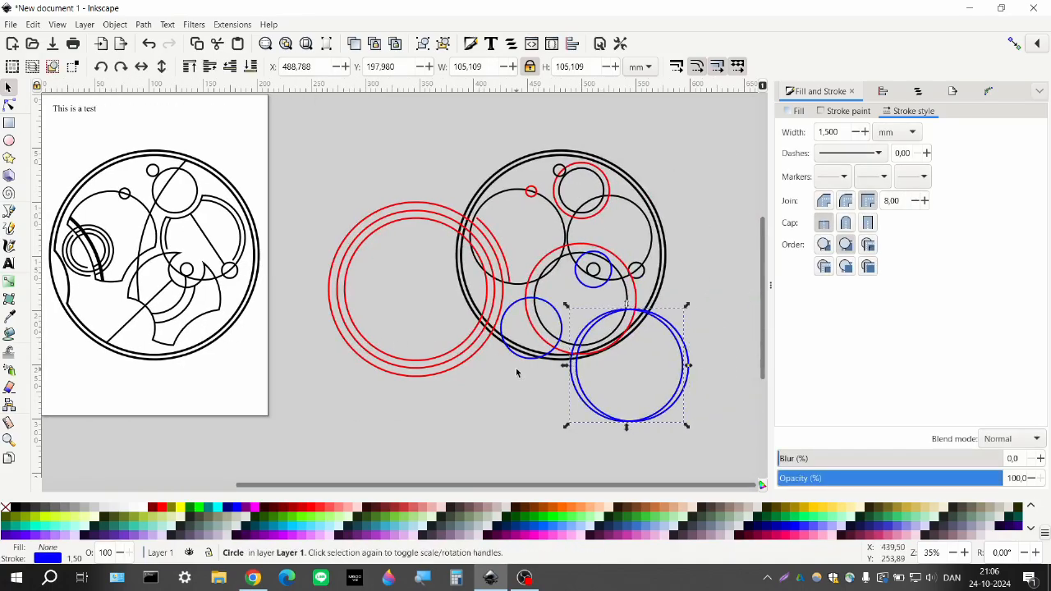
{"action": "key", "text": "shift+Left"}
{"action": "key", "text": "shift+Left"}
{"action": "key", "text": "shift+Left"}
{"action": "key", "text": "shift+Left"}
{"action": "key", "text": "shift+Left"}
{"action": "key", "text": "shift+Left"}
{"action": "key", "text": "shift+Left"}
{"action": "key", "text": "shift+Left"}
{"action": "key", "text": "shift+Left"}
{"action": "key", "text": "shift+Left"}
{"action": "key", "text": "shift+Left"}
{"action": "key", "text": "shift+Left"}
{"action": "key", "text": "shift+Left"}
{"action": "key", "text": "shift+Left"}
{"action": "key", "text": "shift+Left"}
{"action": "key", "text": "shift+Left"}
{"action": "key", "text": "shift+Left"}
{"action": "key", "text": "shift+Left"}
{"action": "key", "text": "shift+Left"}
{"action": "key", "text": "shift+Left"}
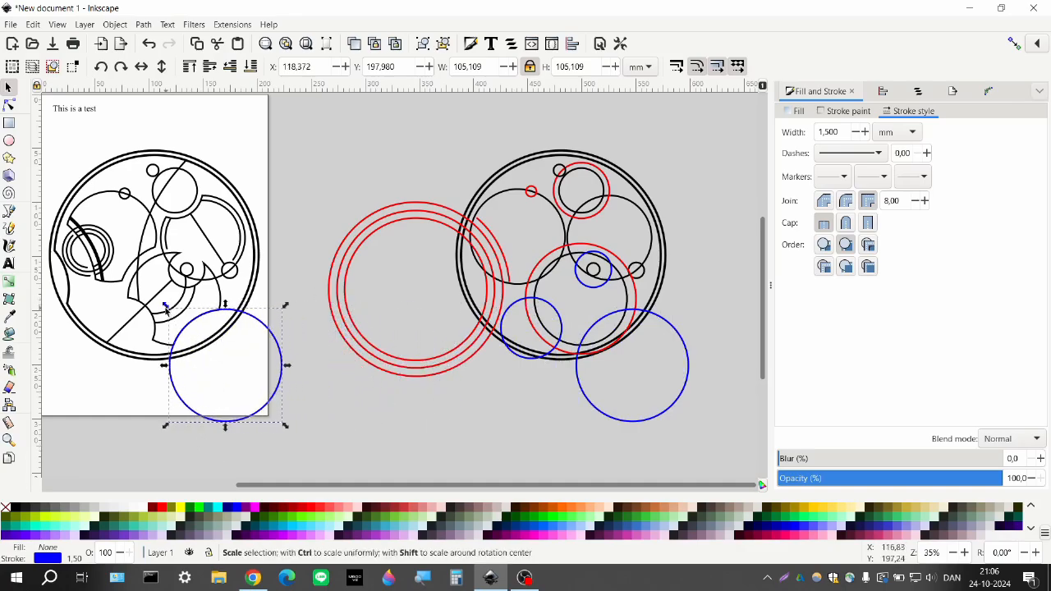
- Shrink the copied blue circle slightly and subtract it from the inner ring to notch its lower-right side
{"action": "left_click_drag", "start_coordinate": [166, 308], "coordinate": [168, 310]}
{"action": "left_click", "coordinate": [239, 315], "text": "shift"}
{"action": "key", "text": "ctrl+minus"}
{"action": "scroll", "coordinate": [301, 353], "scroll_direction": "left", "scroll_amount": 5}
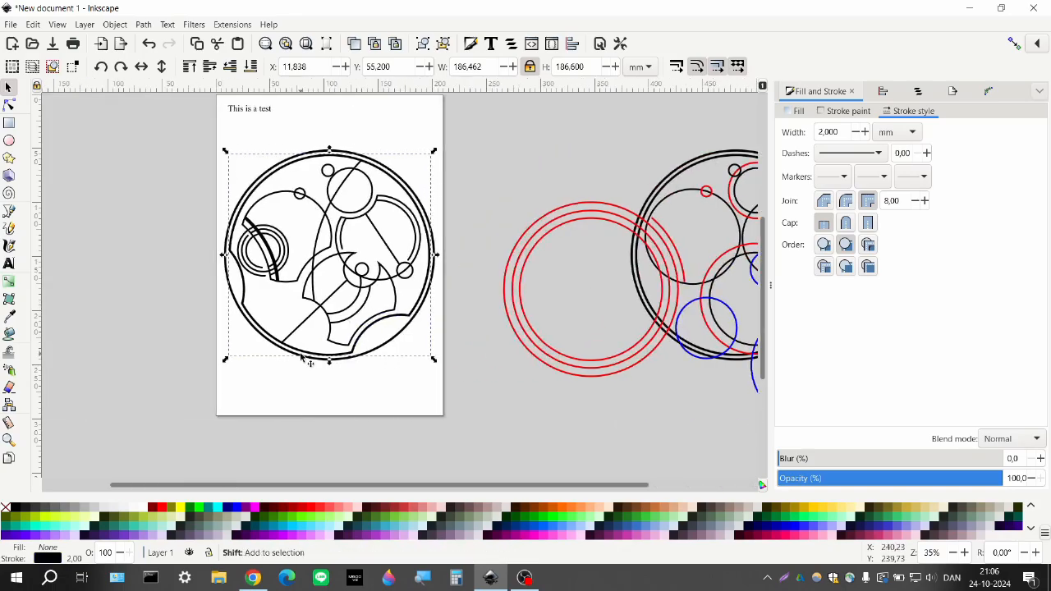
{"action": "left_click", "coordinate": [305, 375]}
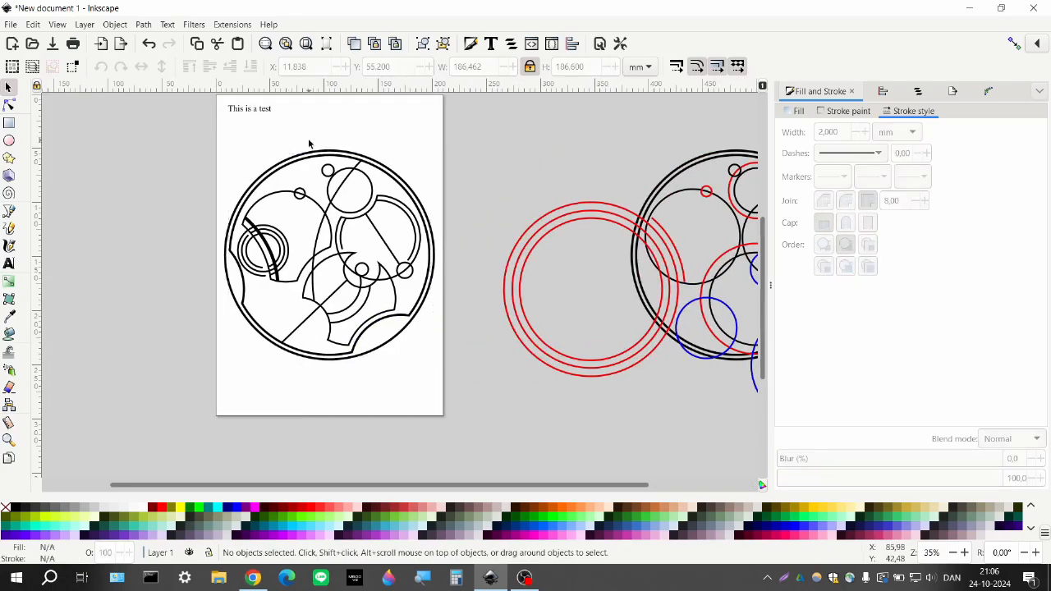
- Draw a circle of about 56.5 mm radius over the design's upper-left edge and add a concentric duplicate of about 51.5 mm radius
{"action": "scroll", "coordinate": [575, 243], "scroll_direction": "left", "scroll_amount": 2}
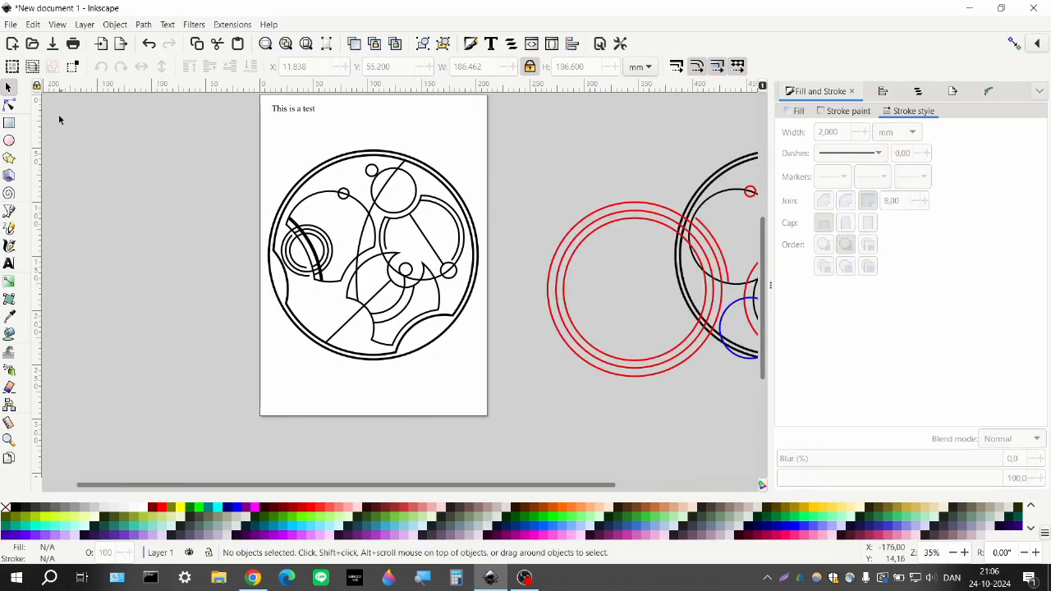
{"action": "left_click", "coordinate": [9, 140]}
{"action": "scroll", "coordinate": [317, 216], "scroll_direction": "up", "scroll_amount": 3}
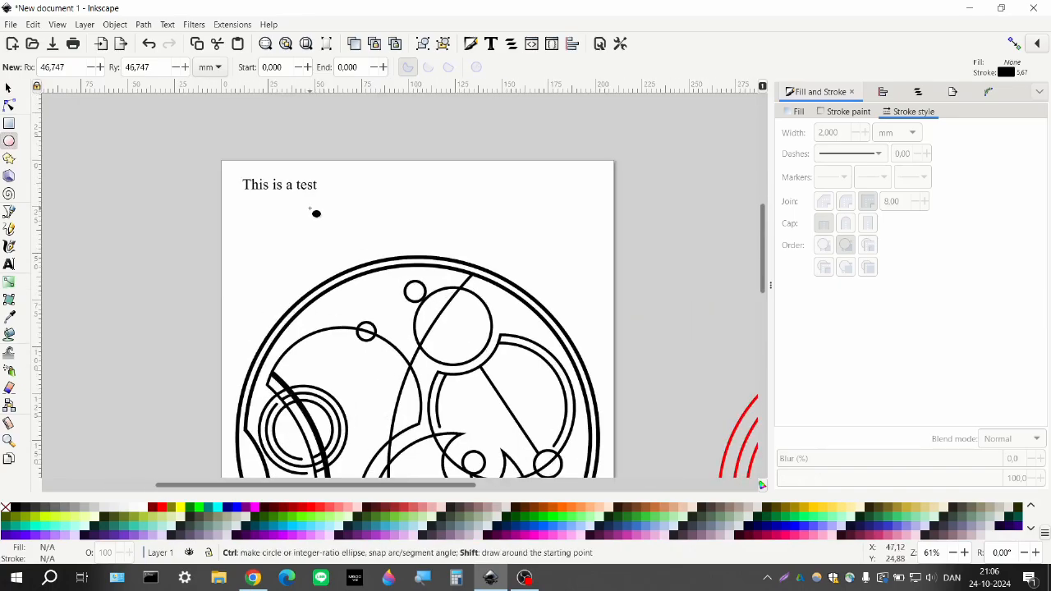
{"action": "mouse_move", "coordinate": [317, 215]}
{"action": "left_mouse_down"}
{"action": "mouse_move", "coordinate": [383, 302]}
{"action": "mouse_move", "coordinate": [415, 313]}
{"action": "left_mouse_up"}
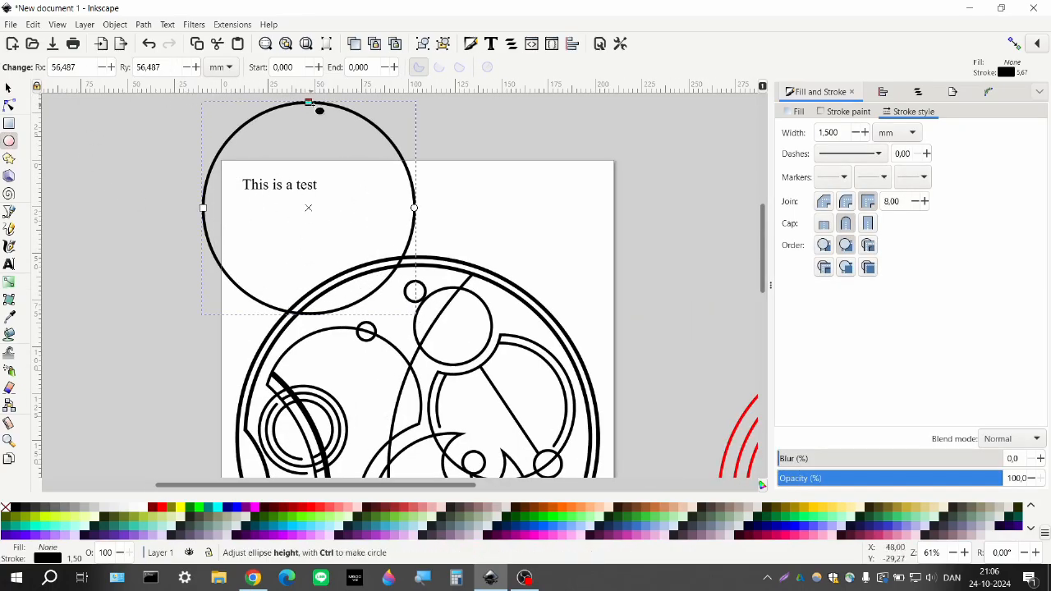
{"action": "left_click_drag", "start_coordinate": [307, 107], "coordinate": [316, 115]}
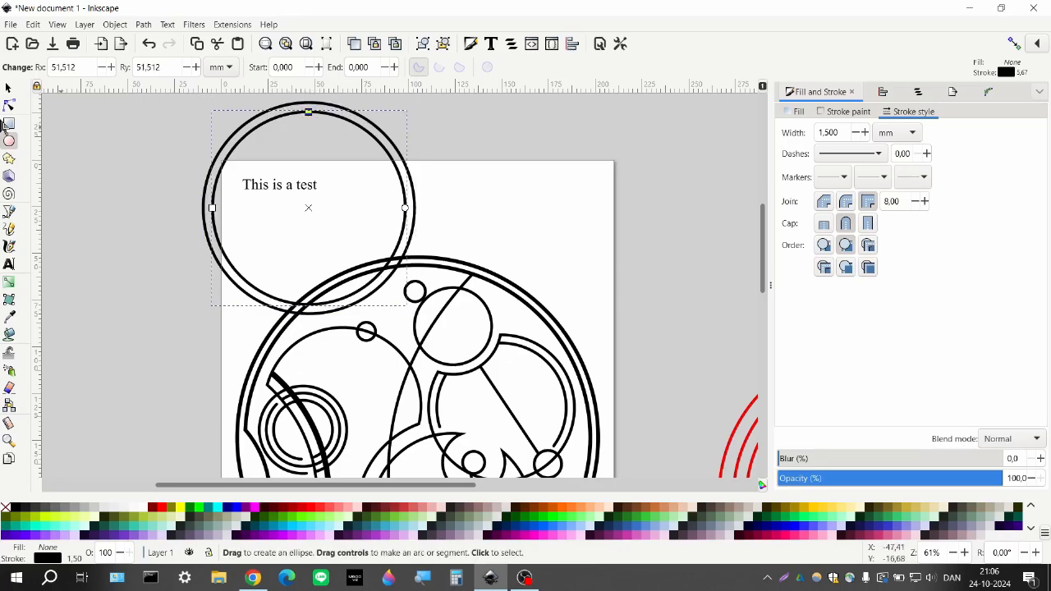
- Subtract the larger of the two new circles from the inner ring to notch its upper-left side
{"action": "left_click", "coordinate": [7, 86]}
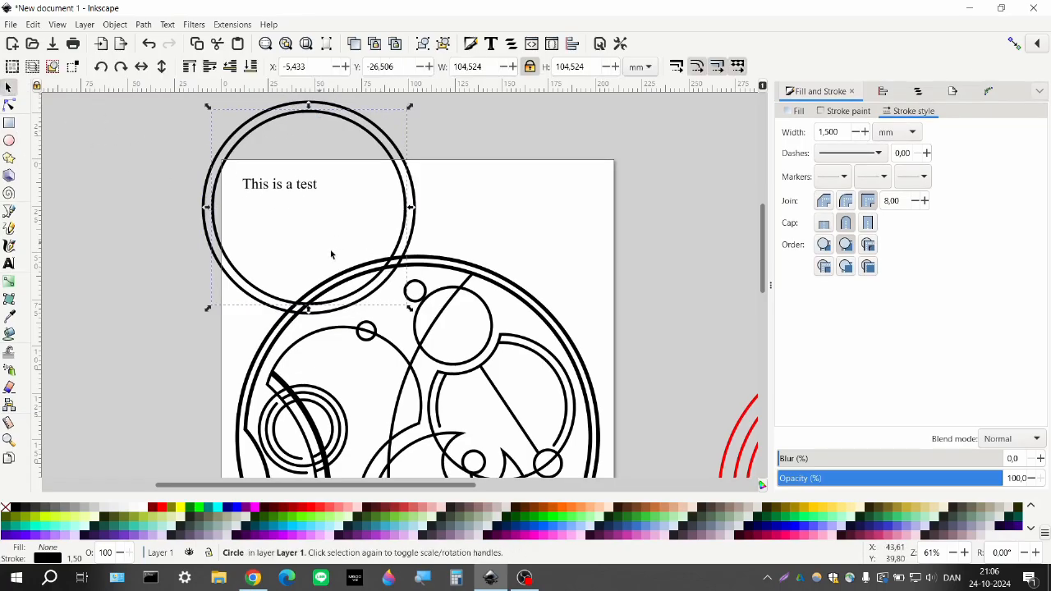
{"action": "left_click", "coordinate": [425, 269]}
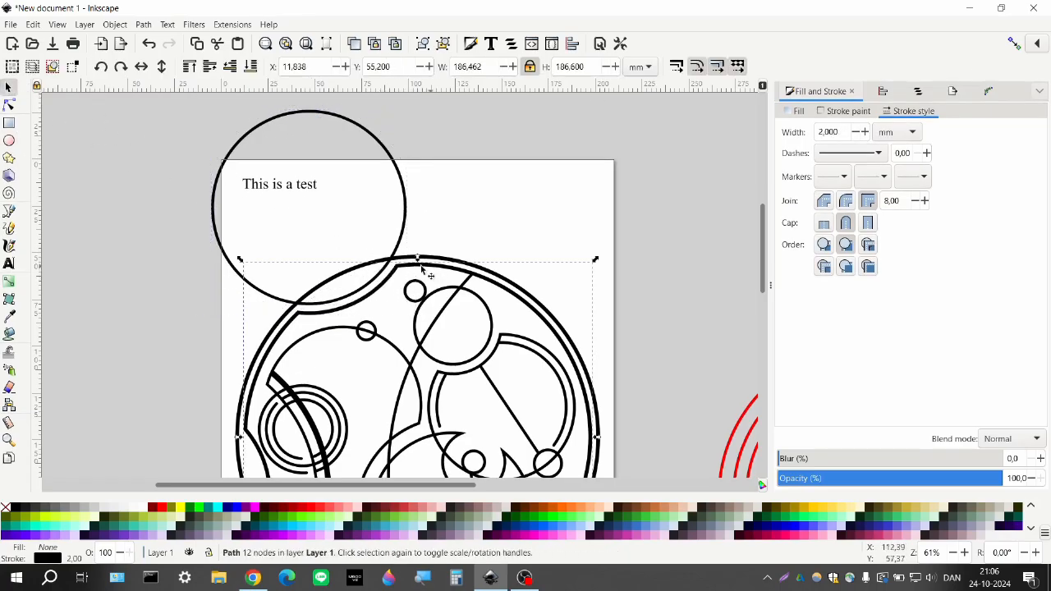
- Subtract the remaining upper-left circle from the outer ring to give it a matching notch
{"action": "left_click", "coordinate": [394, 261]}
{"action": "left_click", "coordinate": [399, 264], "text": "shift"}
{"action": "key", "text": "ctrl+minus"}
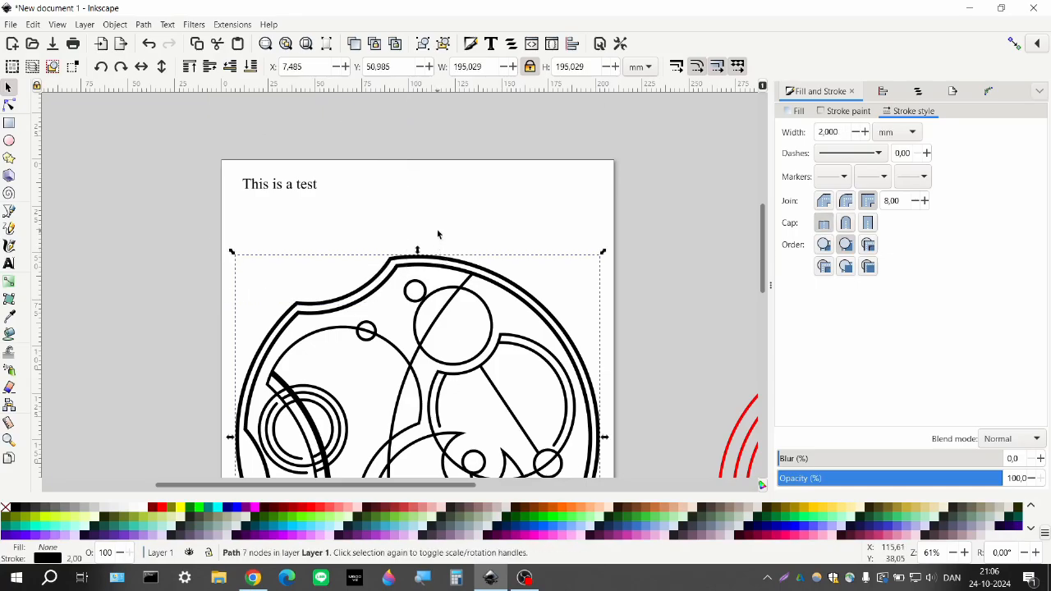
{"action": "key", "text": "Escape"}
- Inspect the notched double ring and the inner arcs for lines that still need trimming
{"action": "scroll", "coordinate": [367, 205], "scroll_direction": "down", "scroll_amount": 4}
{"action": "scroll", "coordinate": [312, 255], "scroll_direction": "down", "scroll_amount": 2}
{"action": "scroll", "coordinate": [313, 269], "scroll_direction": "down", "scroll_amount": 1}
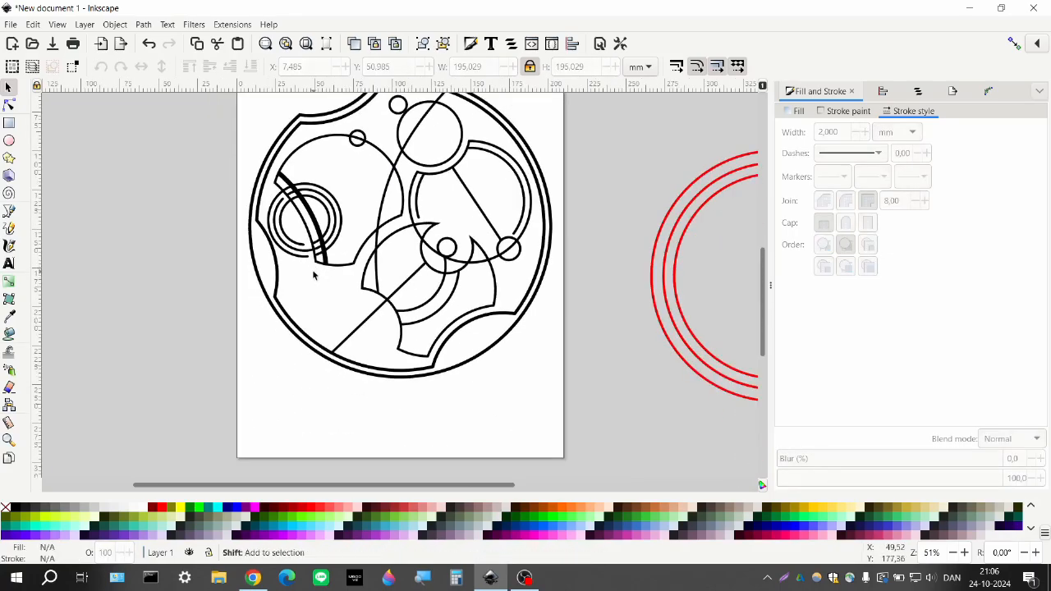
{"action": "scroll", "coordinate": [312, 269], "scroll_direction": "right", "scroll_amount": 1}
{"action": "scroll", "coordinate": [312, 270], "scroll_direction": "up", "scroll_amount": 1}
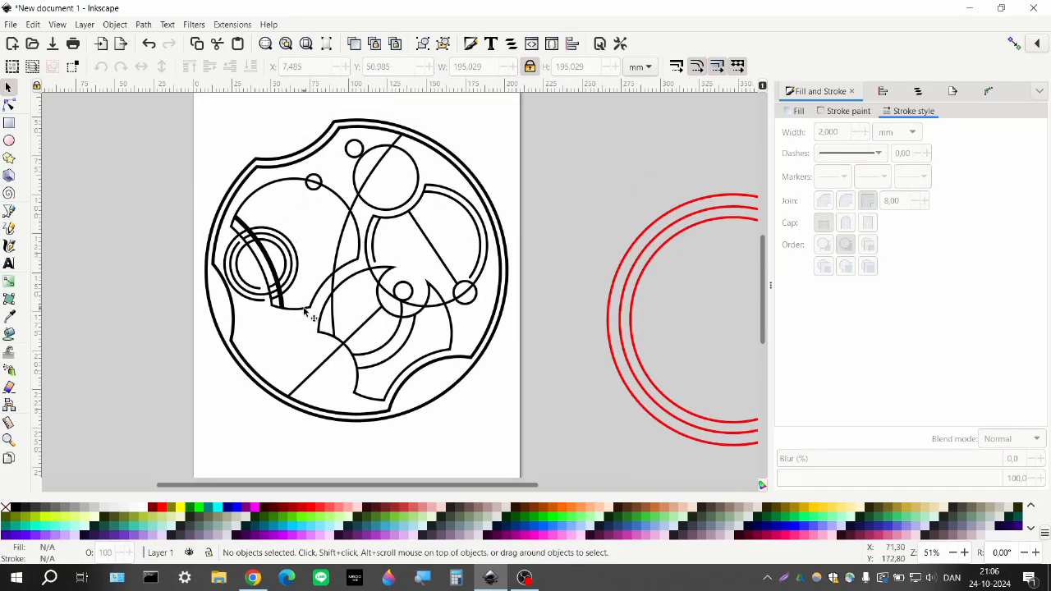
{"action": "scroll", "coordinate": [378, 279], "scroll_direction": "down", "scroll_amount": 3}
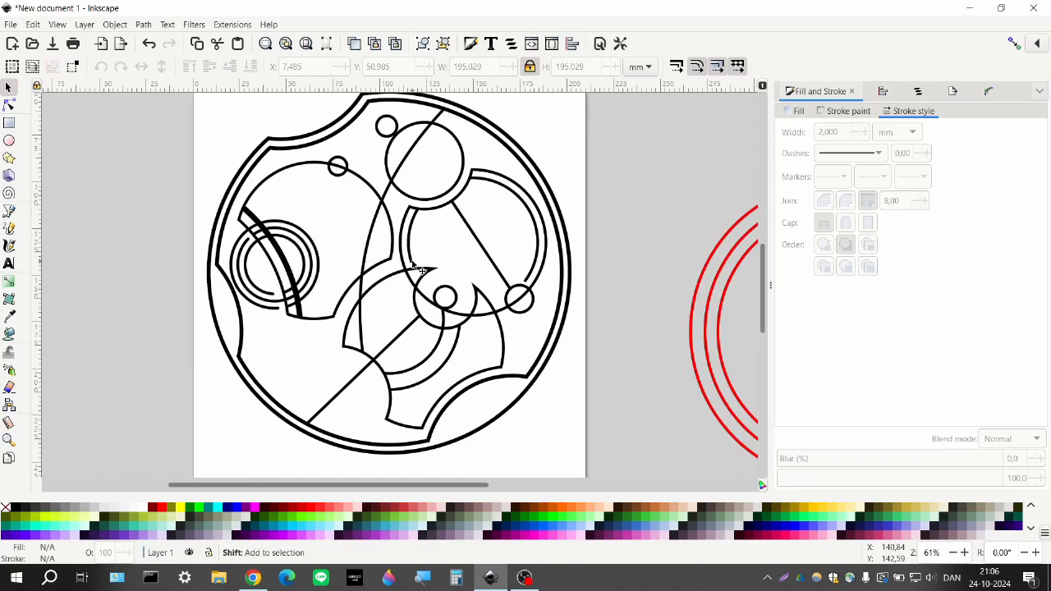
{"action": "scroll", "coordinate": [377, 294], "scroll_direction": "right", "scroll_amount": 1}
{"action": "scroll", "coordinate": [353, 294], "scroll_direction": "up", "scroll_amount": 1}
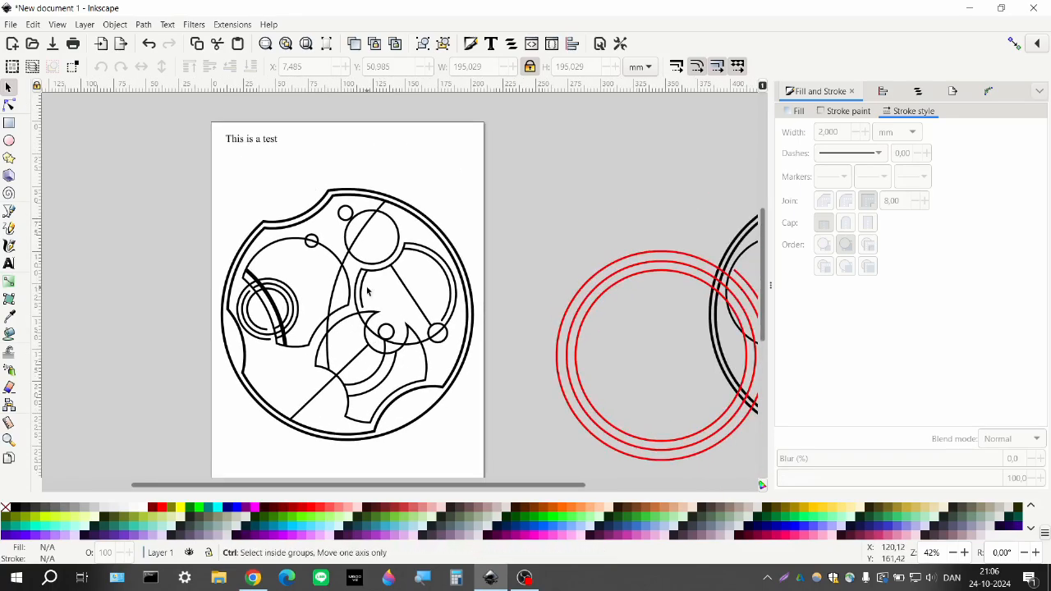
- Duplicate the whole circular design and move the copy left off the page, to X about -235.9 mm
{"action": "scroll", "coordinate": [331, 294], "scroll_direction": "down", "scroll_amount": 1}
{"action": "mouse_move", "coordinate": [264, 237]}
{"action": "left_mouse_down"}
{"action": "mouse_move", "coordinate": [460, 414]}
{"action": "mouse_move", "coordinate": [475, 414]}
{"action": "left_mouse_up"}
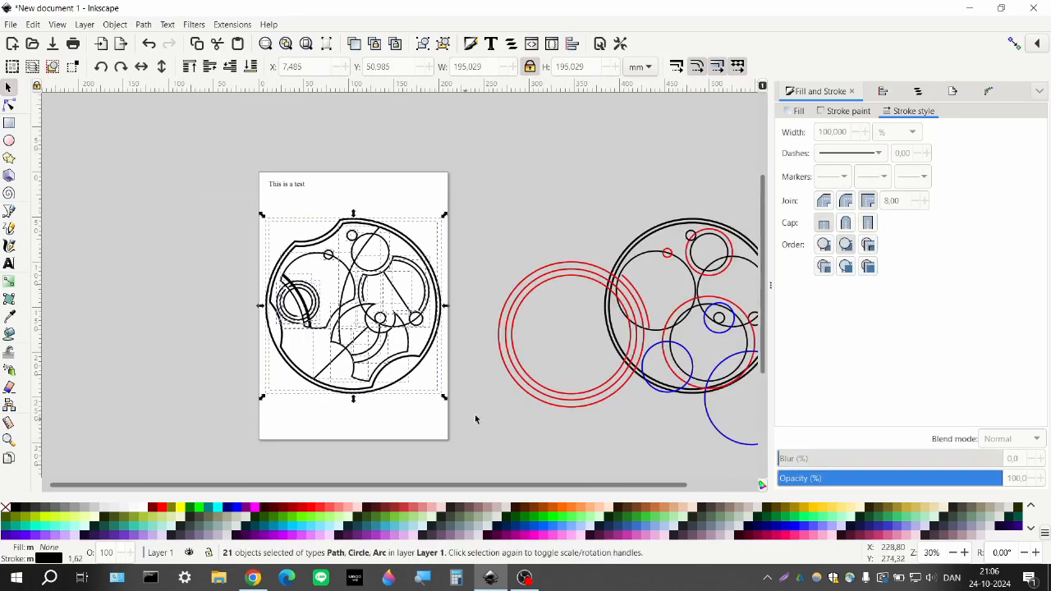
{"action": "key", "text": "ctrl+d"}
{"action": "key", "text": "shift+Left"}
{"action": "key", "text": "shift+Left"}
{"action": "key", "text": "shift+Left"}
{"action": "key", "text": "shift+Left"}
{"action": "key", "text": "shift+Left"}
{"action": "key", "text": "shift+Left"}
{"action": "key", "text": "shift+Left"}
{"action": "key", "text": "shift+Left"}
{"action": "key", "text": "shift+Left"}
{"action": "key", "text": "shift+Left"}
{"action": "key", "text": "shift+Left"}
{"action": "key", "text": "shift+Left"}
{"action": "key", "text": "shift+Left"}
{"action": "key", "text": "shift+Left"}
{"action": "key", "text": "shift+Left"}
{"action": "key", "text": "shift+Left"}
{"action": "key", "text": "shift+Left"}
{"action": "key", "text": "shift+Left"}
{"action": "key", "text": "shift+Left"}
{"action": "key", "text": "shift+Left"}
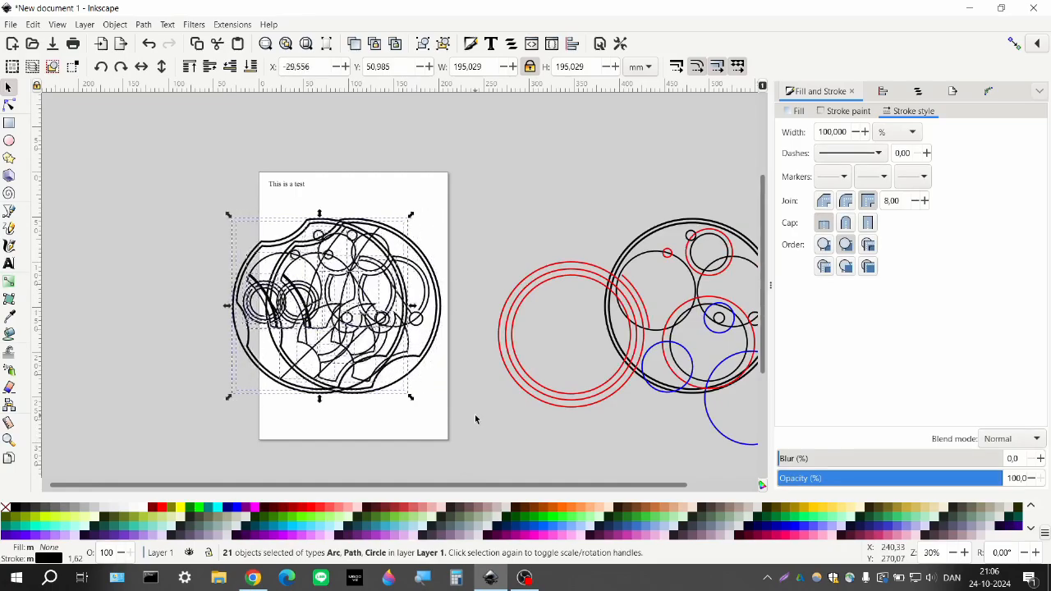
{"action": "key", "text": "shift+Left"}
{"action": "key", "text": "shift+Left"}
{"action": "key", "text": "shift+Left"}
{"action": "key", "text": "shift+Left"}
{"action": "key", "text": "shift+Left"}
{"action": "key", "text": "shift+Left"}
{"action": "key", "text": "shift+Left"}
{"action": "key", "text": "shift+Left"}
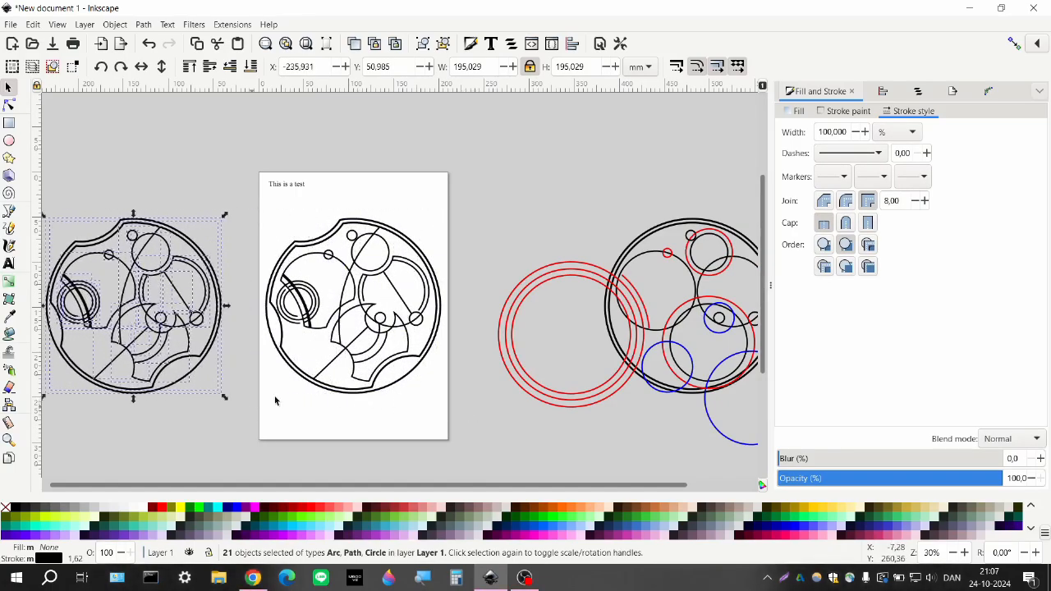
{"action": "left_click", "coordinate": [327, 364]}
- Add two nodes to the lower part of the right circle's outer arc and delete the segments between them
{"action": "scroll", "coordinate": [327, 364], "scroll_direction": "up", "scroll_amount": 3, "text": "ctrl"}
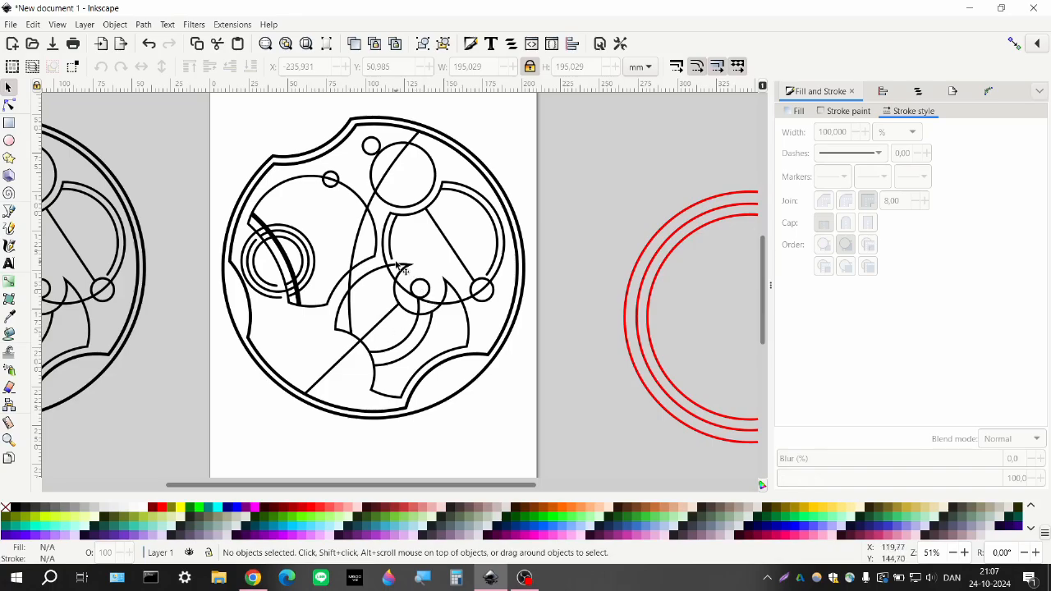
{"action": "scroll", "coordinate": [396, 263], "scroll_direction": "up", "scroll_amount": 4, "text": "ctrl"}
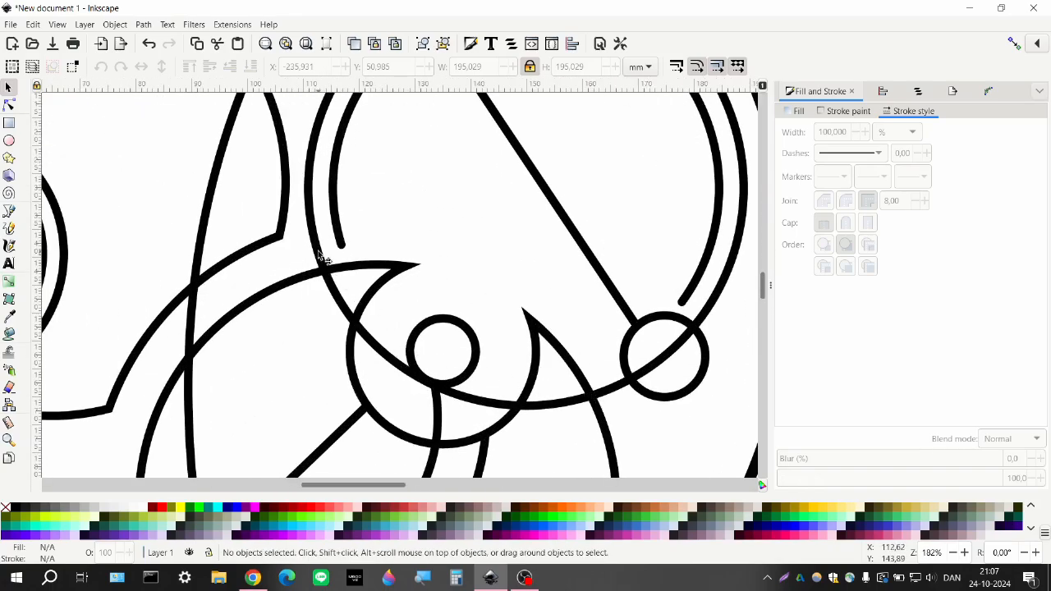
{"action": "left_click", "coordinate": [325, 260]}
{"action": "left_click", "coordinate": [9, 106]}
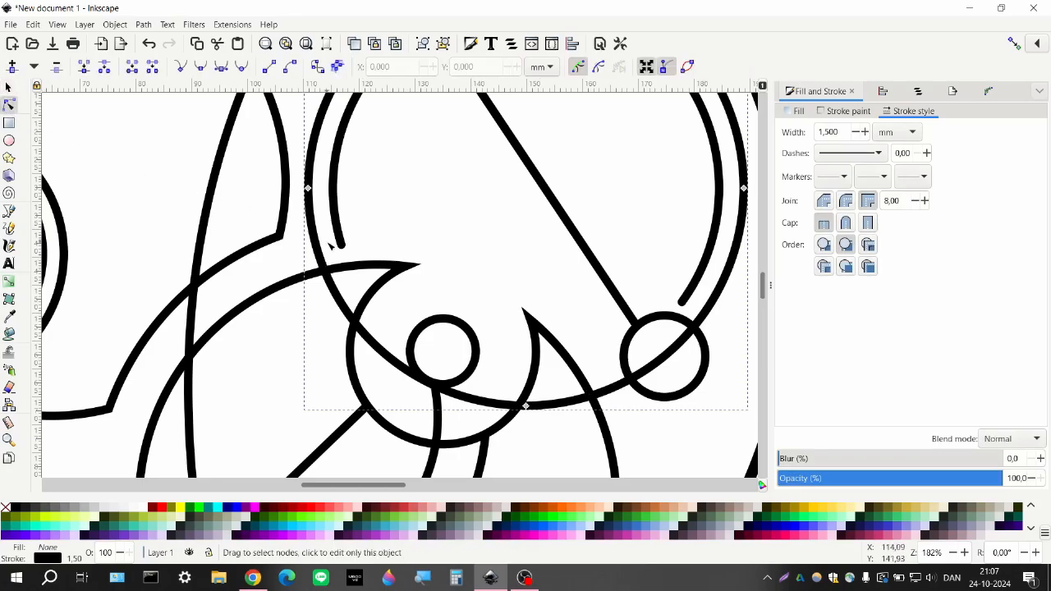
{"action": "double_click", "coordinate": [316, 247]}
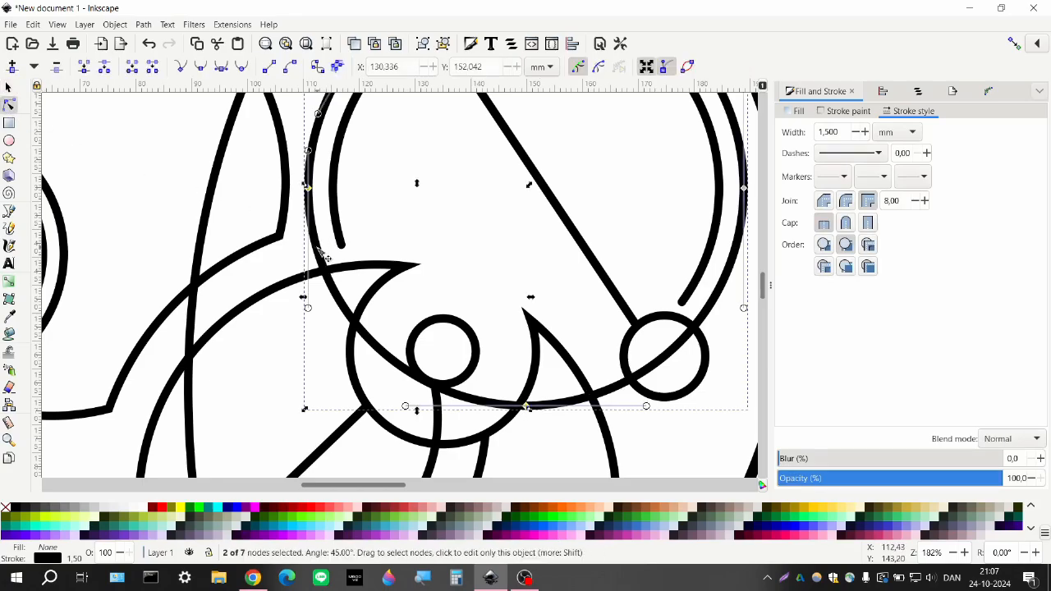
{"action": "double_click", "coordinate": [614, 388]}
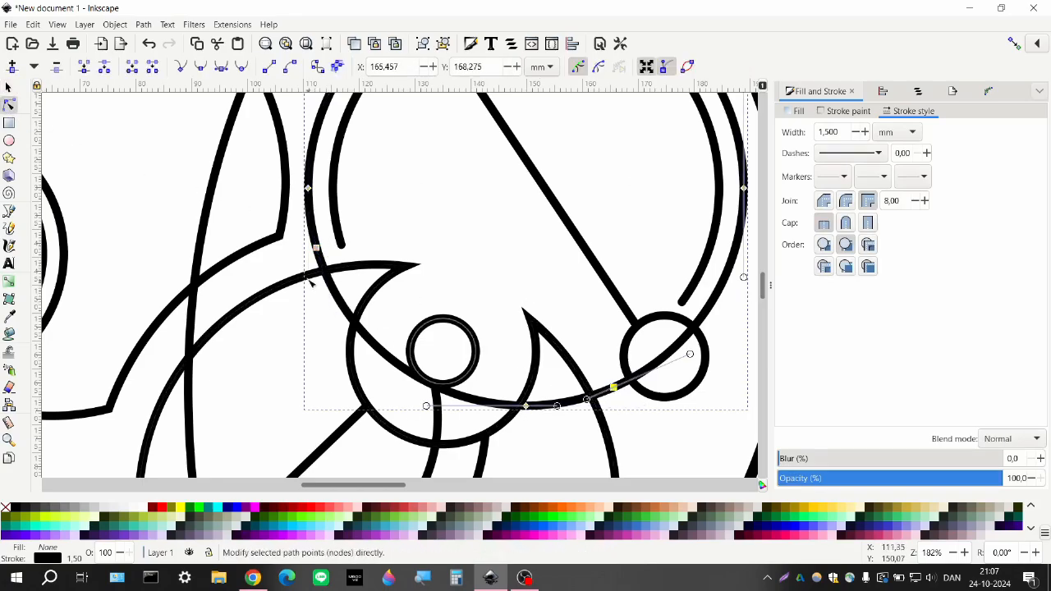
{"action": "left_click", "coordinate": [339, 297]}
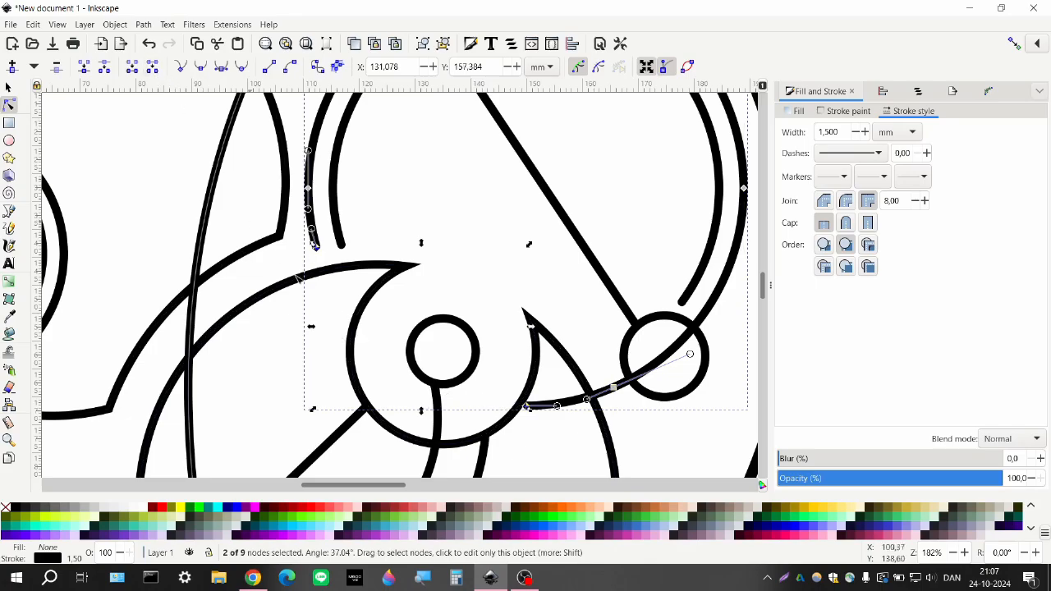
{"action": "left_click", "coordinate": [571, 405]}
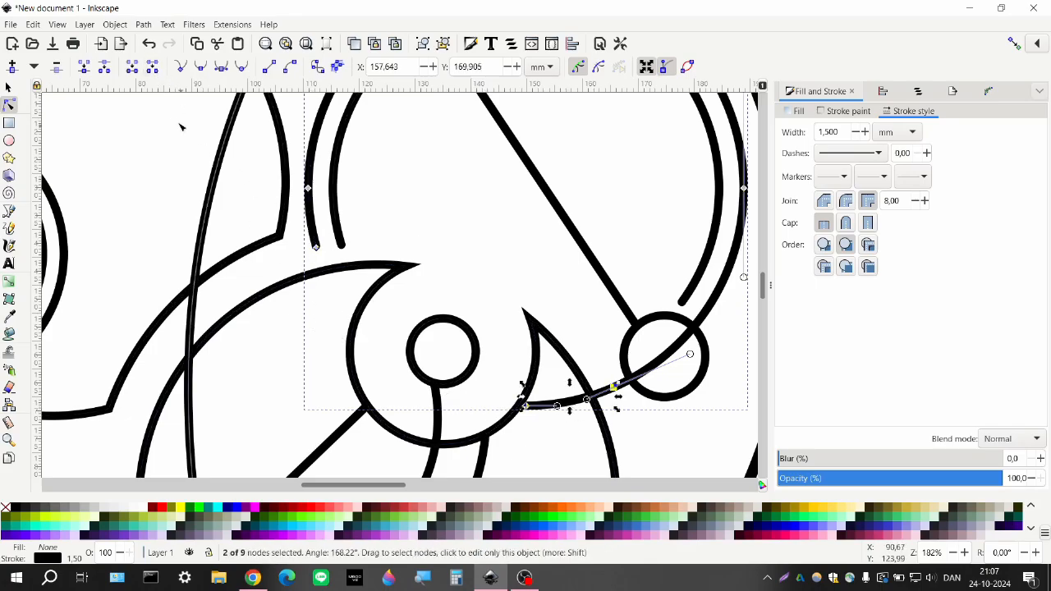
{"action": "left_click", "coordinate": [154, 70]}
- Give the opened outer arc round stroke caps
{"action": "scroll", "coordinate": [316, 244], "scroll_direction": "up", "scroll_amount": 4}
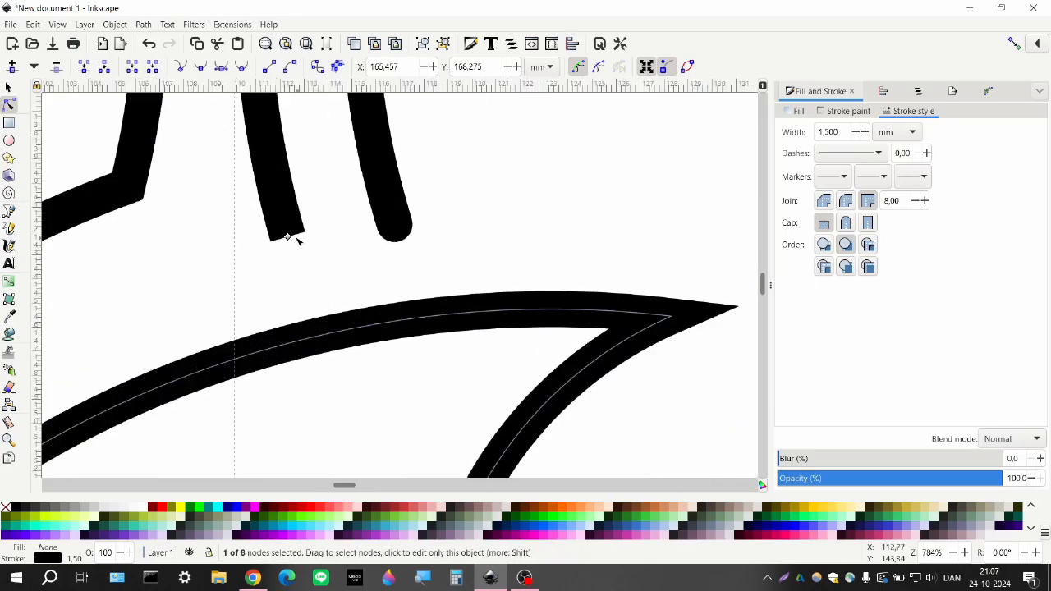
{"action": "left_click", "coordinate": [845, 222]}
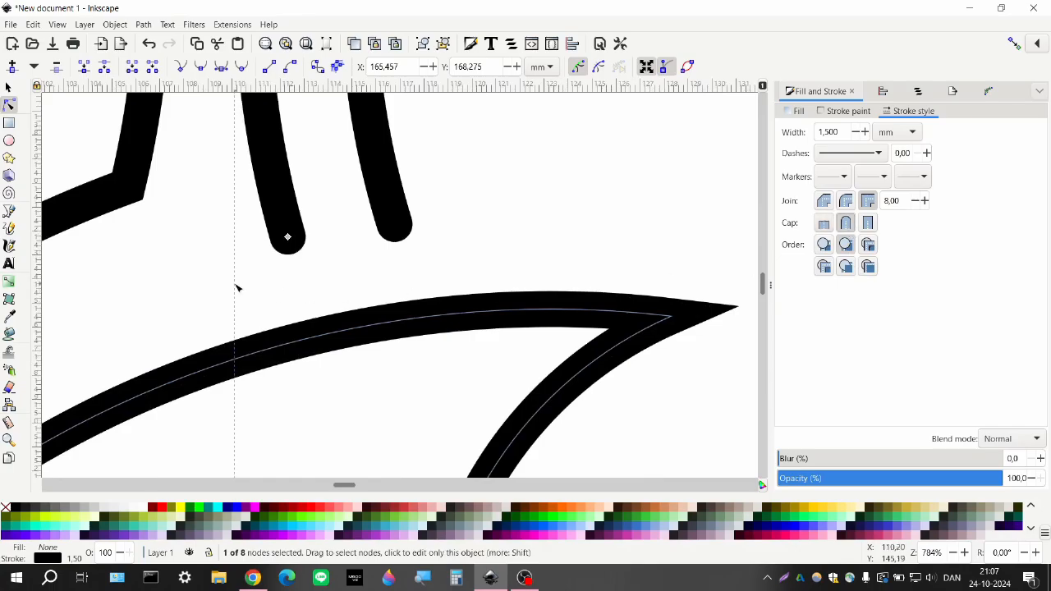
{"action": "scroll", "coordinate": [243, 287], "scroll_direction": "down", "scroll_amount": 5}
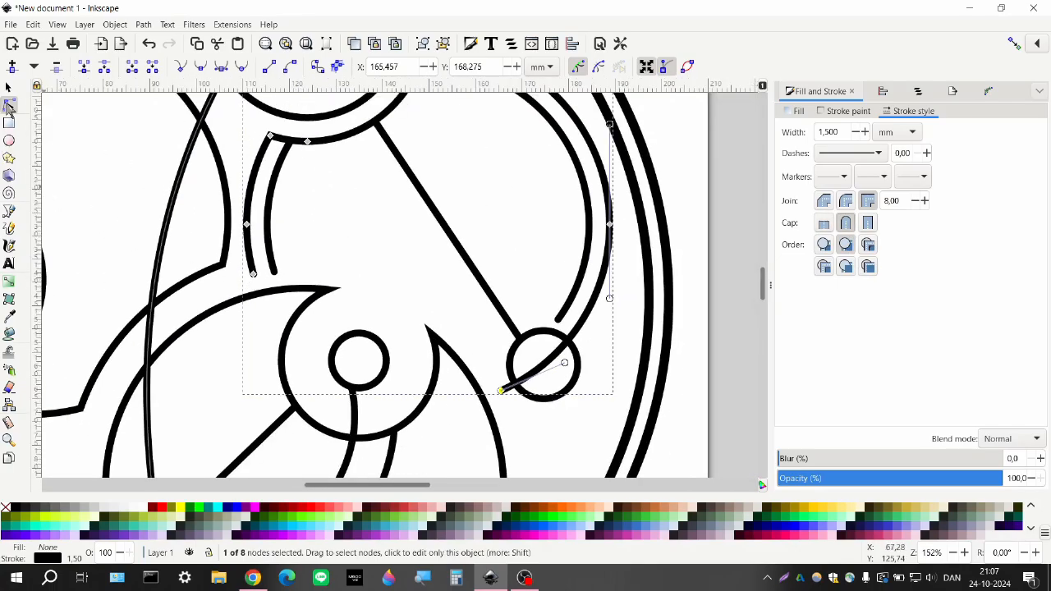
{"action": "left_click", "coordinate": [8, 87]}
{"action": "left_click", "coordinate": [342, 297]}
- Examine the trimmed arcs, the left concentric circles and the thick arc band against the rest of the design
{"action": "scroll", "coordinate": [344, 298], "scroll_direction": "down", "scroll_amount": 2}
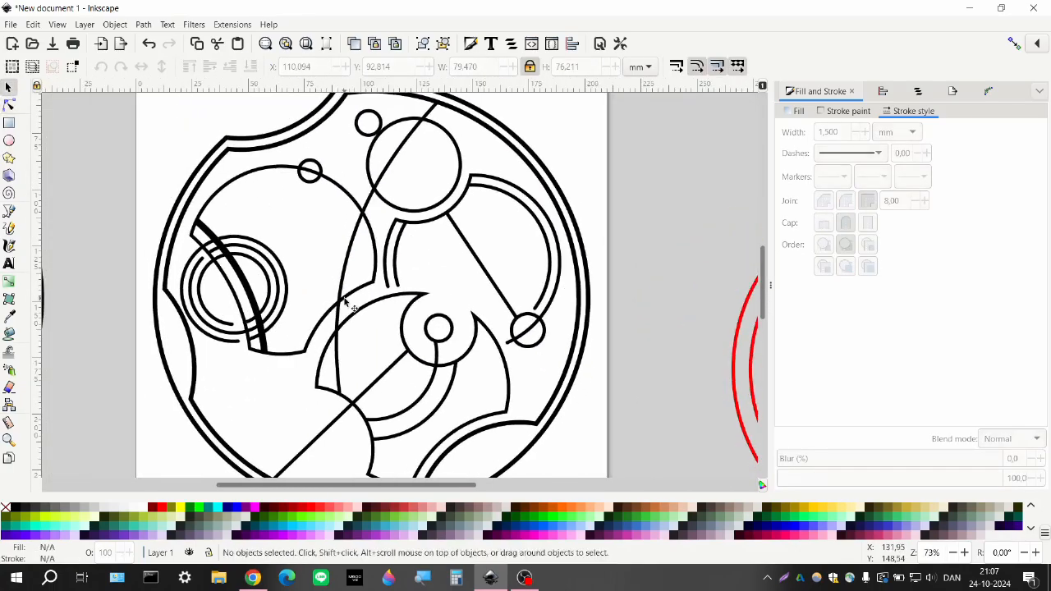
{"action": "scroll", "coordinate": [345, 302], "scroll_direction": "down", "scroll_amount": 1}
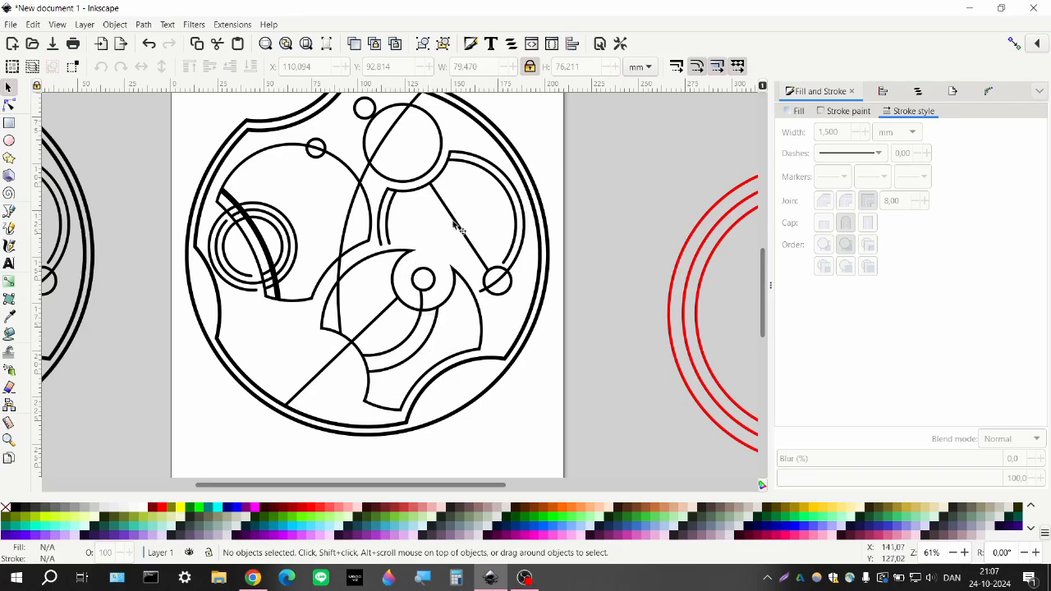
{"action": "scroll", "coordinate": [449, 235], "scroll_direction": "left", "scroll_amount": 1}
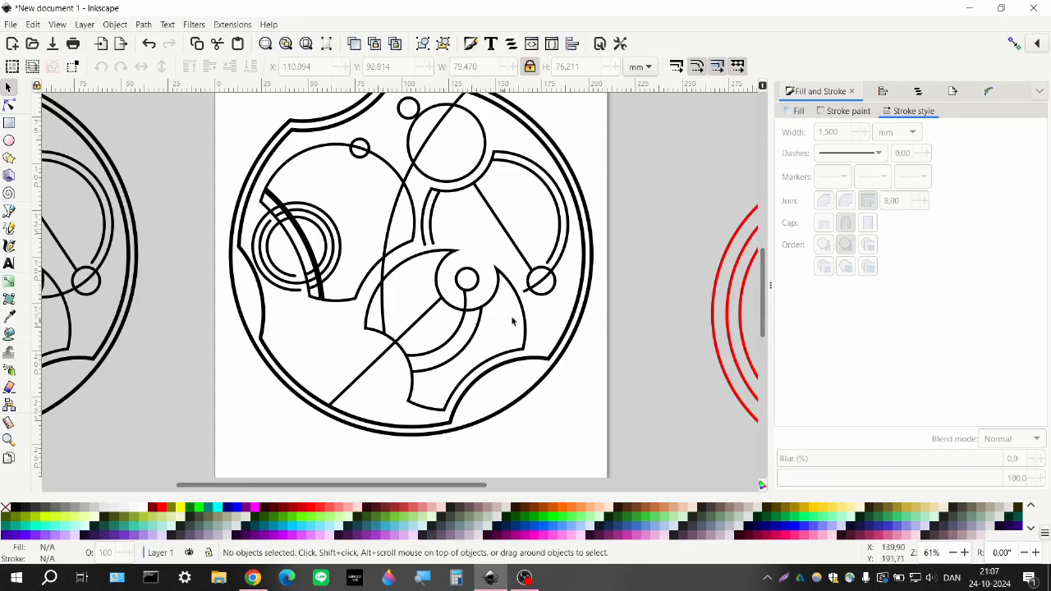
{"action": "scroll", "coordinate": [465, 190], "scroll_direction": "up", "scroll_amount": 1}
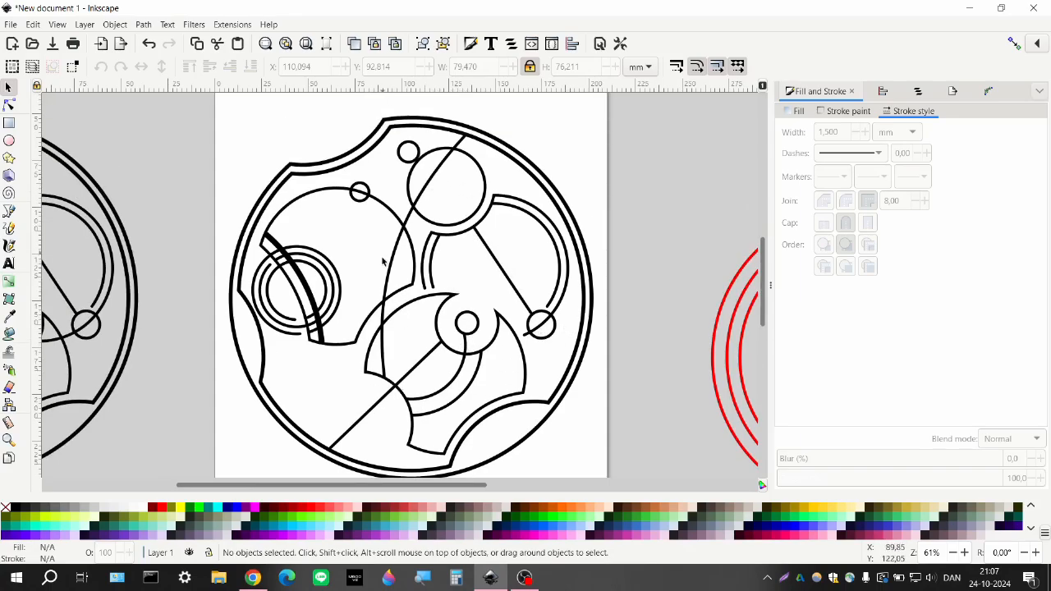
{"action": "scroll", "coordinate": [383, 261], "scroll_direction": "left", "scroll_amount": 1}
{"action": "scroll", "coordinate": [328, 269], "scroll_direction": "up", "scroll_amount": 3}
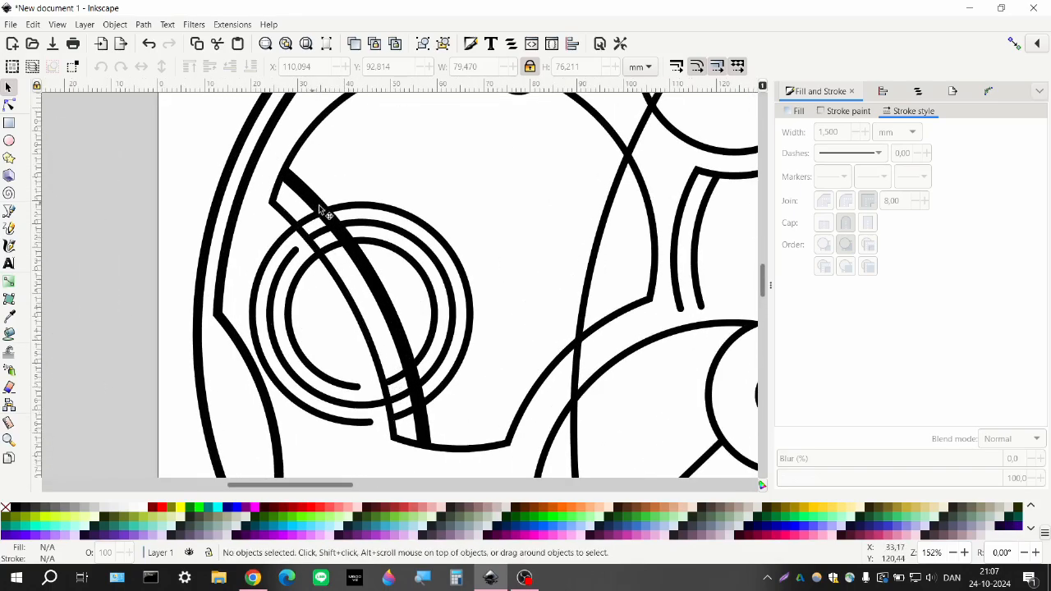
{"action": "scroll", "coordinate": [391, 296], "scroll_direction": "down", "scroll_amount": 3}
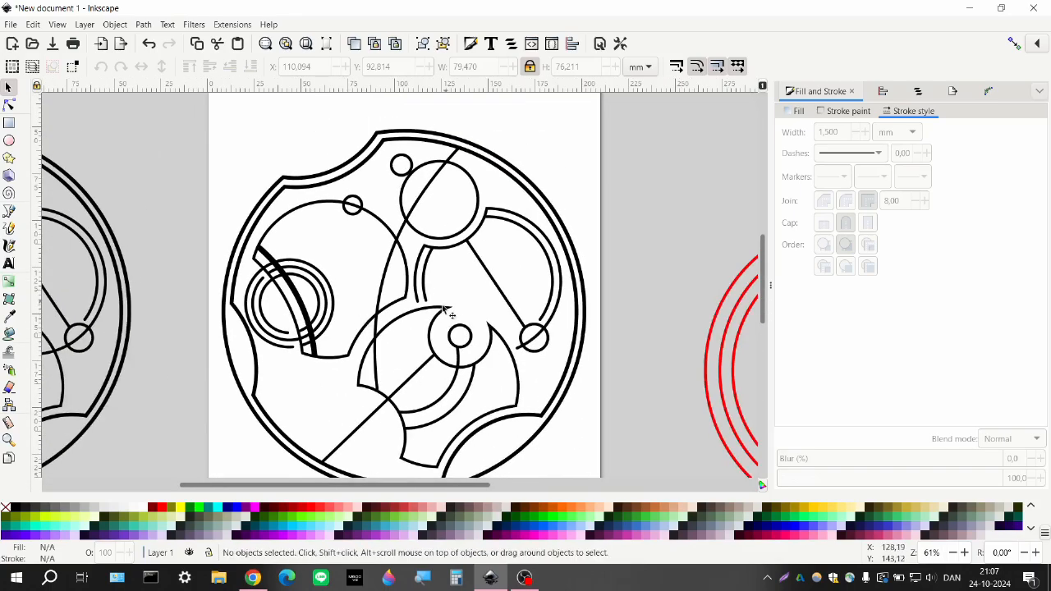
{"action": "scroll", "coordinate": [443, 310], "scroll_direction": "down", "scroll_amount": 3}
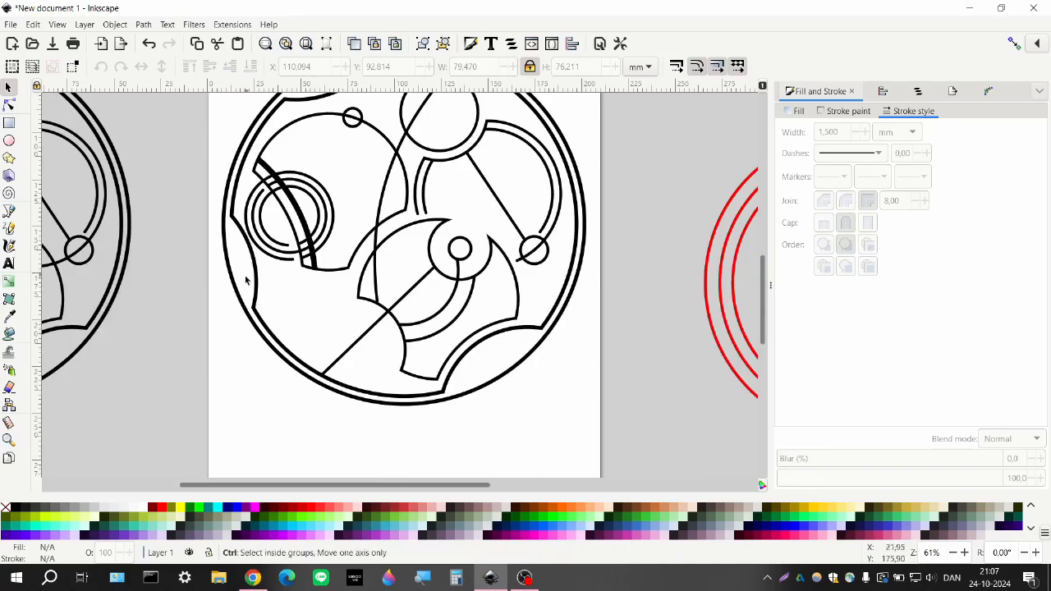
- Add a full stop to the caption so it reads "This is a test."
{"action": "scroll", "coordinate": [257, 294], "scroll_direction": "up", "scroll_amount": 7}
{"action": "left_click", "coordinate": [305, 195]}
{"action": "key", "text": "t"}
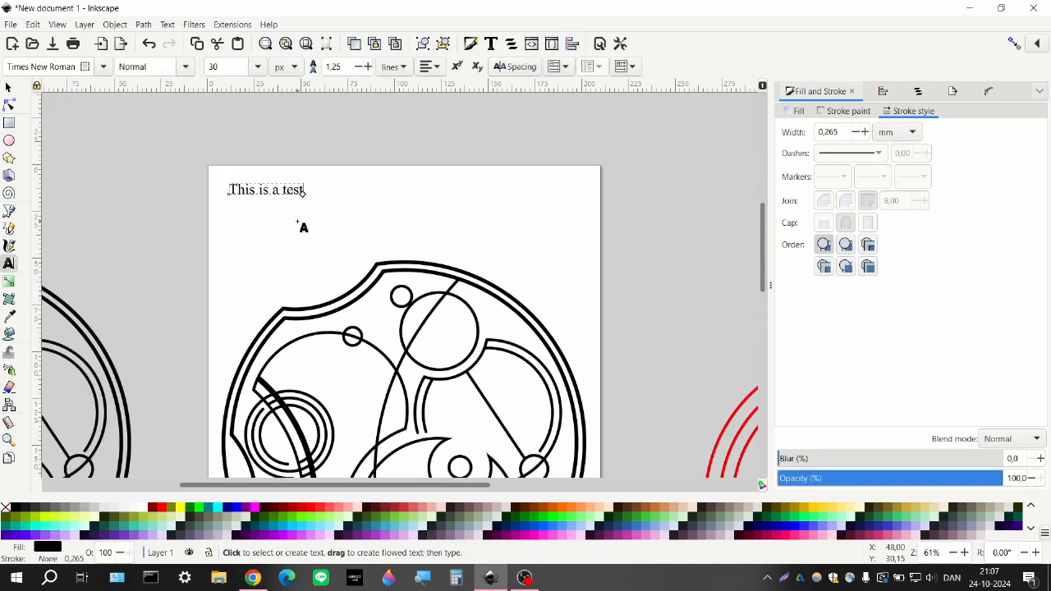
{"action": "left_click", "coordinate": [7, 90]}
{"action": "left_click", "coordinate": [151, 230]}
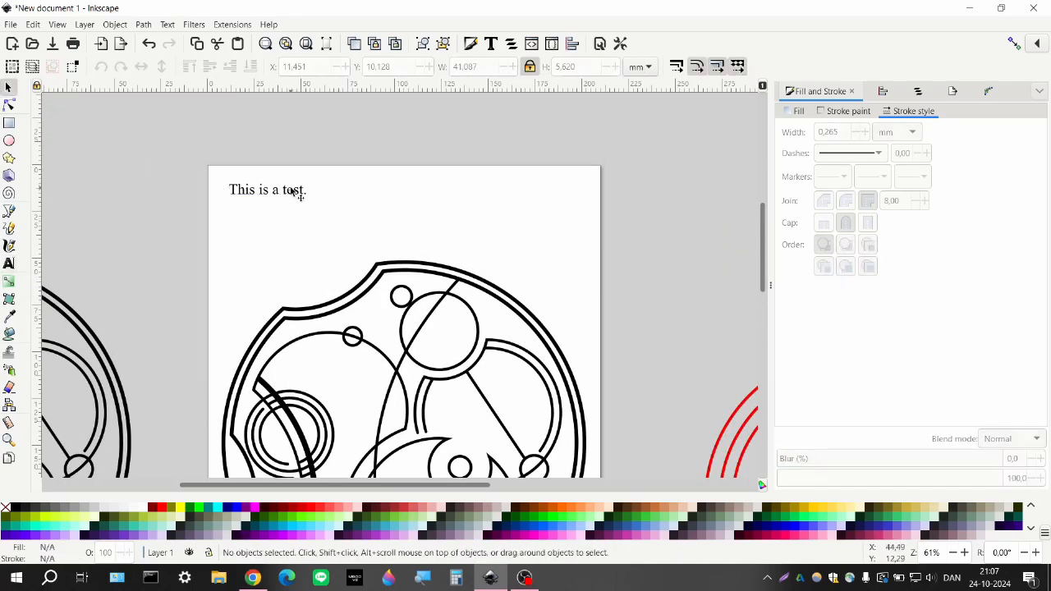
- Draw a small circle of about 5.4 mm radius on the inner ring's left notch
{"action": "scroll", "coordinate": [260, 280], "scroll_direction": "down", "scroll_amount": 7}
{"action": "scroll", "coordinate": [259, 282], "scroll_direction": "up", "scroll_amount": 3}
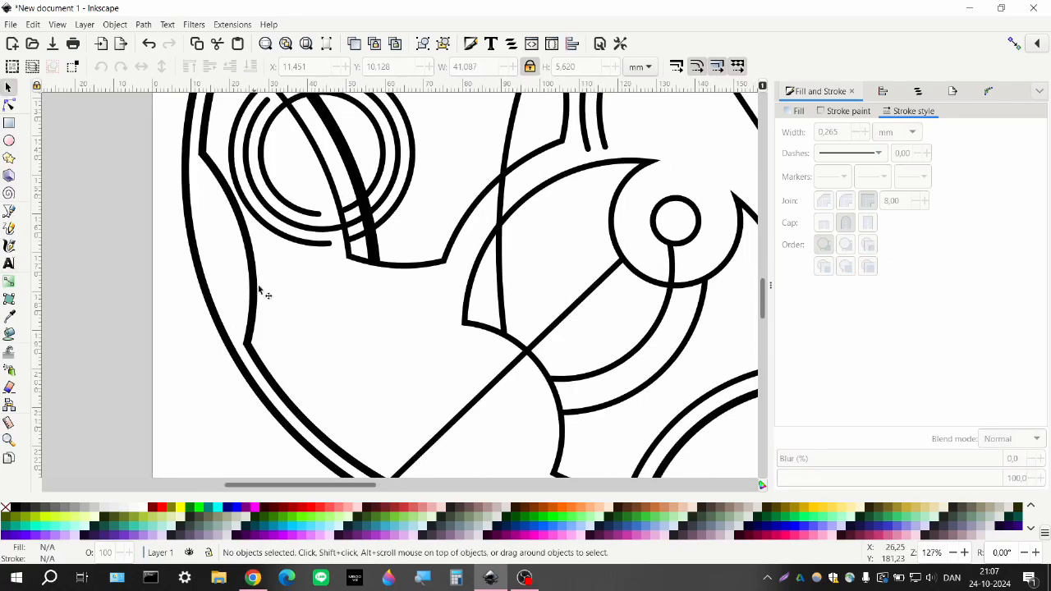
{"action": "key", "text": "e"}
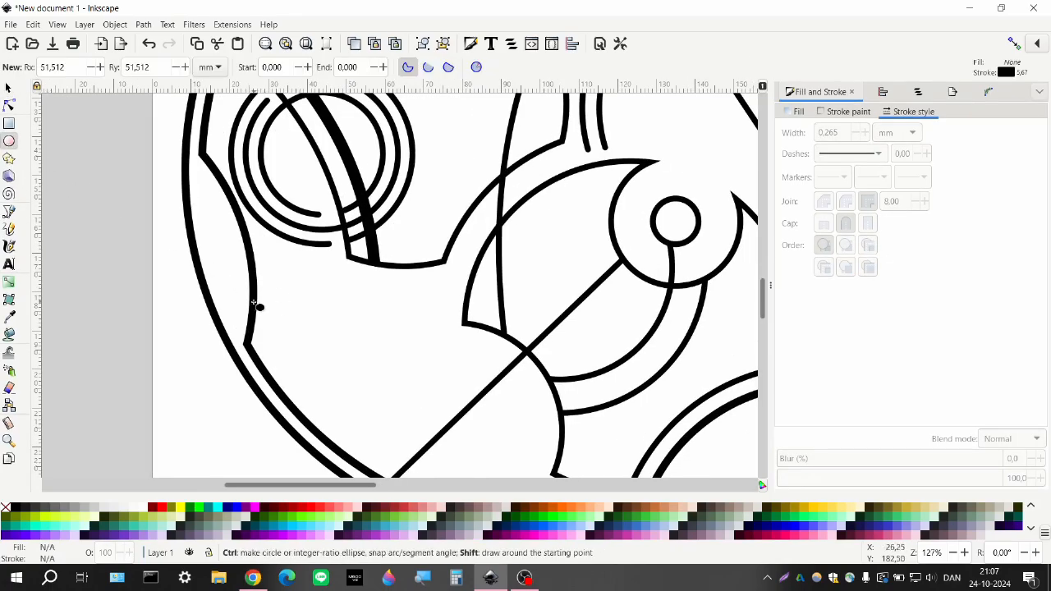
{"action": "left_click_drag", "start_coordinate": [232, 280], "coordinate": [276, 321]}
{"action": "left_click_drag", "start_coordinate": [278, 322], "coordinate": [279, 323]}
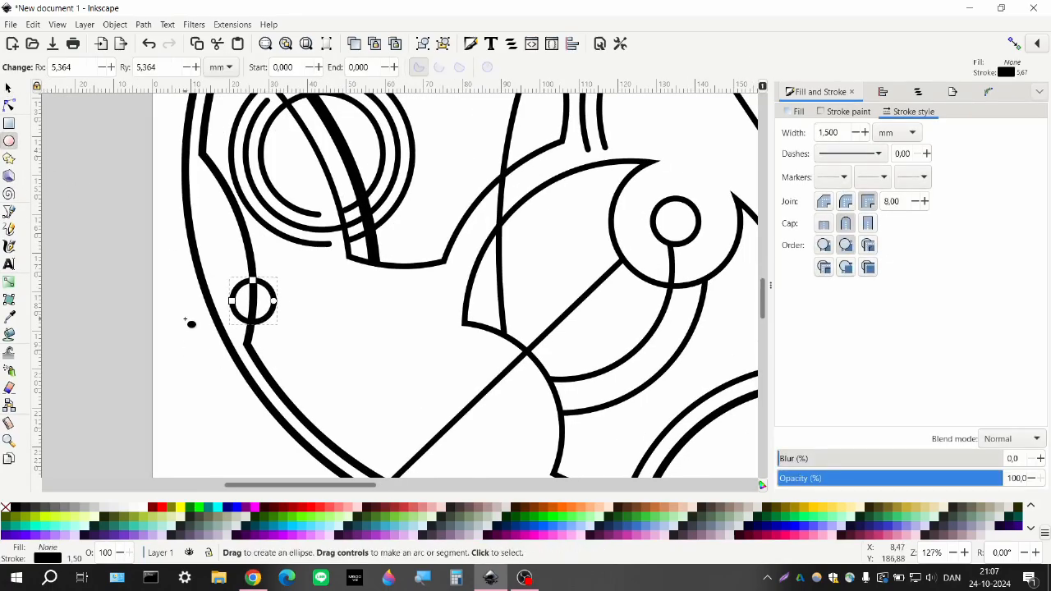
{"action": "key", "text": "5"}
{"action": "key", "text": "s"}
{"action": "left_click", "coordinate": [167, 291]}
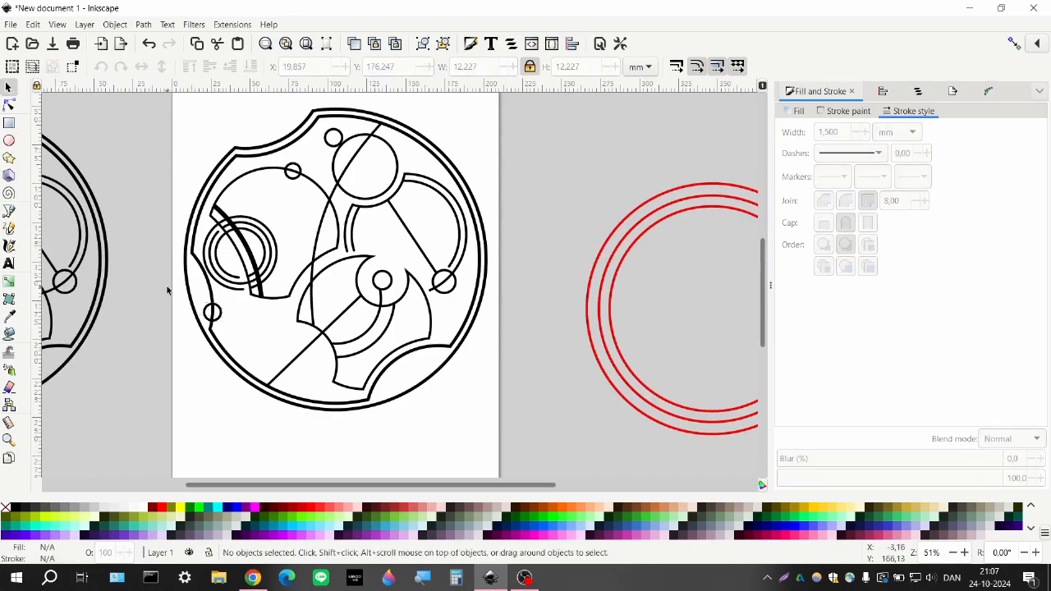
- Examine the whole circular design and its thin diagonal line to judge the line weights
{"action": "scroll", "coordinate": [167, 291], "scroll_direction": "down", "scroll_amount": 1}
{"action": "scroll", "coordinate": [197, 294], "scroll_direction": "left", "scroll_amount": 1}
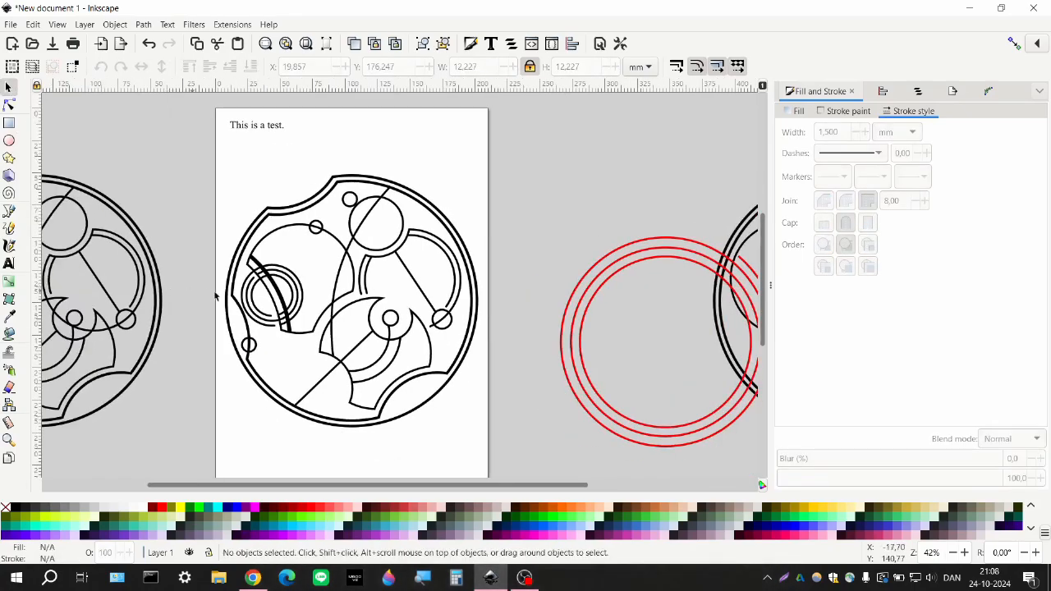
{"action": "scroll", "coordinate": [333, 310], "scroll_direction": "down", "scroll_amount": 1}
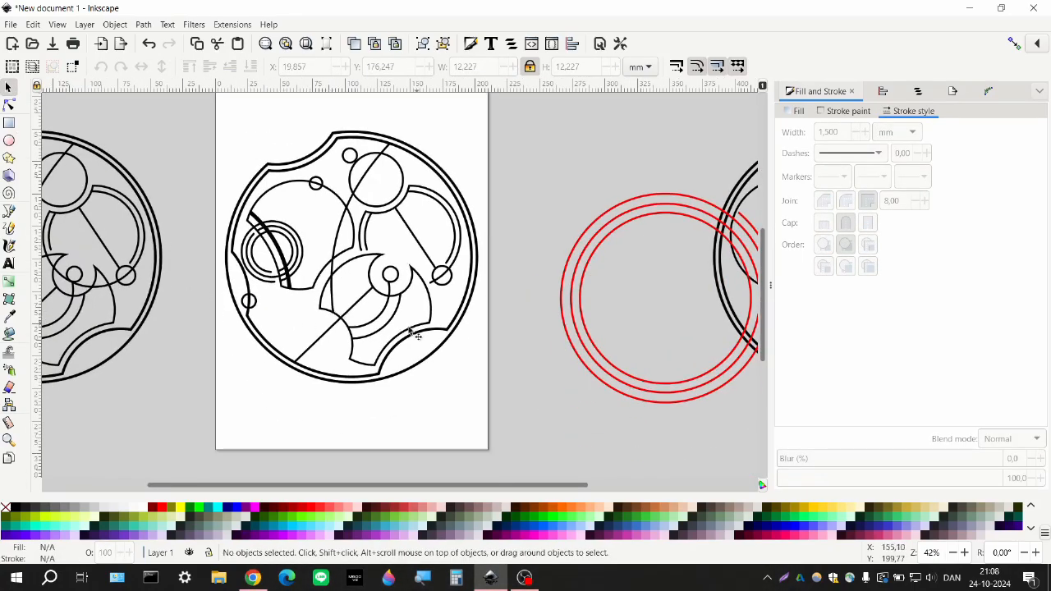
{"action": "scroll", "coordinate": [348, 240], "scroll_direction": "left", "scroll_amount": 1}
{"action": "scroll", "coordinate": [348, 305], "scroll_direction": "up", "scroll_amount": 1}
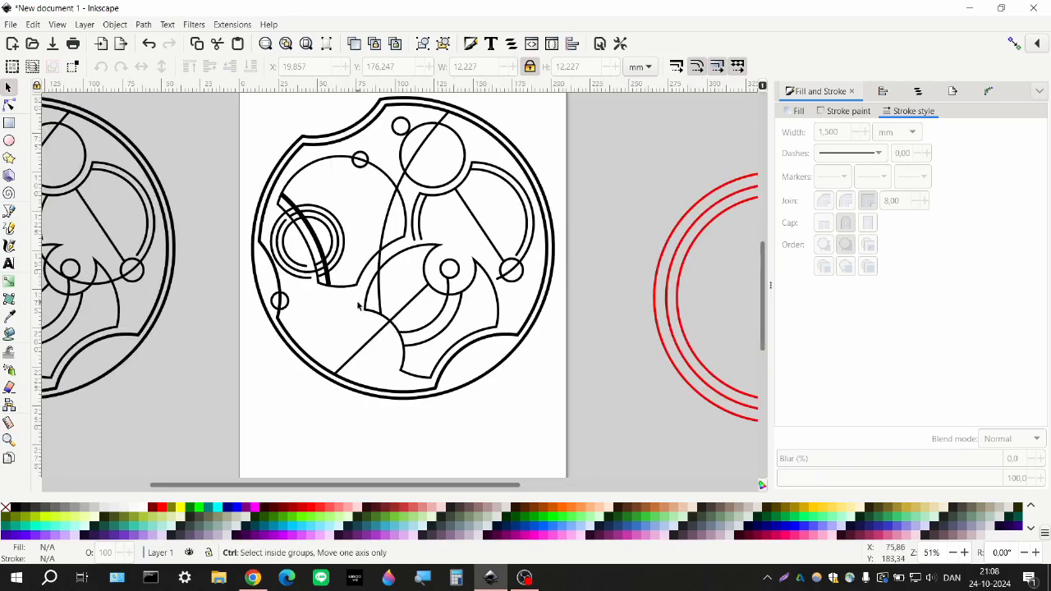
{"action": "scroll", "coordinate": [358, 305], "scroll_direction": "up", "scroll_amount": 1}
{"action": "scroll", "coordinate": [377, 373], "scroll_direction": "left", "scroll_amount": 1}
{"action": "left_click", "coordinate": [413, 390]}
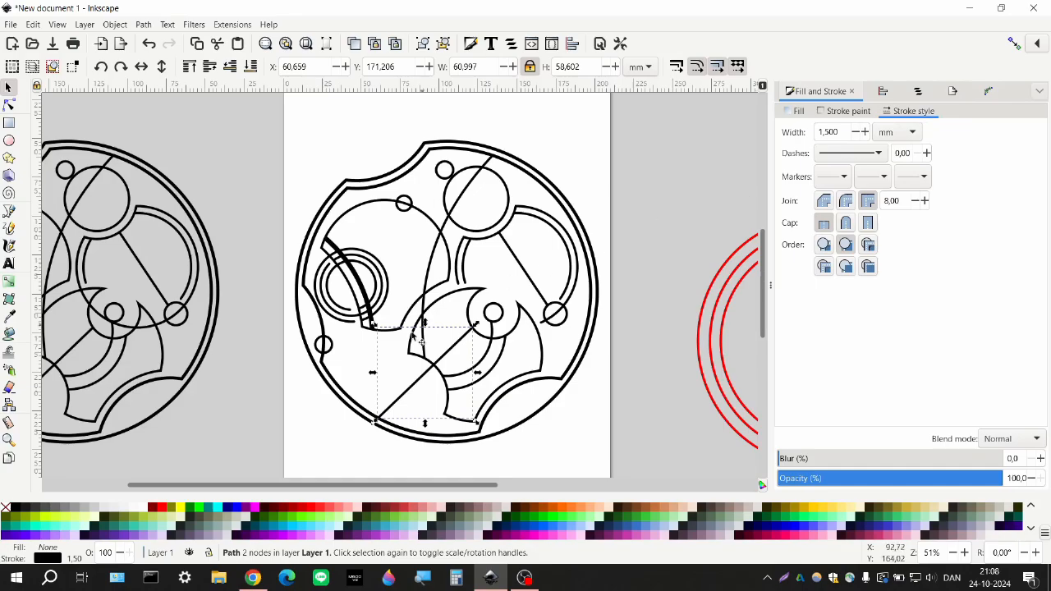
{"action": "scroll", "coordinate": [368, 351], "scroll_direction": "right", "scroll_amount": 3}
{"action": "key", "text": "Escape"}
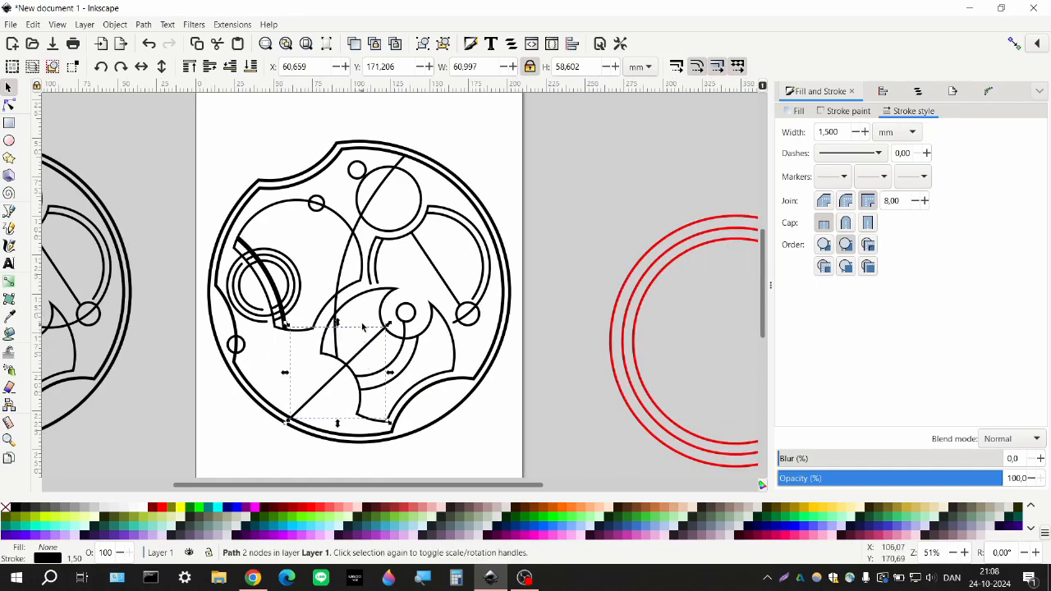
- Set the stroke width of the lower notched crescent ring to 2 mm
{"action": "scroll", "coordinate": [369, 348], "scroll_direction": "up", "scroll_amount": 2, "text": "ctrl"}
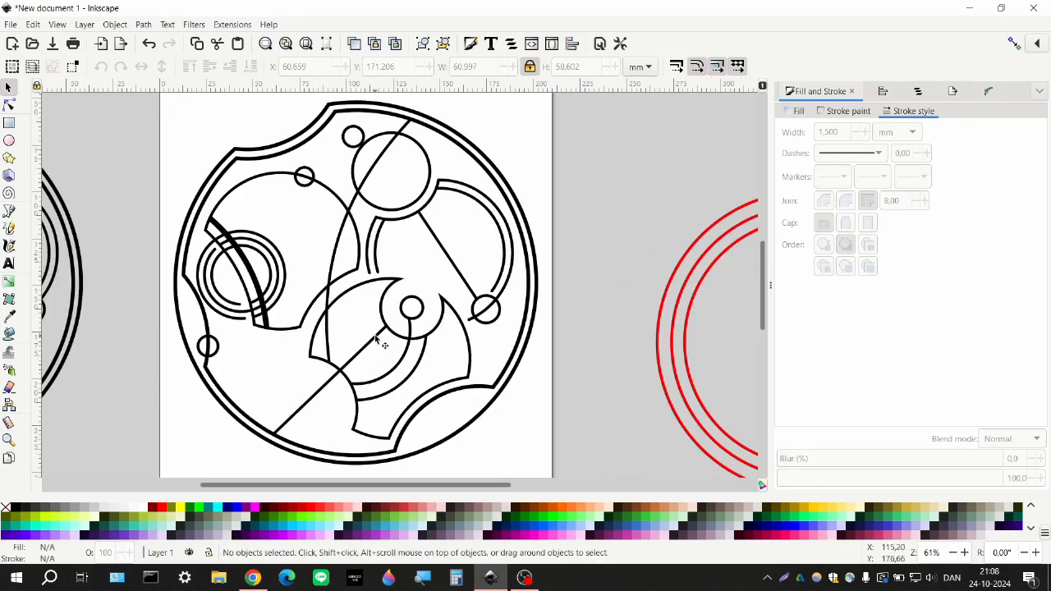
{"action": "scroll", "coordinate": [364, 378], "scroll_direction": "down", "scroll_amount": 1}
{"action": "left_click", "coordinate": [357, 395]}
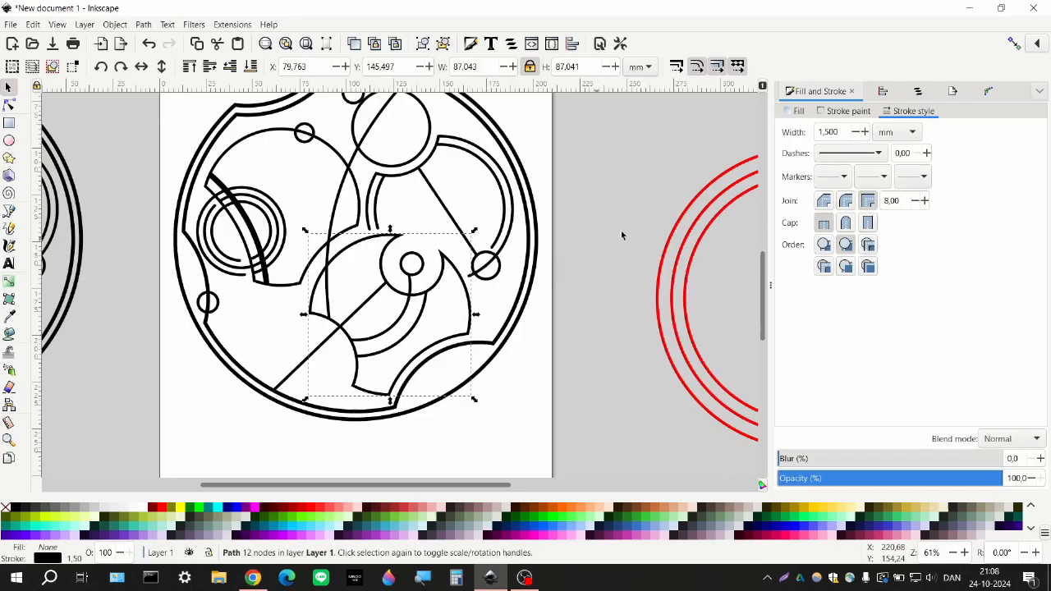
{"action": "double_click", "coordinate": [836, 132]}
{"action": "type", "text": "2"}
{"action": "key", "text": "Return"}
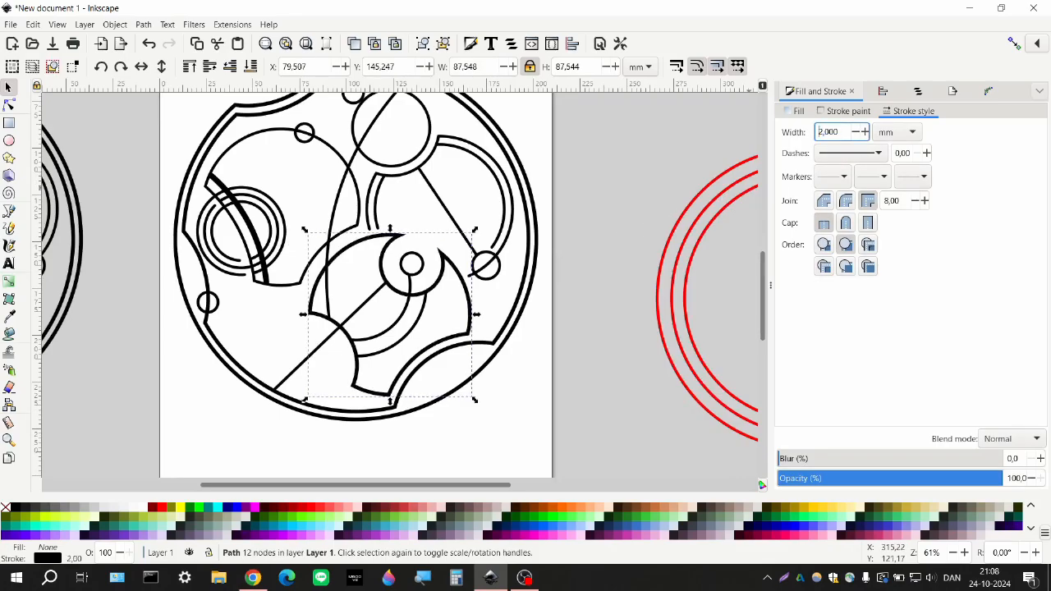
- Set the stroke width of the large circle near the top of the design to 4 mm
{"action": "scroll", "coordinate": [373, 199], "scroll_direction": "up", "scroll_amount": 1}
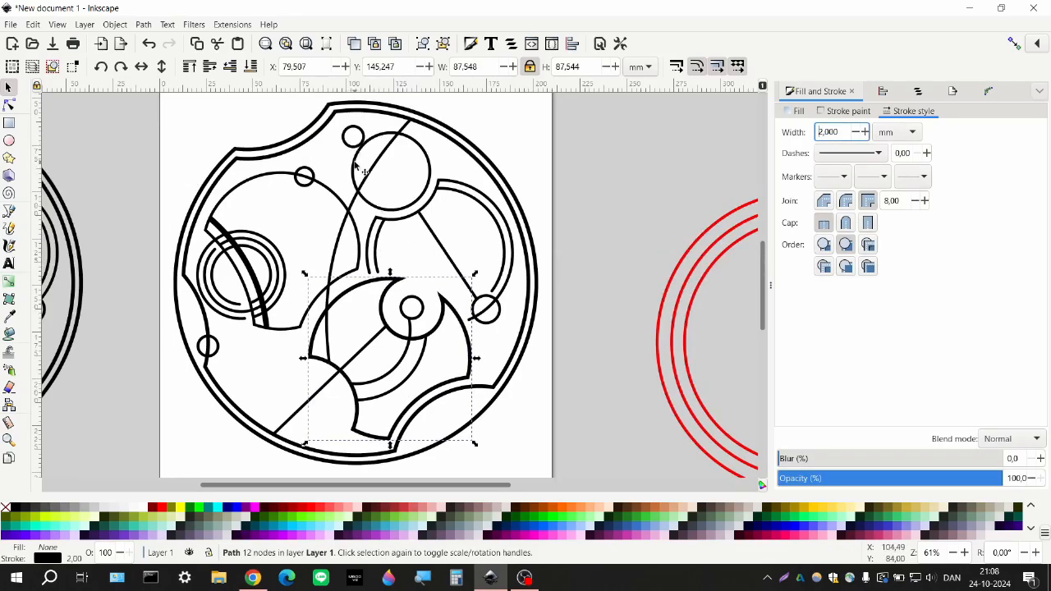
{"action": "left_click", "coordinate": [355, 165]}
{"action": "double_click", "coordinate": [831, 135]}
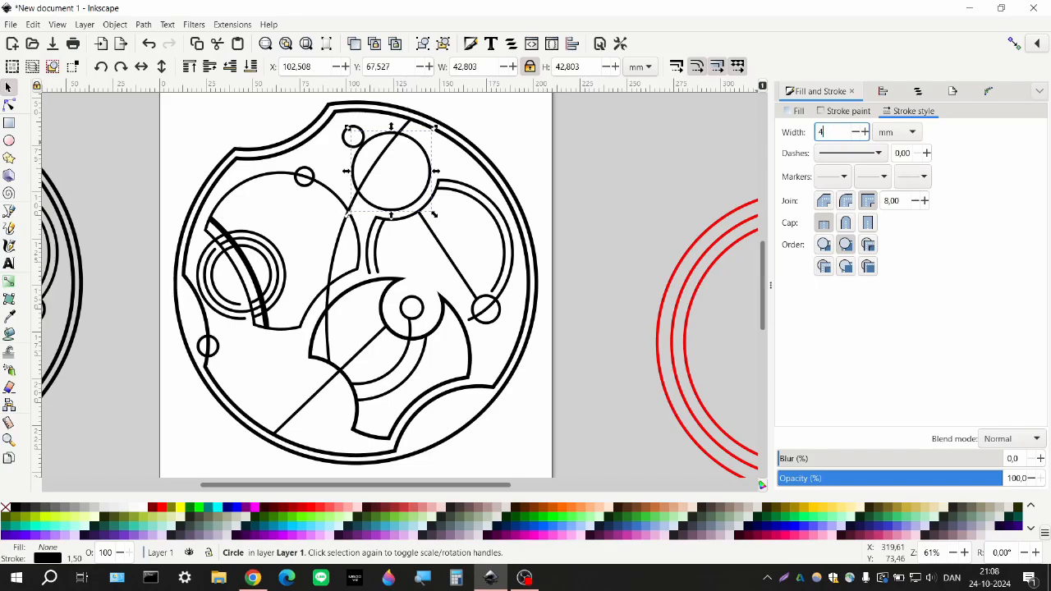
{"action": "type", "text": "4"}
{"action": "key", "text": "Return"}
{"action": "left_click", "coordinate": [281, 124]}
- Set the stroke width of the small circle on the upper-left ring to 3 mm
{"action": "scroll", "coordinate": [332, 230], "scroll_direction": "left", "scroll_amount": 2}
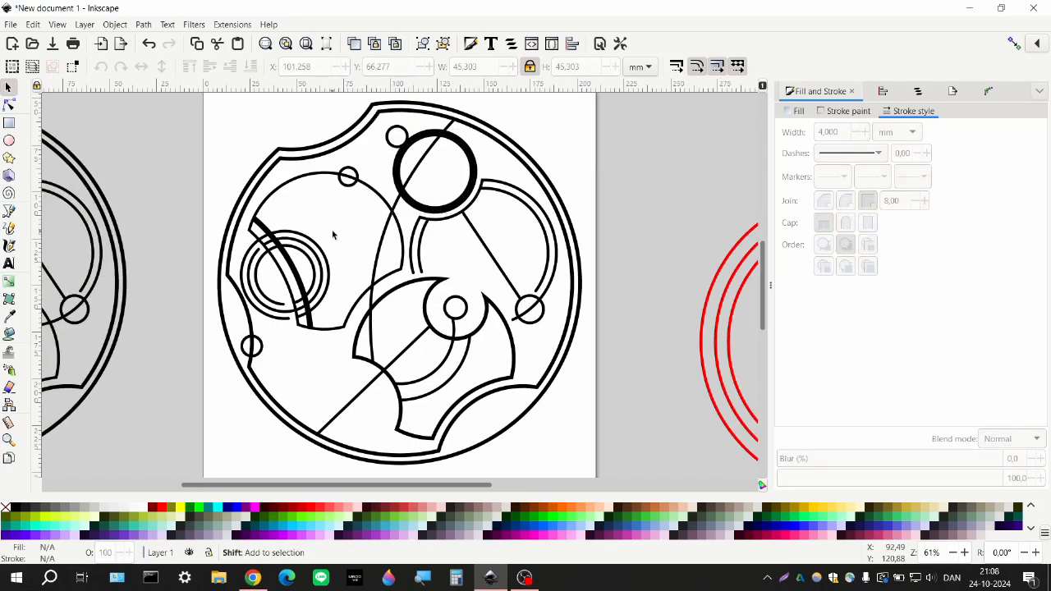
{"action": "left_click", "coordinate": [347, 185]}
{"action": "double_click", "coordinate": [826, 133]}
{"action": "type", "text": "3"}
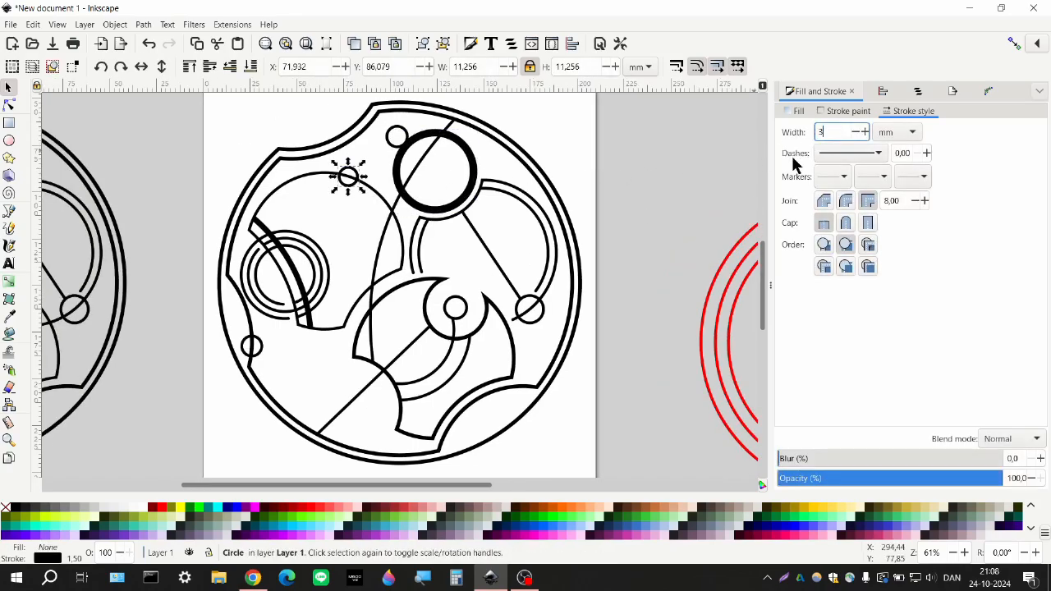
{"action": "key", "text": "Return"}
- Enlarge the small circle on the upper-left ring to about 17.4 mm across
{"action": "left_click", "coordinate": [352, 186]}
{"action": "left_click", "coordinate": [352, 186]}
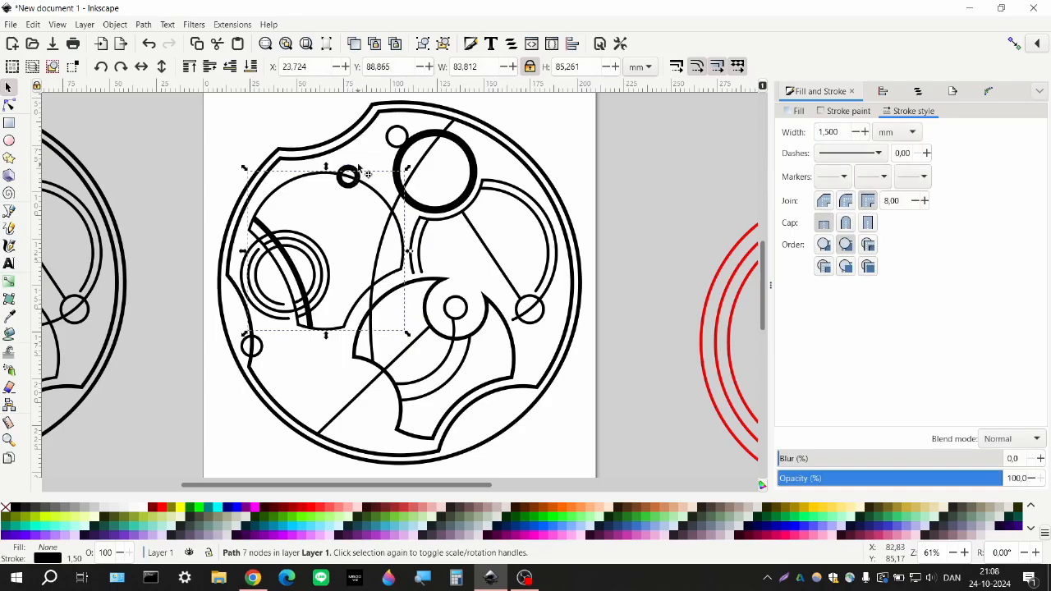
{"action": "left_click_drag", "start_coordinate": [364, 163], "coordinate": [371, 155]}
{"action": "left_click", "coordinate": [316, 123]}
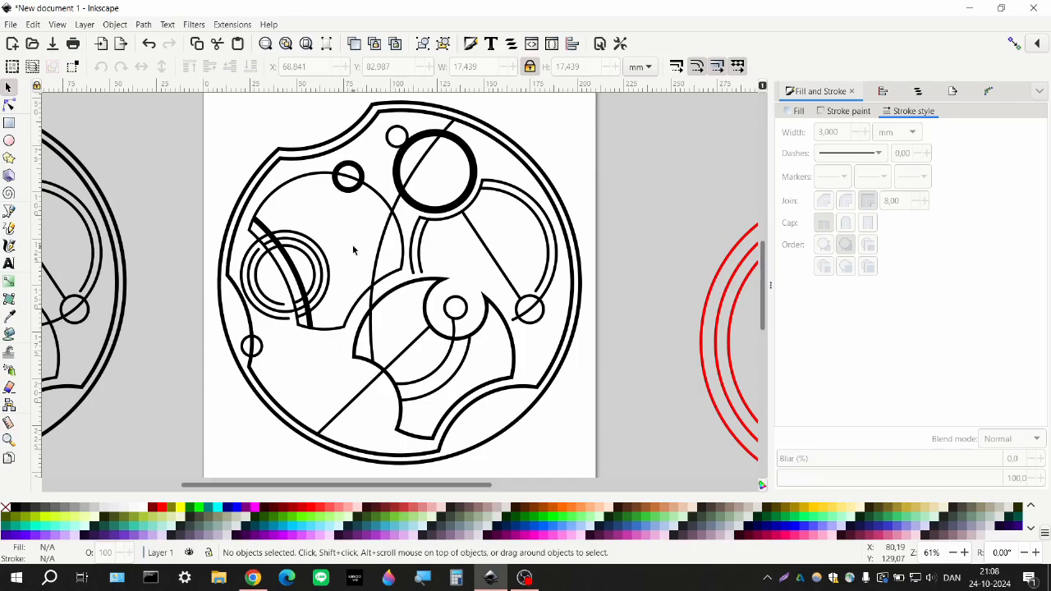
- Set the stroke width of the diagonal line running from the crescent to the inner ring's lower-left edge to 4 mm
{"action": "scroll", "coordinate": [354, 251], "scroll_direction": "down", "scroll_amount": 1}
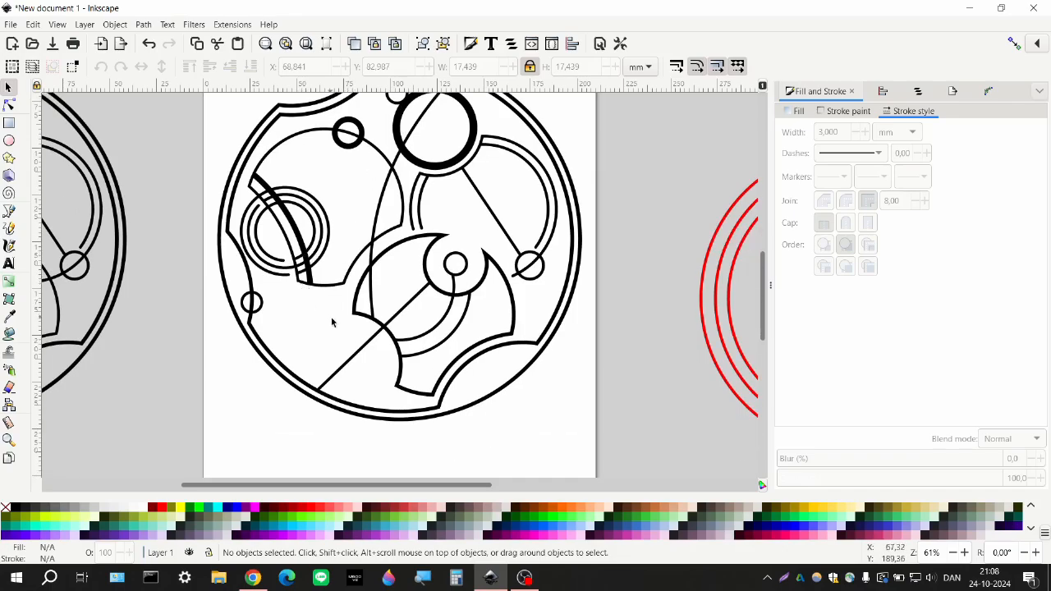
{"action": "left_click", "coordinate": [362, 350]}
{"action": "triple_click", "coordinate": [839, 132]}
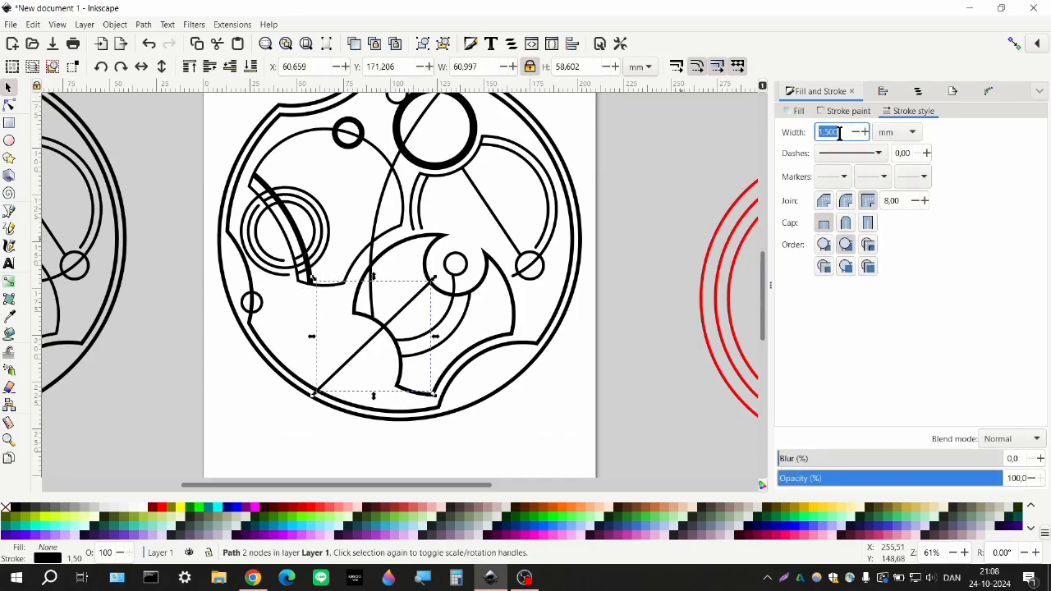
{"action": "type", "text": "4"}
{"action": "key", "text": "Return"}
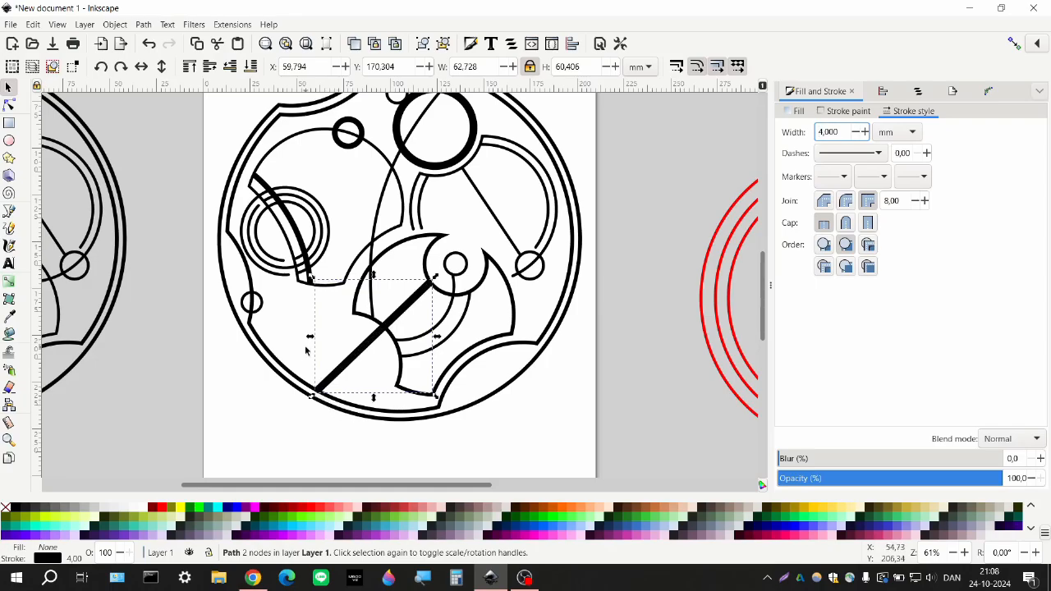
{"action": "left_click", "coordinate": [356, 375]}
{"action": "scroll", "coordinate": [379, 351], "scroll_direction": "up", "scroll_amount": 1}
{"action": "scroll", "coordinate": [376, 345], "scroll_direction": "up", "scroll_amount": 3}
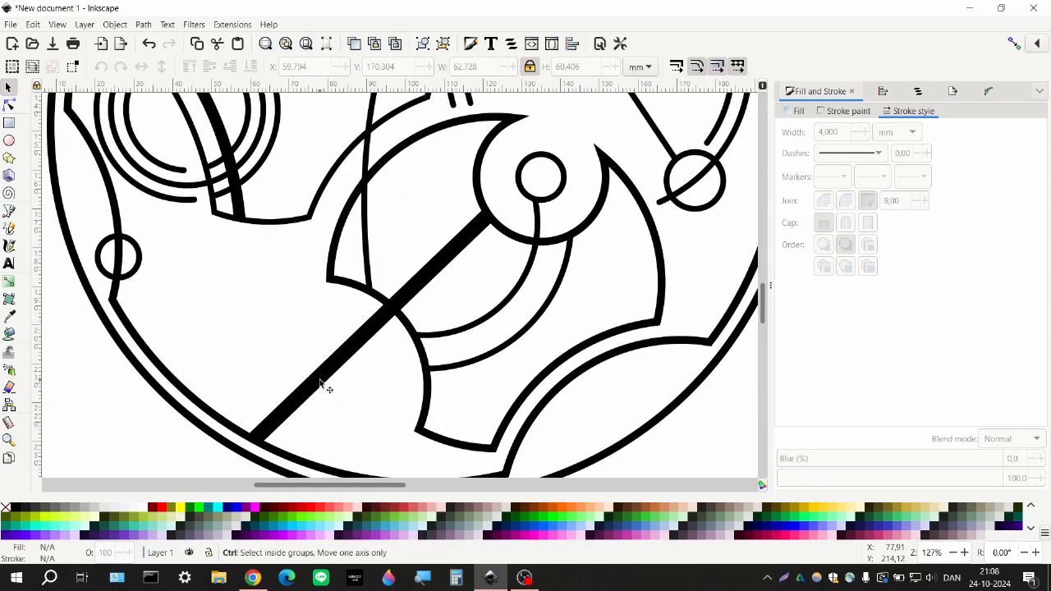
- Set the stroke width of the small circle inside the crescent's notch to 2 mm
{"action": "scroll", "coordinate": [324, 381], "scroll_direction": "down", "scroll_amount": 2}
{"action": "scroll", "coordinate": [311, 366], "scroll_direction": "right", "scroll_amount": 1}
{"action": "scroll", "coordinate": [311, 369], "scroll_direction": "down", "scroll_amount": 1}
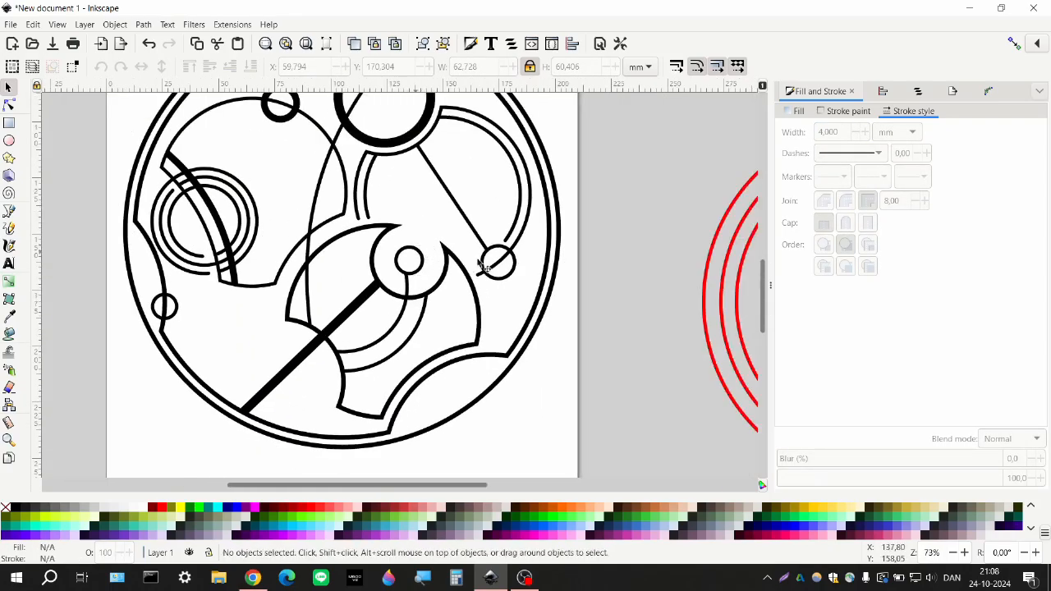
{"action": "left_click", "coordinate": [421, 261]}
{"action": "double_click", "coordinate": [834, 131]}
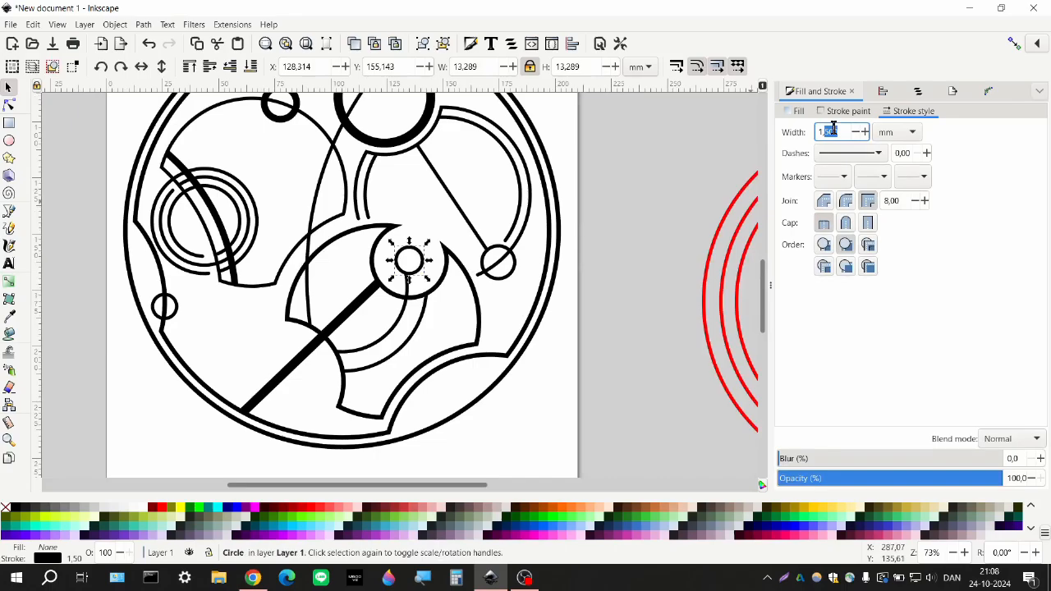
{"action": "type", "text": "2"}
{"action": "key", "text": "Return"}
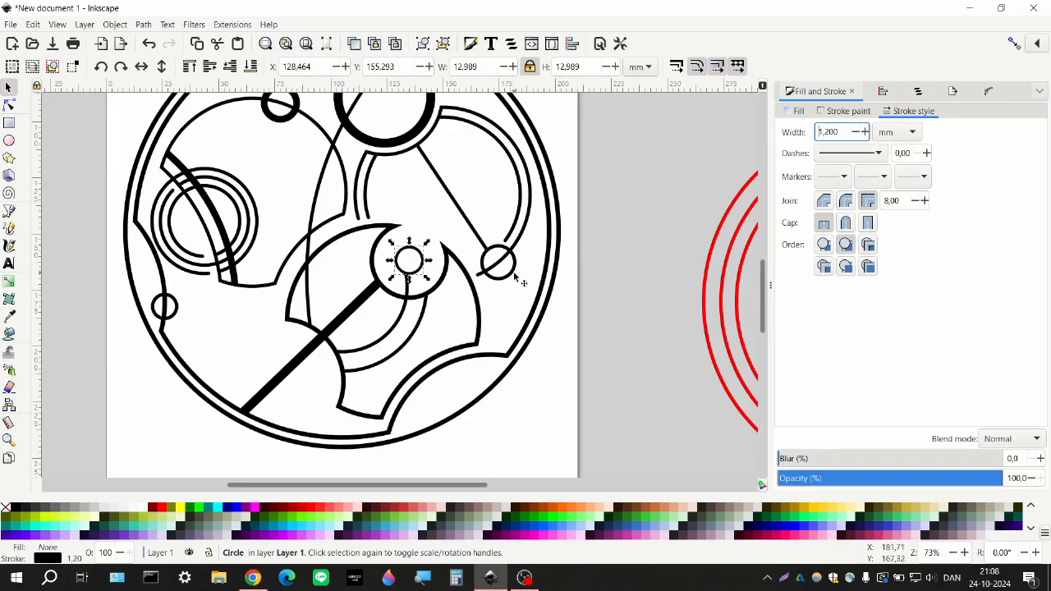
{"action": "type", "text": "2"}
{"action": "key", "text": "Return"}
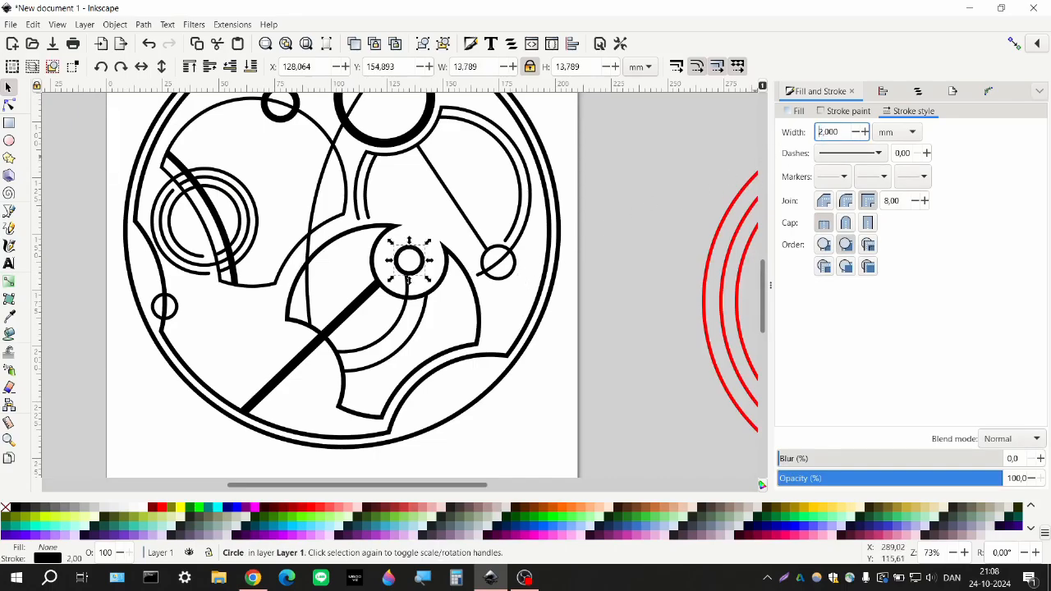
{"action": "left_click", "coordinate": [452, 294]}
- Set the stroke width of the two inner arcs of the right-hand ring to 2 mm
{"action": "scroll", "coordinate": [458, 308], "scroll_direction": "up", "scroll_amount": 1}
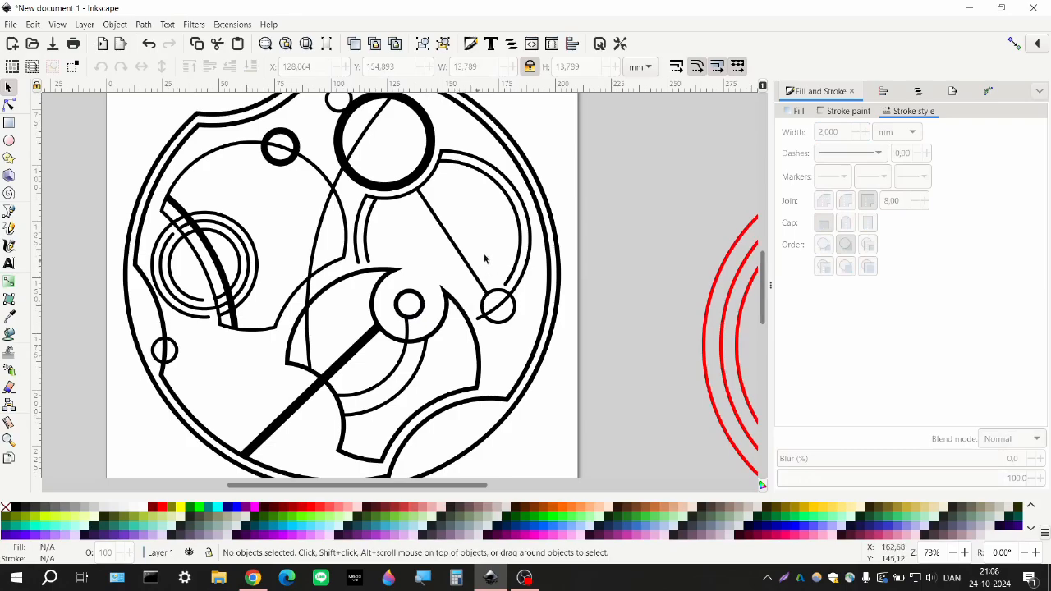
{"action": "left_click", "coordinate": [522, 236]}
{"action": "left_click", "coordinate": [368, 244], "text": "shift"}
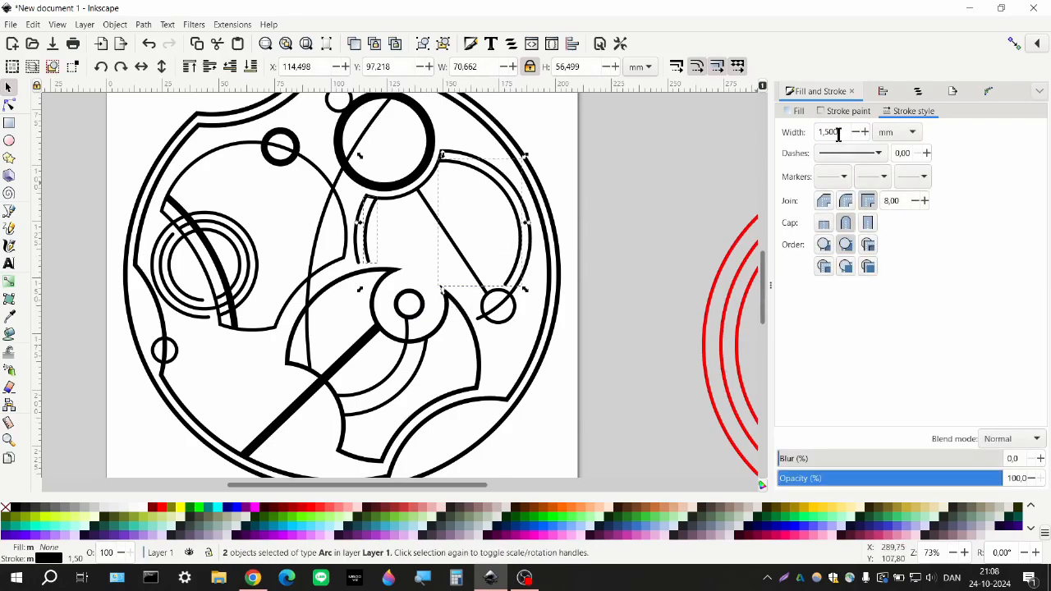
{"action": "type", "text": "2"}
{"action": "key", "text": "Return"}
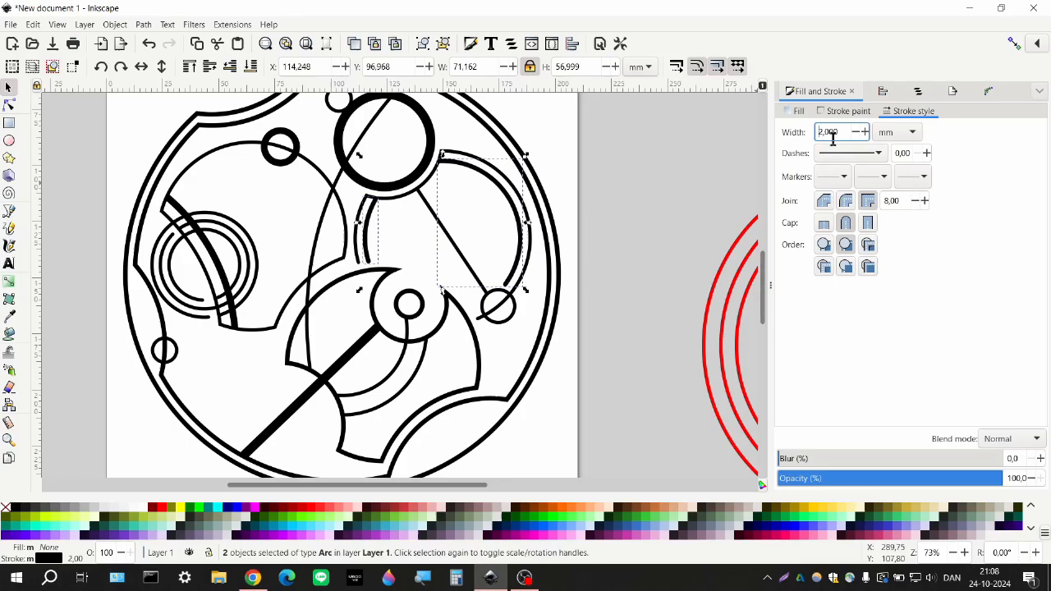
{"action": "left_click", "coordinate": [635, 282]}
- Set the stroke width of the notched outermost ring to 2.5 mm
{"action": "scroll", "coordinate": [407, 229], "scroll_direction": "up", "scroll_amount": 3}
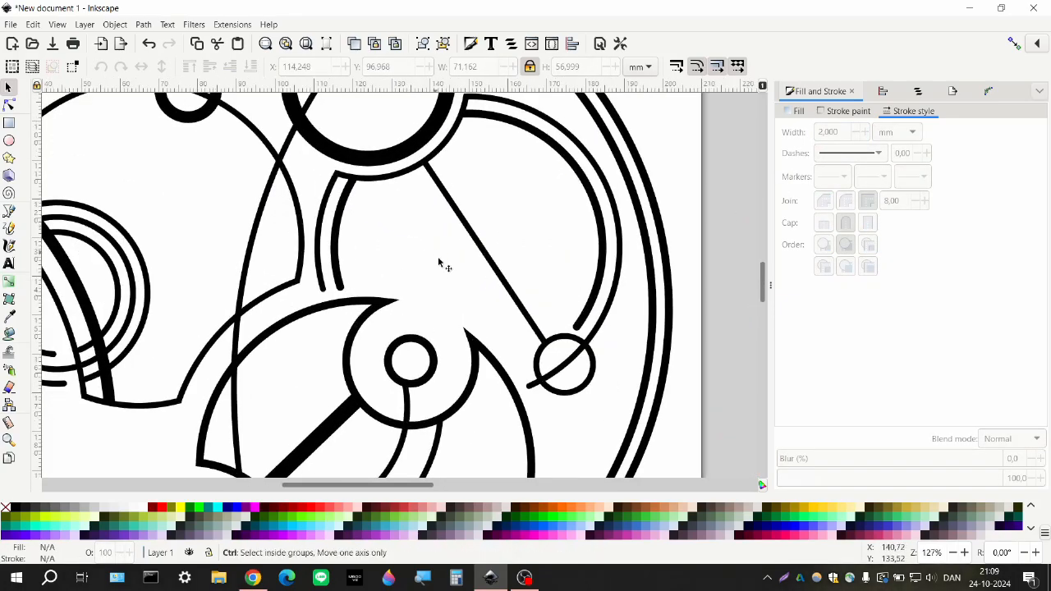
{"action": "scroll", "coordinate": [440, 264], "scroll_direction": "down", "scroll_amount": 3}
{"action": "scroll", "coordinate": [440, 264], "scroll_direction": "down", "scroll_amount": 2}
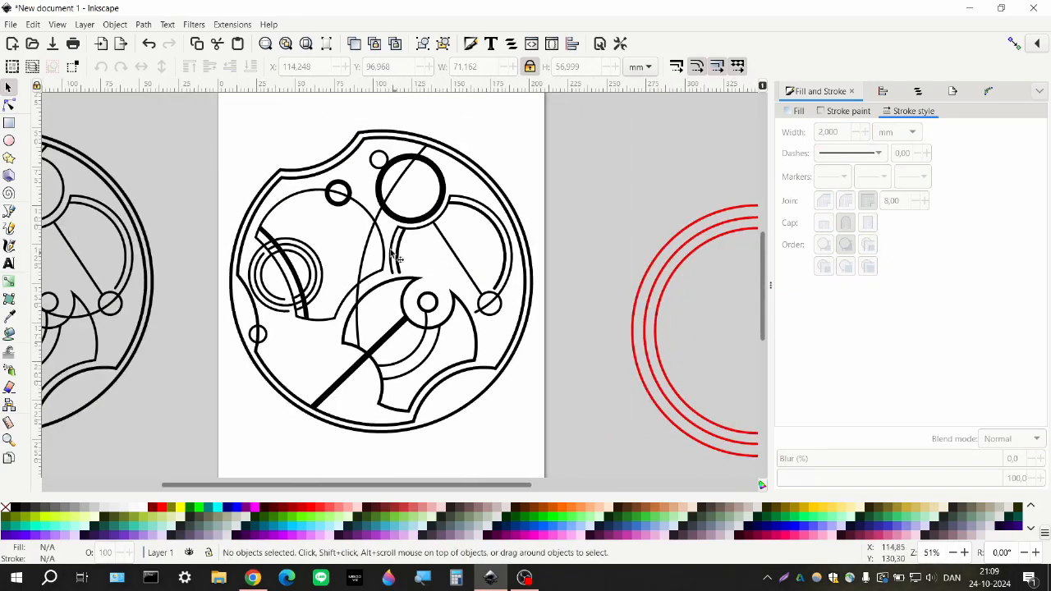
{"action": "left_click", "coordinate": [334, 162]}
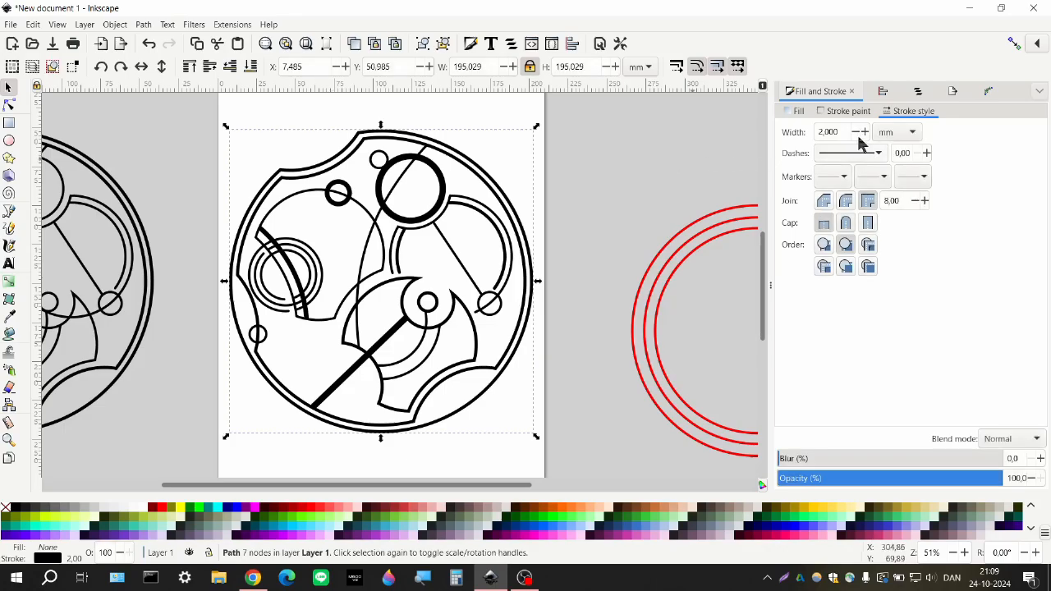
{"action": "double_click", "coordinate": [835, 131]}
{"action": "type", "text": "2,5"}
{"action": "key", "text": "Return"}
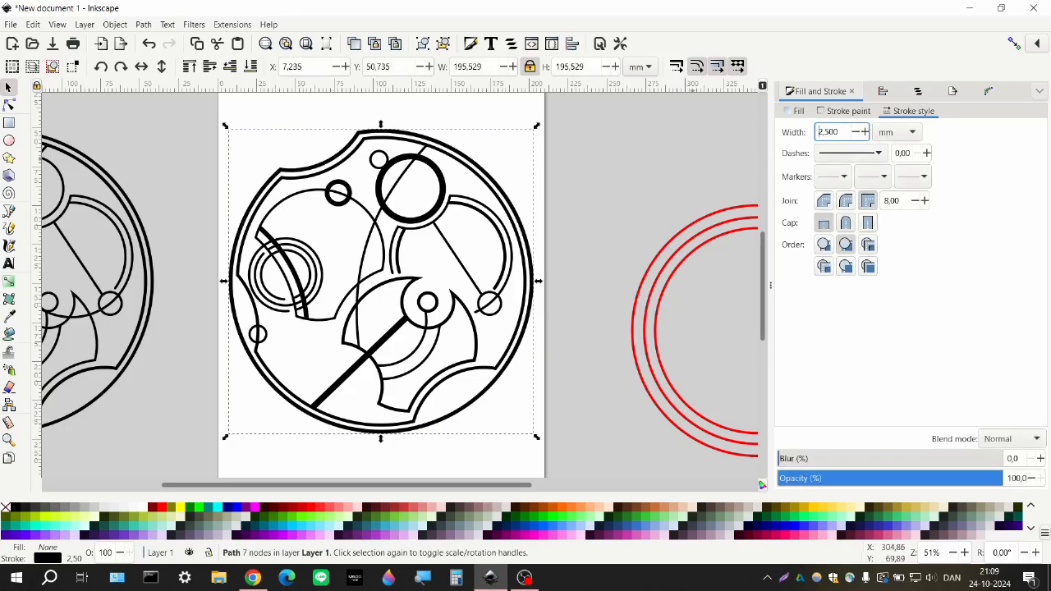
{"action": "left_click", "coordinate": [607, 318]}
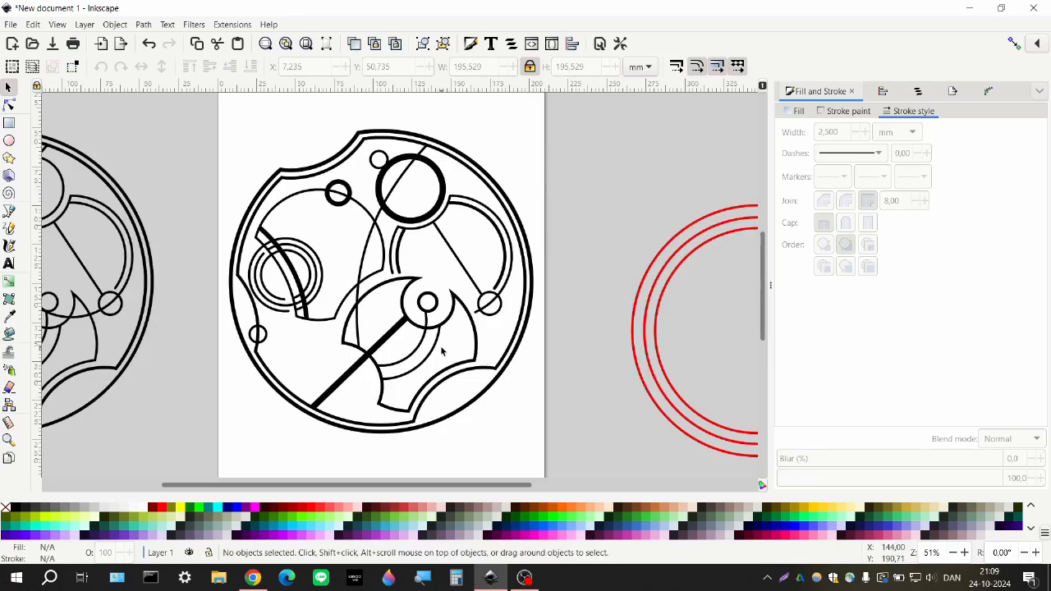
- Set the stroke width of the small circle on the inner ring's left notch to 2 mm
{"action": "left_click", "coordinate": [257, 332]}
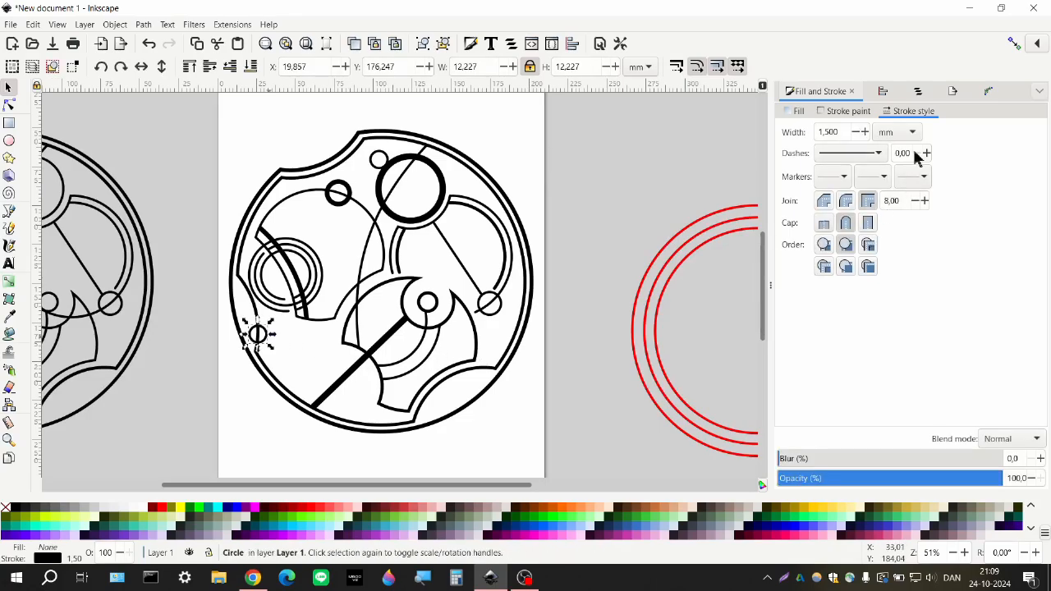
{"action": "left_click", "coordinate": [838, 132]}
{"action": "type", "text": "2"}
{"action": "key", "text": "Return"}
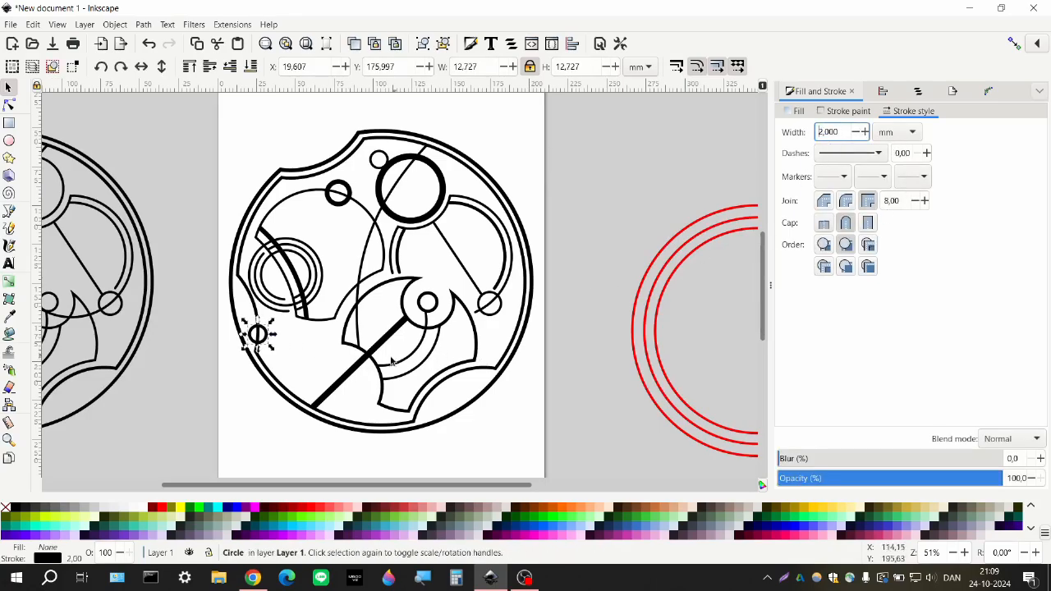
{"action": "left_click", "coordinate": [282, 446]}
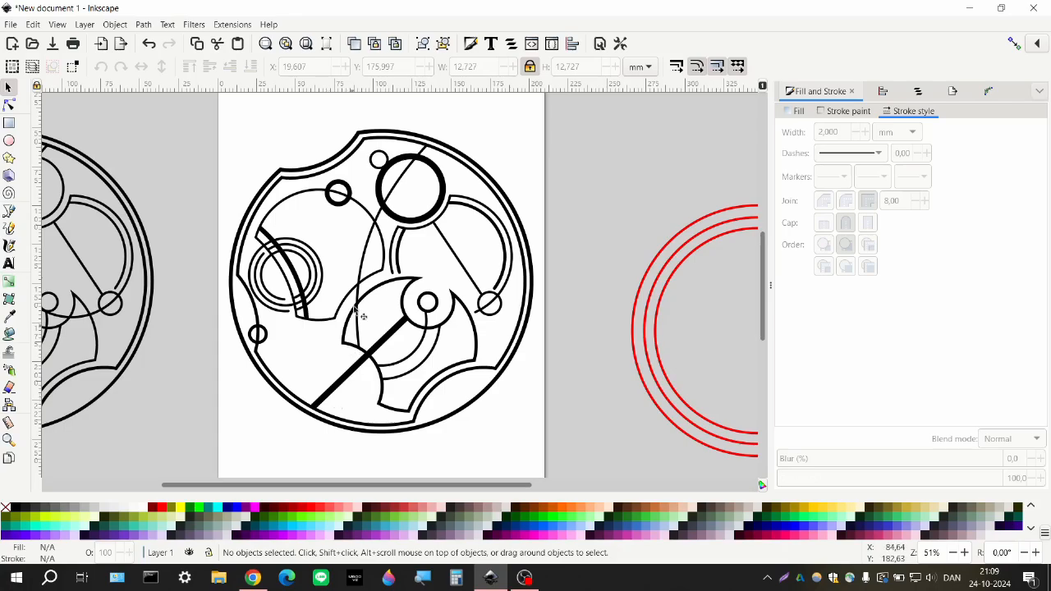
- Apply a Power stroke path effect to the long curved line and delete its middle stroke-width control point
{"action": "left_click", "coordinate": [366, 257]}
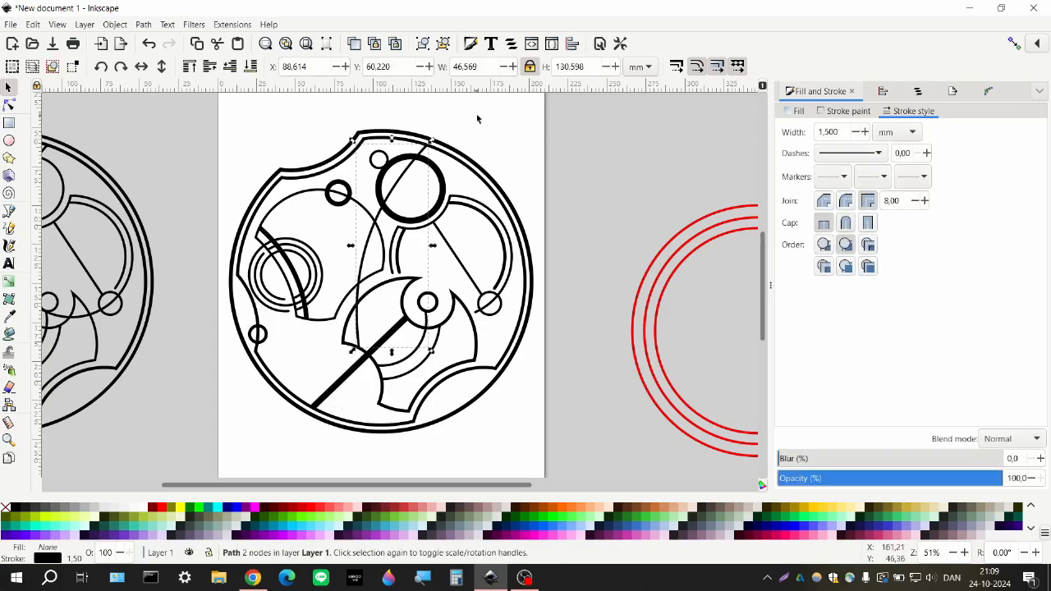
{"action": "left_click", "coordinate": [987, 91]}
{"action": "left_click", "coordinate": [784, 471]}
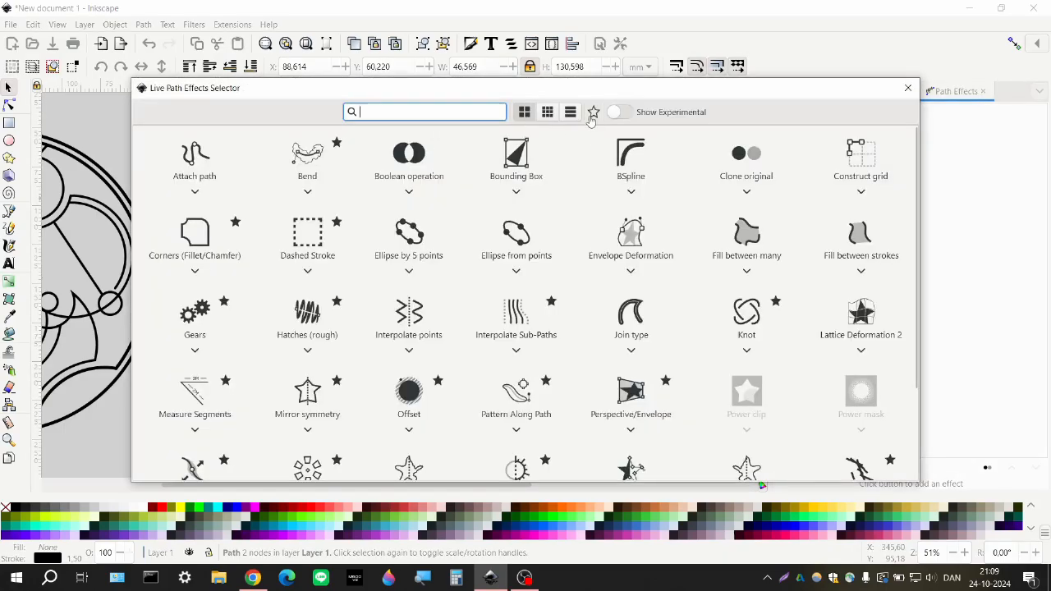
{"action": "left_click", "coordinate": [592, 114]}
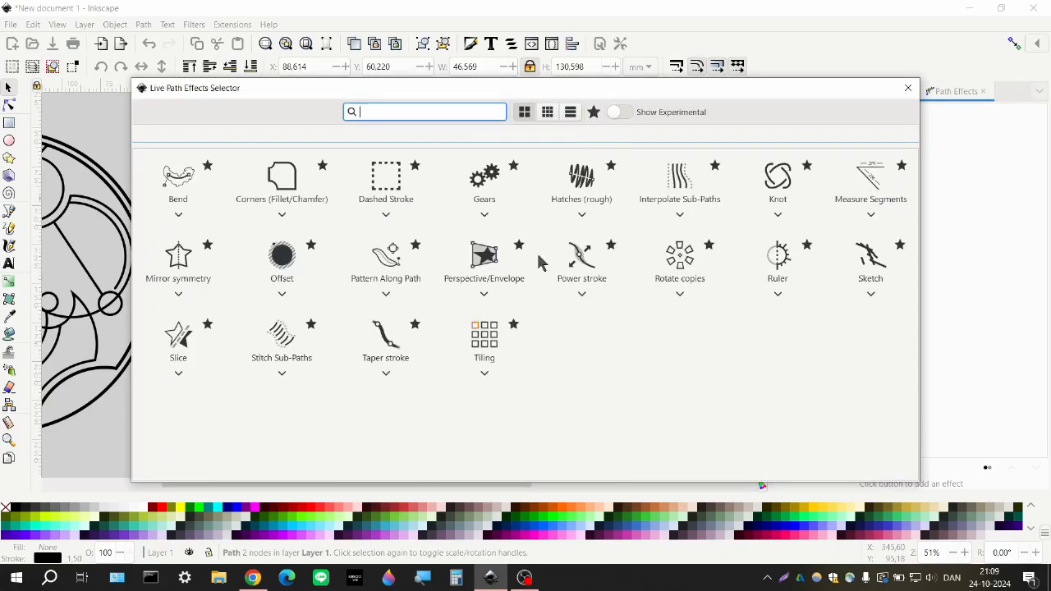
{"action": "left_click", "coordinate": [580, 256]}
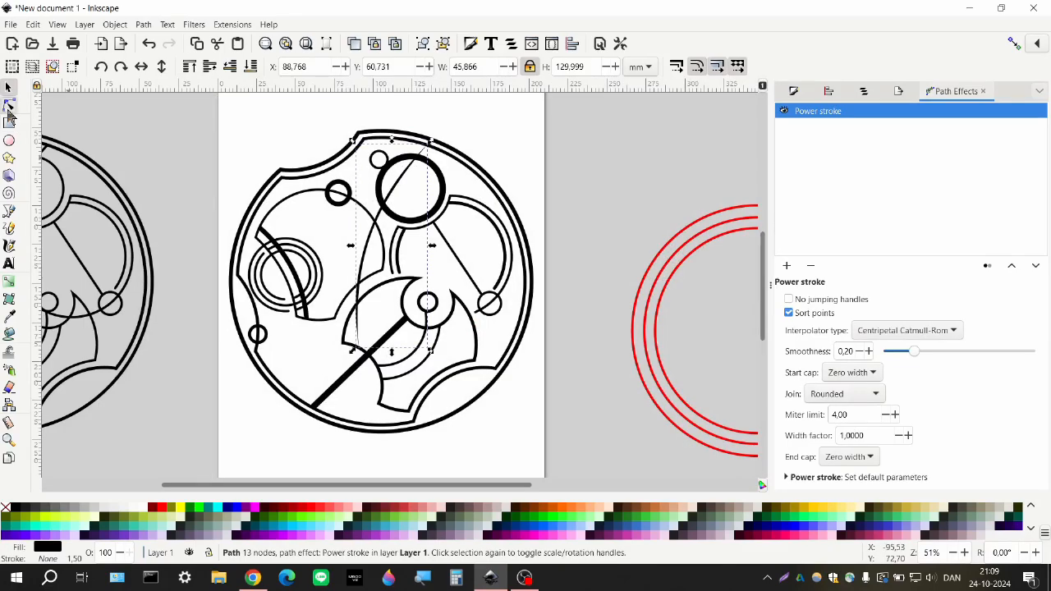
{"action": "left_click", "coordinate": [9, 107]}
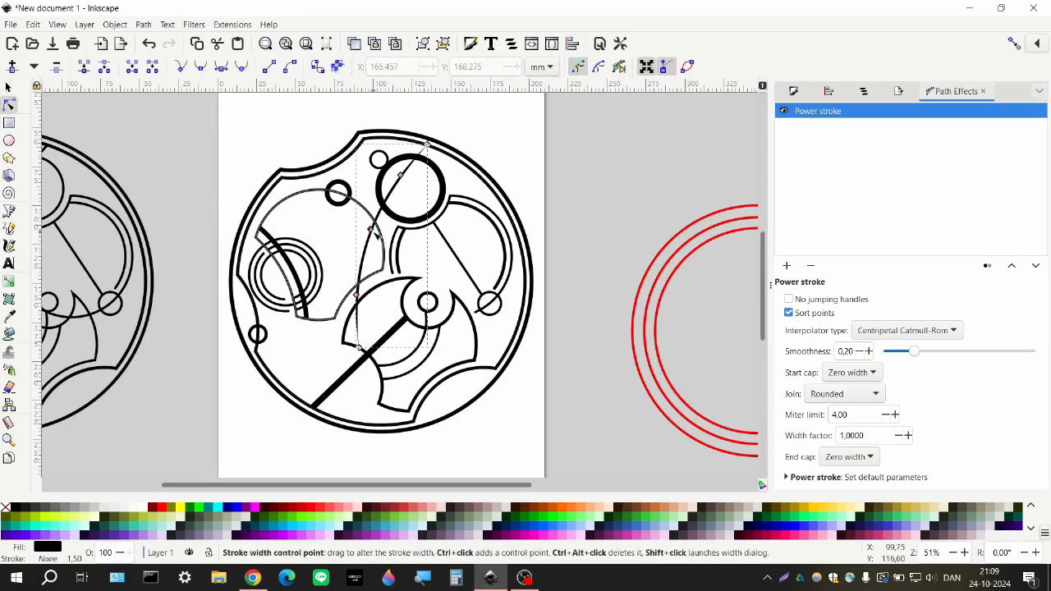
{"action": "left_click", "coordinate": [372, 230], "text": "ctrl+alt"}
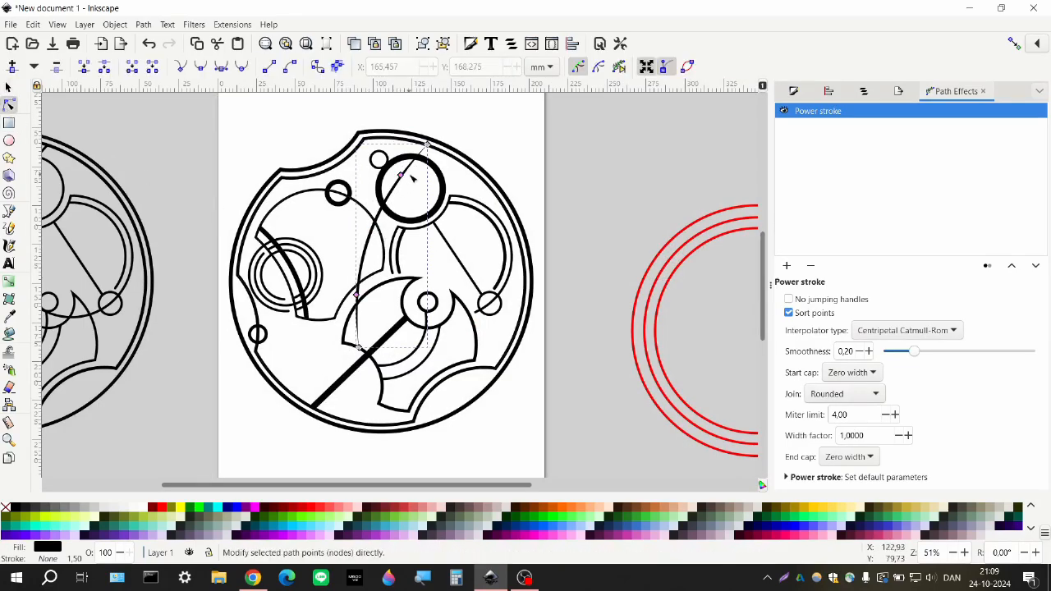
- Move the long curve's two remaining stroke-width points to its upper and lower ends, widening the line
{"action": "scroll", "coordinate": [413, 179], "scroll_direction": "up", "scroll_amount": 3, "text": "ctrl"}
{"action": "left_click", "coordinate": [858, 374]}
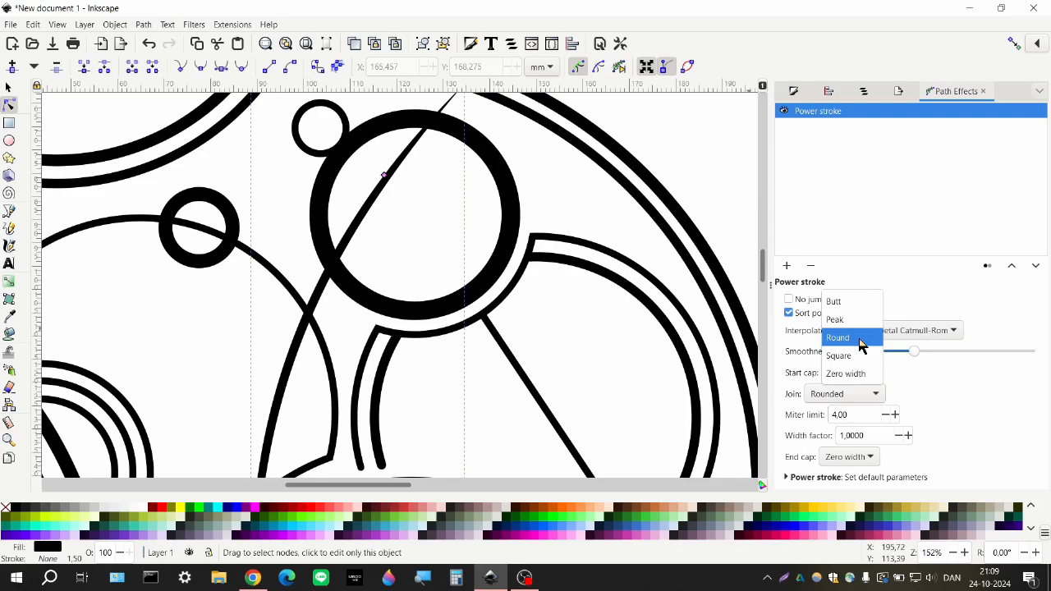
{"action": "left_click", "coordinate": [563, 334]}
{"action": "scroll", "coordinate": [492, 353], "scroll_direction": "up", "scroll_amount": 5}
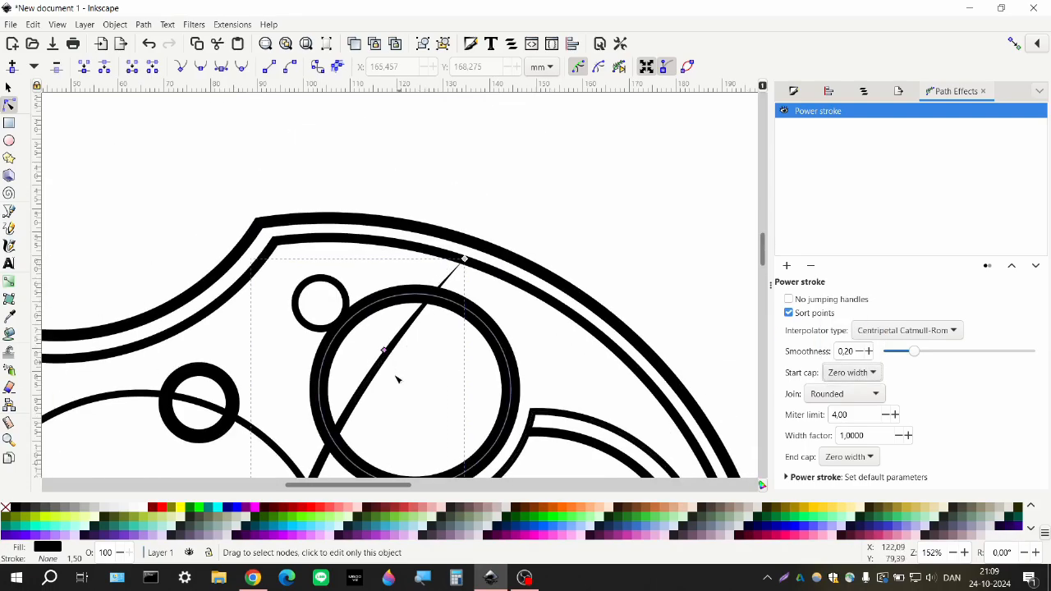
{"action": "left_click_drag", "start_coordinate": [393, 345], "coordinate": [456, 253]}
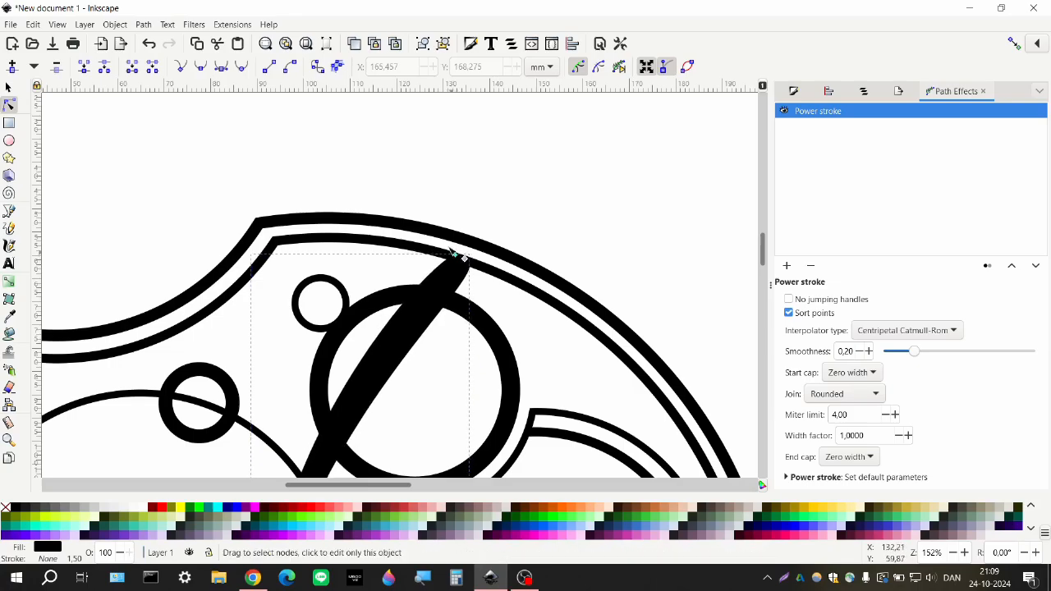
{"action": "scroll", "coordinate": [388, 181], "scroll_direction": "down", "scroll_amount": 2}
{"action": "scroll", "coordinate": [359, 273], "scroll_direction": "up", "scroll_amount": 3}
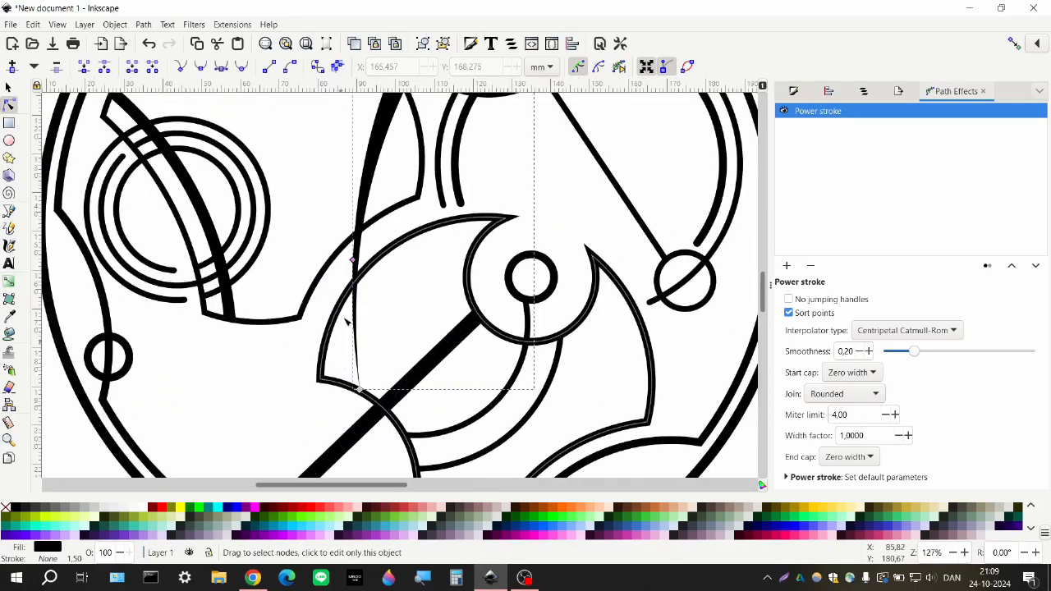
{"action": "left_click_drag", "start_coordinate": [353, 262], "coordinate": [355, 384]}
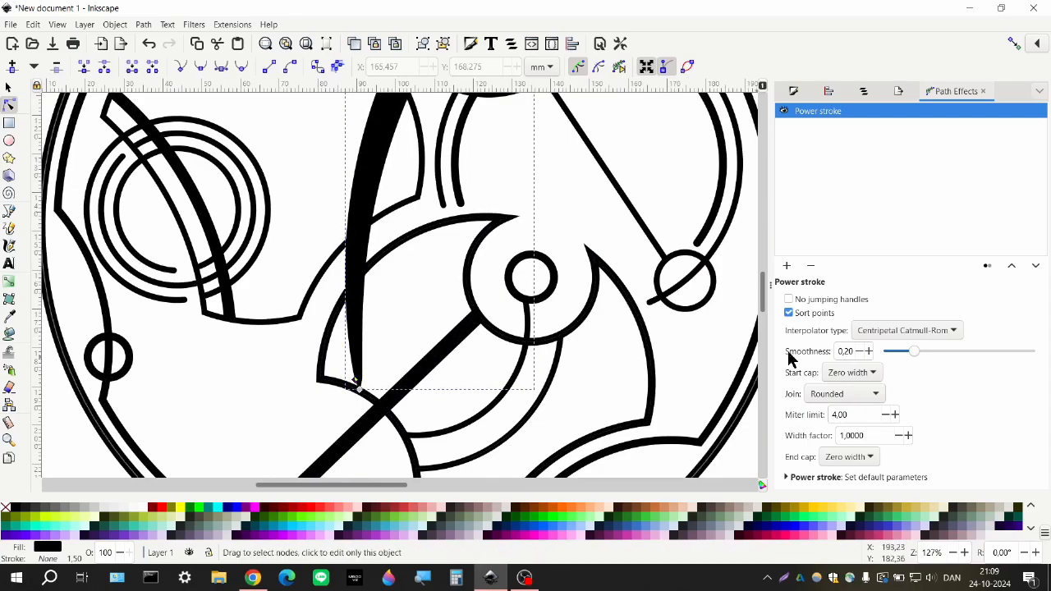
- Set both the start cap and the end cap of the long curve's Power stroke to Round
{"action": "left_click", "coordinate": [859, 379]}
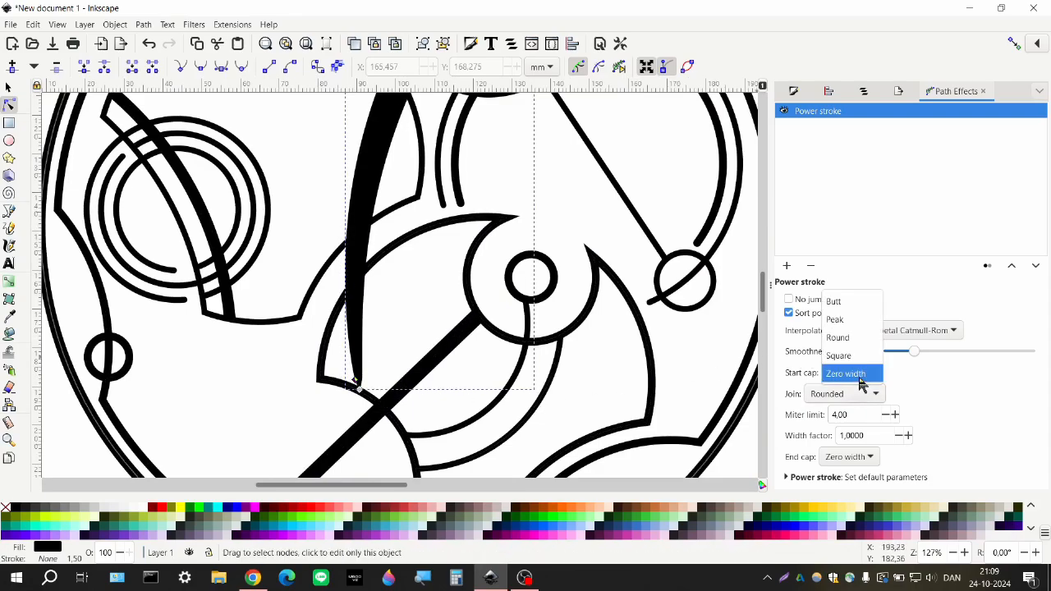
{"action": "left_click", "coordinate": [837, 337]}
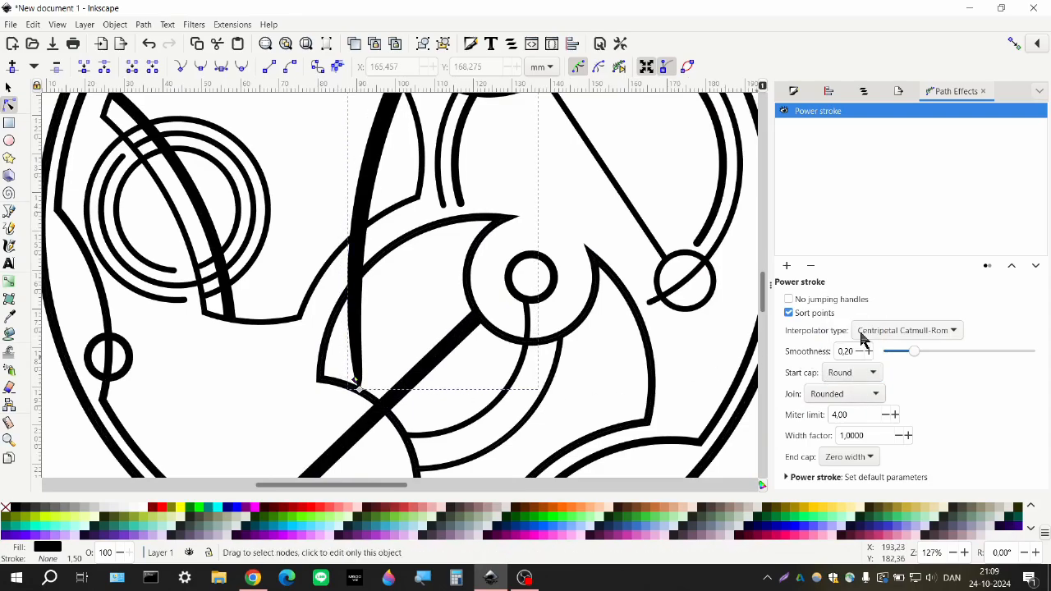
{"action": "left_click", "coordinate": [853, 458]}
{"action": "left_click", "coordinate": [857, 423]}
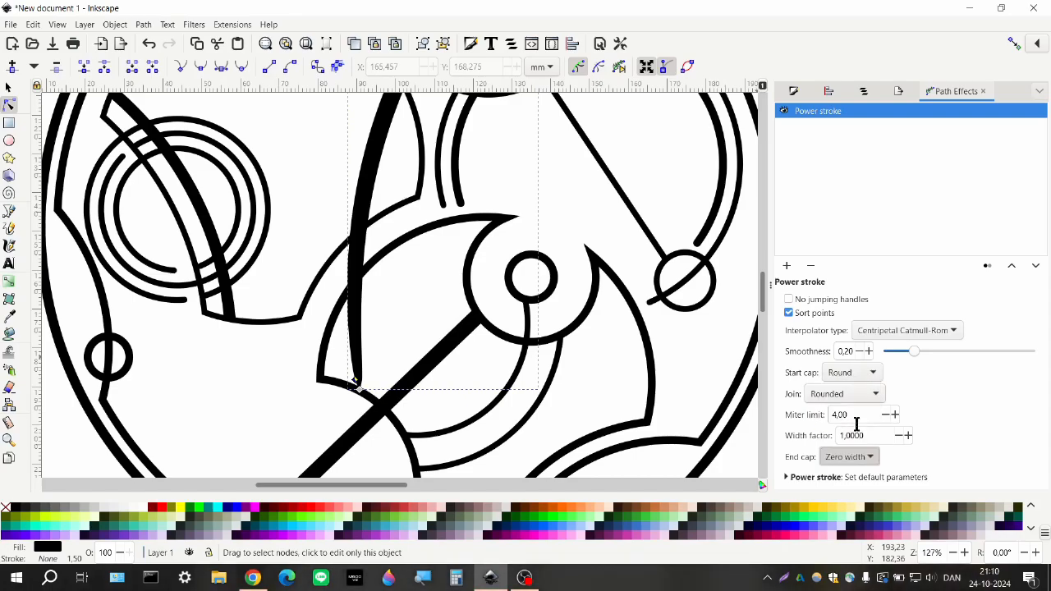
- Pull the long curve's upper end node slightly inward so its rounded tip stays within the inner ring's line, and deselect it
{"action": "scroll", "coordinate": [333, 422], "scroll_direction": "down", "scroll_amount": 2}
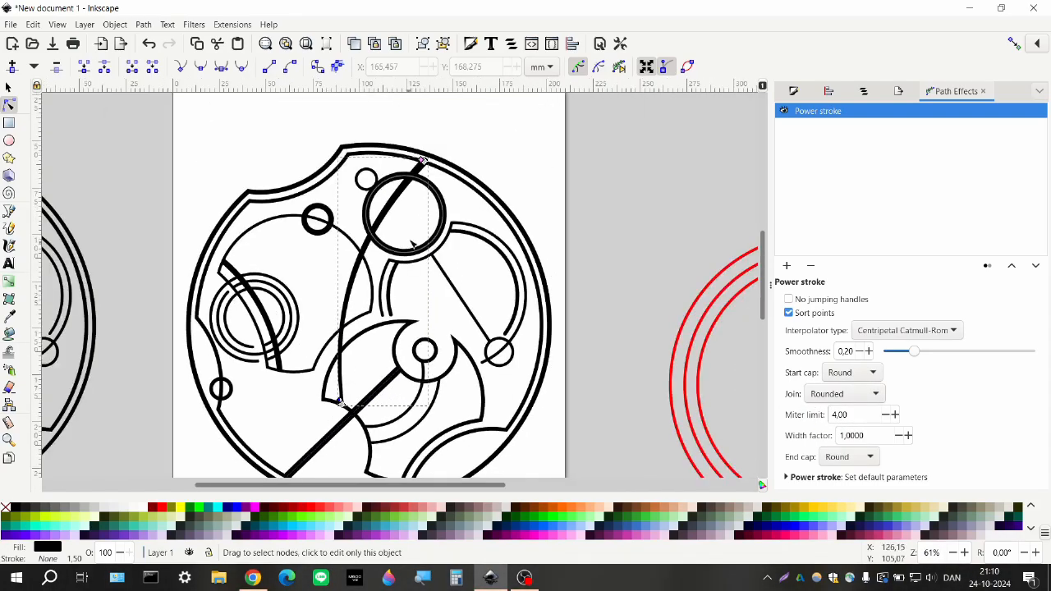
{"action": "scroll", "coordinate": [426, 185], "scroll_direction": "up", "scroll_amount": 3}
{"action": "scroll", "coordinate": [412, 245], "scroll_direction": "up", "scroll_amount": 2}
{"action": "scroll", "coordinate": [412, 249], "scroll_direction": "up", "scroll_amount": 3}
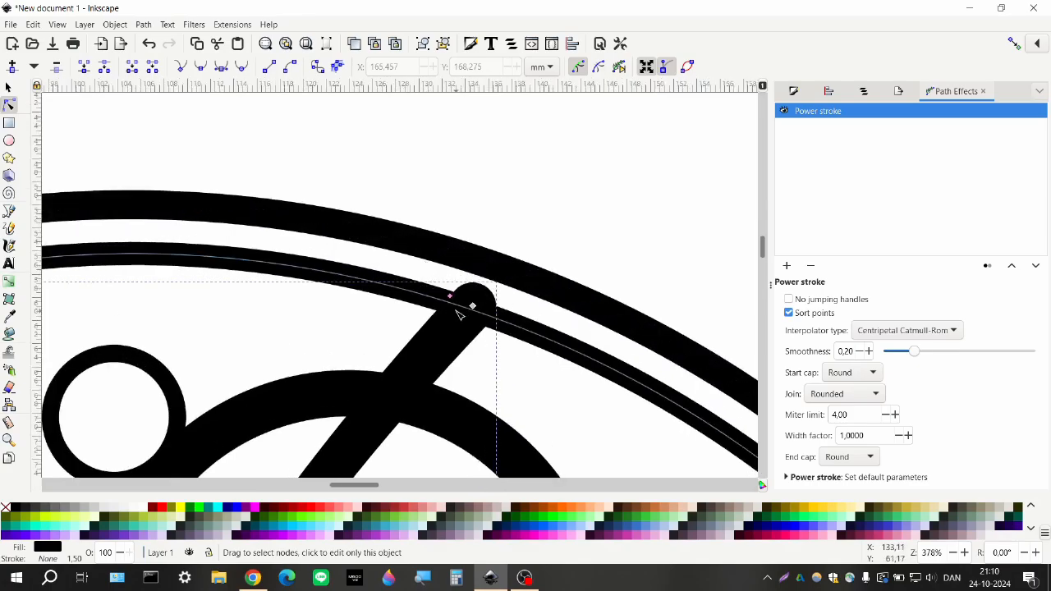
{"action": "left_click_drag", "start_coordinate": [472, 308], "coordinate": [460, 324]}
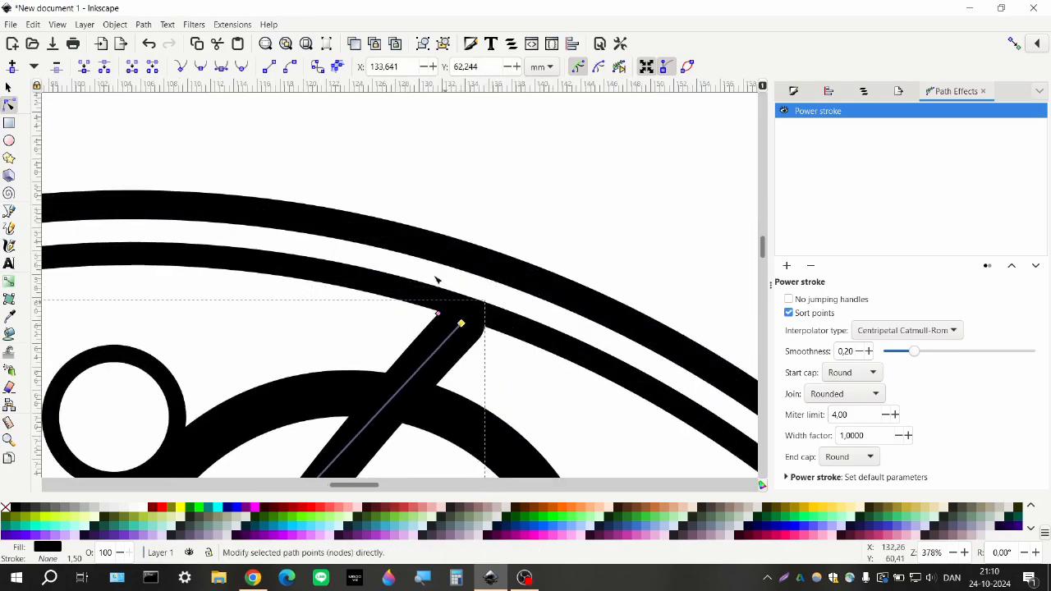
{"action": "scroll", "coordinate": [450, 179], "scroll_direction": "down", "scroll_amount": 3}
{"action": "scroll", "coordinate": [450, 182], "scroll_direction": "down", "scroll_amount": 7}
{"action": "left_click", "coordinate": [360, 172]}
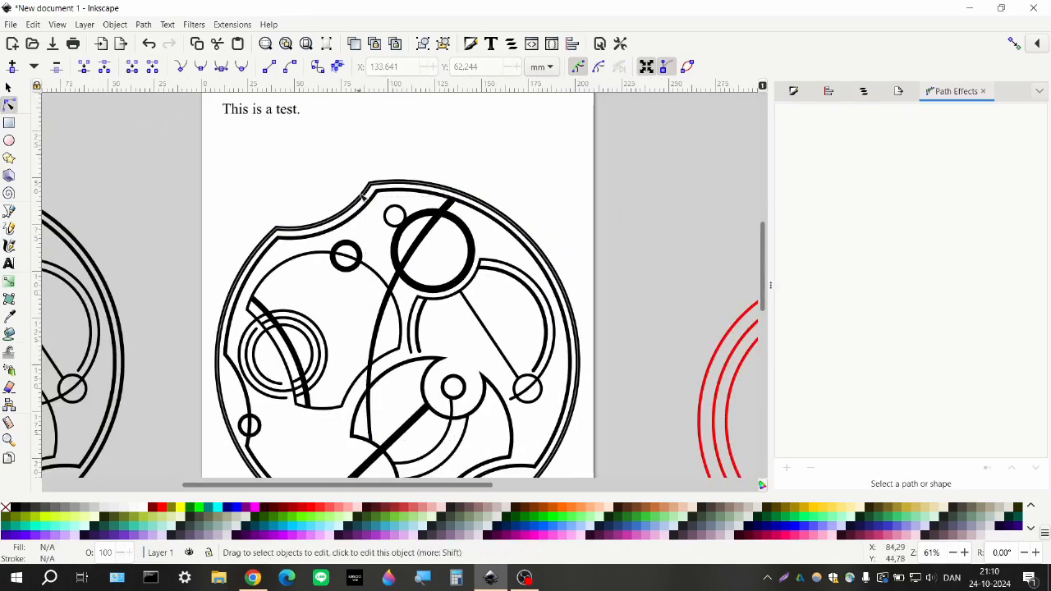
- Apply a Power stroke to the inner arc below the crescent's small circle and delete its middle stroke-width point
{"action": "scroll", "coordinate": [367, 271], "scroll_direction": "down", "scroll_amount": 2}
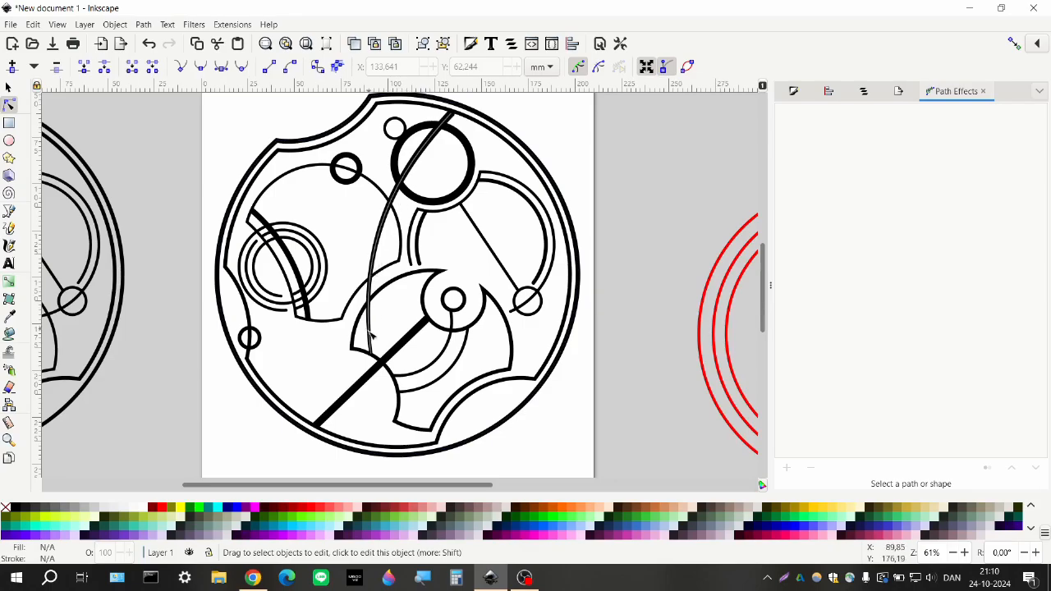
{"action": "scroll", "coordinate": [434, 304], "scroll_direction": "down", "scroll_amount": 1}
{"action": "scroll", "coordinate": [440, 315], "scroll_direction": "up", "scroll_amount": 1}
{"action": "left_click", "coordinate": [441, 316]}
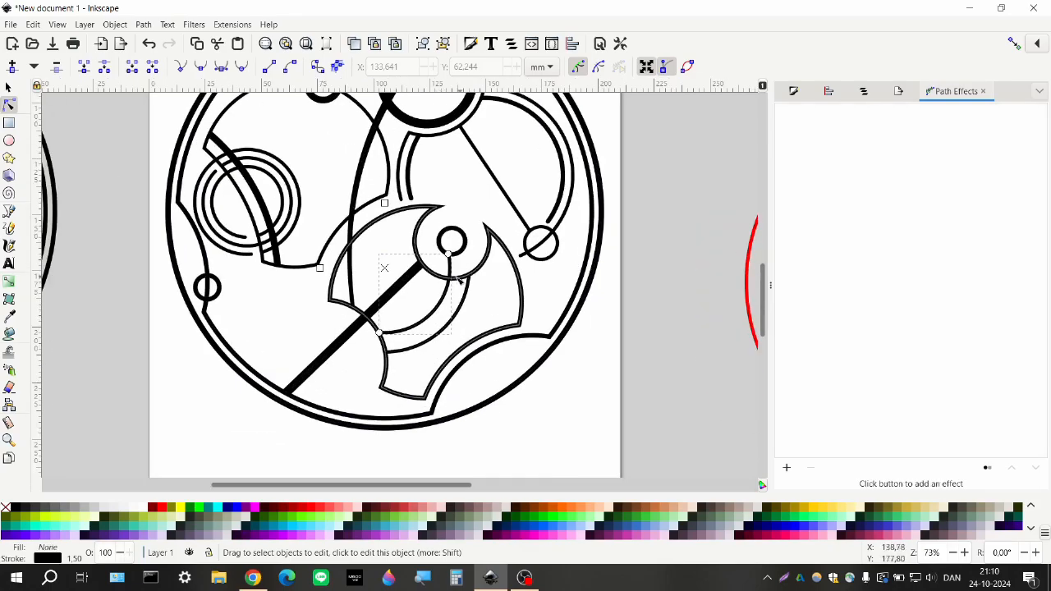
{"action": "scroll", "coordinate": [410, 296], "scroll_direction": "up", "scroll_amount": 3}
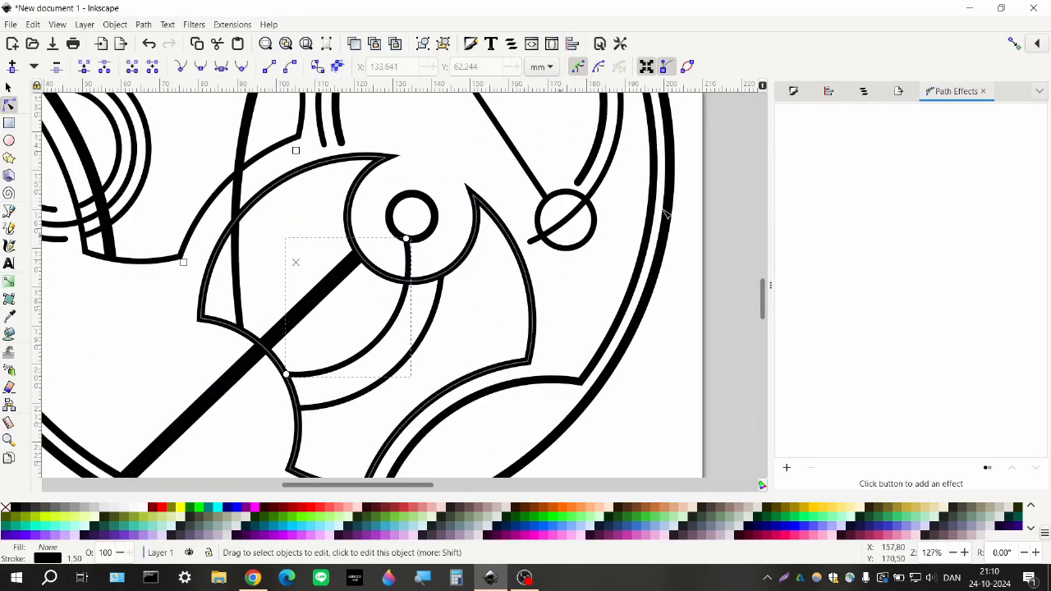
{"action": "left_click", "coordinate": [787, 469]}
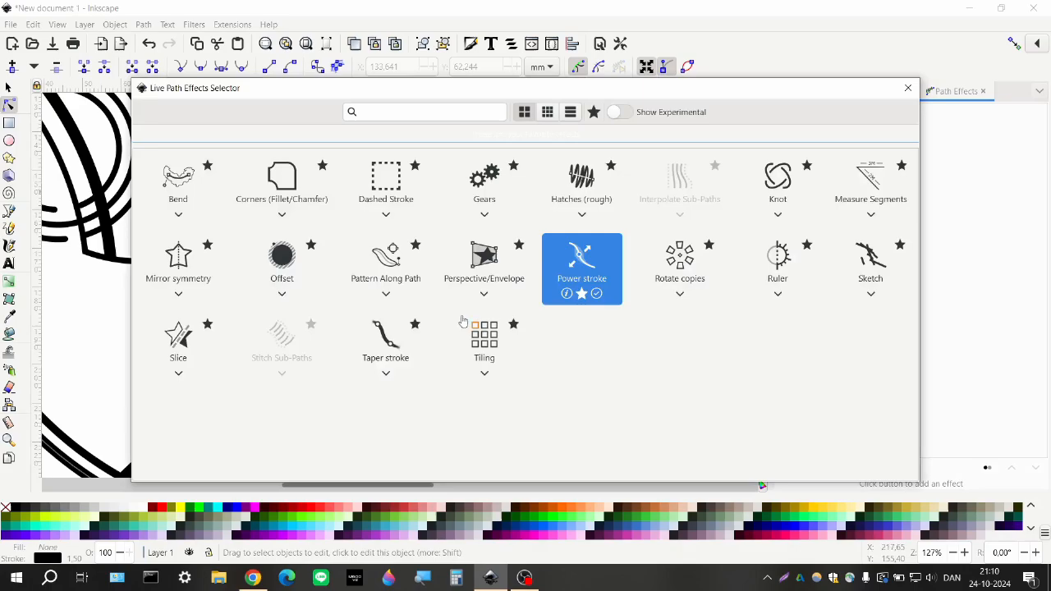
{"action": "left_click", "coordinate": [582, 247]}
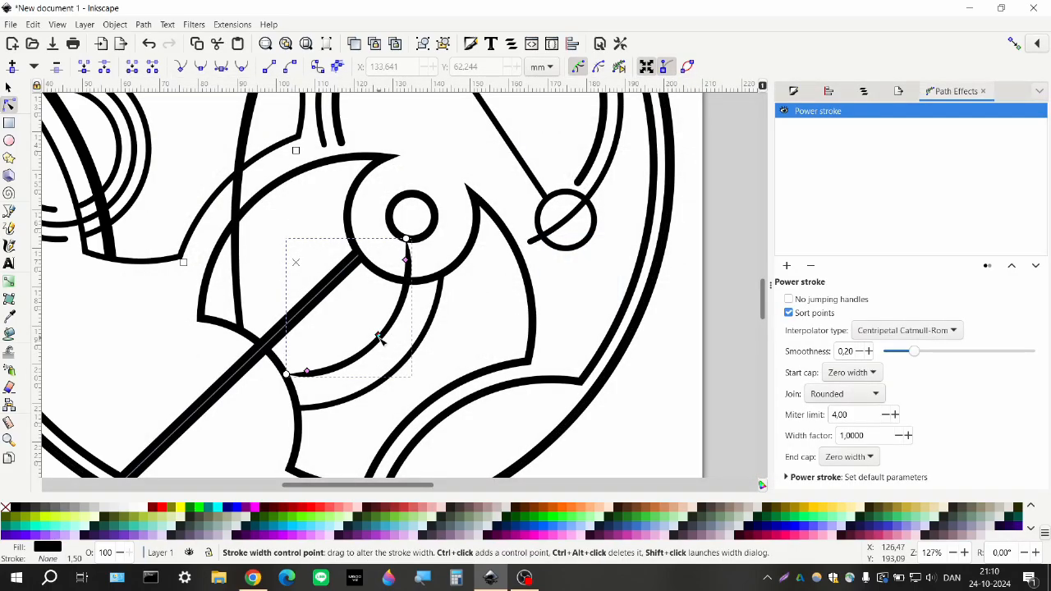
{"action": "left_click", "coordinate": [379, 335], "text": "ctrl+alt"}
{"action": "scroll", "coordinate": [406, 264], "scroll_direction": "up", "scroll_amount": 1}
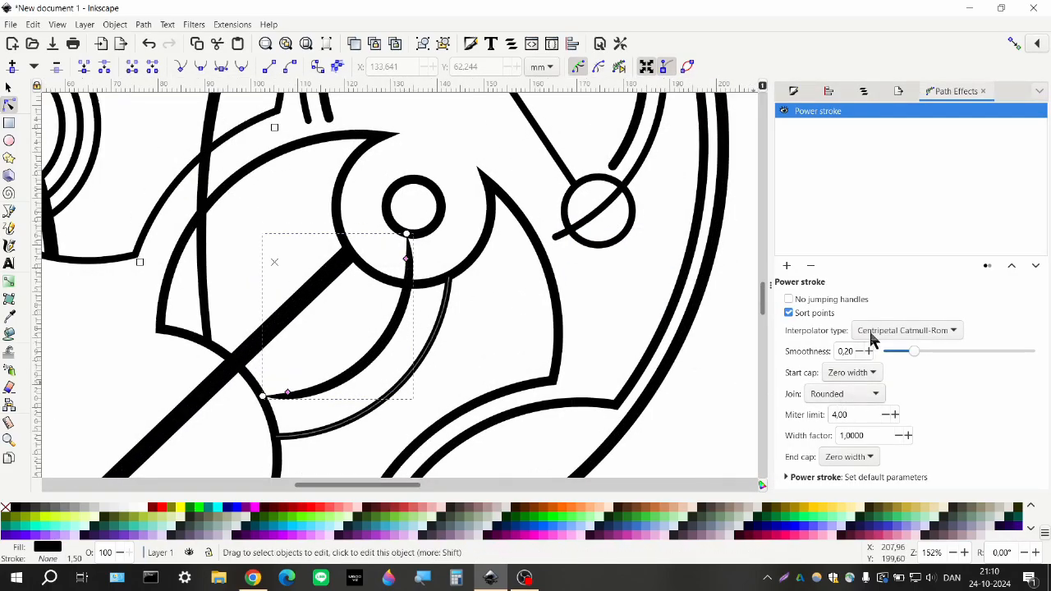
- Set both the start cap and the end cap of the inner arc's Power stroke to Butt
{"action": "left_click", "coordinate": [864, 378]}
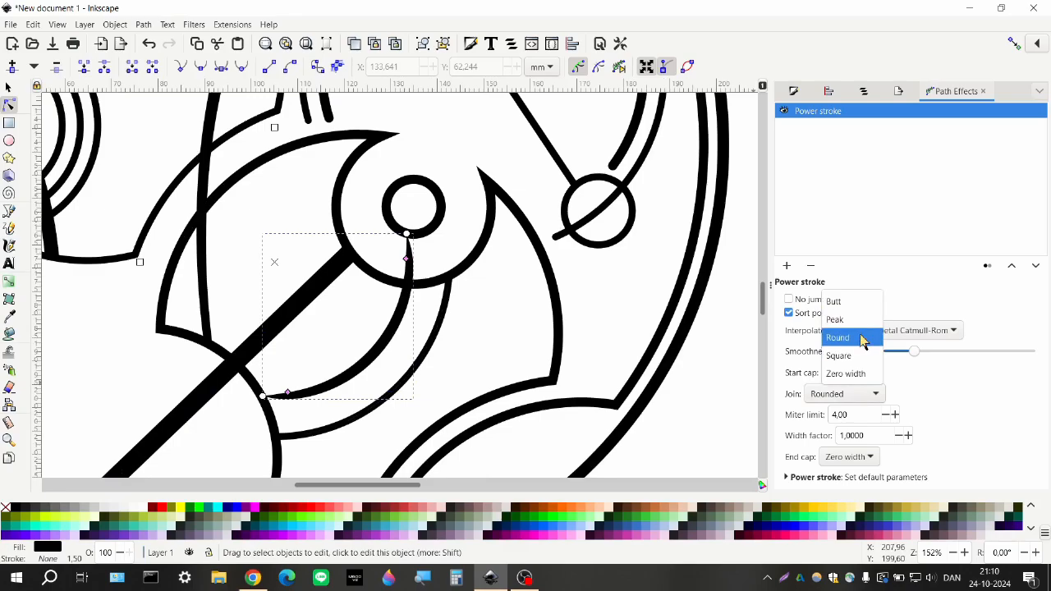
{"action": "left_click", "coordinate": [863, 338]}
{"action": "left_click", "coordinate": [854, 457]}
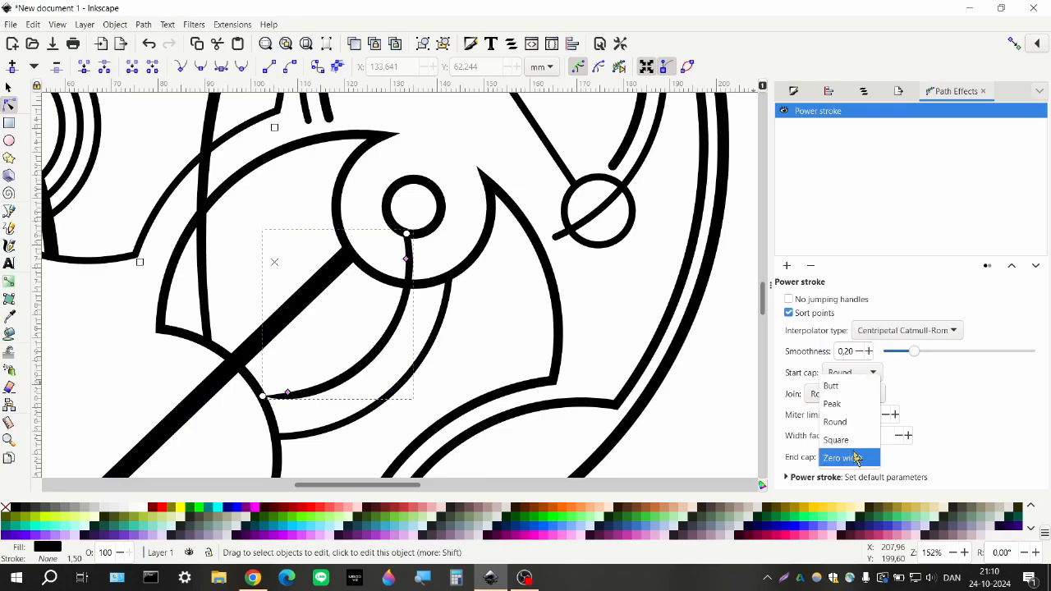
{"action": "left_click", "coordinate": [854, 386]}
{"action": "left_click", "coordinate": [866, 376]}
{"action": "left_click", "coordinate": [845, 338]}
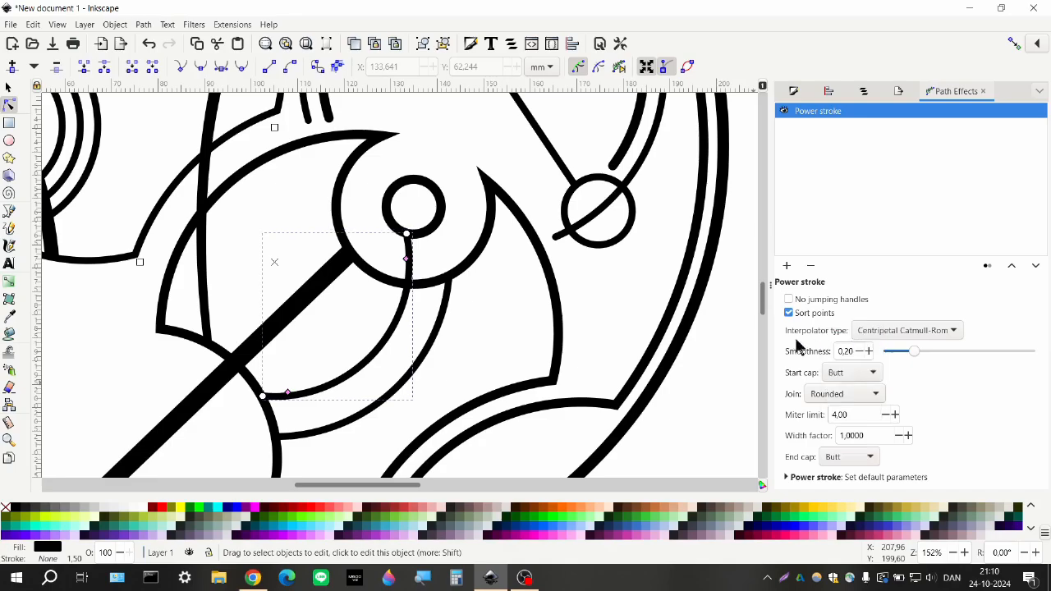
- Widen the inner arc at its upper end with the upper stroke-width point, leaving it tapering toward the lower end
{"action": "left_click_drag", "start_coordinate": [404, 257], "coordinate": [398, 256]}
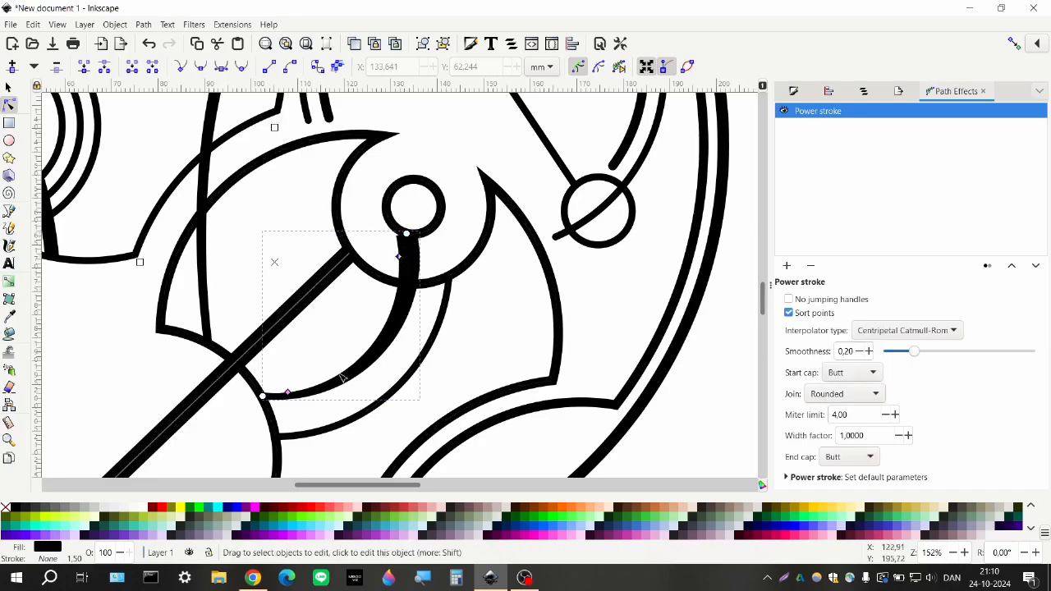
{"action": "scroll", "coordinate": [328, 212], "scroll_direction": "down", "scroll_amount": 2, "text": "ctrl"}
{"action": "left_click_drag", "start_coordinate": [321, 200], "coordinate": [321, 193], "text": "ctrl"}
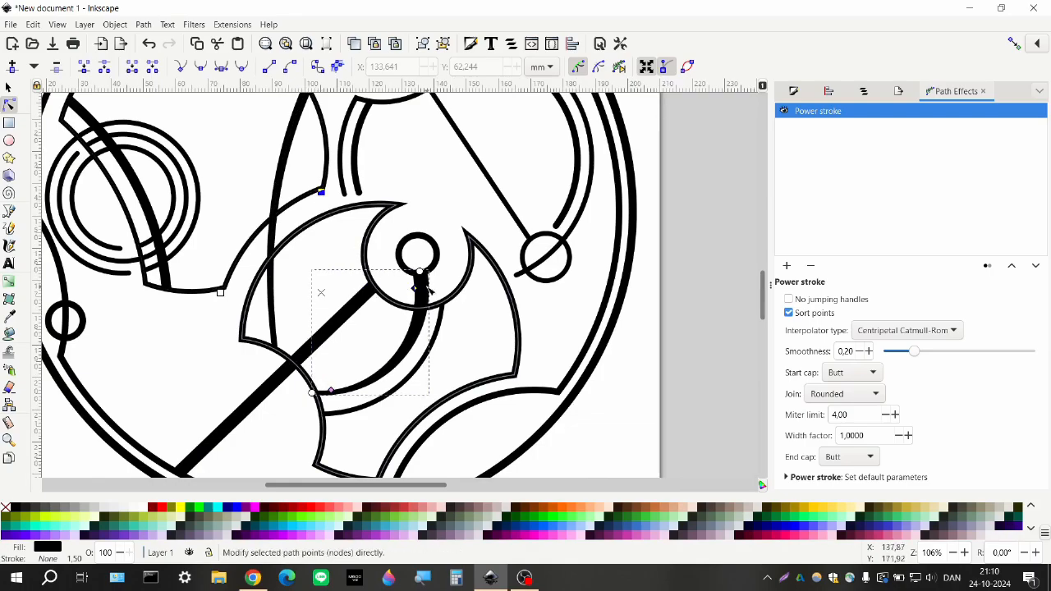
{"action": "scroll", "coordinate": [423, 283], "scroll_direction": "up", "scroll_amount": 2}
{"action": "left_click_drag", "start_coordinate": [402, 294], "coordinate": [397, 289]}
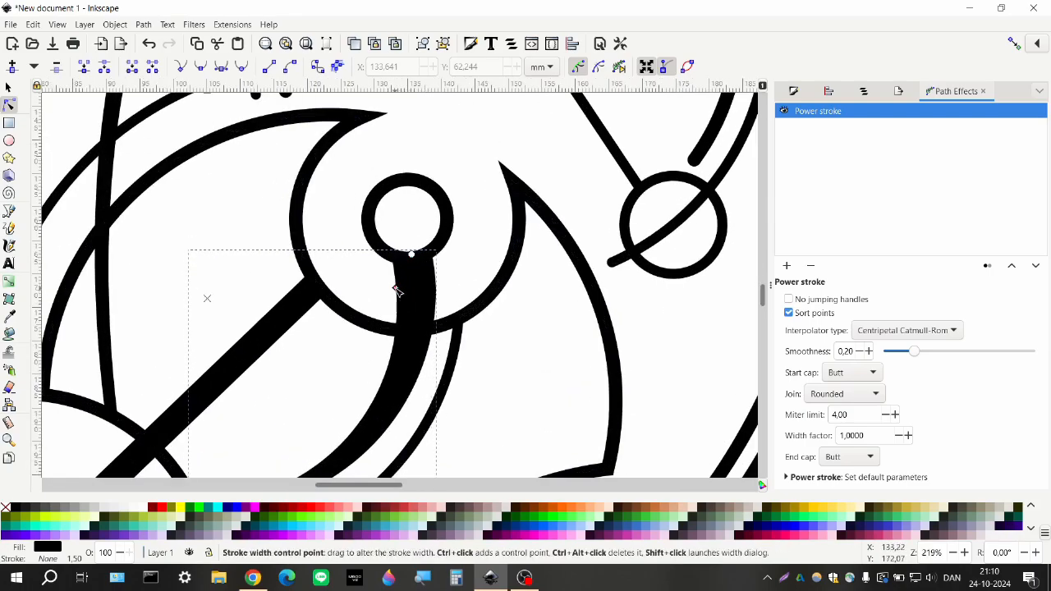
{"action": "scroll", "coordinate": [306, 337], "scroll_direction": "down", "scroll_amount": 4}
{"action": "scroll", "coordinate": [255, 345], "scroll_direction": "down", "scroll_amount": 3}
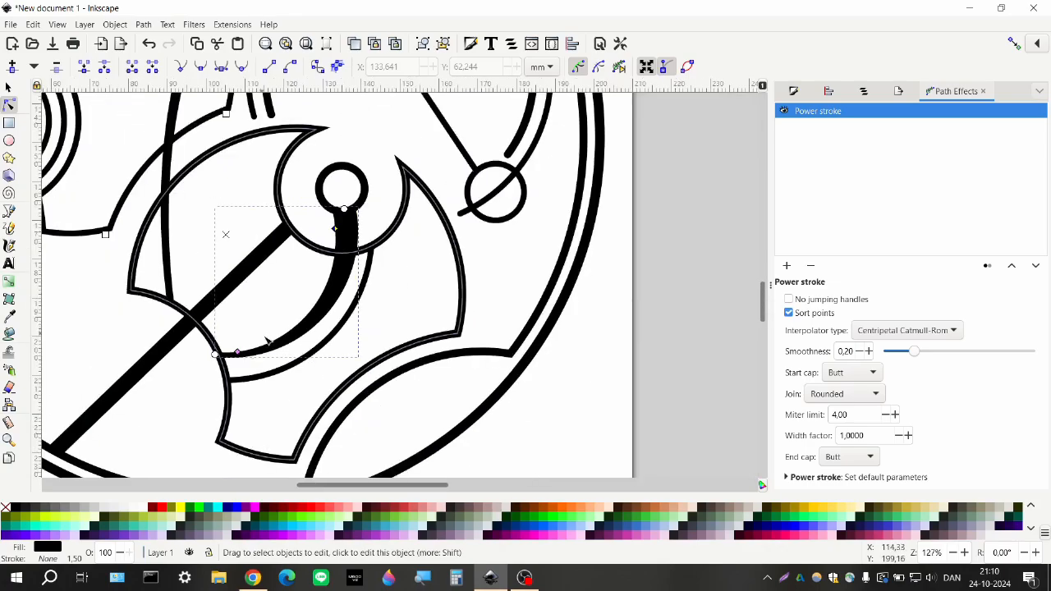
{"action": "left_click", "coordinate": [345, 328]}
- Apply a Power stroke to the straight line below the thick ring and widen its upper end so it tapers toward the small circle
{"action": "scroll", "coordinate": [348, 338], "scroll_direction": "left", "scroll_amount": 1}
{"action": "scroll", "coordinate": [359, 341], "scroll_direction": "up", "scroll_amount": 4}
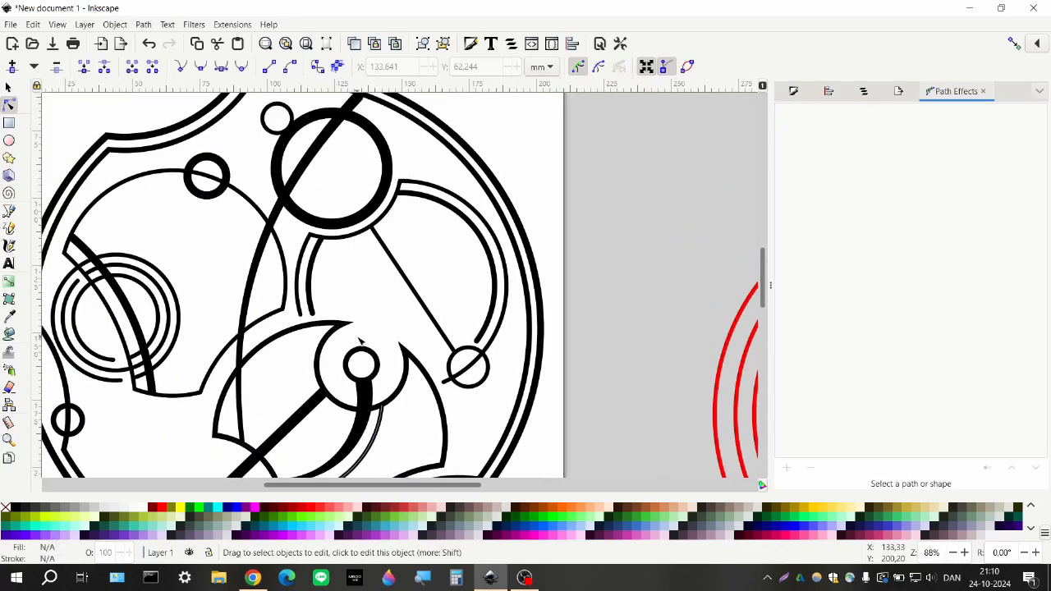
{"action": "left_click", "coordinate": [419, 298]}
{"action": "left_click", "coordinate": [787, 464]}
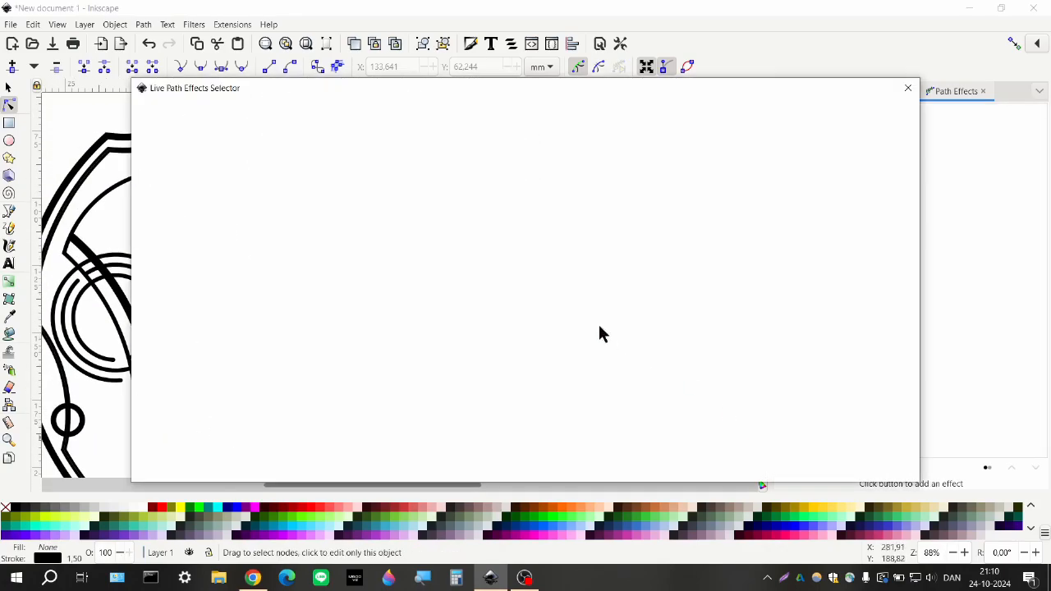
{"action": "left_click", "coordinate": [574, 247]}
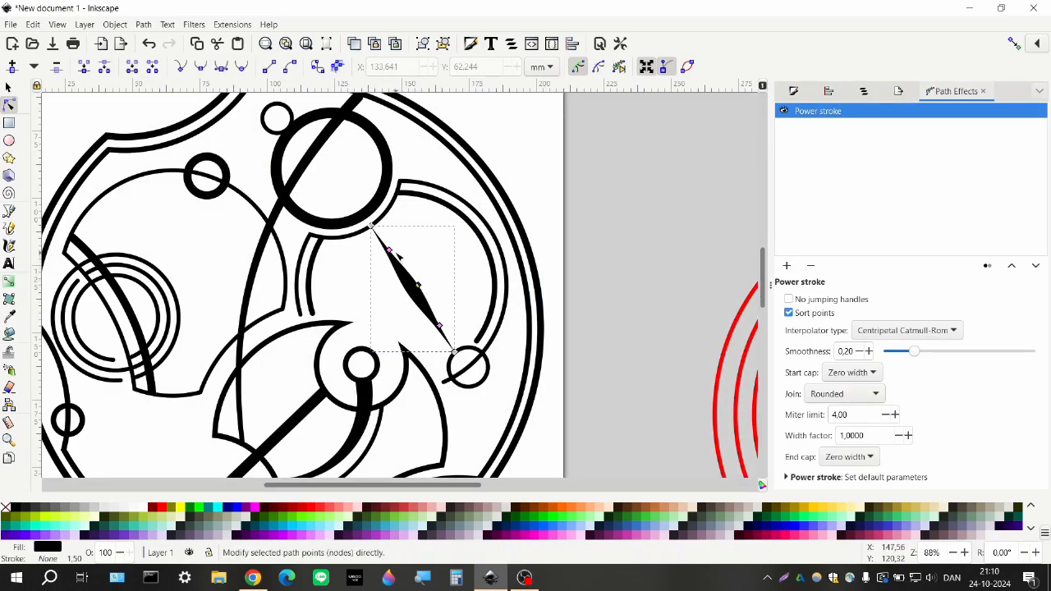
{"action": "left_click_drag", "start_coordinate": [387, 247], "coordinate": [389, 234]}
{"action": "left_click", "coordinate": [454, 303]}
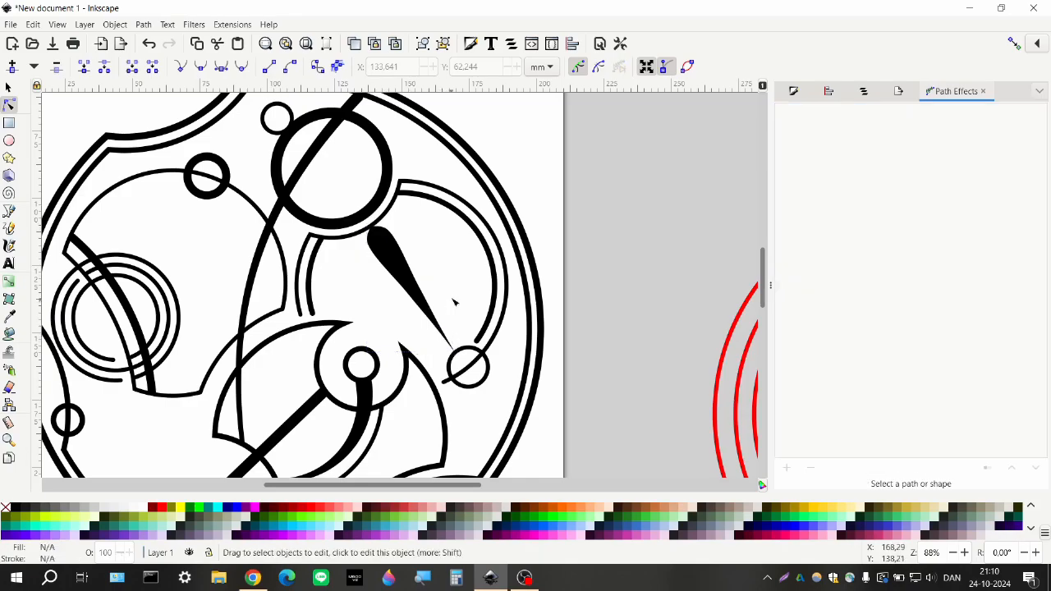
- Move the tapered line's lower stroke-width point to the end of the line at the small circle
{"action": "scroll", "coordinate": [464, 289], "scroll_direction": "down", "scroll_amount": 2}
{"action": "scroll", "coordinate": [493, 319], "scroll_direction": "up", "scroll_amount": 4}
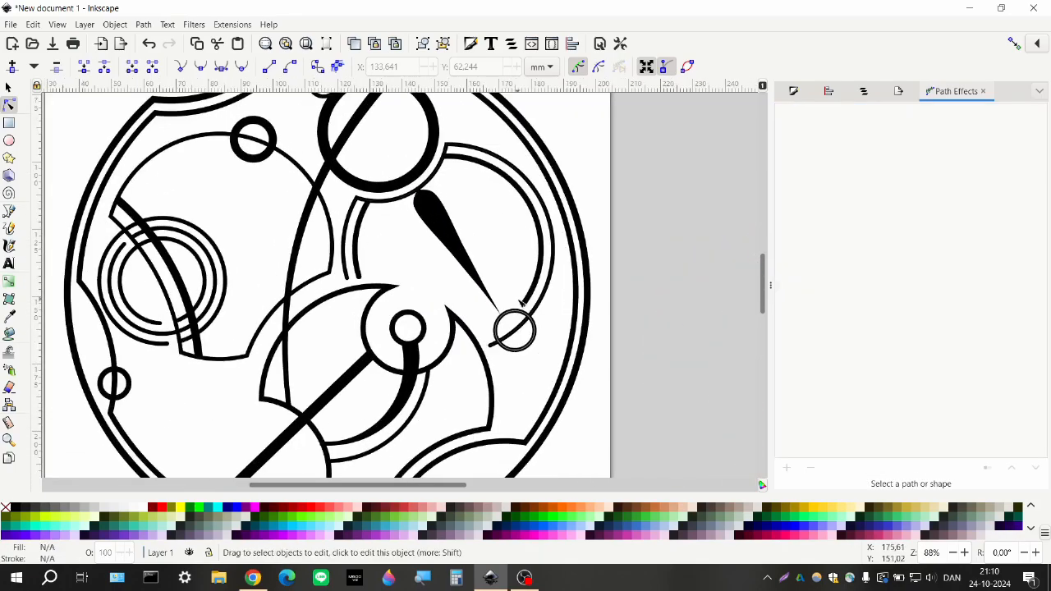
{"action": "scroll", "coordinate": [493, 319], "scroll_direction": "up", "scroll_amount": 3}
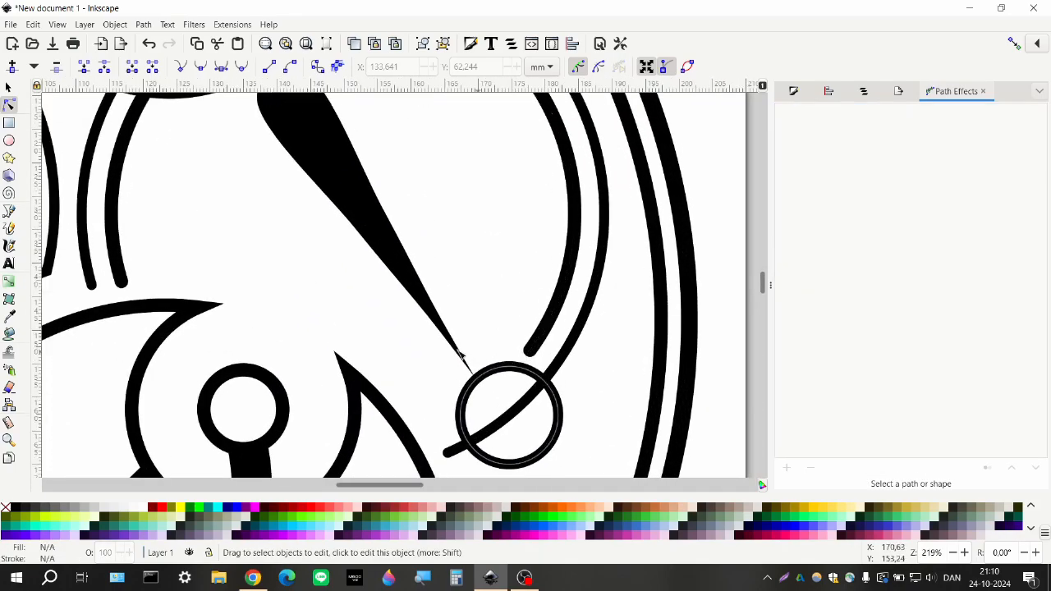
{"action": "left_click", "coordinate": [477, 372]}
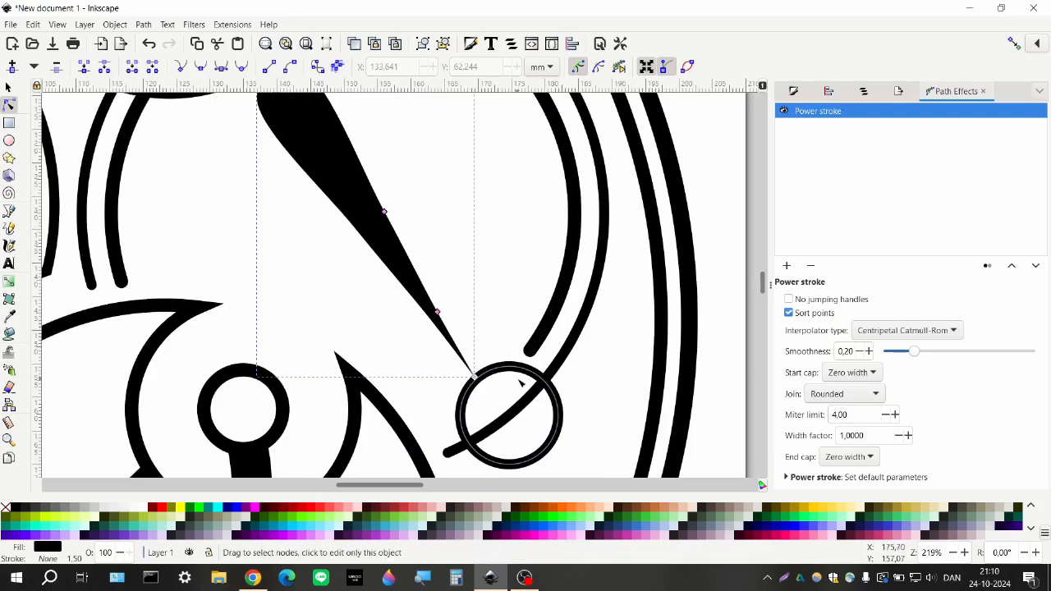
{"action": "left_click_drag", "start_coordinate": [439, 314], "coordinate": [475, 377]}
{"action": "left_click", "coordinate": [493, 324]}
{"action": "scroll", "coordinate": [479, 379], "scroll_direction": "down", "scroll_amount": 4}
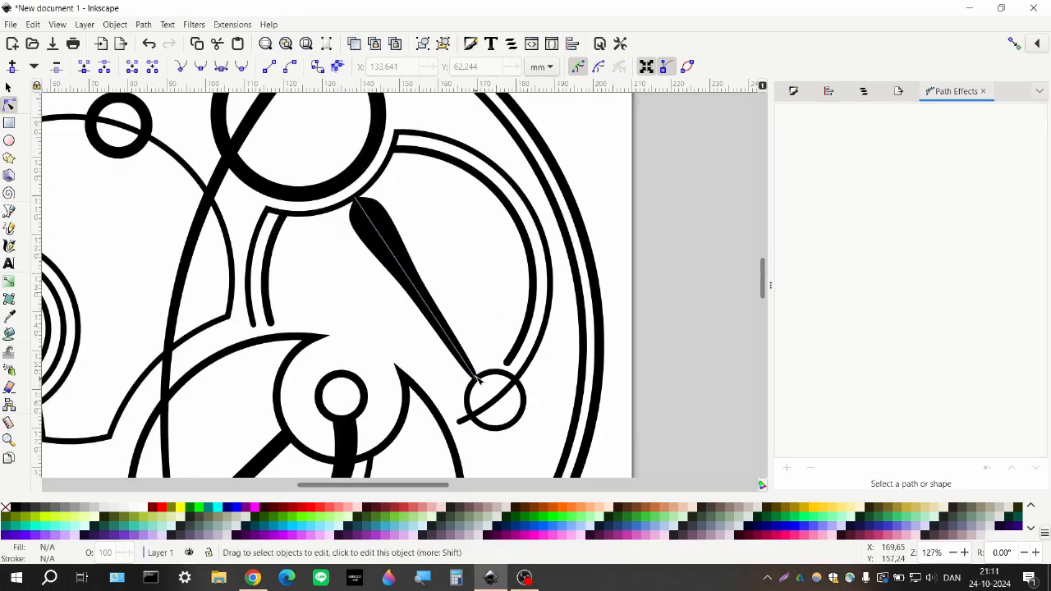
- Examine the whole design for remaining details that need adjusting around its arcs and circles
{"action": "scroll", "coordinate": [479, 303], "scroll_direction": "down", "scroll_amount": 2}
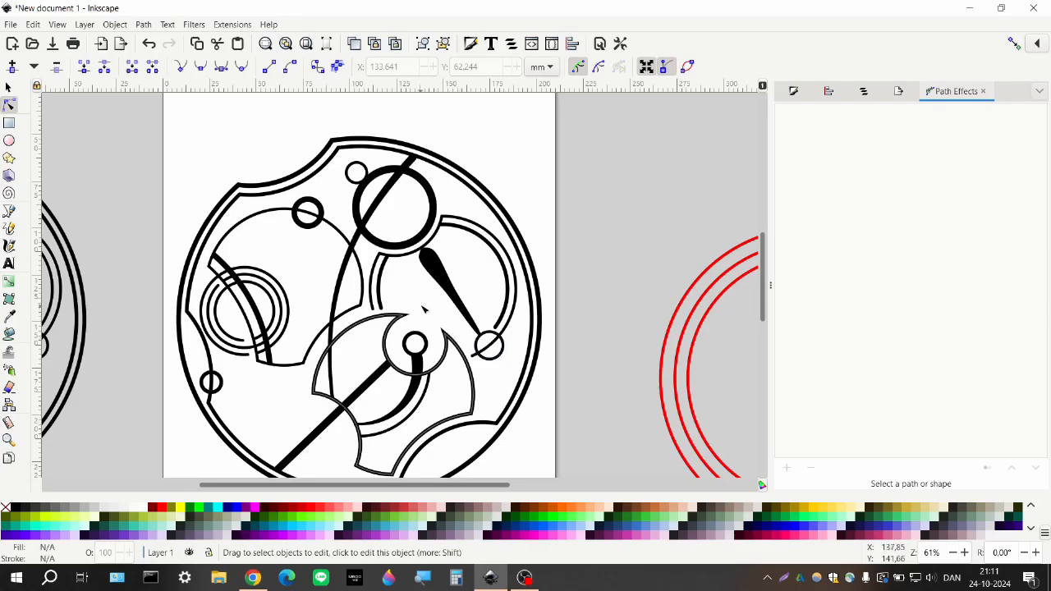
{"action": "scroll", "coordinate": [427, 284], "scroll_direction": "left", "scroll_amount": 1}
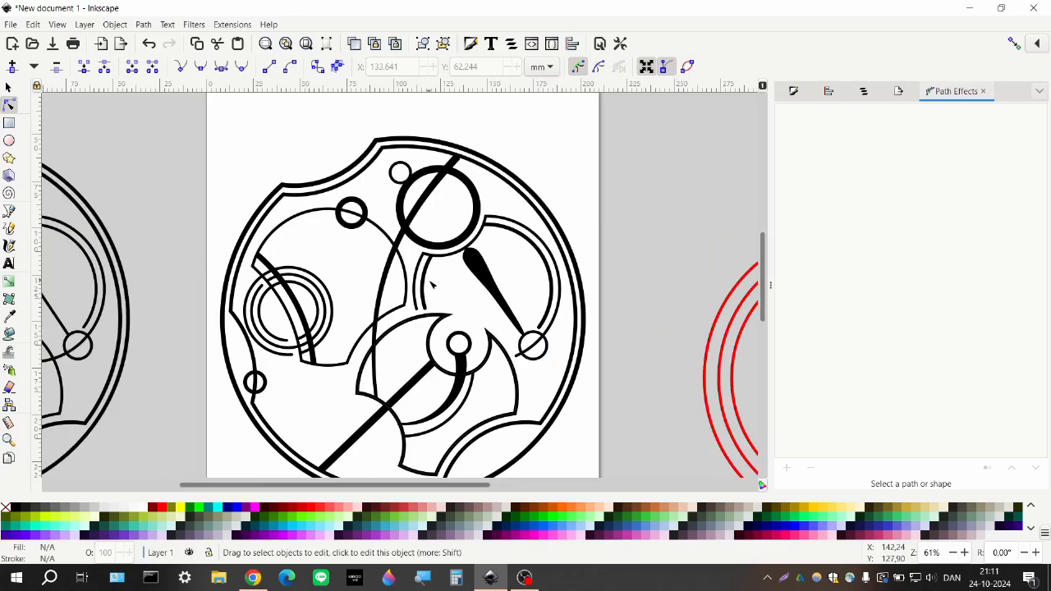
{"action": "scroll", "coordinate": [294, 325], "scroll_direction": "up", "scroll_amount": 1}
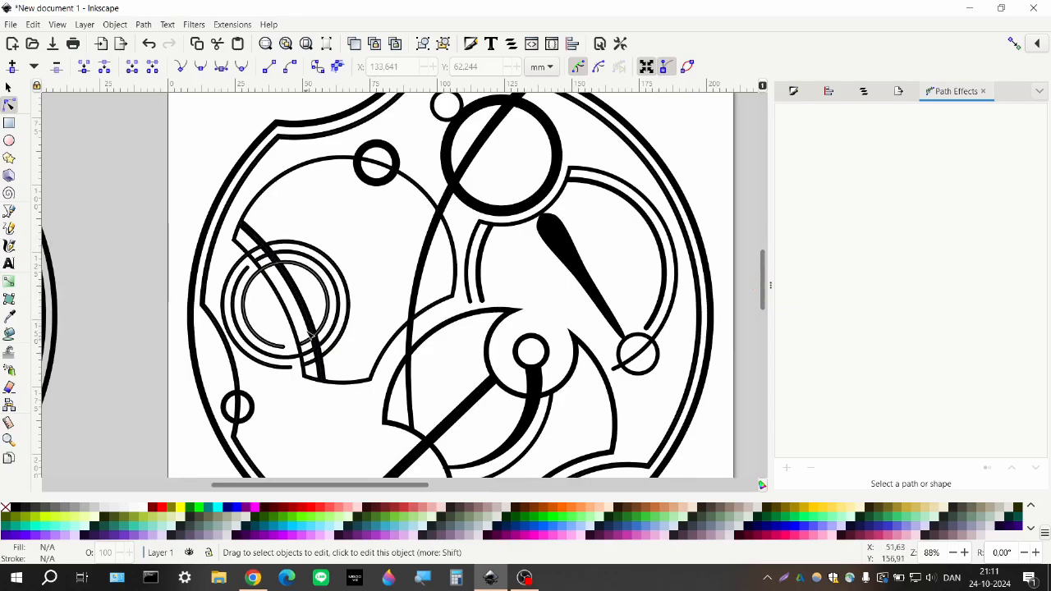
{"action": "scroll", "coordinate": [313, 326], "scroll_direction": "down", "scroll_amount": 1}
{"action": "scroll", "coordinate": [315, 316], "scroll_direction": "right", "scroll_amount": 1}
{"action": "scroll", "coordinate": [317, 305], "scroll_direction": "up", "scroll_amount": 1}
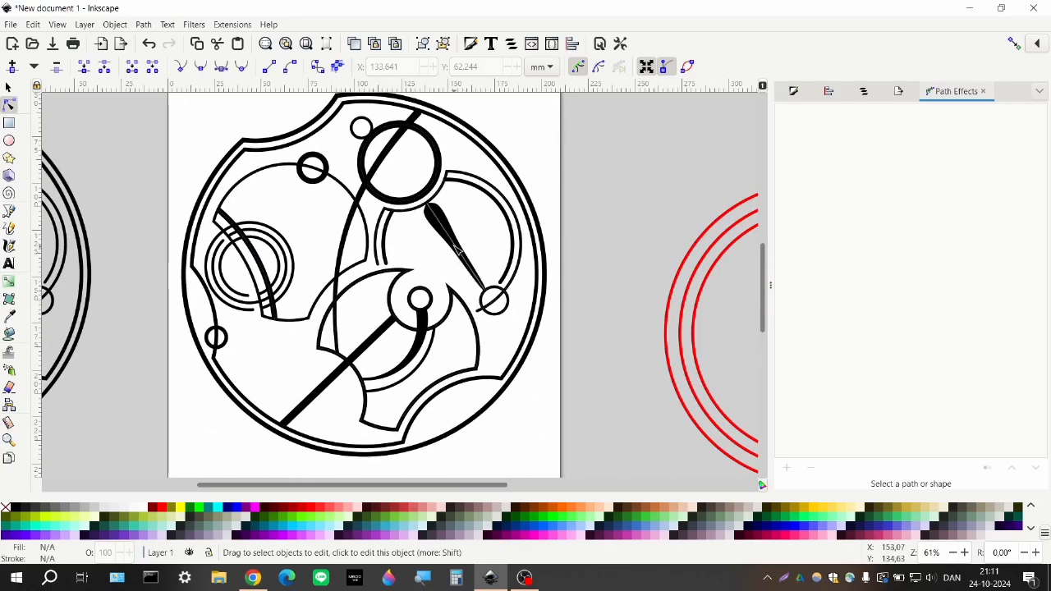
{"action": "scroll", "coordinate": [457, 249], "scroll_direction": "up", "scroll_amount": 1}
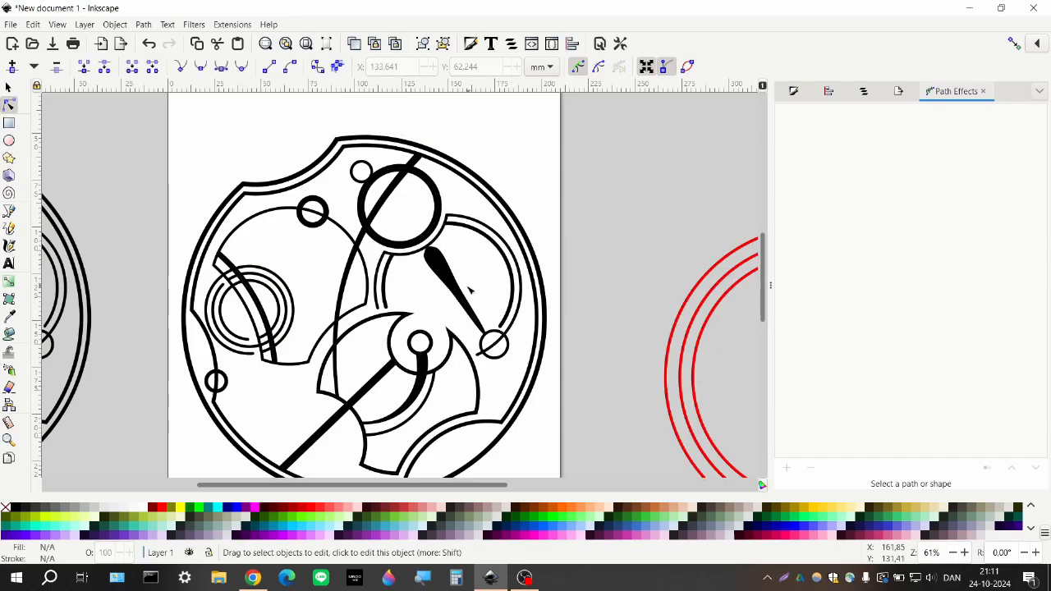
{"action": "scroll", "coordinate": [470, 289], "scroll_direction": "down", "scroll_amount": 1}
{"action": "scroll", "coordinate": [470, 289], "scroll_direction": "down", "scroll_amount": 1}
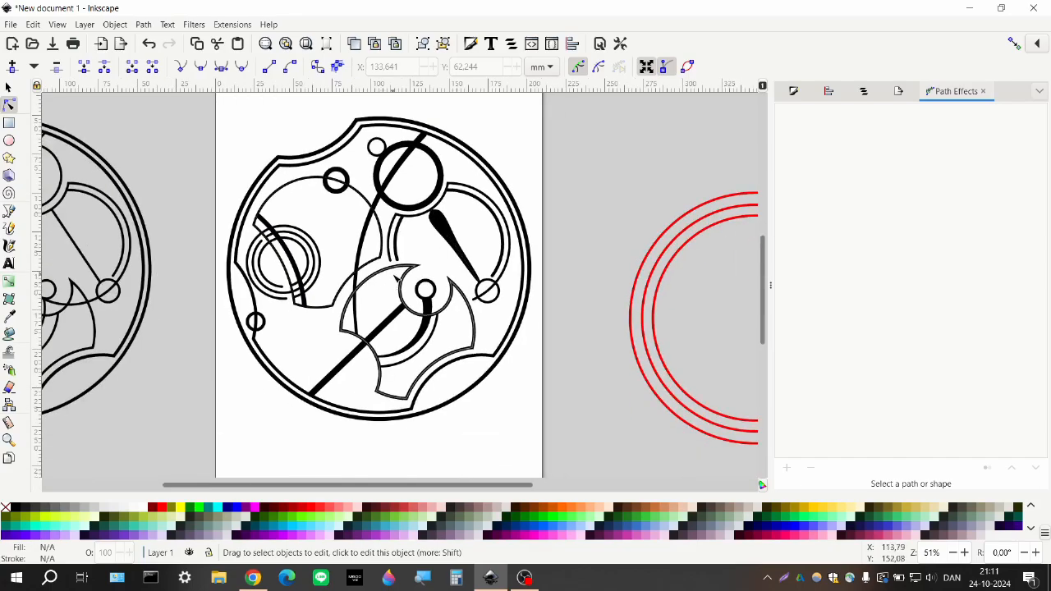
- Add nodes where the large thin arc crosses the small thick circle and delete the arc segment inside that circle
{"action": "scroll", "coordinate": [371, 207], "scroll_direction": "up", "scroll_amount": 4}
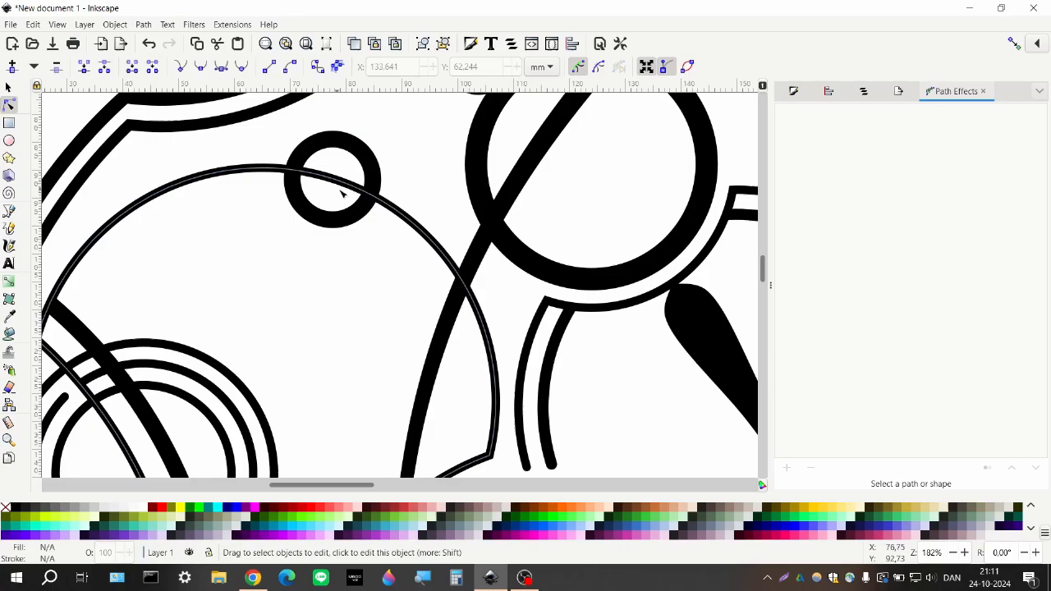
{"action": "left_click", "coordinate": [8, 88]}
{"action": "left_click", "coordinate": [268, 167]}
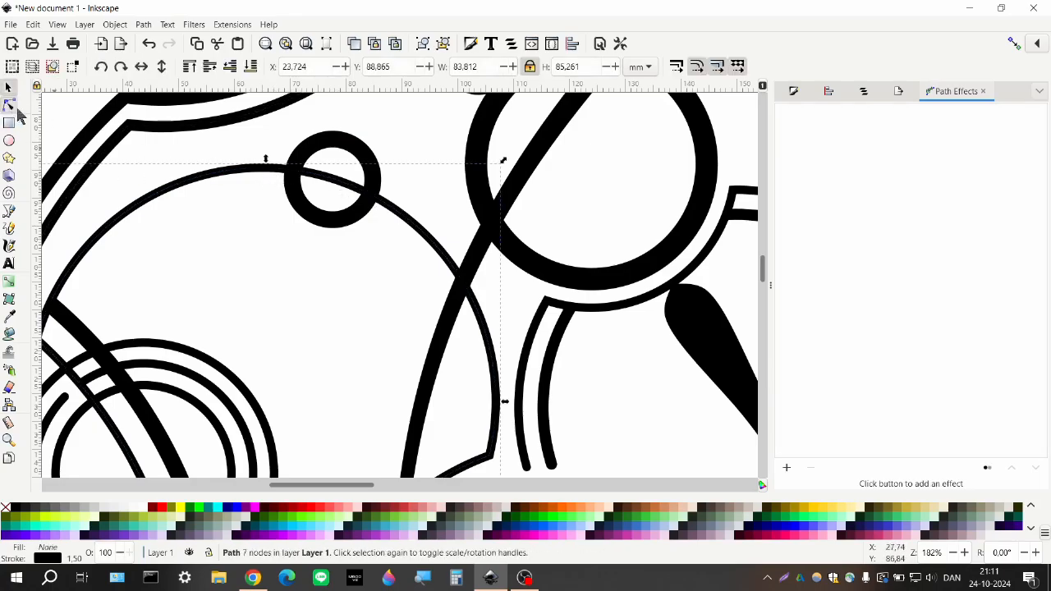
{"action": "left_click", "coordinate": [13, 106]}
{"action": "double_click", "coordinate": [293, 170]}
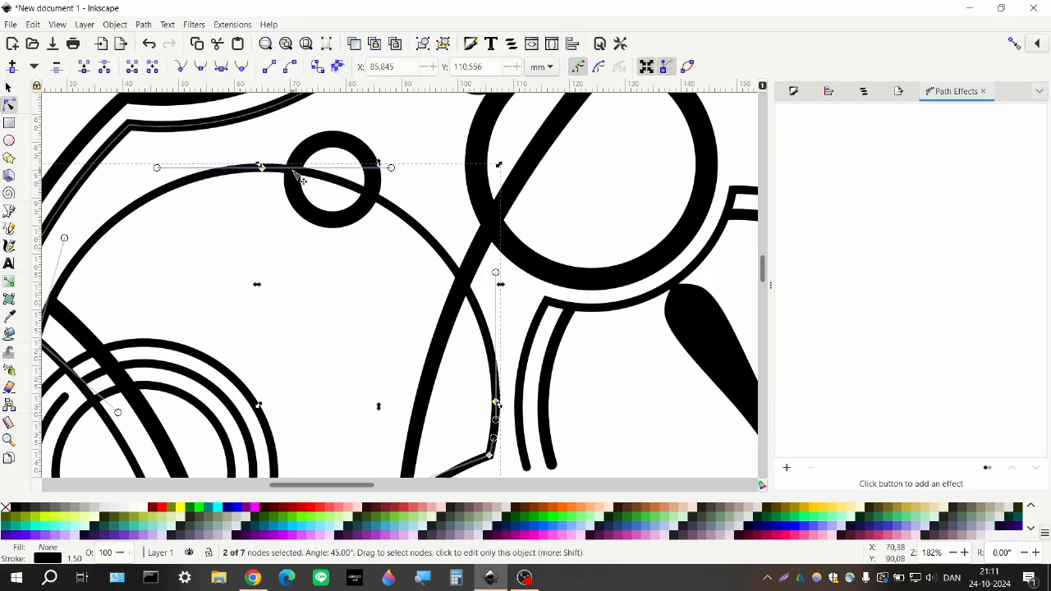
{"action": "double_click", "coordinate": [368, 206]}
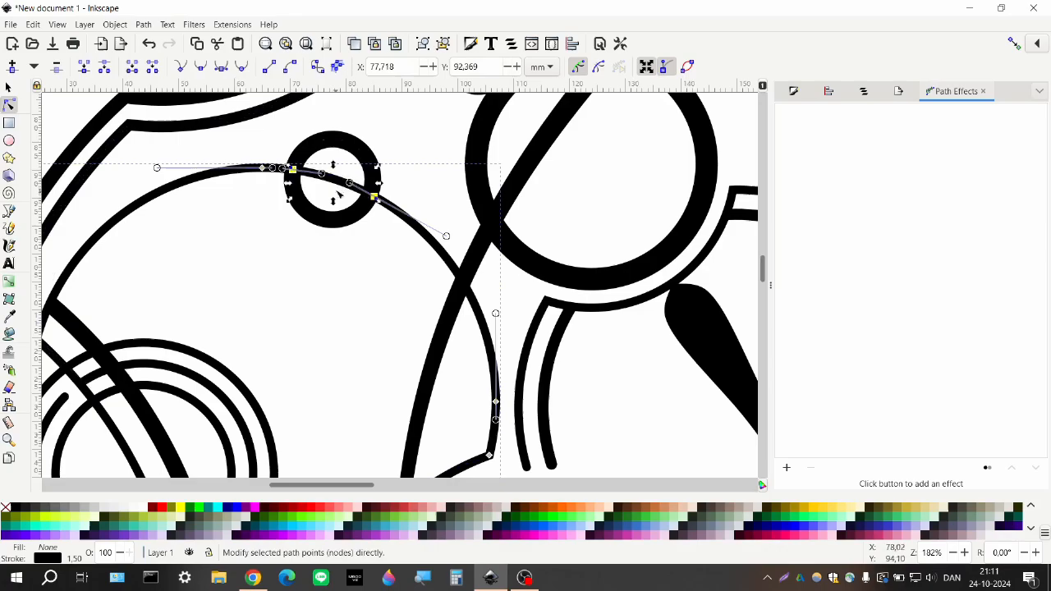
{"action": "left_click", "coordinate": [153, 67]}
{"action": "left_click", "coordinate": [8, 88]}
{"action": "left_click", "coordinate": [190, 245]}
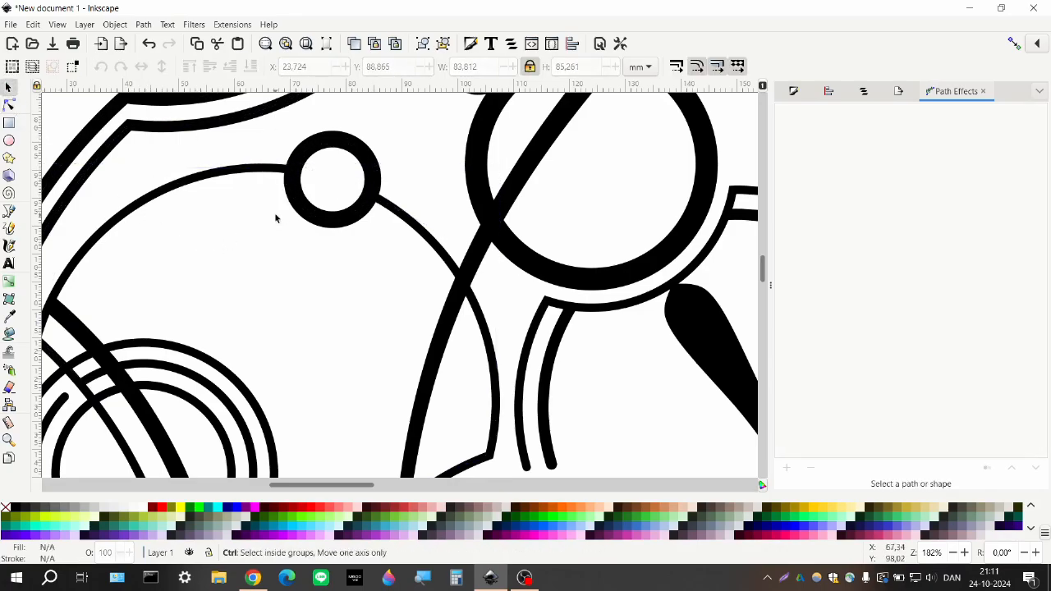
- Add nodes where the outer arc crosses the small circle below the tapered line and delete the arc segment inside that circle
{"action": "scroll", "coordinate": [322, 225], "scroll_direction": "down", "scroll_amount": 3}
{"action": "scroll", "coordinate": [505, 319], "scroll_direction": "up", "scroll_amount": 4}
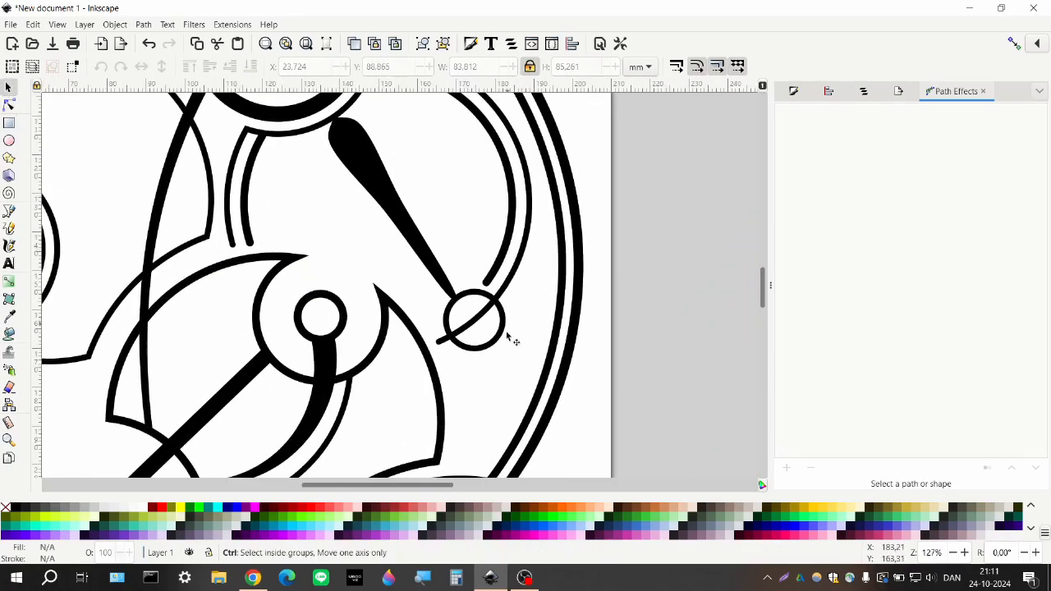
{"action": "left_click", "coordinate": [472, 297]}
{"action": "left_click", "coordinate": [9, 105]}
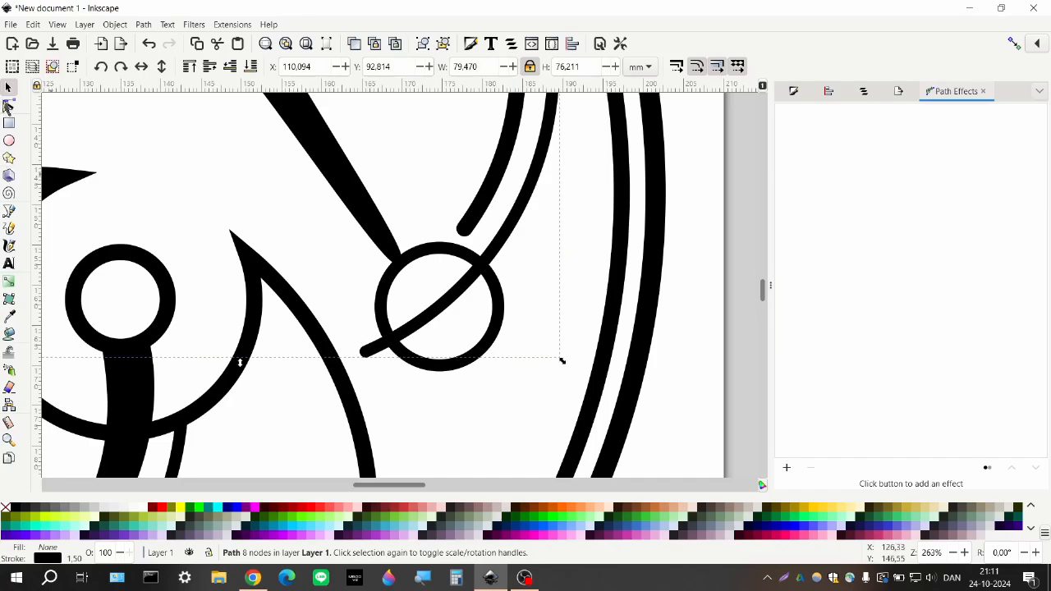
{"action": "left_click", "coordinate": [480, 265]}
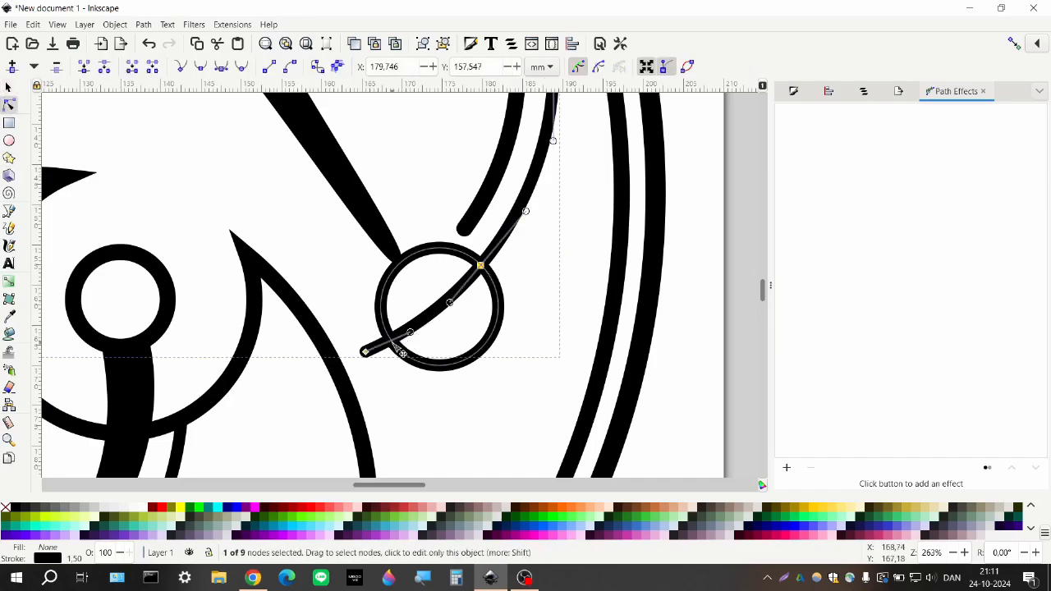
{"action": "double_click", "coordinate": [391, 341]}
{"action": "left_click", "coordinate": [442, 305]}
{"action": "left_click", "coordinate": [151, 67]}
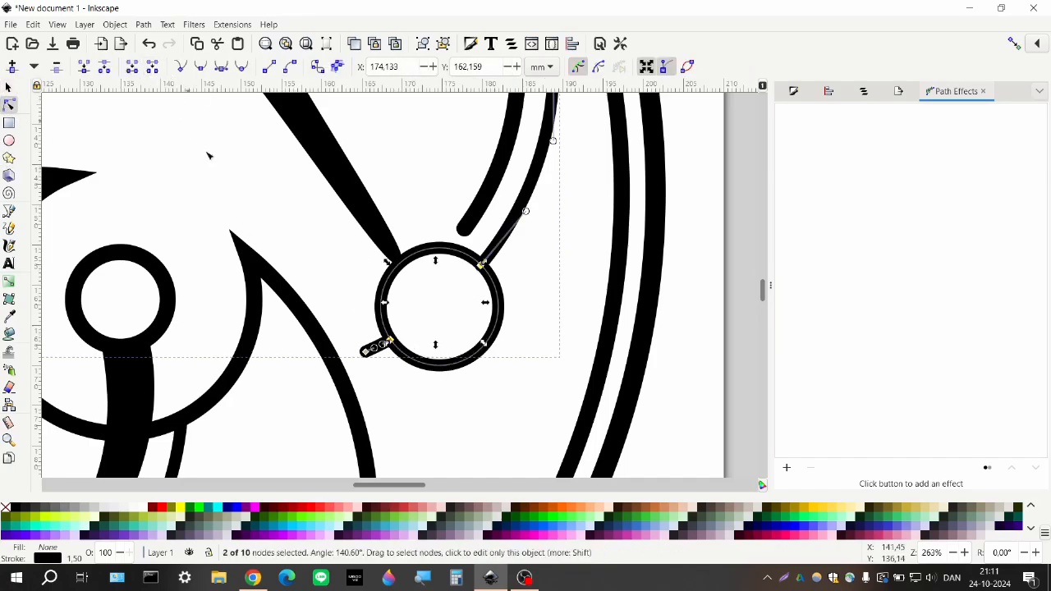
{"action": "left_click", "coordinate": [291, 220]}
{"action": "left_click", "coordinate": [291, 220]}
- Inspect the small circle on the inner outline near the design's left edge and its crossing line
{"action": "scroll", "coordinate": [371, 288], "scroll_direction": "down", "scroll_amount": 7}
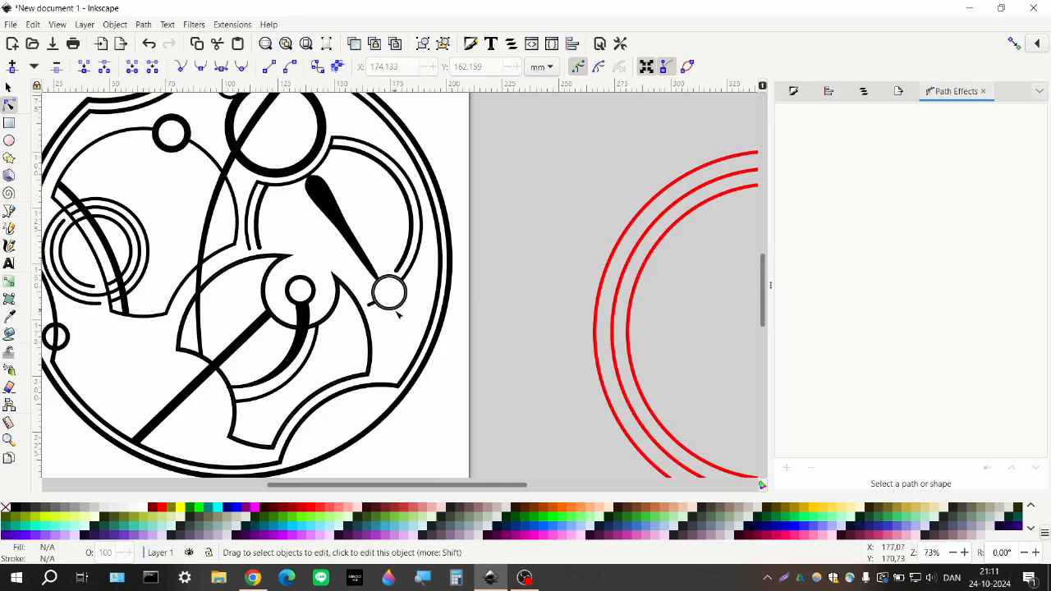
{"action": "scroll", "coordinate": [398, 314], "scroll_direction": "left", "scroll_amount": 3}
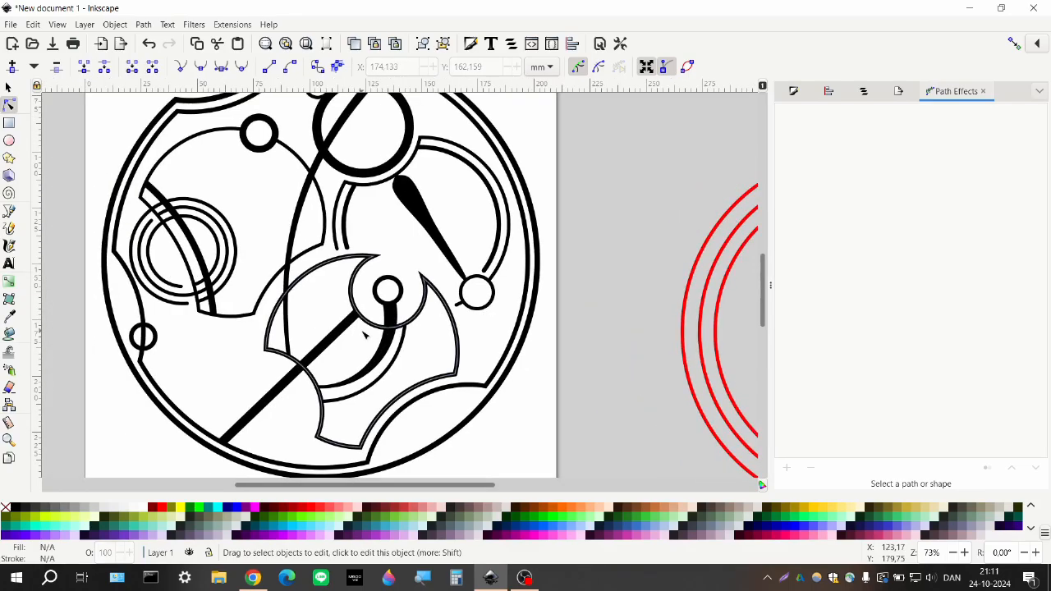
{"action": "scroll", "coordinate": [177, 362], "scroll_direction": "up", "scroll_amount": 5}
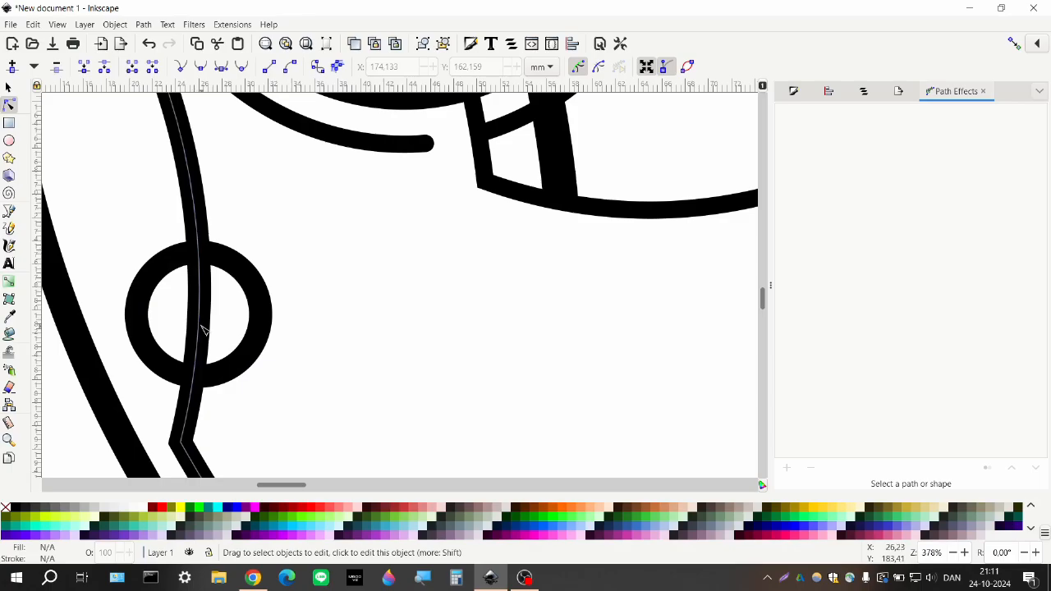
{"action": "scroll", "coordinate": [203, 328], "scroll_direction": "down", "scroll_amount": 5}
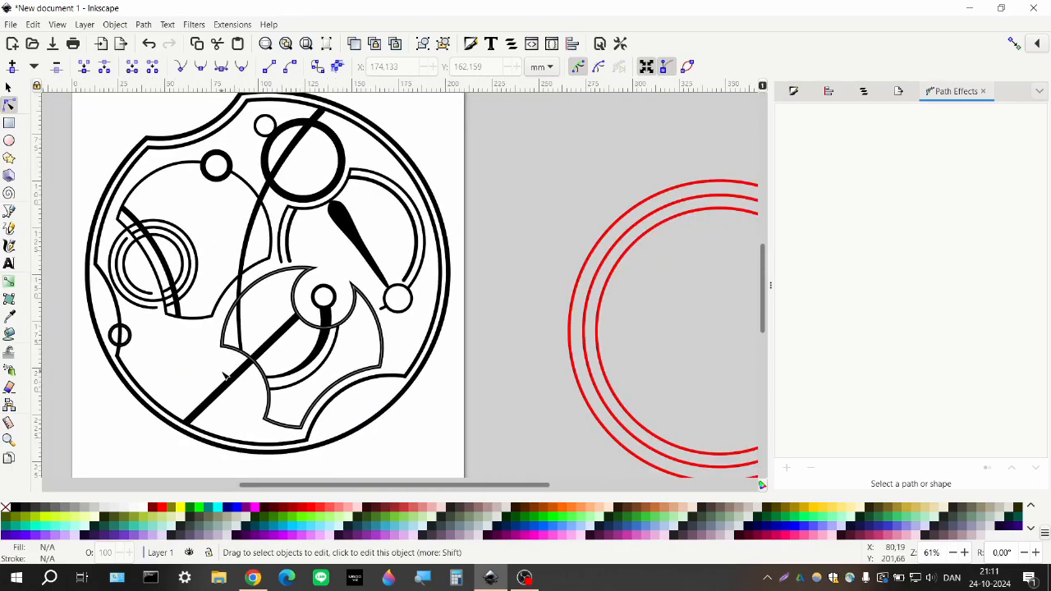
{"action": "scroll", "coordinate": [296, 356], "scroll_direction": "down", "scroll_amount": 1}
{"action": "scroll", "coordinate": [291, 349], "scroll_direction": "down", "scroll_amount": 1}
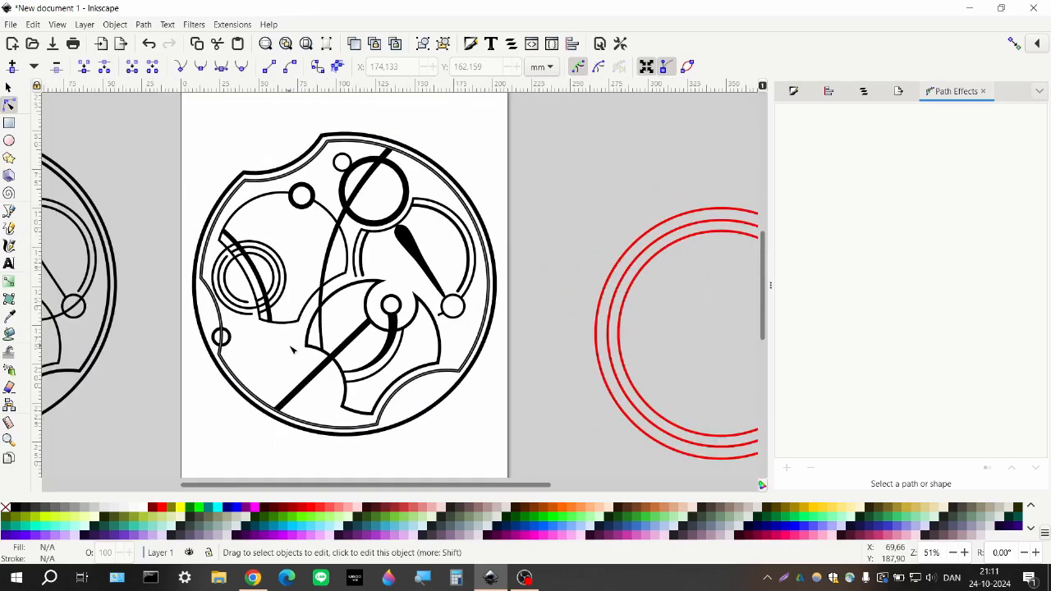
{"action": "scroll", "coordinate": [295, 353], "scroll_direction": "left", "scroll_amount": 1}
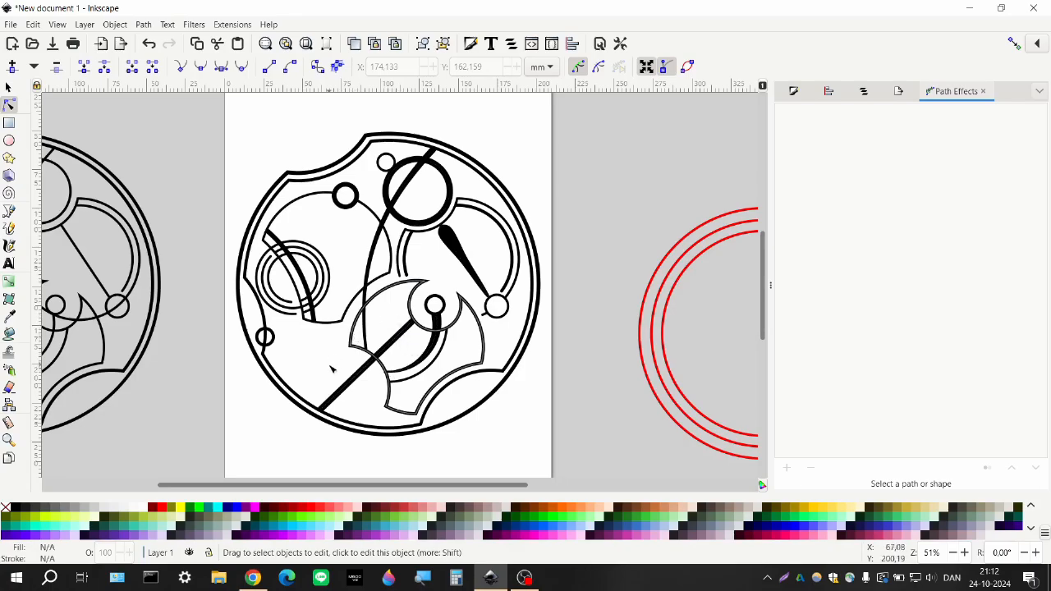
- Review the finished design on the page against the thin-line copy and the construction circles beside it
{"action": "scroll", "coordinate": [331, 369], "scroll_direction": "down", "scroll_amount": 2, "text": "ctrl"}
{"action": "scroll", "coordinate": [417, 335], "scroll_direction": "left", "scroll_amount": 3}
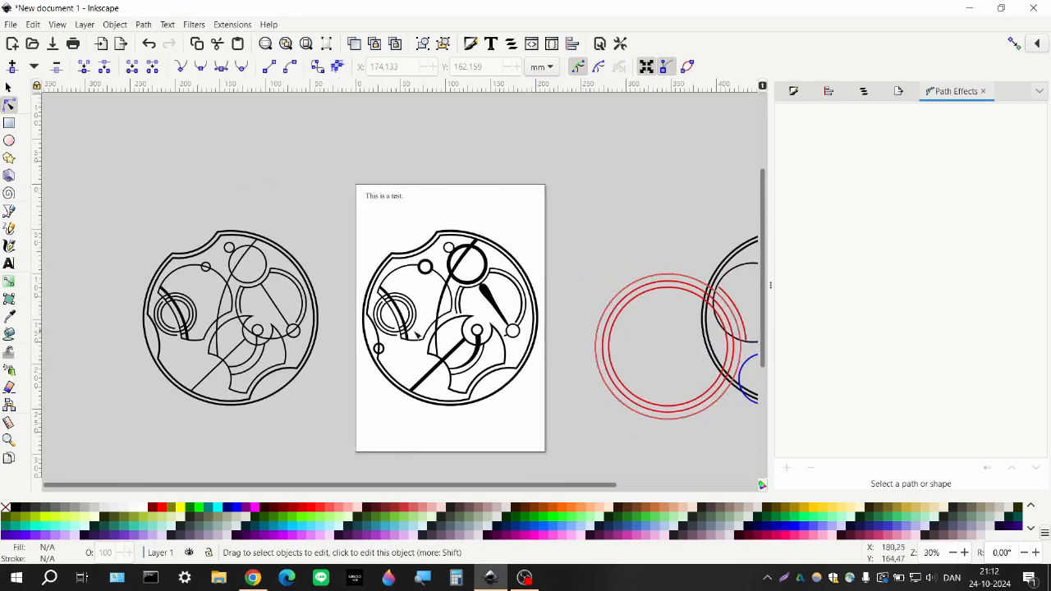
{"action": "scroll", "coordinate": [417, 335], "scroll_direction": "right", "scroll_amount": 3}
{"action": "scroll", "coordinate": [472, 335], "scroll_direction": "left", "scroll_amount": 2}
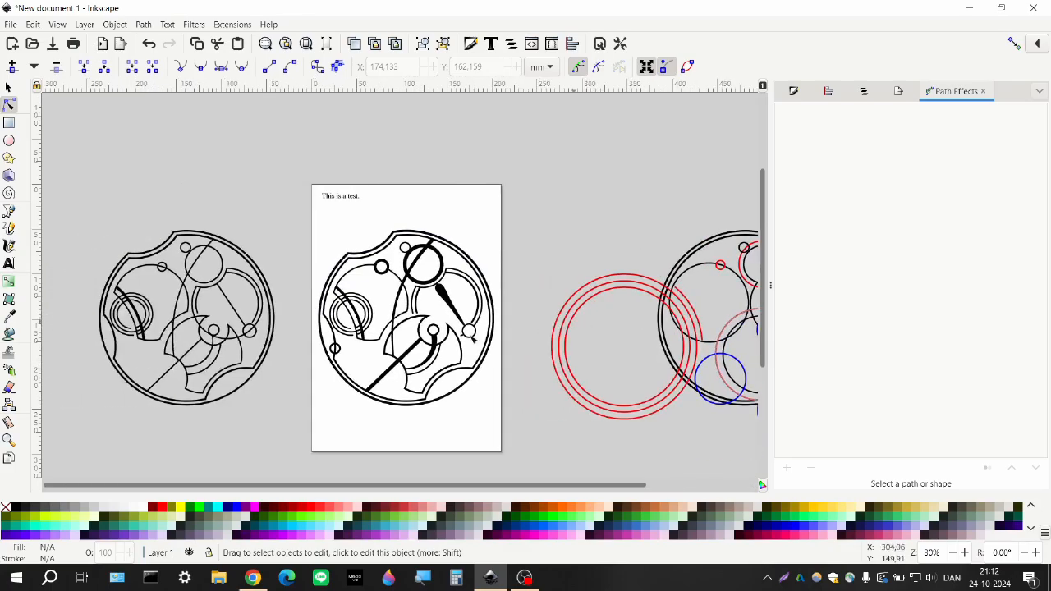
{"action": "scroll", "coordinate": [472, 335], "scroll_direction": "left", "scroll_amount": 2}
{"action": "scroll", "coordinate": [460, 341], "scroll_direction": "right", "scroll_amount": 2}
{"action": "scroll", "coordinate": [416, 349], "scroll_direction": "up", "scroll_amount": 1, "text": "ctrl"}
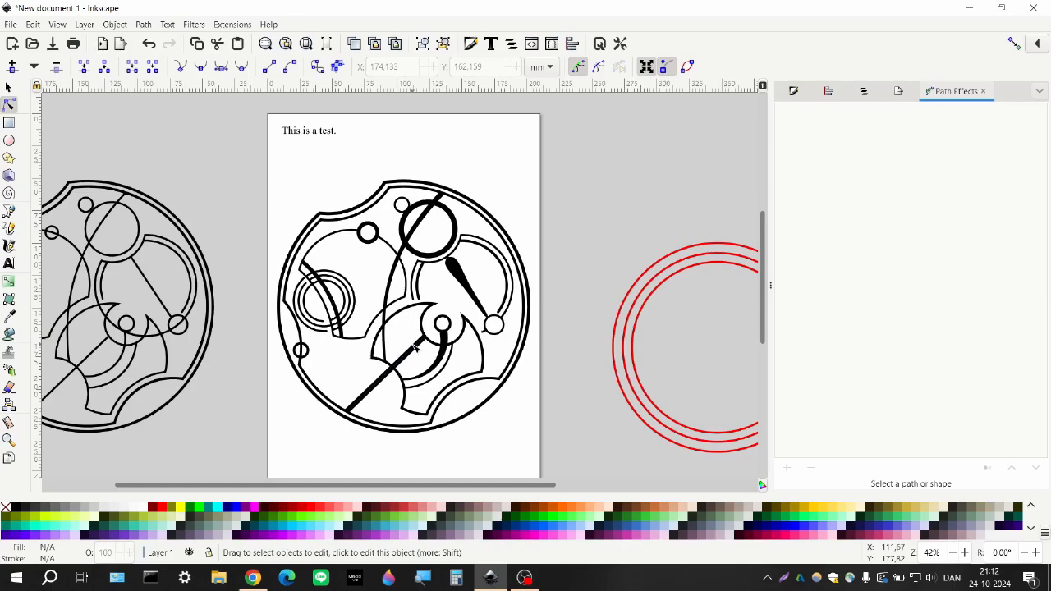
{"action": "scroll", "coordinate": [415, 349], "scroll_direction": "up", "scroll_amount": 2, "text": "ctrl"}
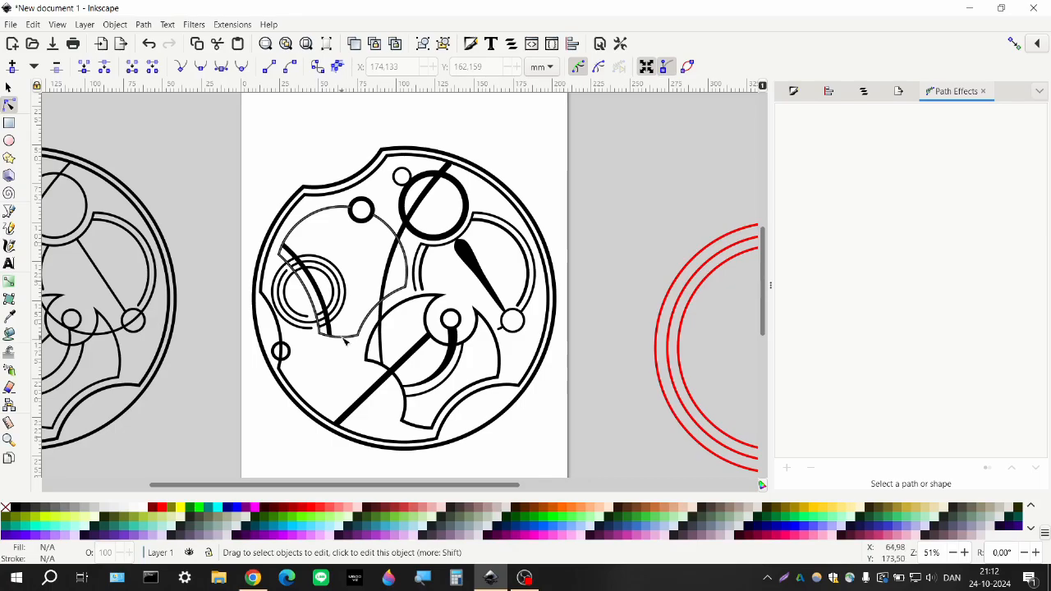
{"action": "scroll", "coordinate": [481, 332], "scroll_direction": "up", "scroll_amount": 2, "text": "ctrl"}
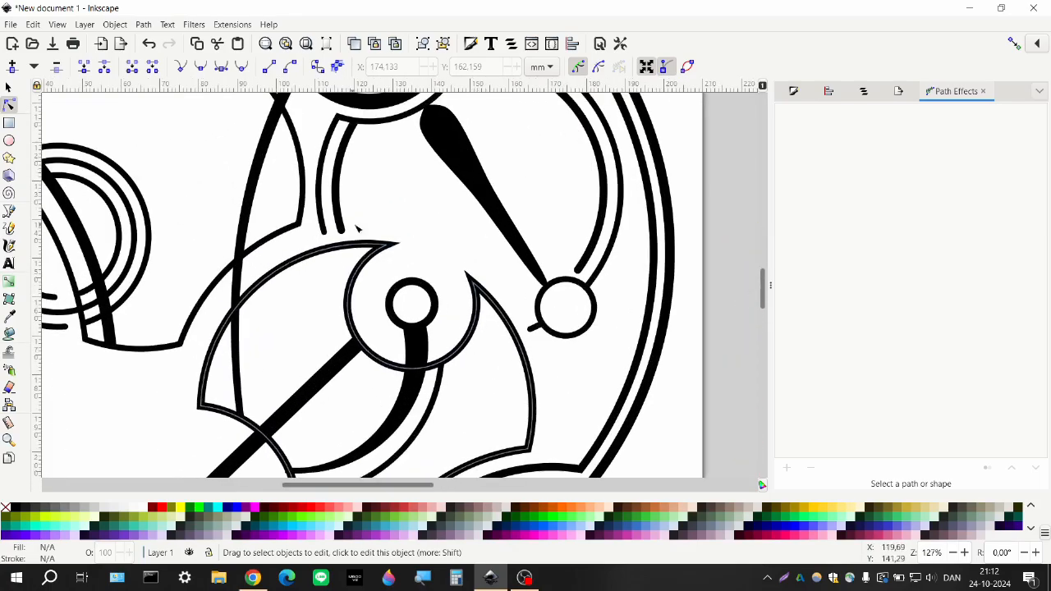
{"action": "scroll", "coordinate": [413, 365], "scroll_direction": "down", "scroll_amount": 1, "text": "ctrl"}
{"action": "scroll", "coordinate": [412, 365], "scroll_direction": "down", "scroll_amount": 1, "text": "ctrl"}
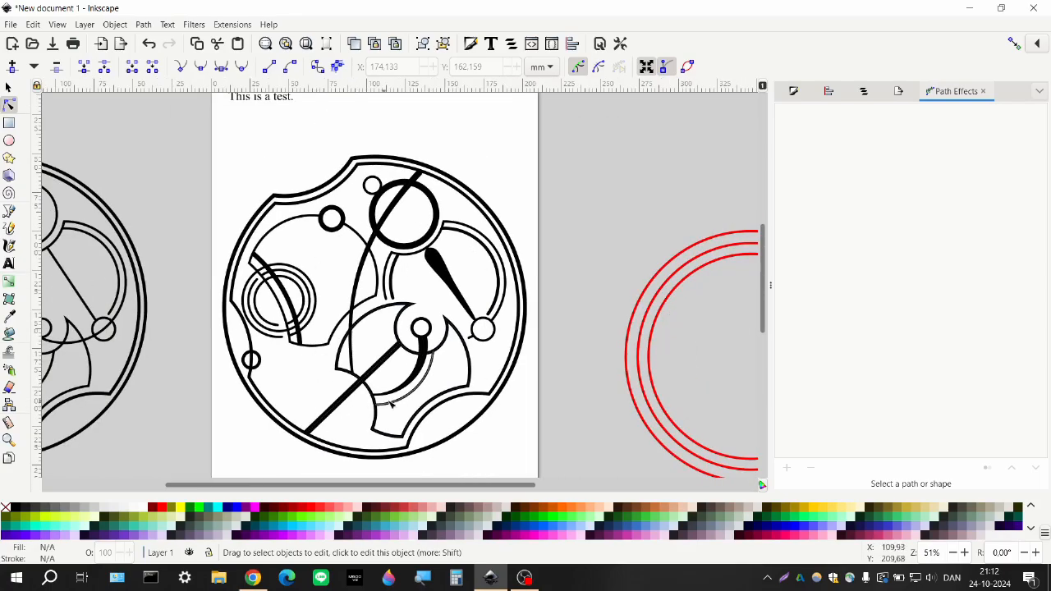
{"action": "scroll", "coordinate": [479, 278], "scroll_direction": "left", "scroll_amount": 1}
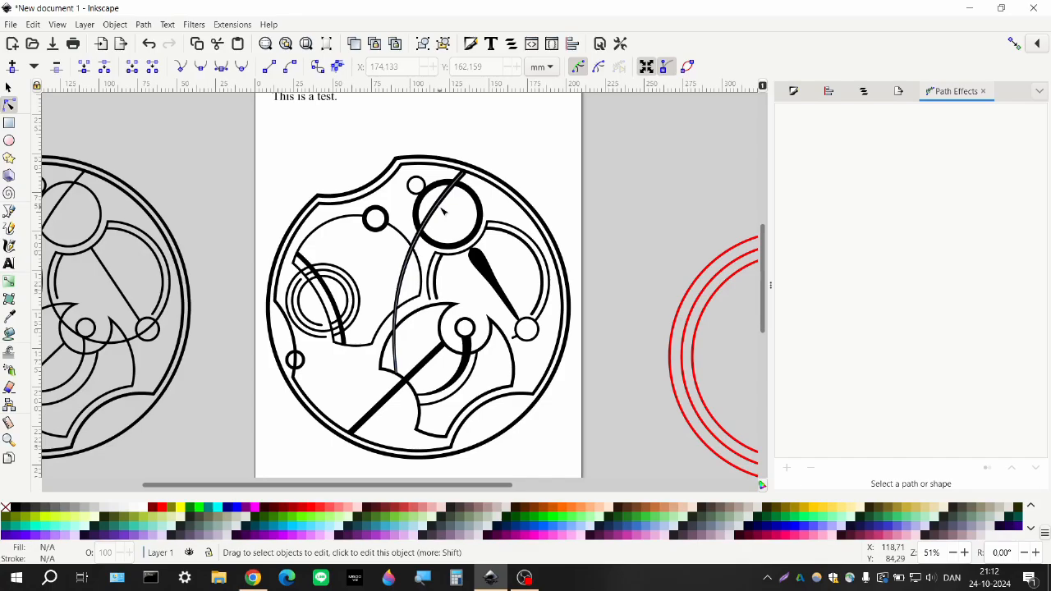
{"action": "scroll", "coordinate": [369, 255], "scroll_direction": "right", "scroll_amount": 1}
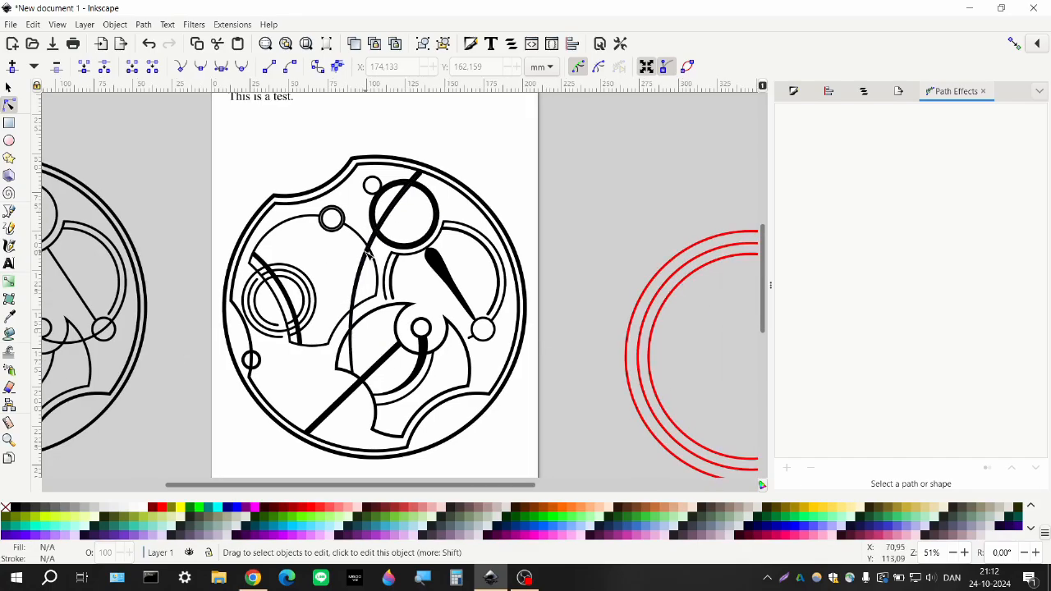
{"action": "scroll", "coordinate": [359, 273], "scroll_direction": "down", "scroll_amount": 1}
{"action": "scroll", "coordinate": [358, 285], "scroll_direction": "down", "scroll_amount": 1, "text": "ctrl"}
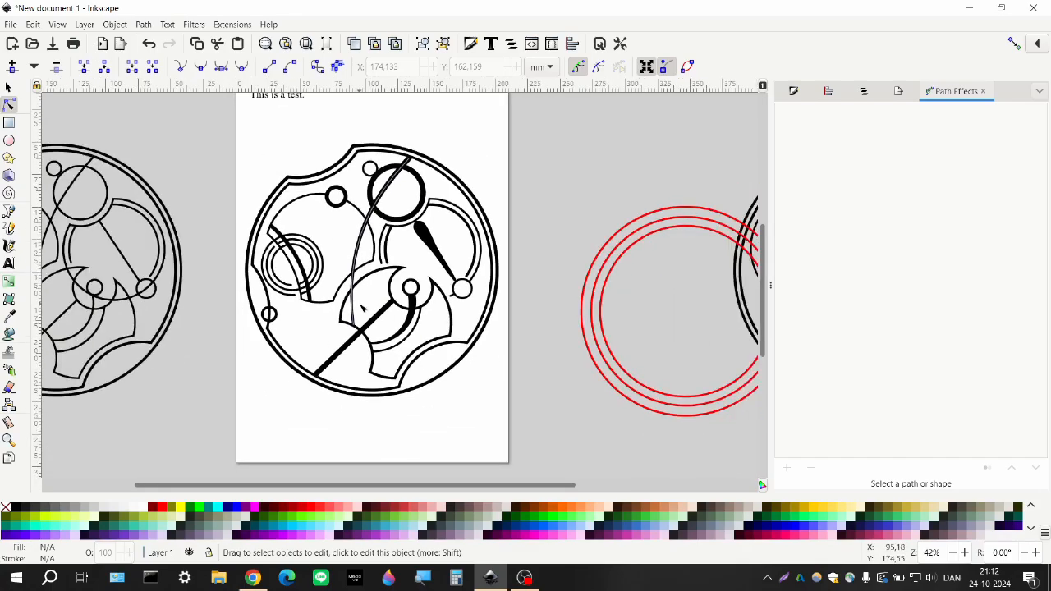
{"action": "scroll", "coordinate": [363, 307], "scroll_direction": "left", "scroll_amount": 1}
{"action": "scroll", "coordinate": [362, 308], "scroll_direction": "up", "scroll_amount": 1}
{"action": "scroll", "coordinate": [247, 277], "scroll_direction": "right", "scroll_amount": 1}
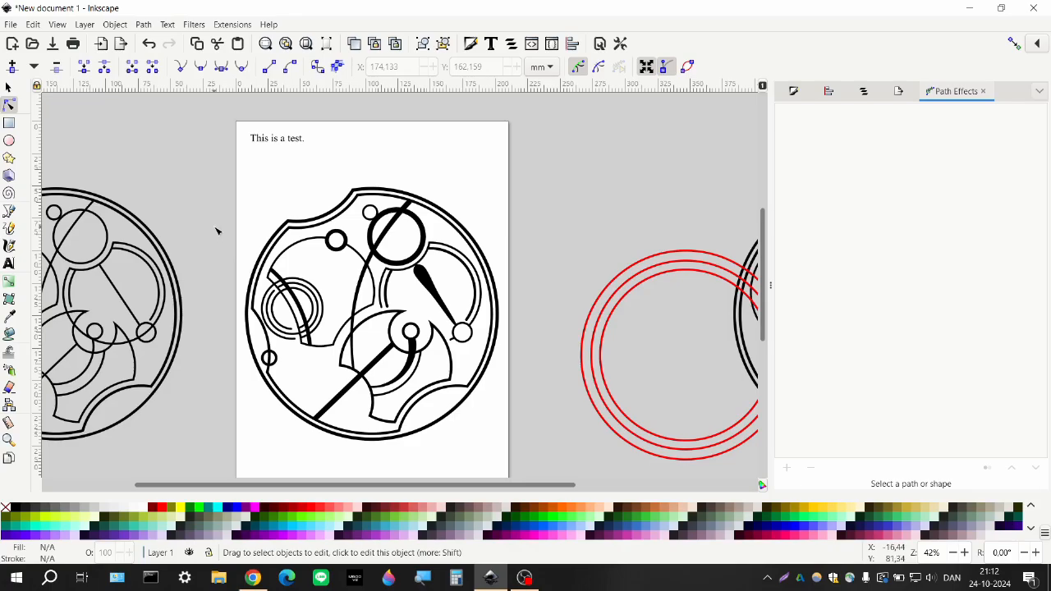
- Review the united look of the heavy-stroke design at several zoom levels, together with the "This is a test." text
{"action": "scroll", "coordinate": [345, 283], "scroll_direction": "down", "scroll_amount": 1}
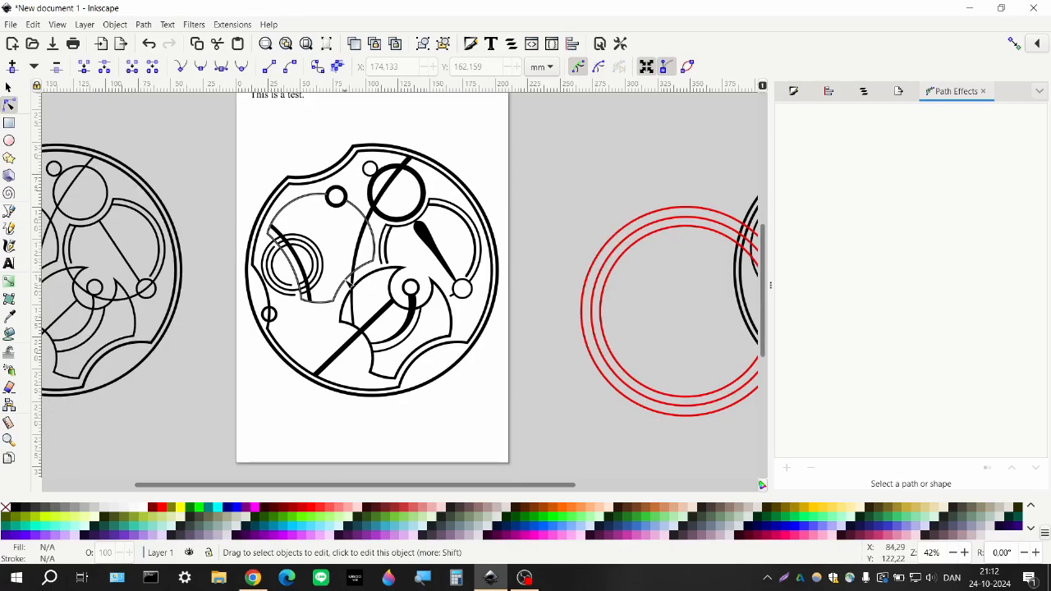
{"action": "scroll", "coordinate": [361, 289], "scroll_direction": "left", "scroll_amount": 1}
{"action": "scroll", "coordinate": [383, 298], "scroll_direction": "up", "scroll_amount": 1}
{"action": "scroll", "coordinate": [366, 312], "scroll_direction": "up", "scroll_amount": 1}
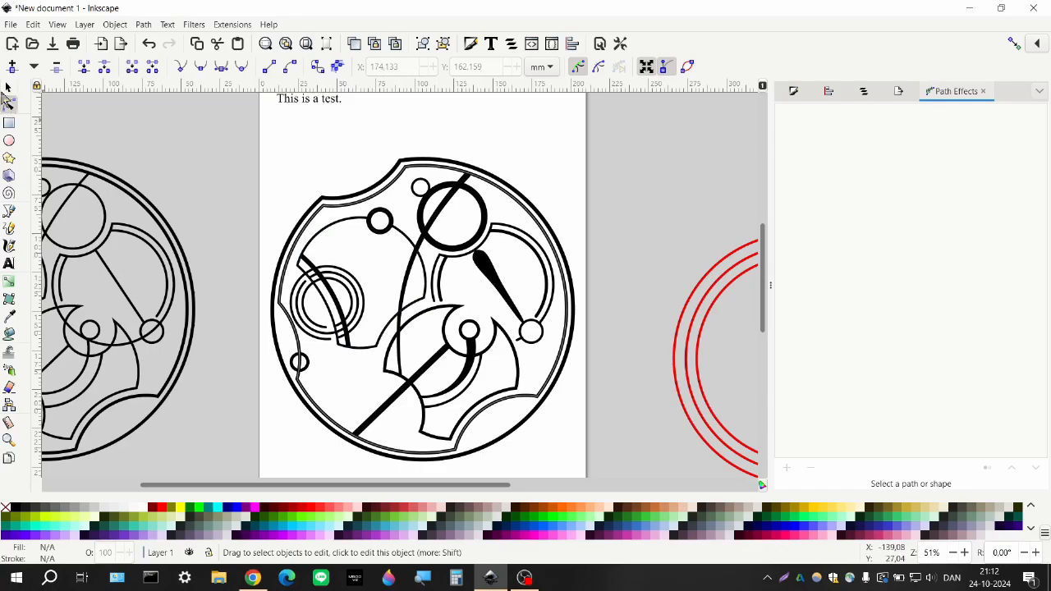
{"action": "left_click", "coordinate": [8, 87]}
{"action": "mouse_move", "coordinate": [217, 130]}
{"action": "left_mouse_down"}
{"action": "mouse_move", "coordinate": [621, 478]}
{"action": "mouse_move", "coordinate": [423, 415]}
{"action": "mouse_move", "coordinate": [364, 382]}
{"action": "left_mouse_up"}
{"action": "scroll", "coordinate": [363, 382], "scroll_direction": "down", "scroll_amount": 1}
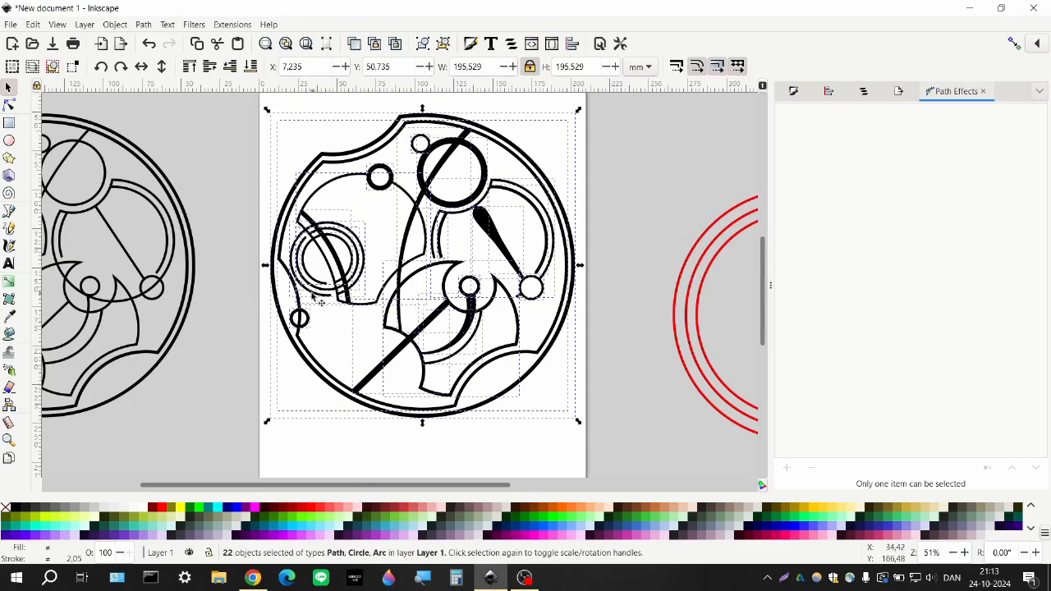
{"action": "left_click", "coordinate": [253, 297]}
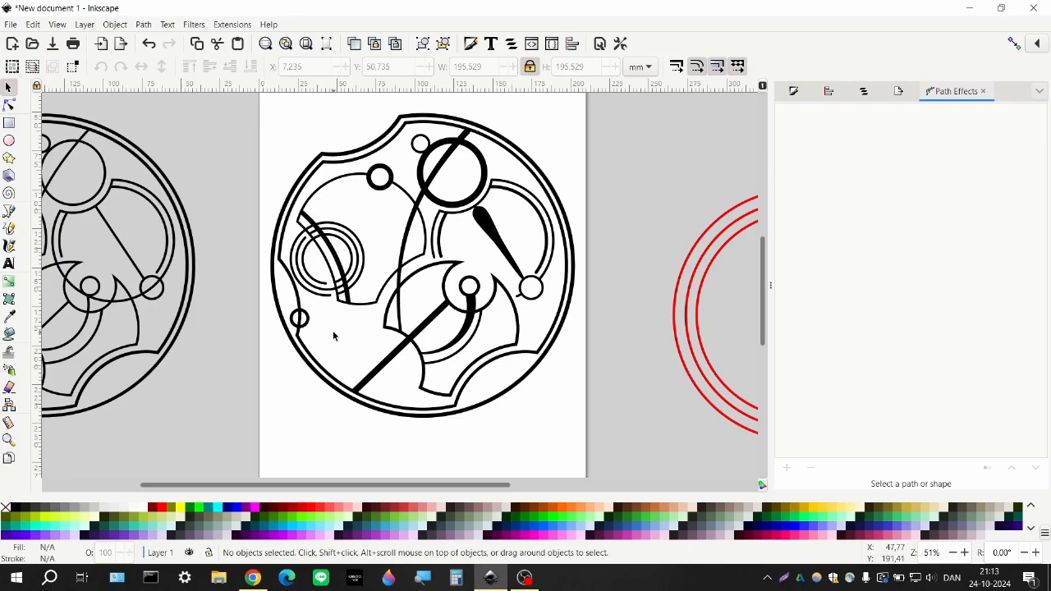
{"action": "scroll", "coordinate": [333, 335], "scroll_direction": "up", "scroll_amount": 2}
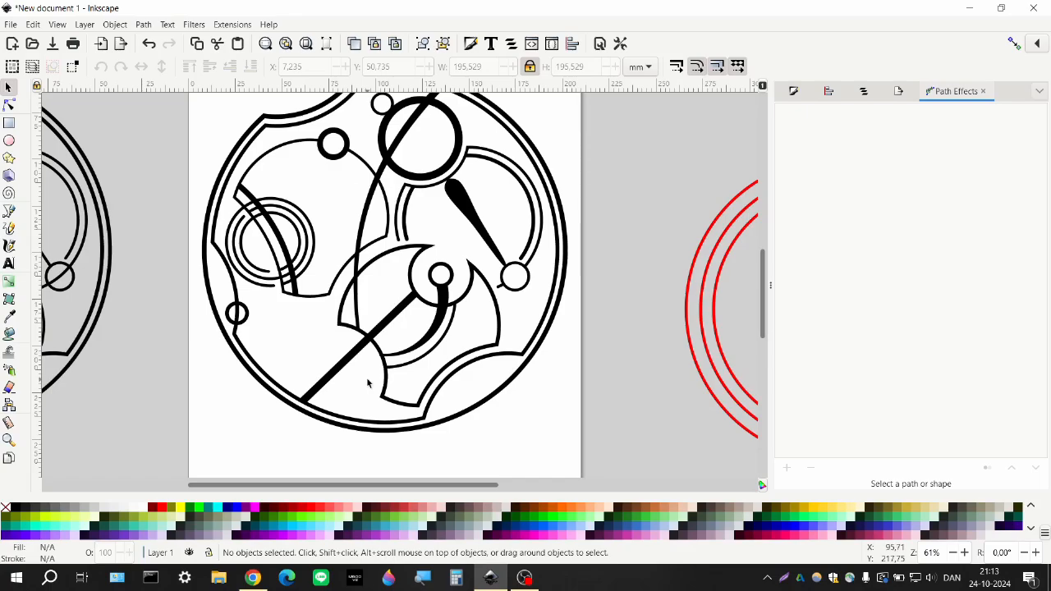
{"action": "scroll", "coordinate": [368, 383], "scroll_direction": "down", "scroll_amount": 2}
{"action": "key", "text": "z"}
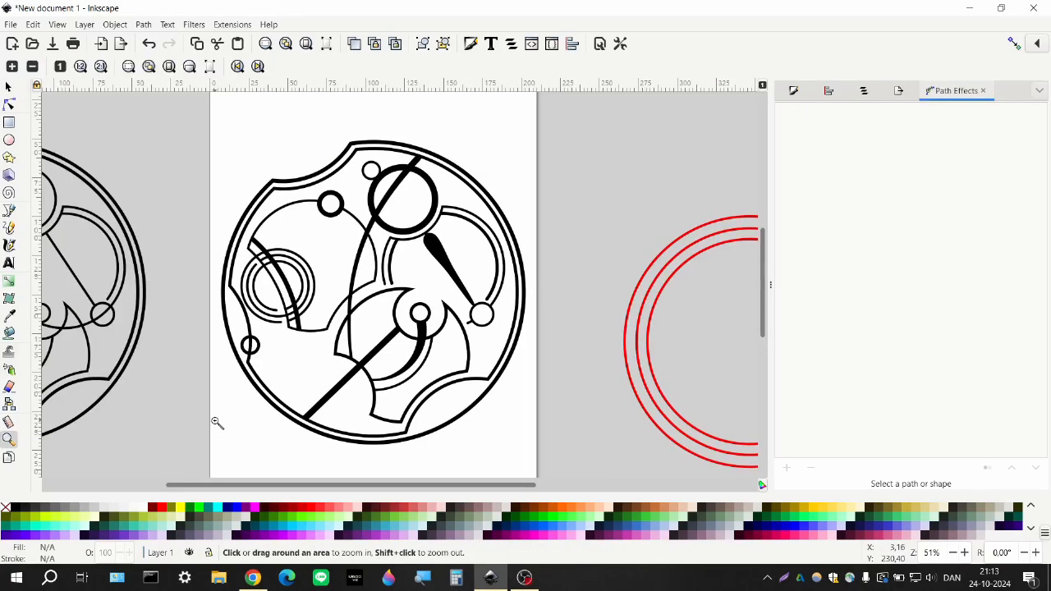
{"action": "left_click", "coordinate": [8, 88]}
{"action": "scroll", "coordinate": [211, 228], "scroll_direction": "left", "scroll_amount": 1}
{"action": "scroll", "coordinate": [212, 237], "scroll_direction": "down", "scroll_amount": 1}
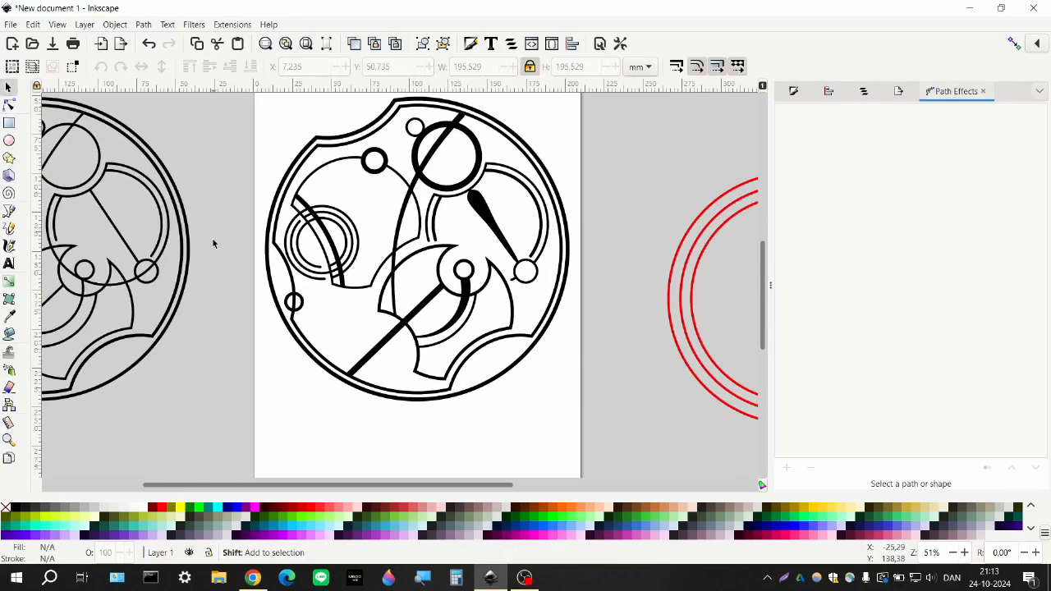
{"action": "scroll", "coordinate": [212, 238], "scroll_direction": "right", "scroll_amount": 1}
{"action": "scroll", "coordinate": [193, 311], "scroll_direction": "up", "scroll_amount": 1}
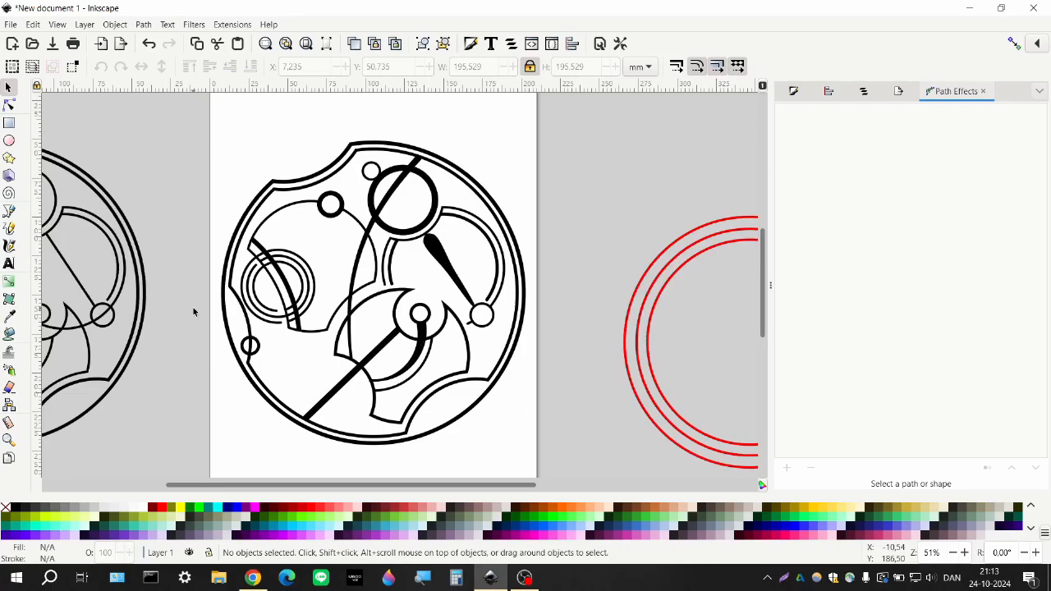
{"action": "scroll", "coordinate": [346, 314], "scroll_direction": "up", "scroll_amount": 3}
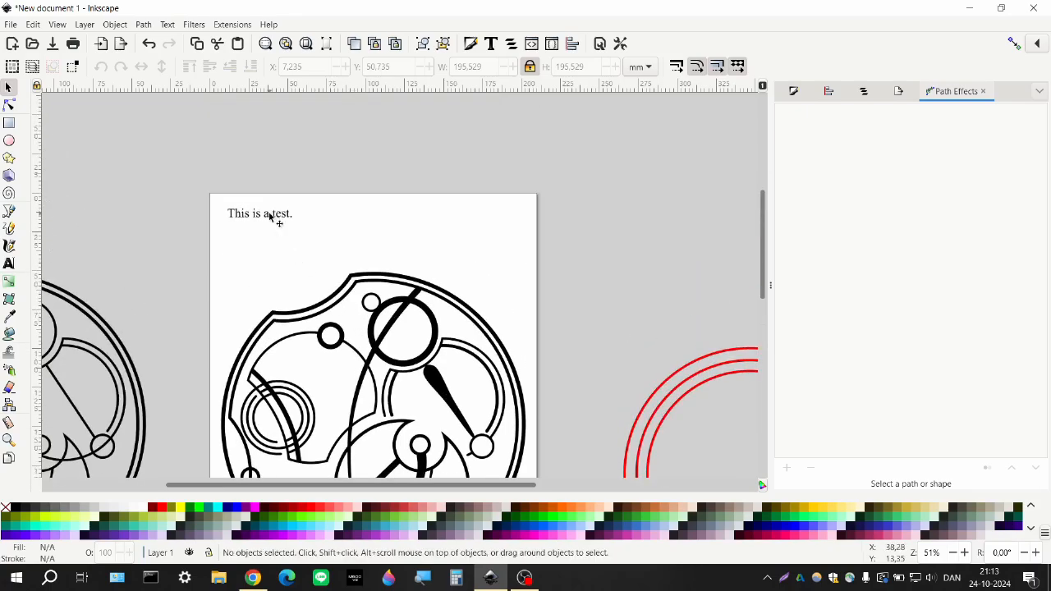
{"action": "scroll", "coordinate": [269, 216], "scroll_direction": "down", "scroll_amount": 2}
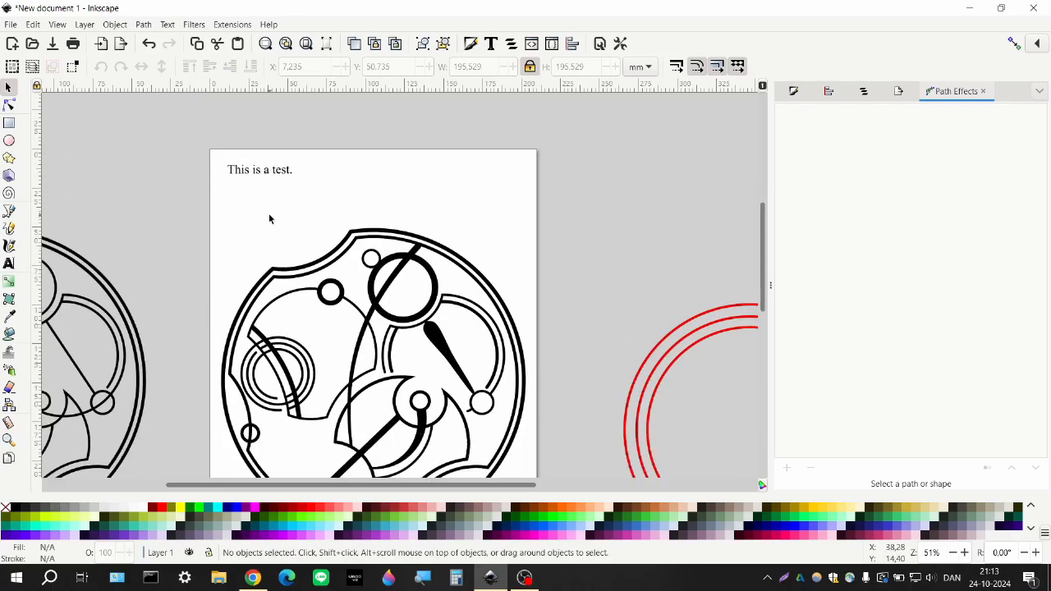
{"action": "scroll", "coordinate": [271, 218], "scroll_direction": "down", "scroll_amount": 1}
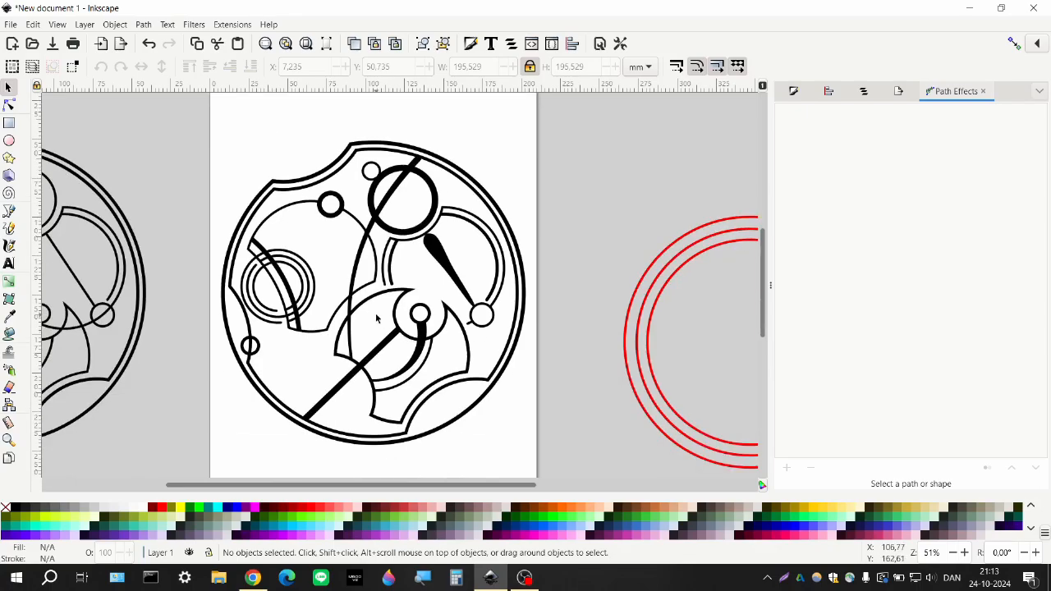
{"action": "scroll", "coordinate": [381, 323], "scroll_direction": "left", "scroll_amount": 1}
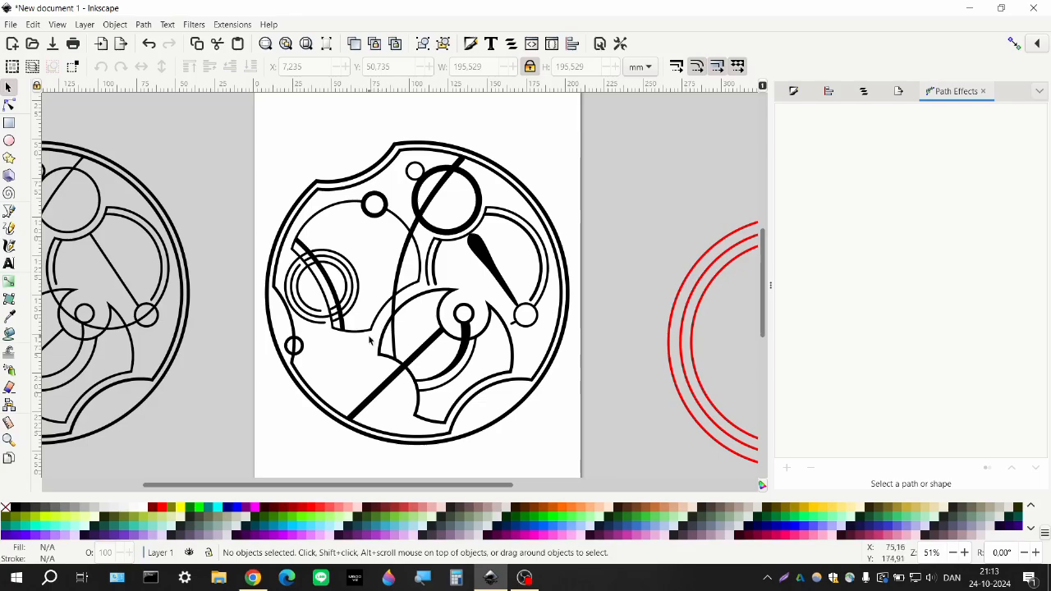
{"action": "scroll", "coordinate": [371, 346], "scroll_direction": "right", "scroll_amount": 1}
{"action": "scroll", "coordinate": [349, 360], "scroll_direction": "left", "scroll_amount": 1}
{"action": "scroll", "coordinate": [337, 378], "scroll_direction": "down", "scroll_amount": 1}
{"action": "scroll", "coordinate": [325, 373], "scroll_direction": "down", "scroll_amount": 2}
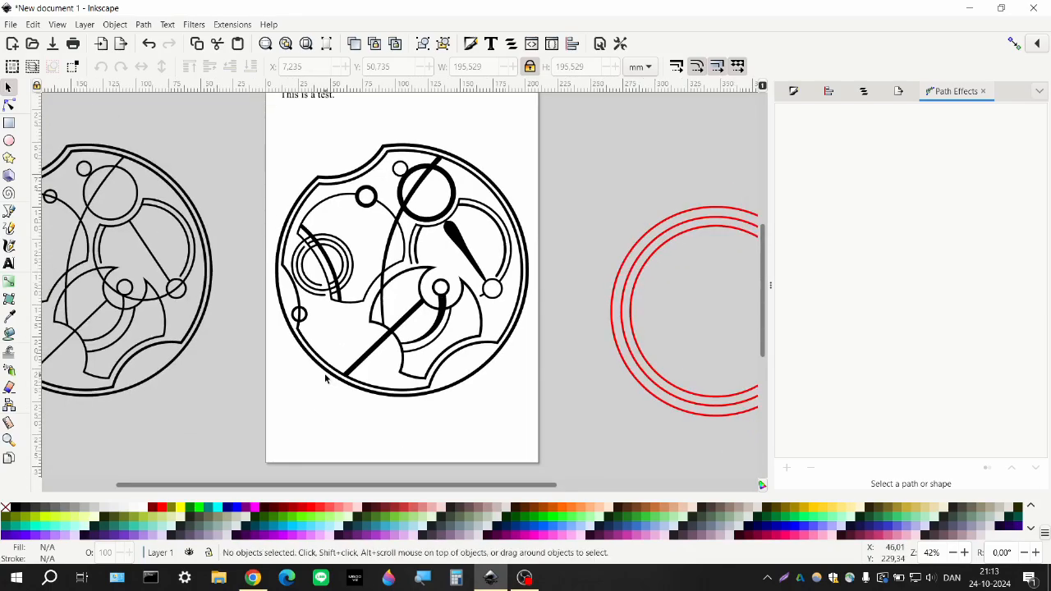
- Convert all objects of the page's circular design to paths and unite them into one shape with Union
{"action": "left_click_drag", "start_coordinate": [242, 166], "coordinate": [506, 374]}
{"action": "left_click_drag", "start_coordinate": [560, 473], "coordinate": [560, 473]}
{"action": "left_click", "coordinate": [143, 24]}
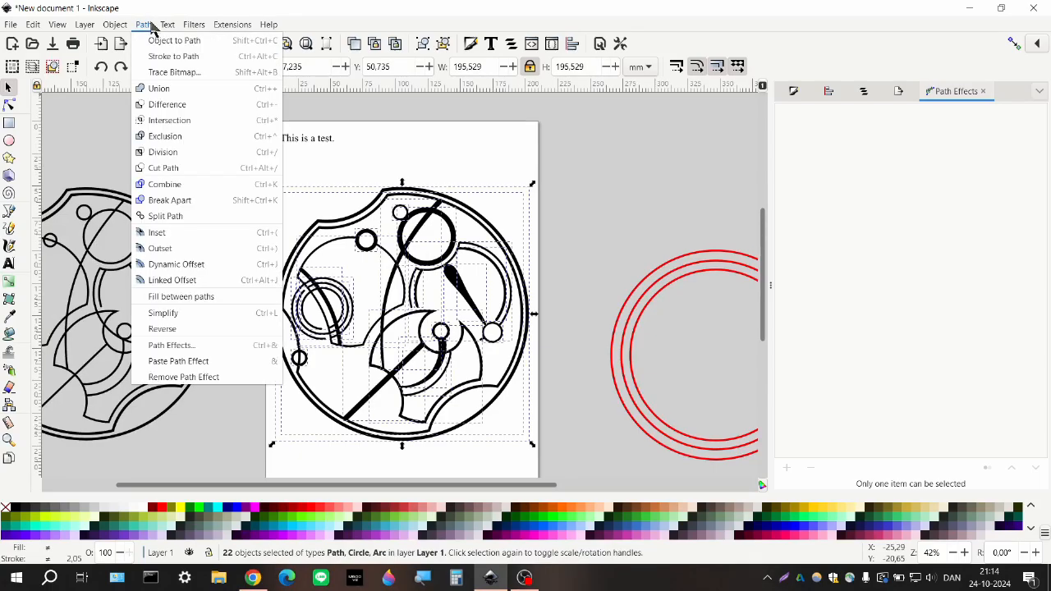
{"action": "key", "text": "Escape"}
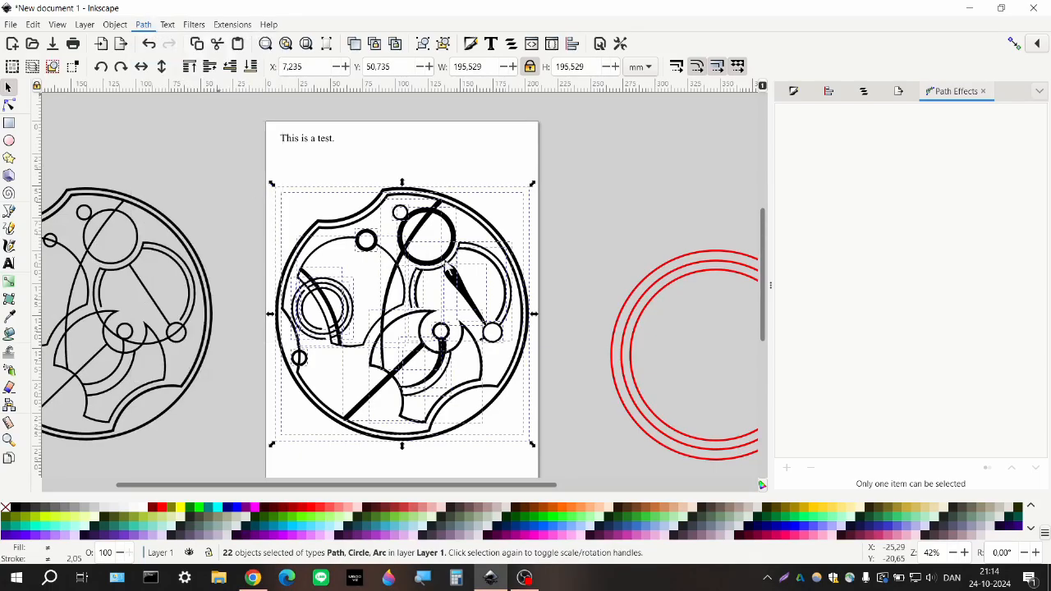
{"action": "key", "text": "shift+ctrl+c"}
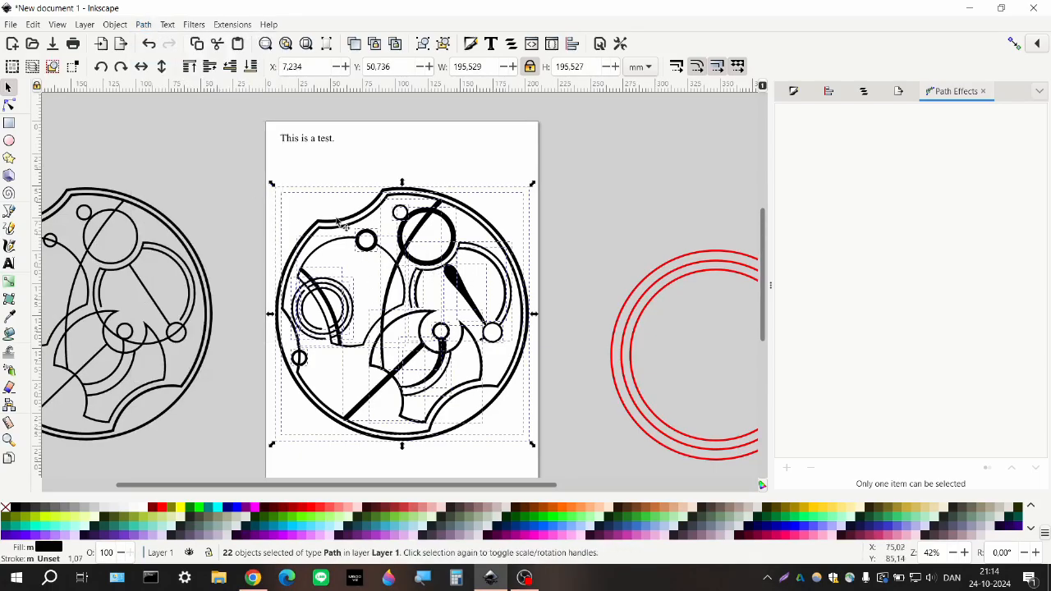
{"action": "left_click", "coordinate": [143, 24]}
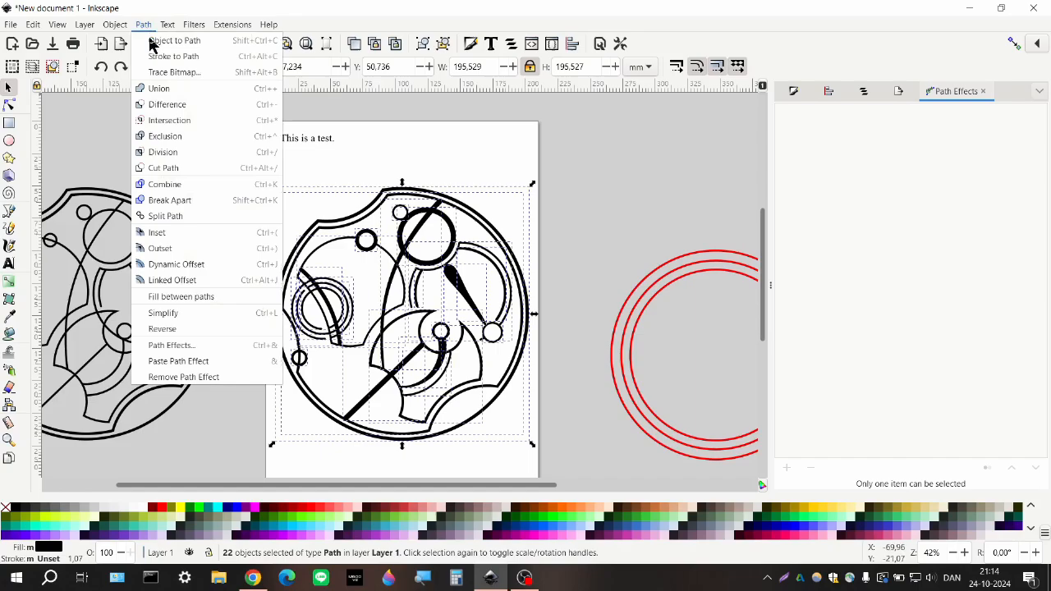
{"action": "left_click", "coordinate": [174, 90]}
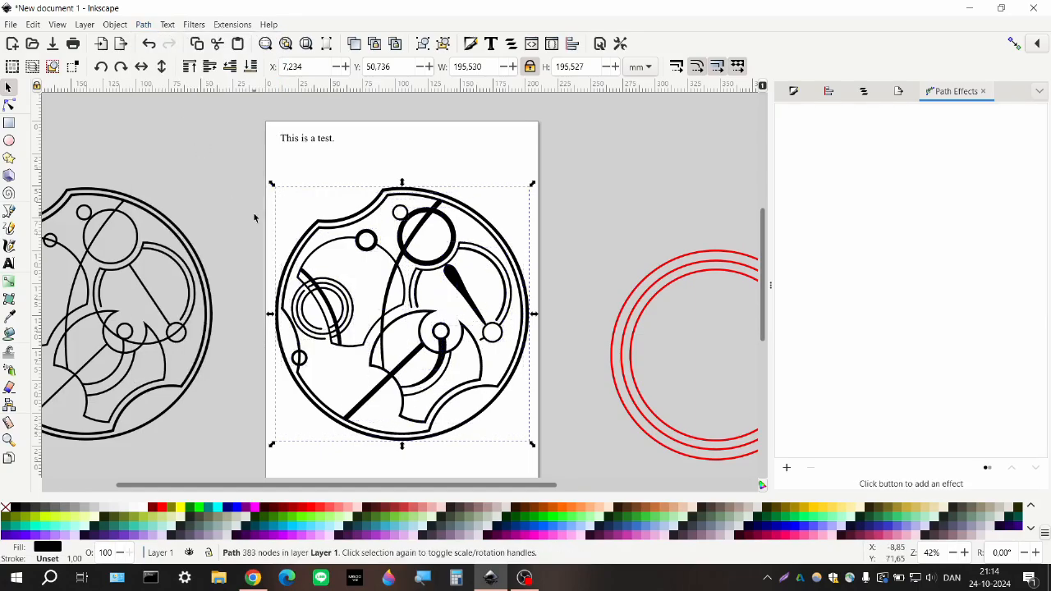
- Try several palette colours as the fill of the united design and settle on red
{"action": "left_click", "coordinate": [263, 508]}
{"action": "left_click", "coordinate": [340, 525]}
{"action": "left_click", "coordinate": [405, 518]}
{"action": "left_click", "coordinate": [460, 518]}
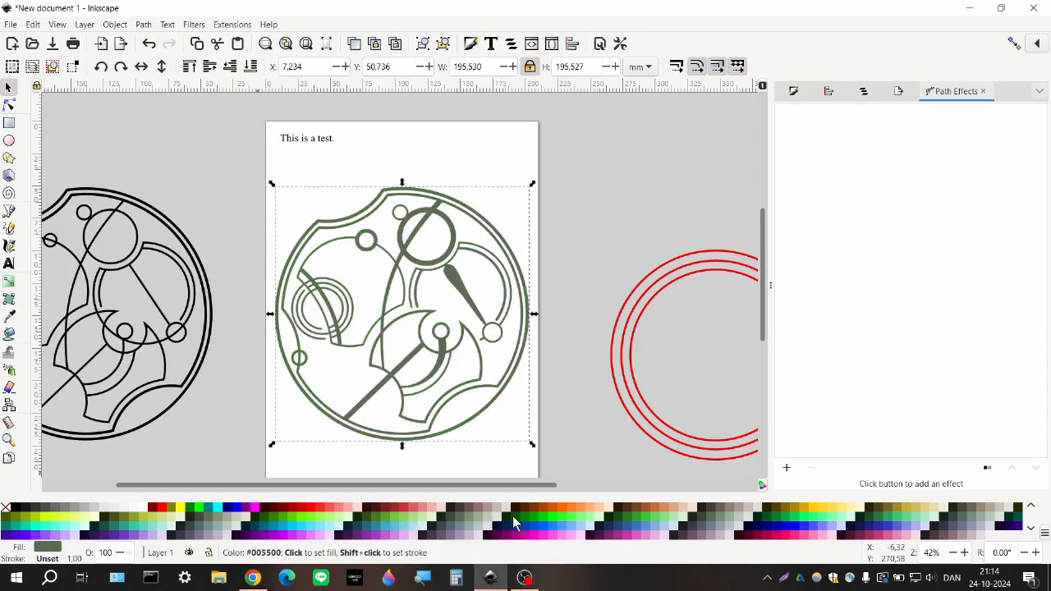
{"action": "left_click", "coordinate": [515, 518]}
{"action": "left_click", "coordinate": [164, 509]}
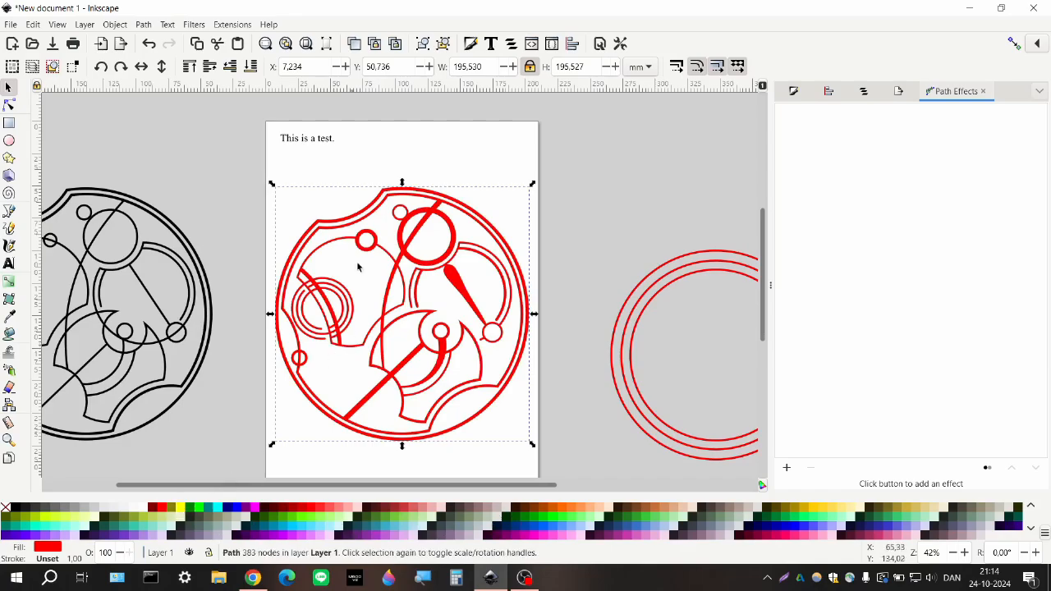
{"action": "left_click", "coordinate": [379, 174]}
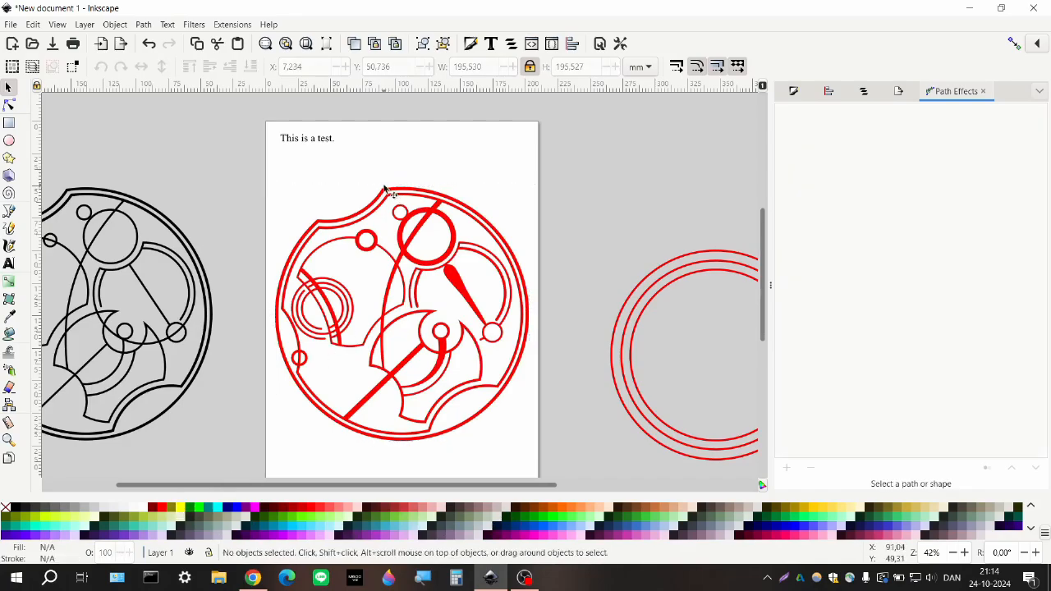
- Give the red design a linear gradient fill, keeping its first stop fully opaque red
{"action": "left_click", "coordinate": [387, 192]}
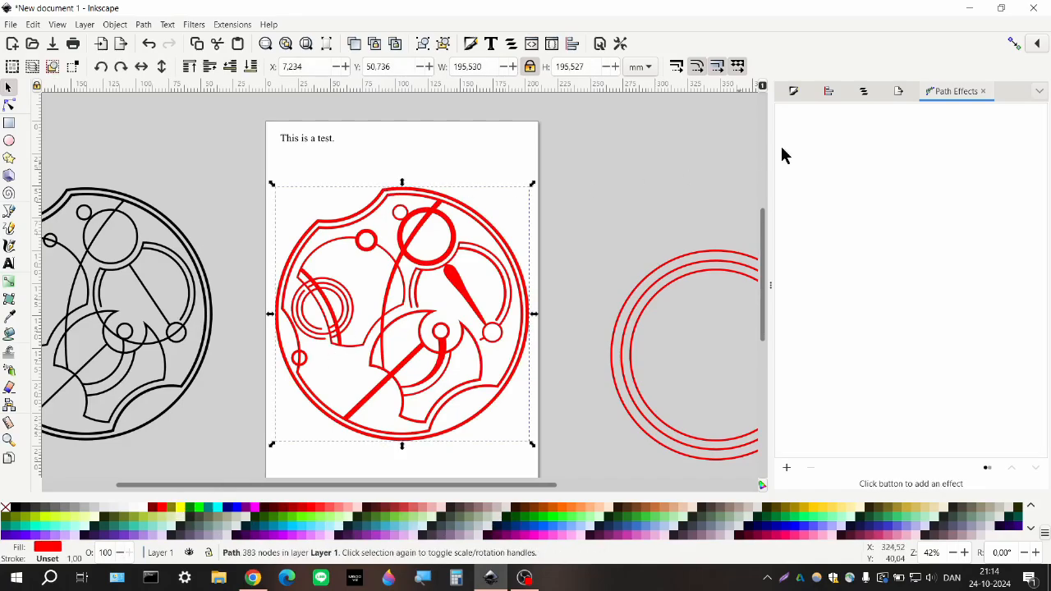
{"action": "left_click", "coordinate": [794, 90]}
{"action": "left_click", "coordinate": [916, 92]}
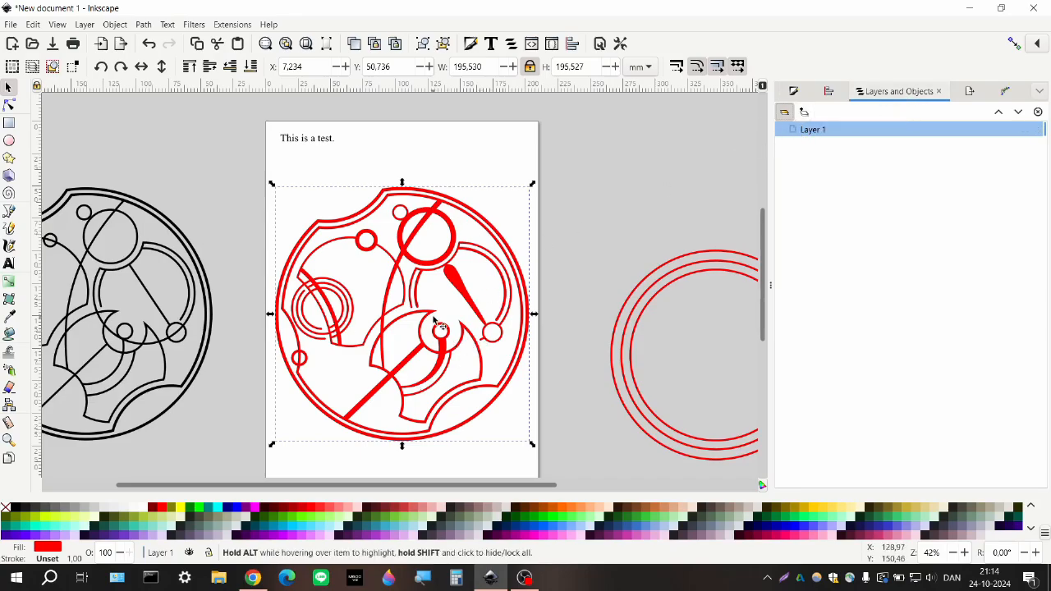
{"action": "scroll", "coordinate": [451, 372], "scroll_direction": "right", "scroll_amount": 1}
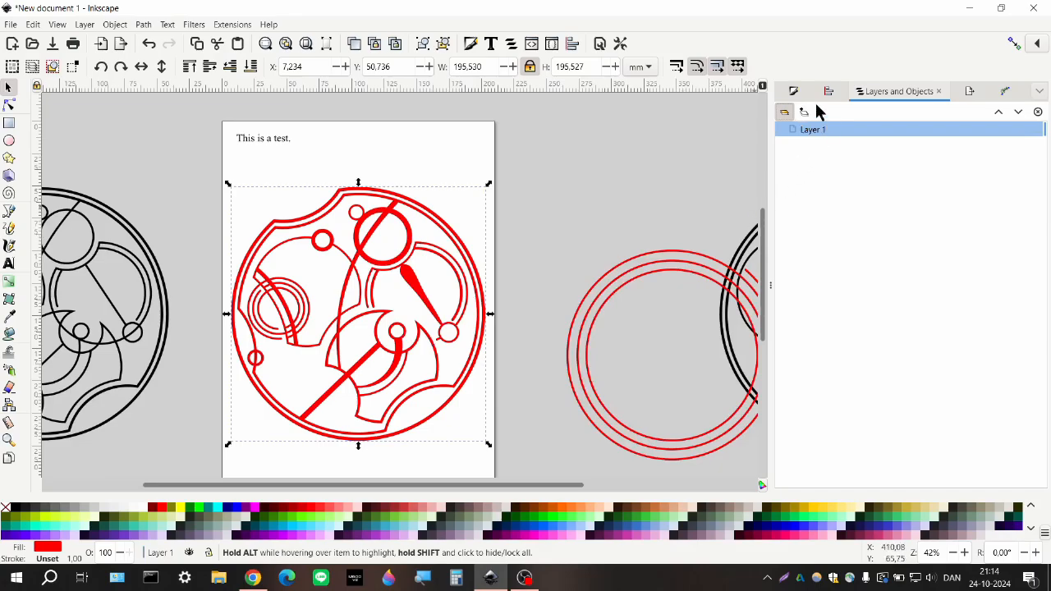
{"action": "left_click", "coordinate": [793, 92]}
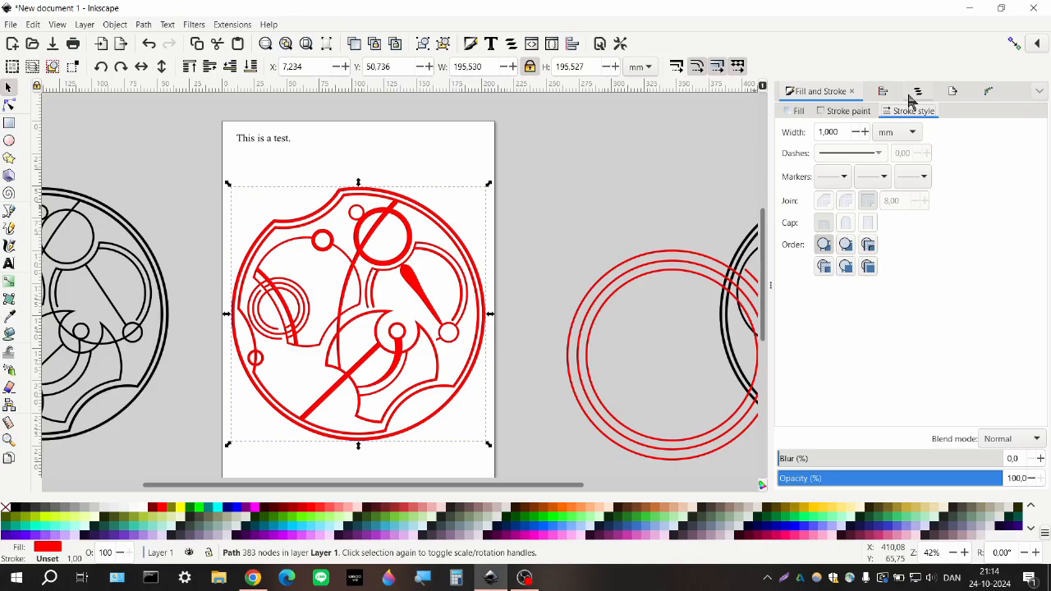
{"action": "left_click", "coordinate": [796, 112]}
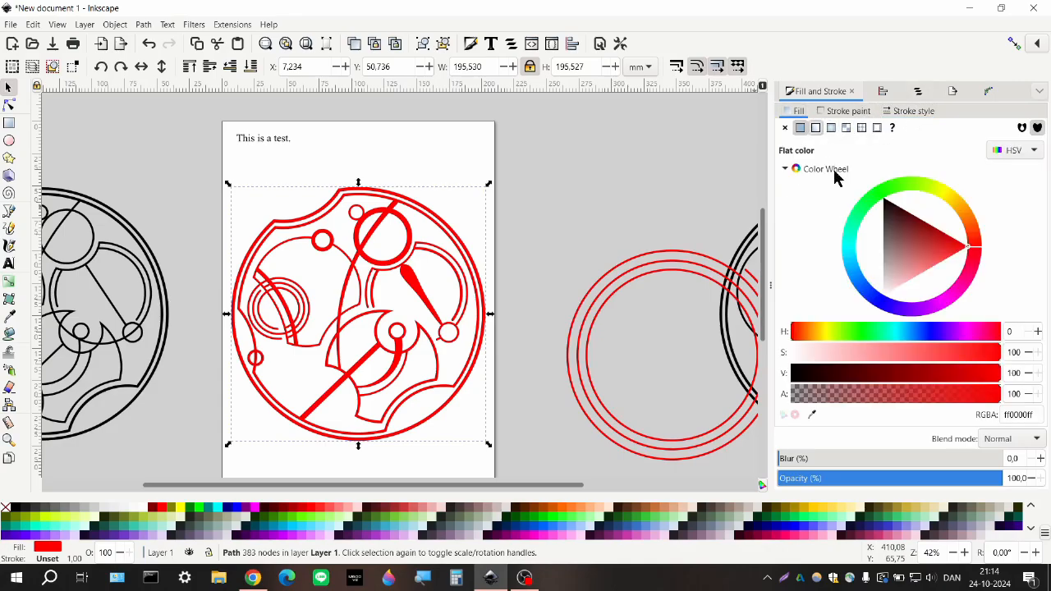
{"action": "left_click", "coordinate": [816, 127]}
{"action": "left_click", "coordinate": [838, 154]}
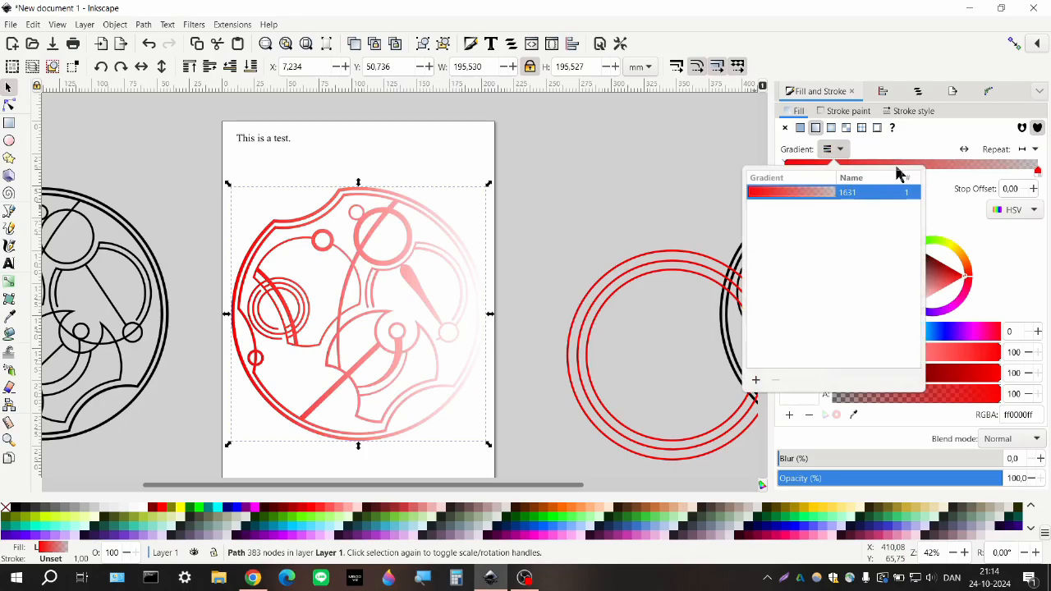
{"action": "left_click", "coordinate": [950, 221]}
{"action": "left_click_drag", "start_coordinate": [876, 395], "coordinate": [1030, 382]}
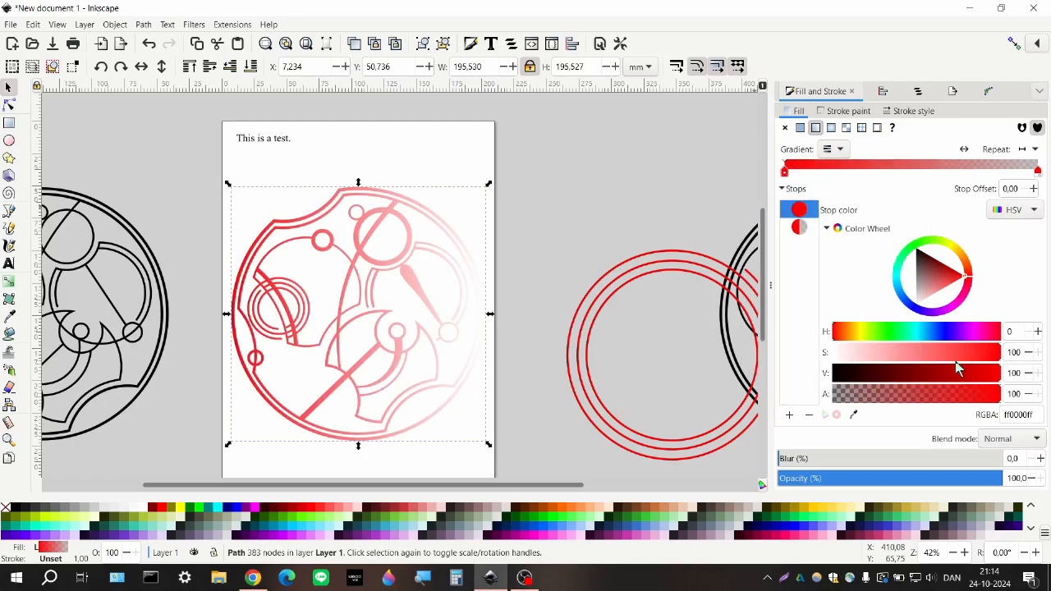
- Set the gradient's end stop to full opacity with a value of 60 for dark red (980000)
{"action": "left_click", "coordinate": [799, 226]}
{"action": "left_click_drag", "start_coordinate": [954, 396], "coordinate": [1045, 397]}
{"action": "left_click", "coordinate": [932, 374]}
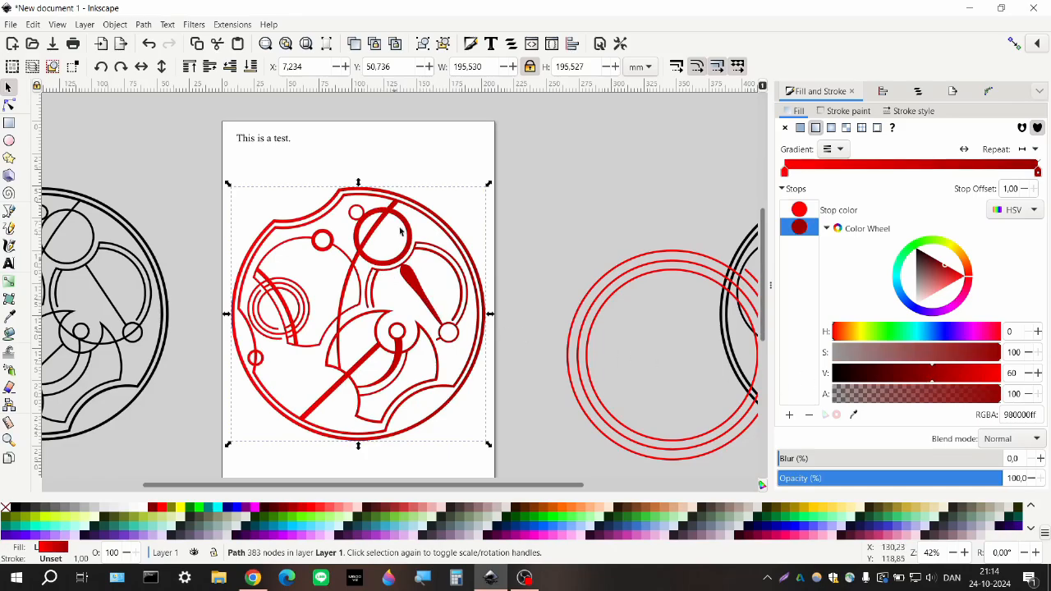
{"action": "left_click", "coordinate": [401, 171]}
- Draw a circle about 165 mm across over the design, with a blue fill and no stroke
{"action": "scroll", "coordinate": [401, 171], "scroll_direction": "down", "scroll_amount": 2}
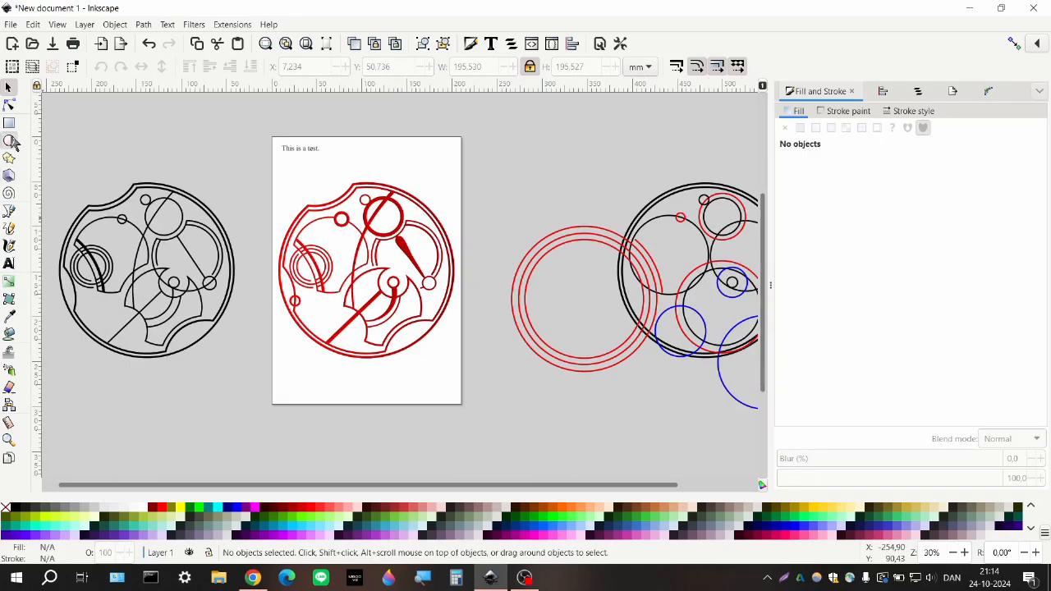
{"action": "left_click", "coordinate": [9, 140]}
{"action": "left_click_drag", "start_coordinate": [377, 272], "coordinate": [452, 348]}
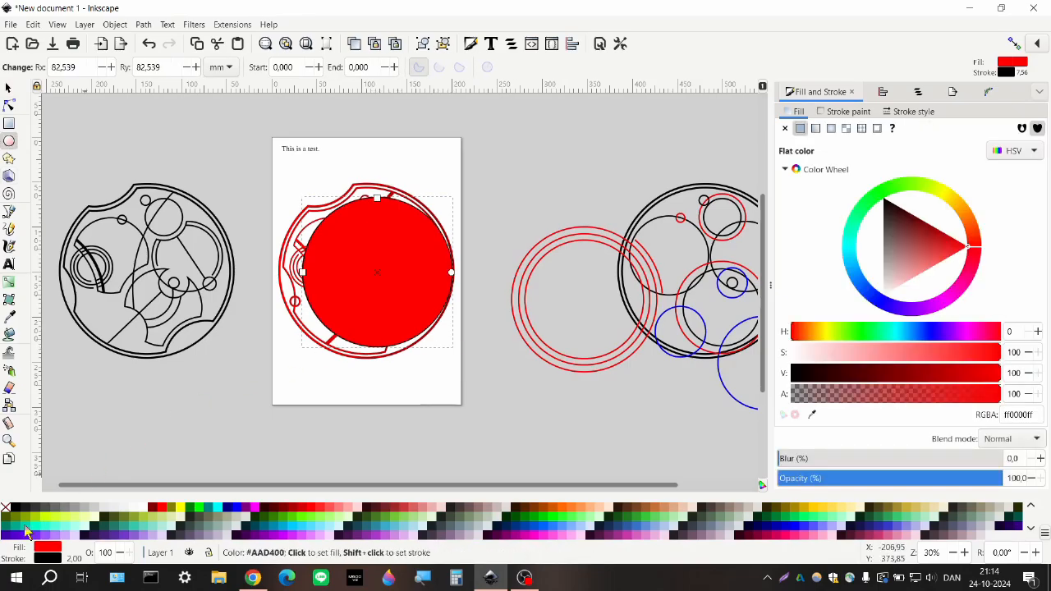
{"action": "left_click", "coordinate": [6, 507], "text": "shift"}
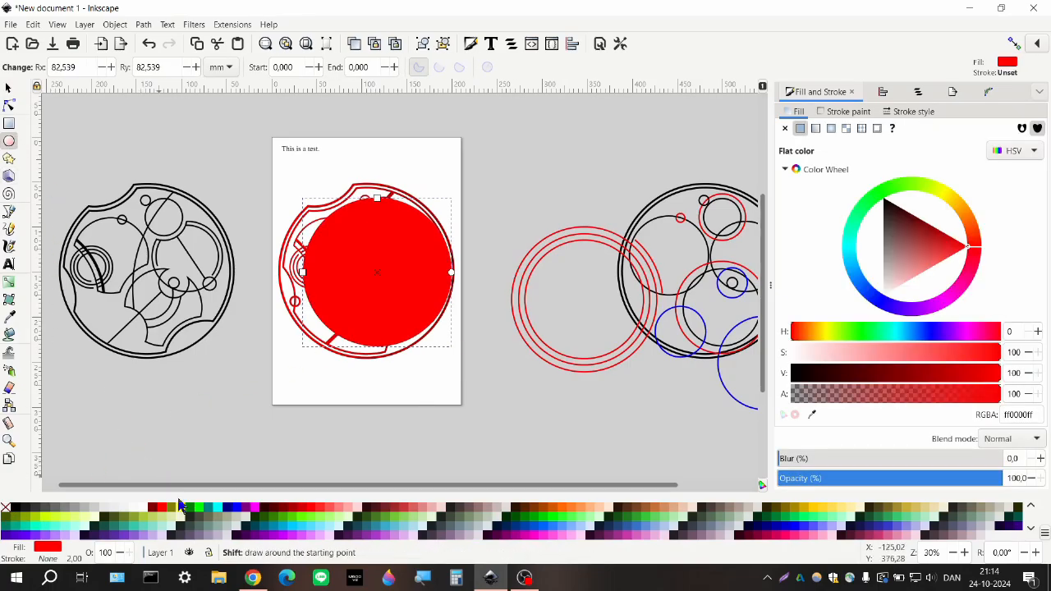
{"action": "left_click", "coordinate": [235, 516]}
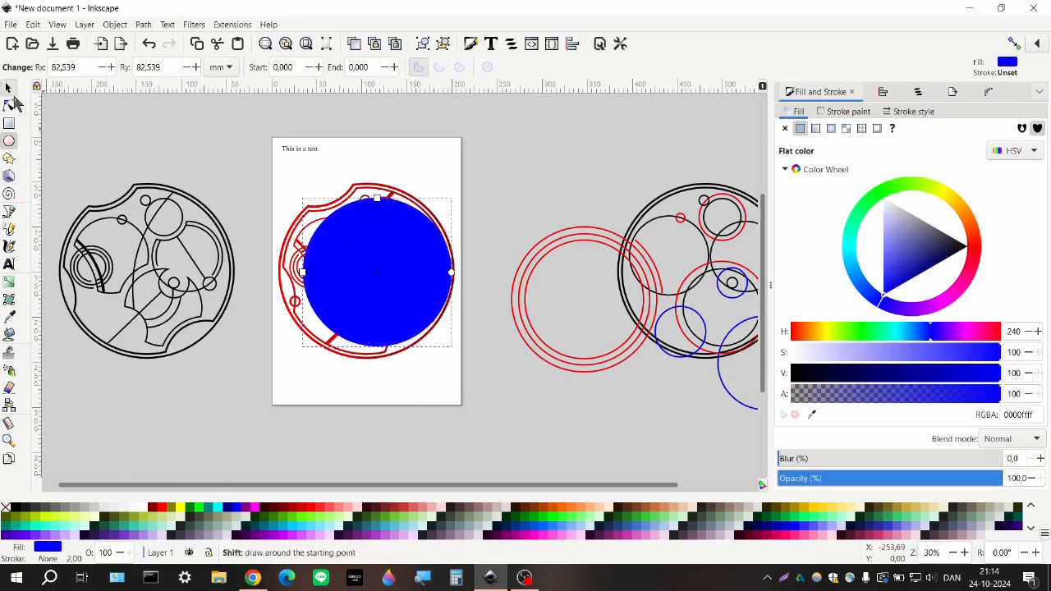
- Centre the blue circle on the page both horizontally and vertically
{"action": "left_click", "coordinate": [8, 87]}
{"action": "left_click", "coordinate": [911, 94]}
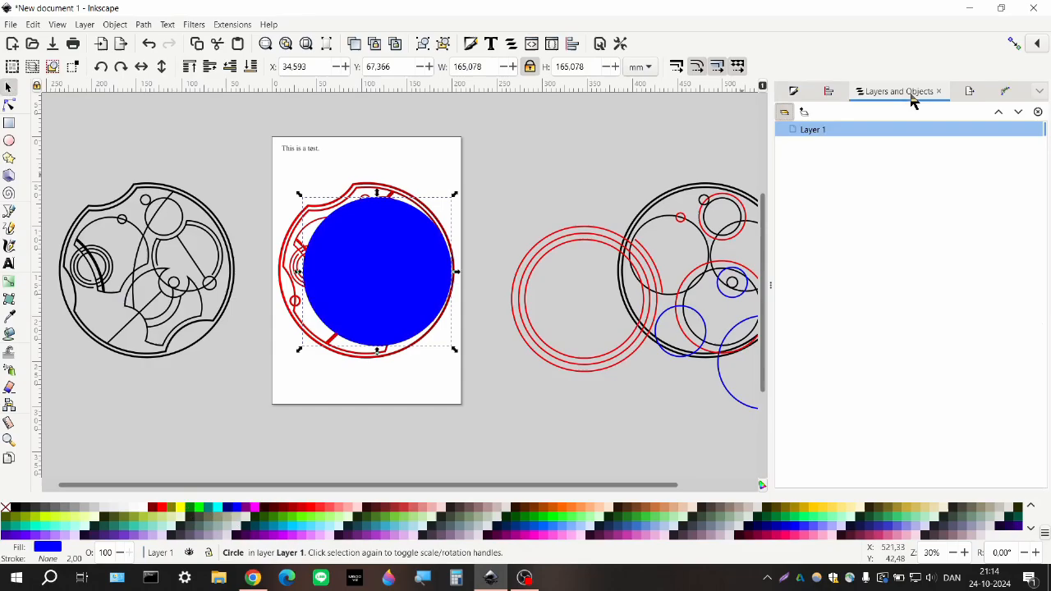
{"action": "left_click", "coordinate": [831, 93]}
{"action": "left_click", "coordinate": [831, 199]}
{"action": "left_click", "coordinate": [830, 215]}
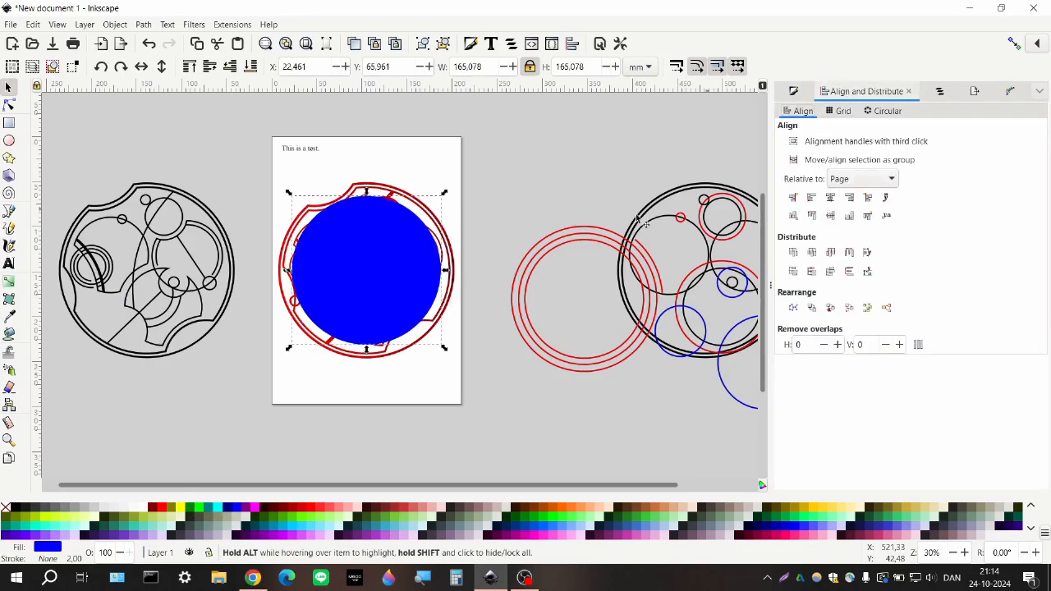
- Send the blue circle behind the red design and enlarge it evenly about its centre to about 192 mm across
{"action": "left_click", "coordinate": [241, 67]}
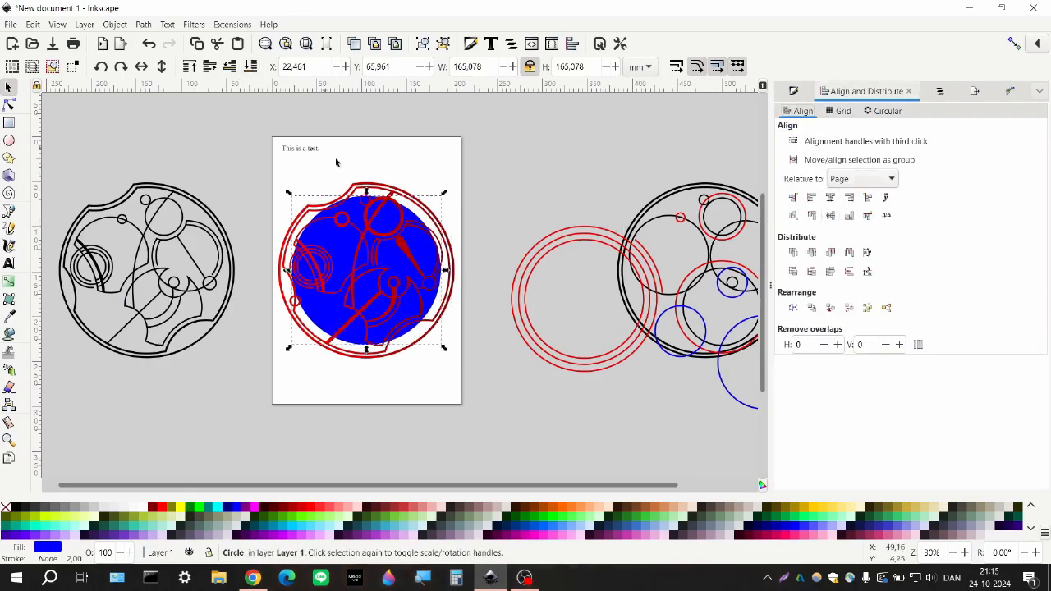
{"action": "left_click_drag", "start_coordinate": [445, 193], "coordinate": [457, 185]}
- Give the blue background circle a radial gradient fill and make its end stop fully opaque blue
{"action": "left_click", "coordinate": [793, 91]}
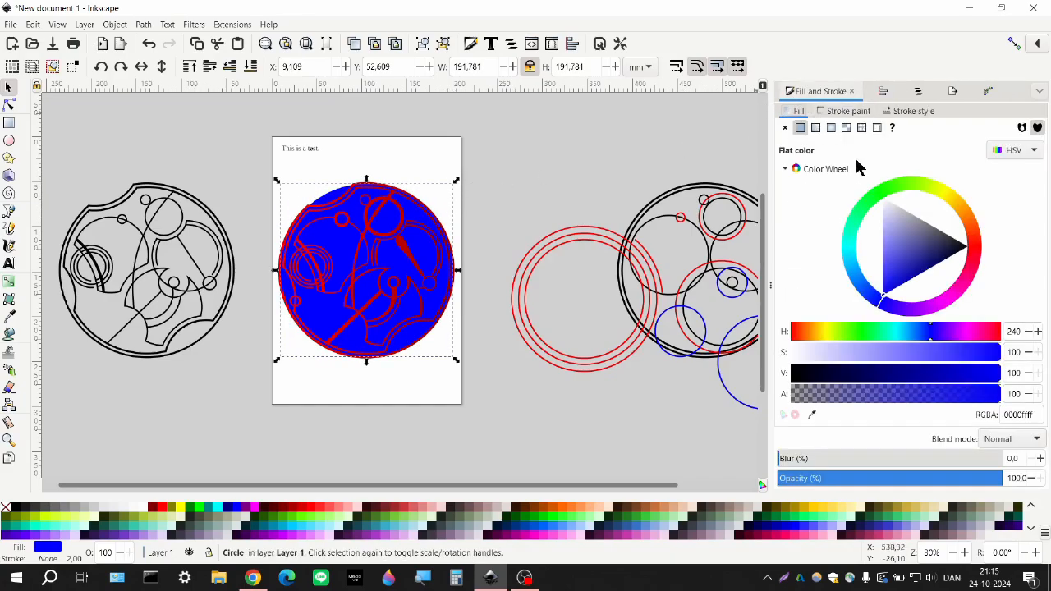
{"action": "left_click", "coordinate": [831, 127]}
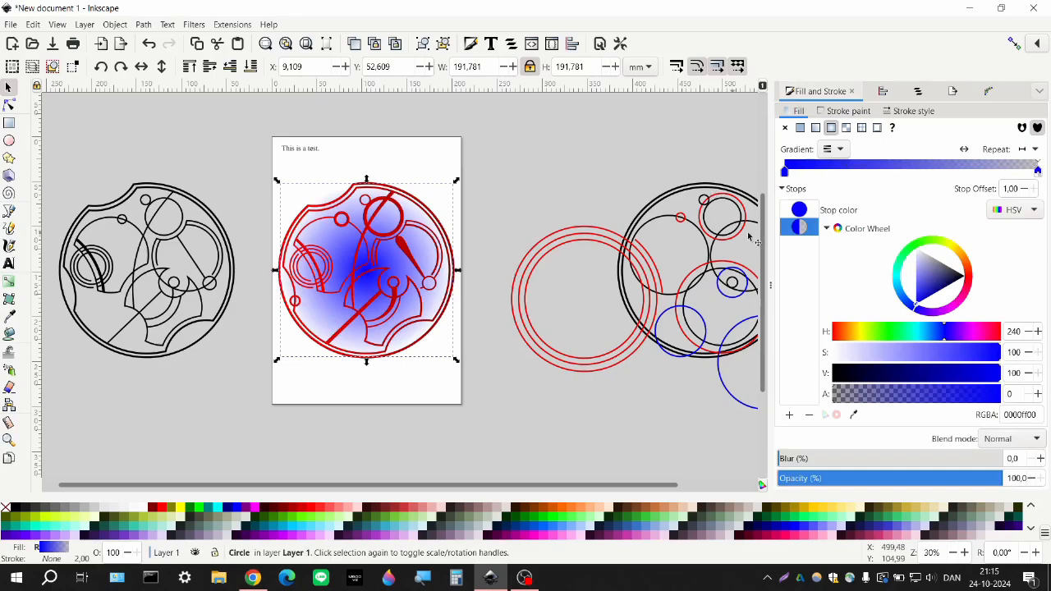
{"action": "left_click", "coordinate": [802, 214]}
{"action": "left_click", "coordinate": [799, 232]}
{"action": "left_click_drag", "start_coordinate": [936, 397], "coordinate": [1026, 393]}
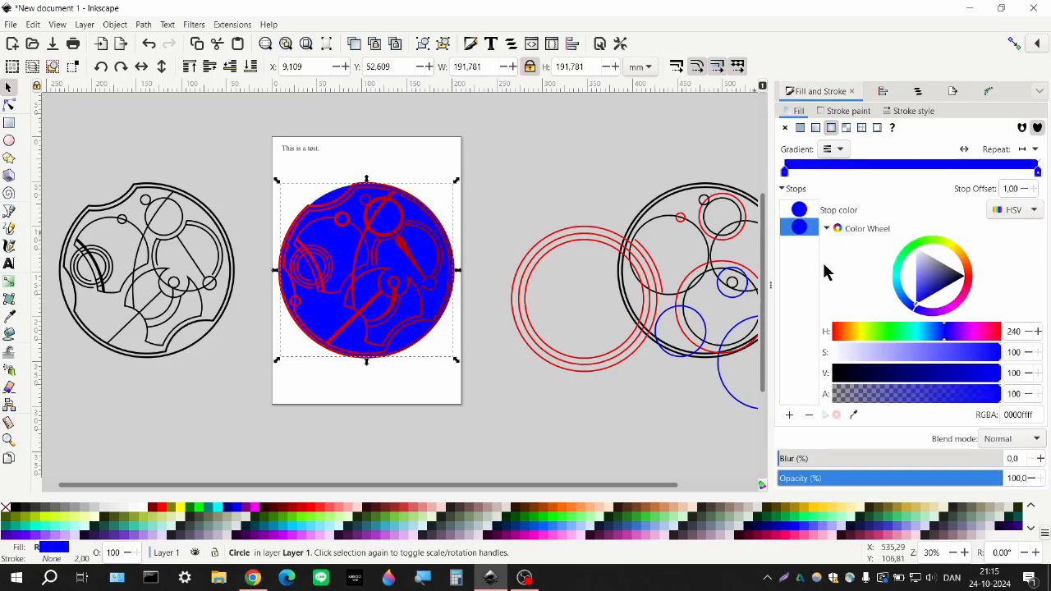
- Set the gradient's first stop to a value of 39 for dark blue (000063), and reverse the gradient direction
{"action": "left_click", "coordinate": [799, 210]}
{"action": "left_click_drag", "start_coordinate": [913, 376], "coordinate": [899, 377]}
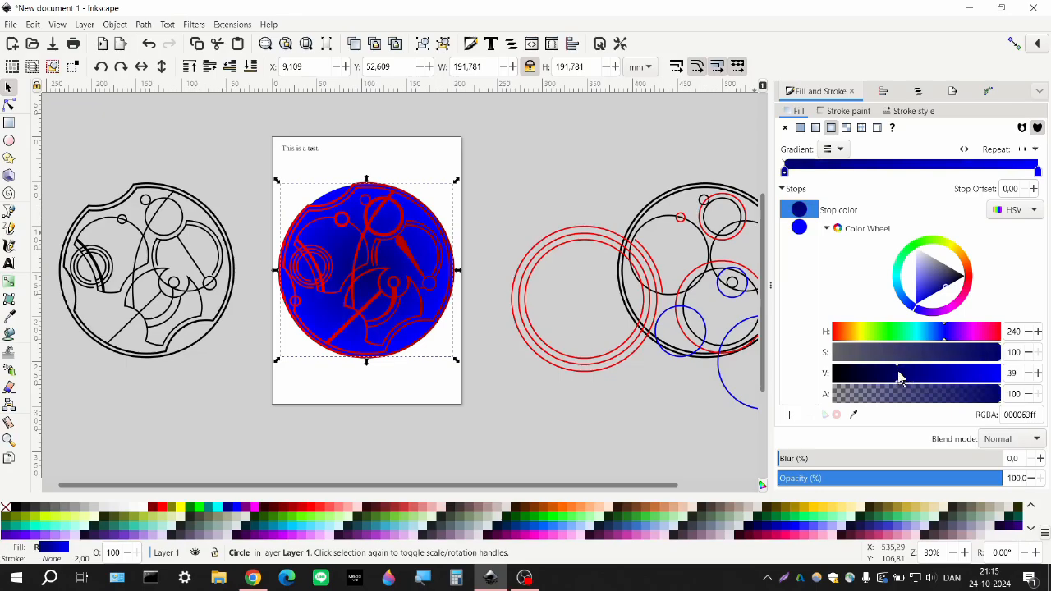
{"action": "left_click", "coordinate": [965, 151]}
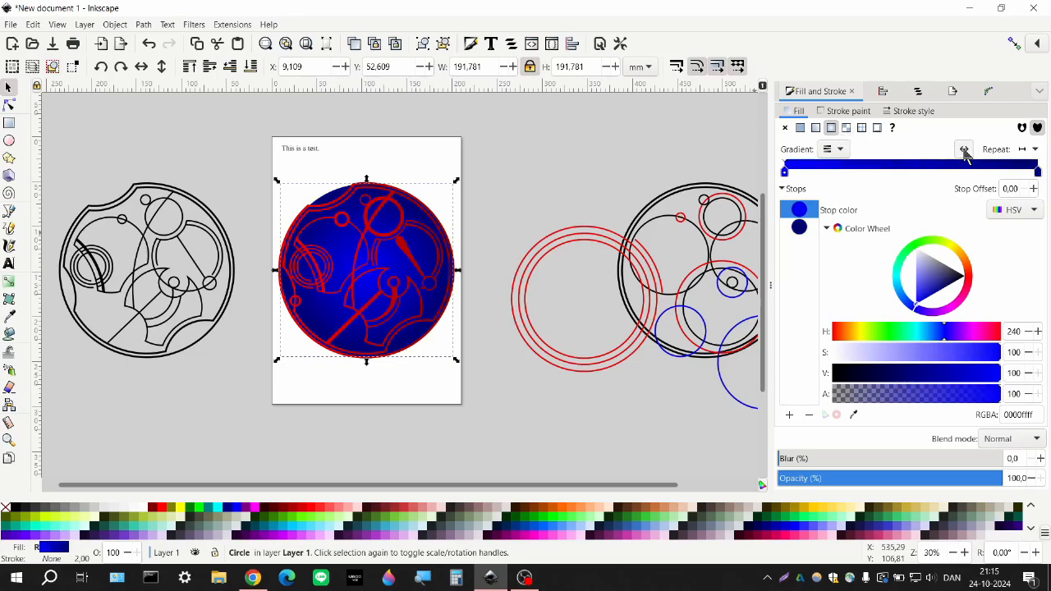
- Draw a blue circle about 97 mm across over the notch in the upper-left edge of the red design
{"action": "scroll", "coordinate": [400, 241], "scroll_direction": "up", "scroll_amount": 3}
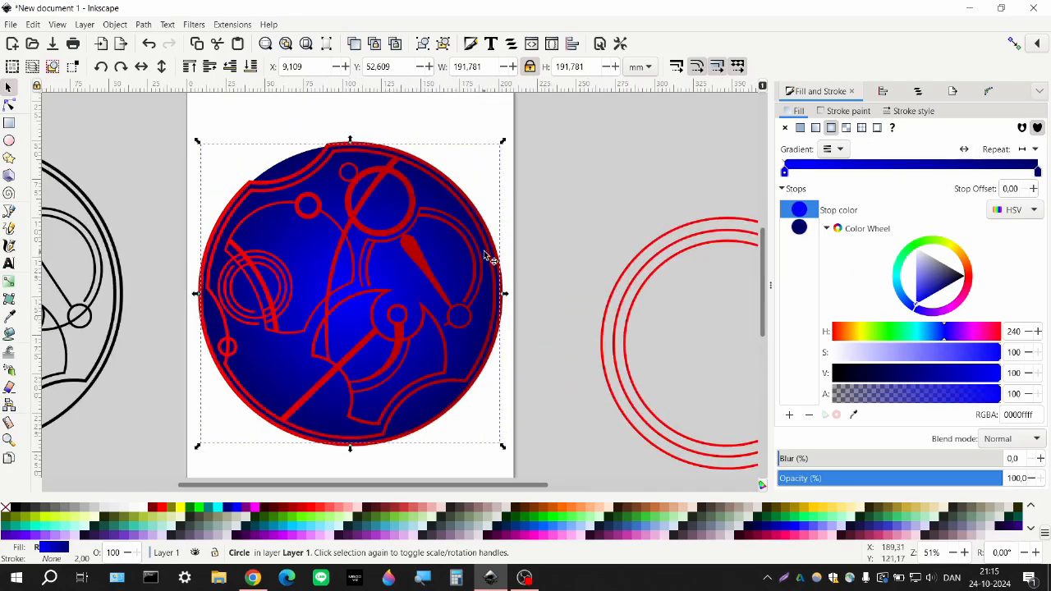
{"action": "scroll", "coordinate": [481, 253], "scroll_direction": "left", "scroll_amount": 2}
{"action": "left_click", "coordinate": [293, 150]}
{"action": "left_click", "coordinate": [328, 169]}
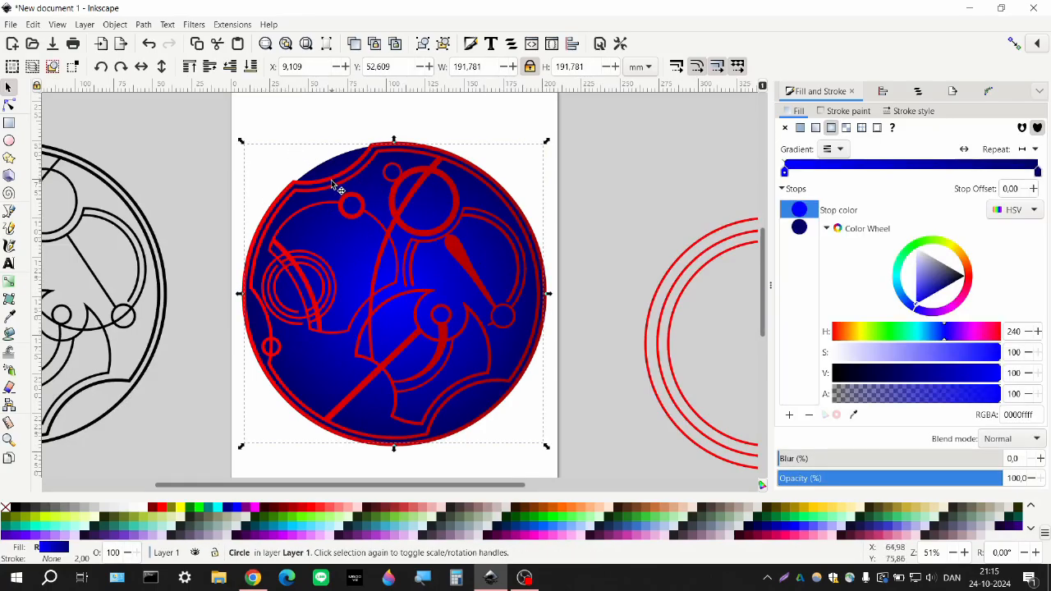
{"action": "scroll", "coordinate": [325, 184], "scroll_direction": "up", "scroll_amount": 2}
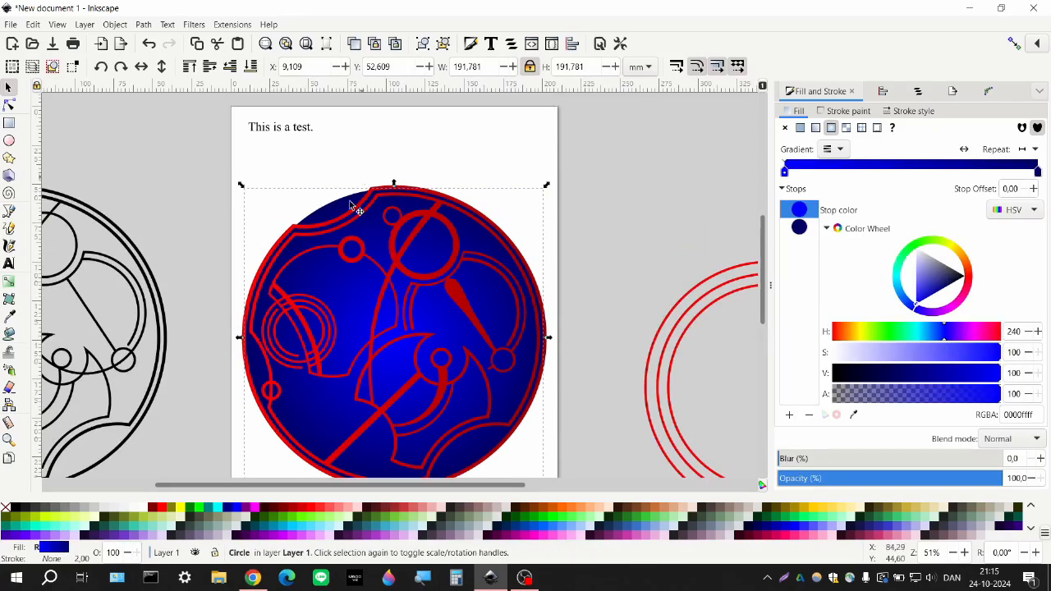
{"action": "left_click", "coordinate": [9, 123]}
{"action": "left_click", "coordinate": [9, 140]}
{"action": "scroll", "coordinate": [327, 199], "scroll_direction": "up", "scroll_amount": 1}
{"action": "left_click_drag", "start_coordinate": [296, 147], "coordinate": [402, 252]}
{"action": "key", "text": "s"}
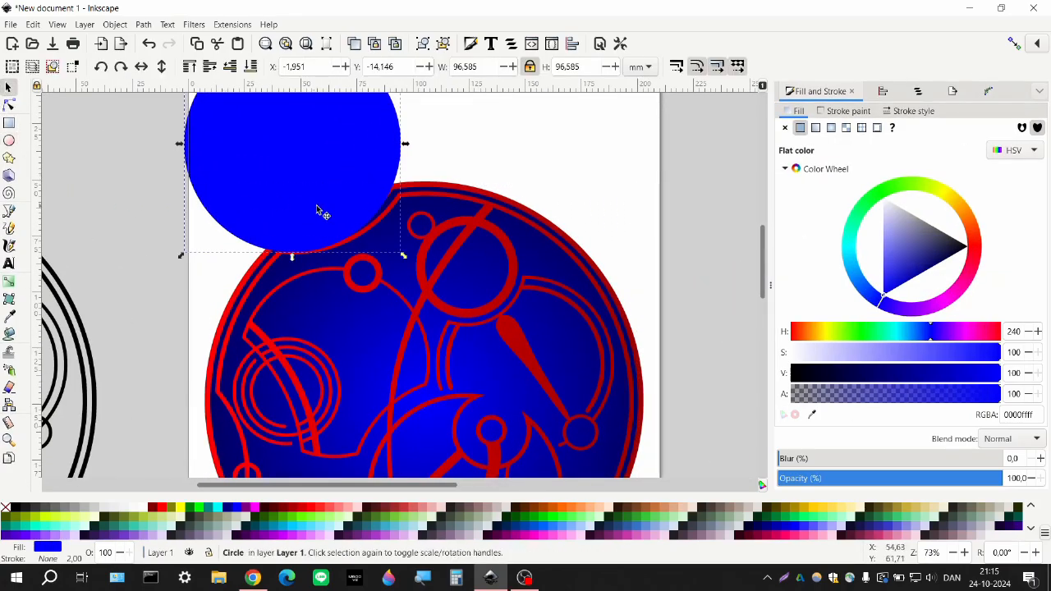
- Enlarge the small blue circle to about 107 mm across and position its lower edge along the notch's red outline
{"action": "left_click_drag", "start_coordinate": [316, 204], "coordinate": [315, 183]}
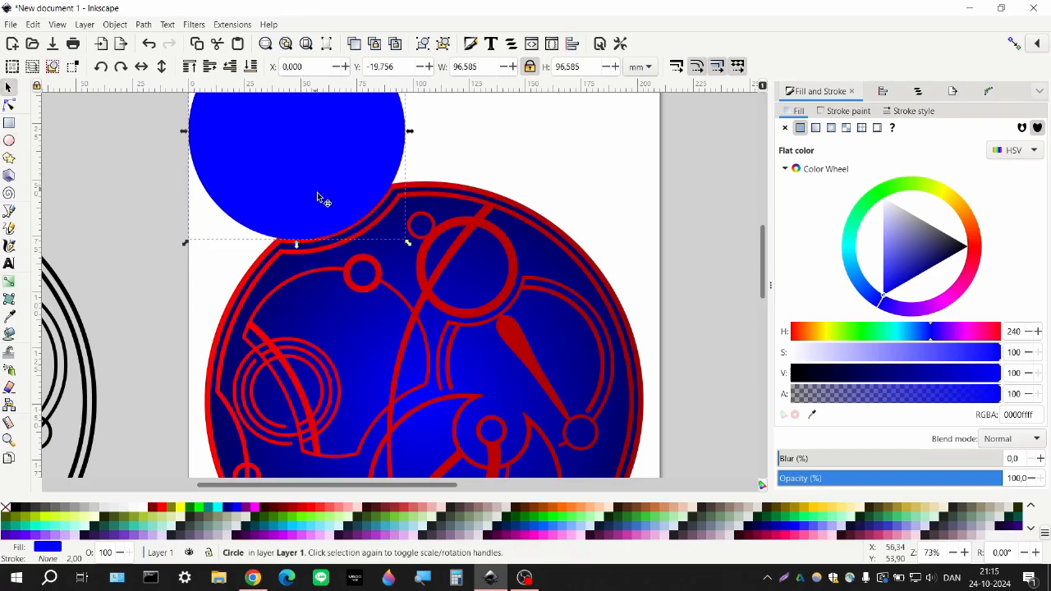
{"action": "scroll", "coordinate": [324, 220], "scroll_direction": "down", "scroll_amount": 1}
{"action": "scroll", "coordinate": [332, 220], "scroll_direction": "up", "scroll_amount": 1}
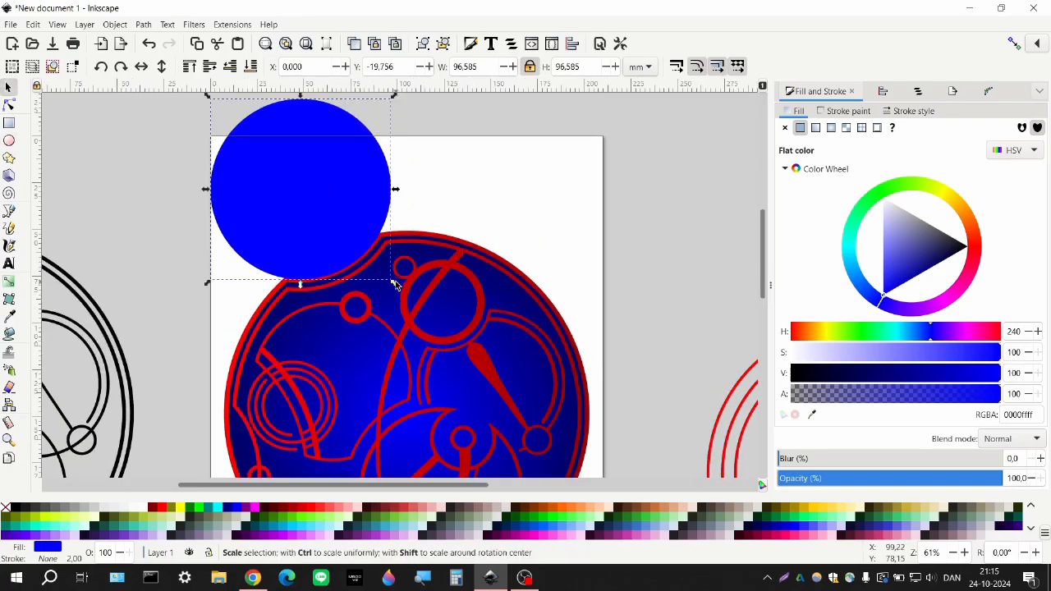
{"action": "left_click_drag", "start_coordinate": [398, 287], "coordinate": [408, 297]}
{"action": "left_click_drag", "start_coordinate": [317, 211], "coordinate": [314, 206]}
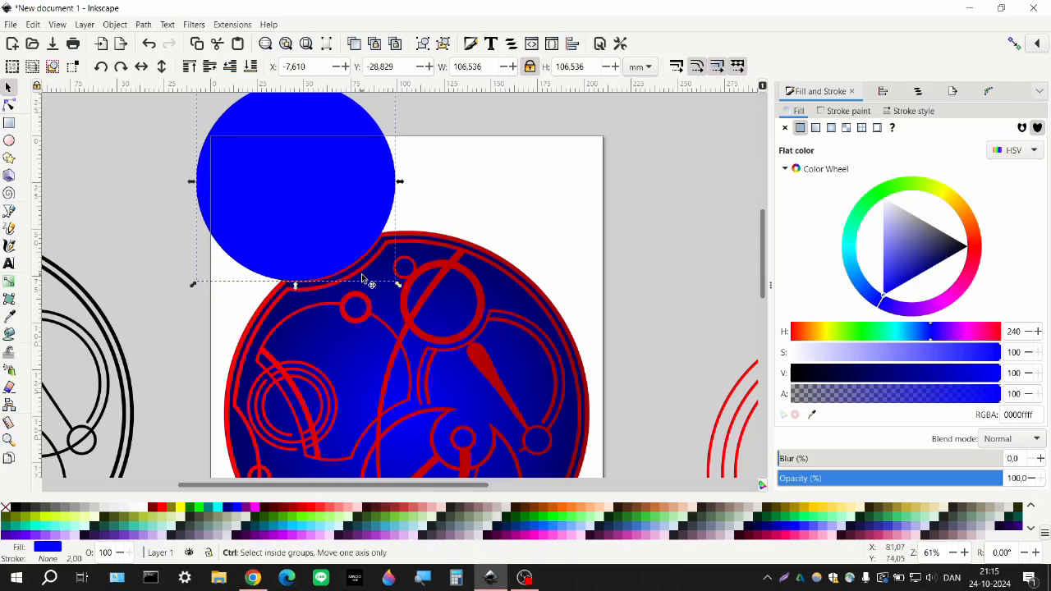
- Subtract the small blue circle from the gradient background circle using the Difference operation, leaving nothing selected
{"action": "scroll", "coordinate": [384, 279], "scroll_direction": "up", "scroll_amount": 2}
{"action": "left_click", "coordinate": [385, 277], "text": "shift"}
{"action": "key", "text": "ctrl+minus"}
{"action": "left_click", "coordinate": [270, 171]}
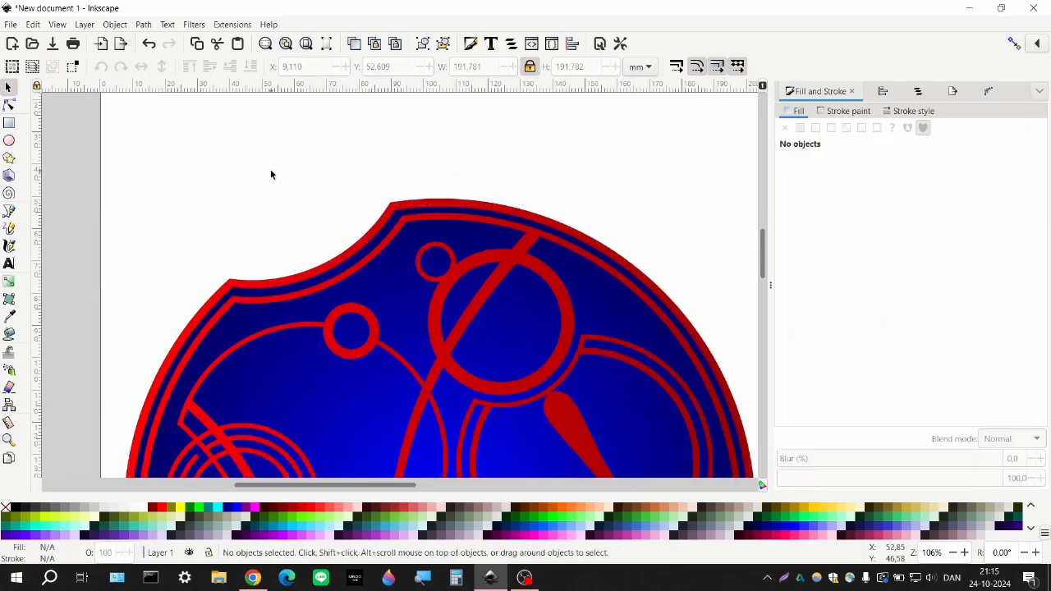
- Examine the complete red design with its notched blue gradient background on the page
{"action": "scroll", "coordinate": [270, 178], "scroll_direction": "down", "scroll_amount": 2}
{"action": "scroll", "coordinate": [270, 184], "scroll_direction": "down", "scroll_amount": 1}
{"action": "scroll", "coordinate": [337, 304], "scroll_direction": "left", "scroll_amount": 1}
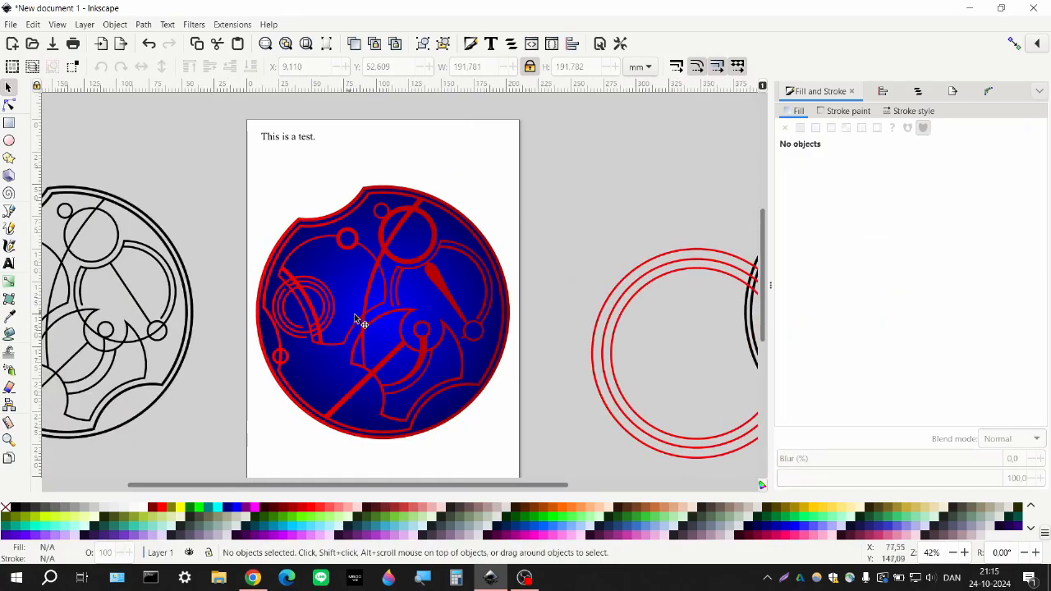
{"action": "scroll", "coordinate": [369, 339], "scroll_direction": "up", "scroll_amount": 1}
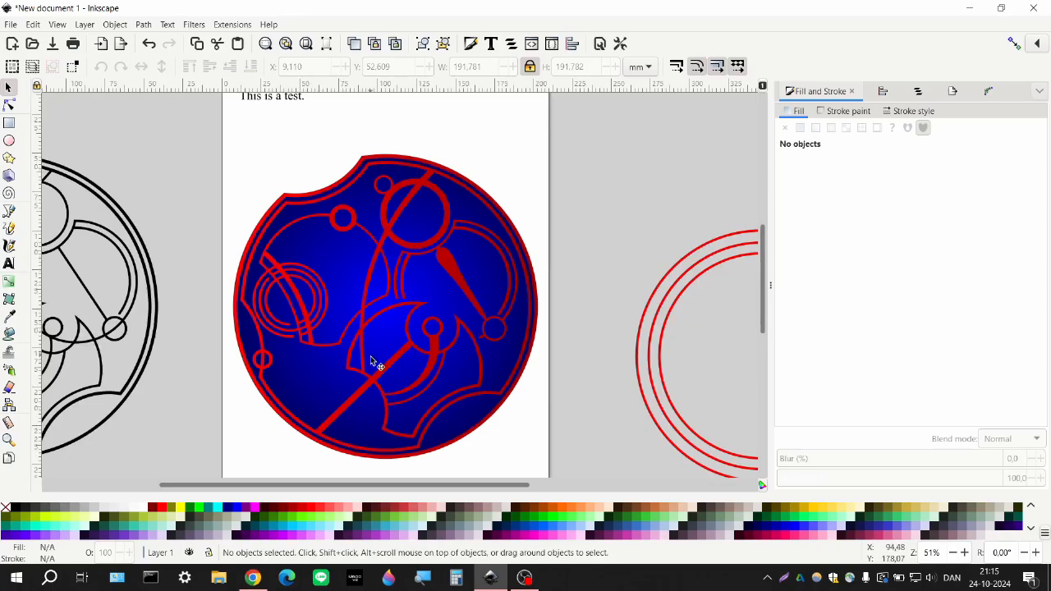
{"action": "scroll", "coordinate": [375, 355], "scroll_direction": "down", "scroll_amount": 1}
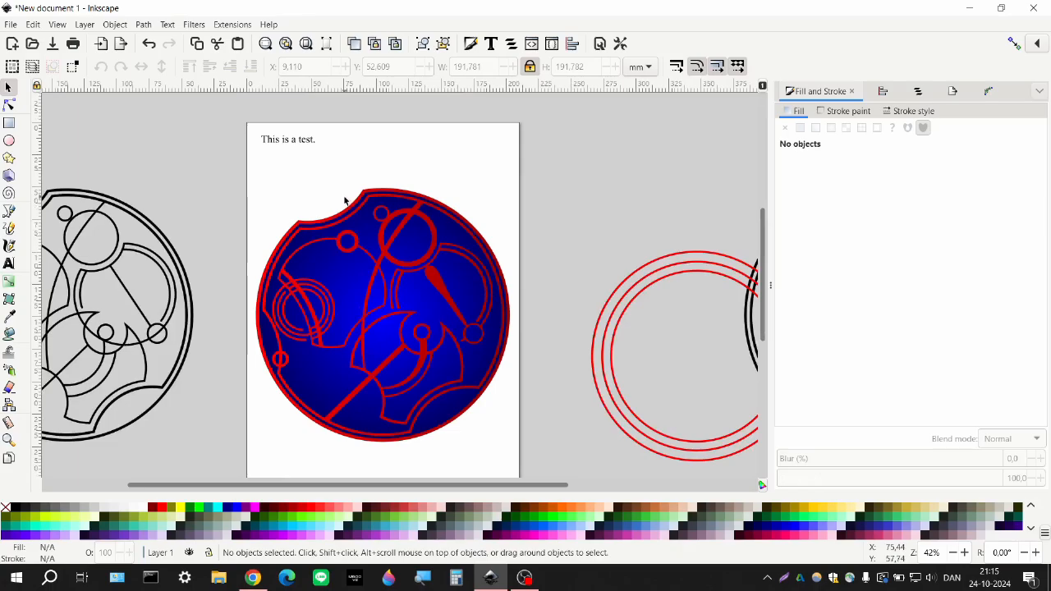
{"action": "scroll", "coordinate": [345, 199], "scroll_direction": "left", "scroll_amount": 1}
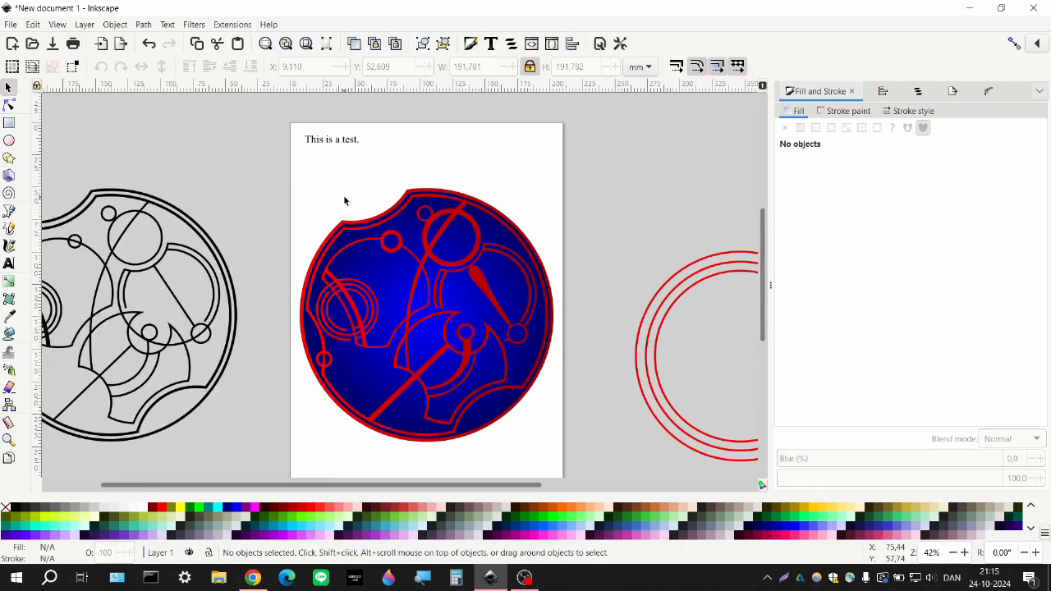
{"action": "key", "text": "ctrl"}
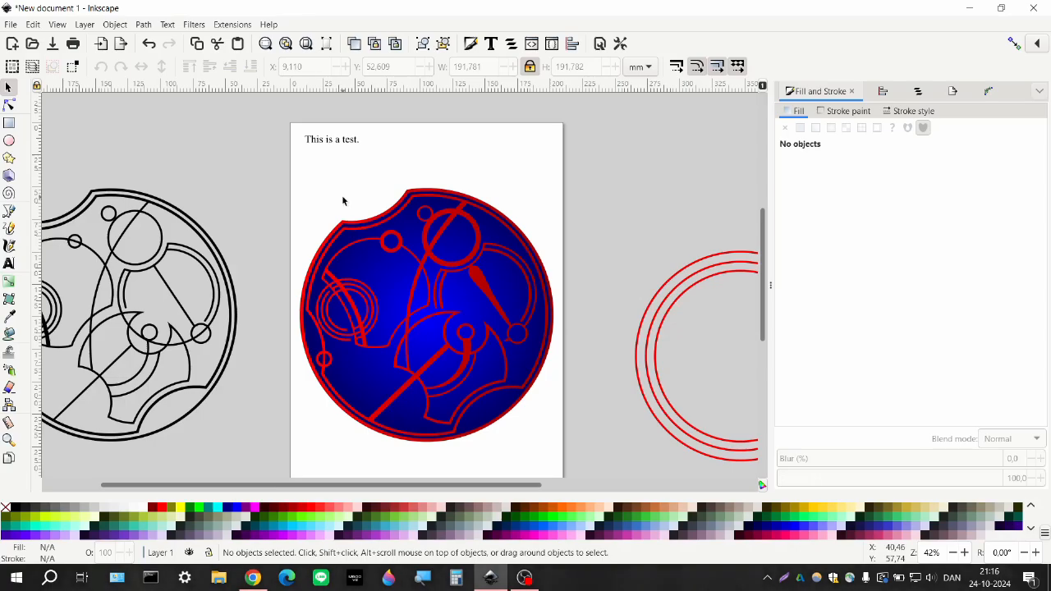
{"action": "scroll", "coordinate": [343, 196], "scroll_direction": "right", "scroll_amount": 1}
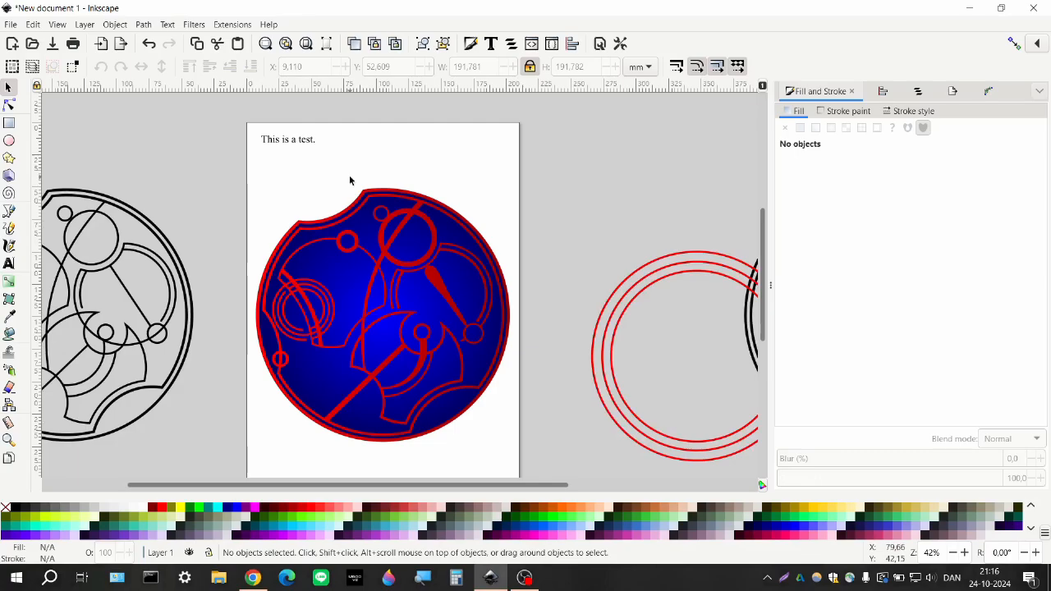
{"action": "scroll", "coordinate": [349, 180], "scroll_direction": "left", "scroll_amount": 1}
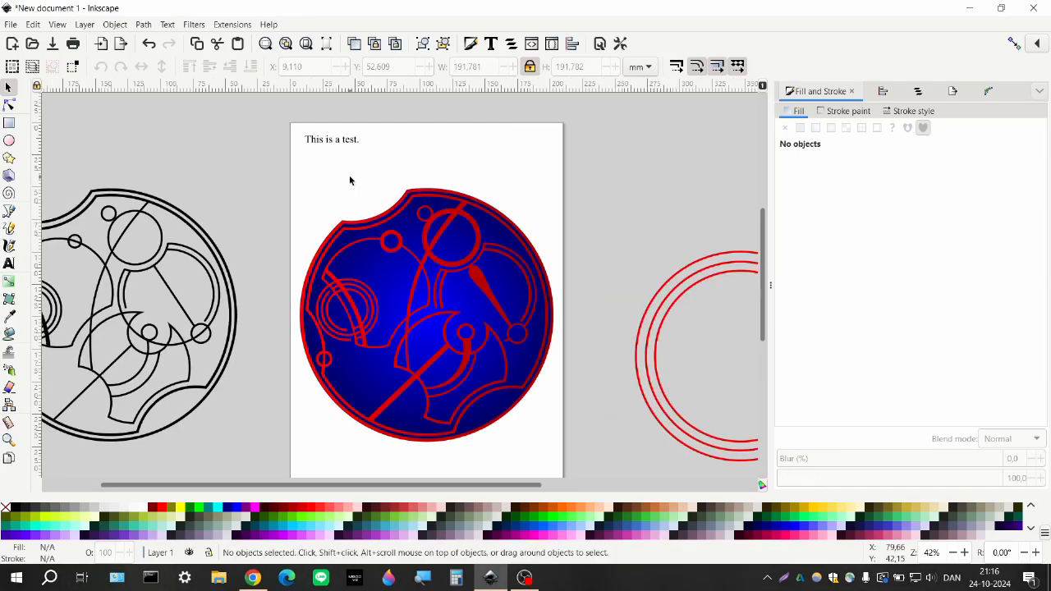